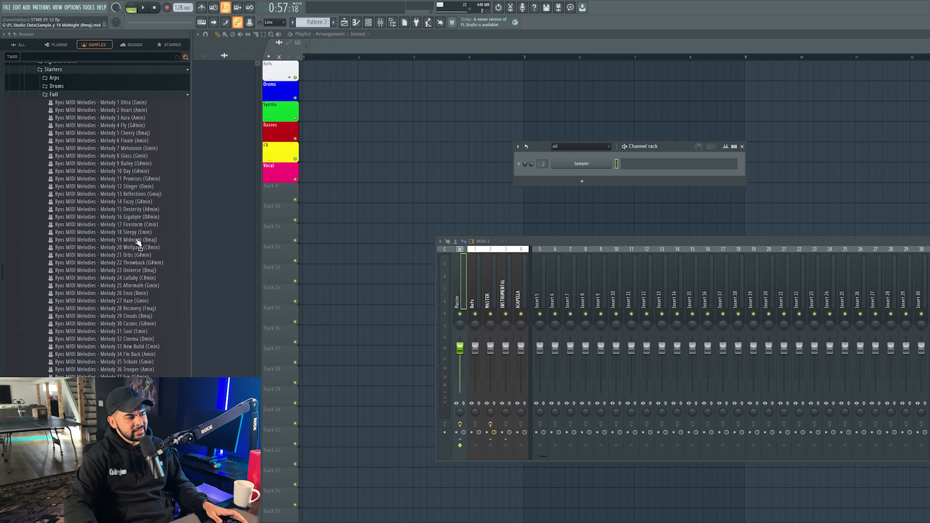
Step: Import a MIDI melody from the Starters Full folder into the Aurora channel of Pattern 2
scroll(139, 301, "down", 8)
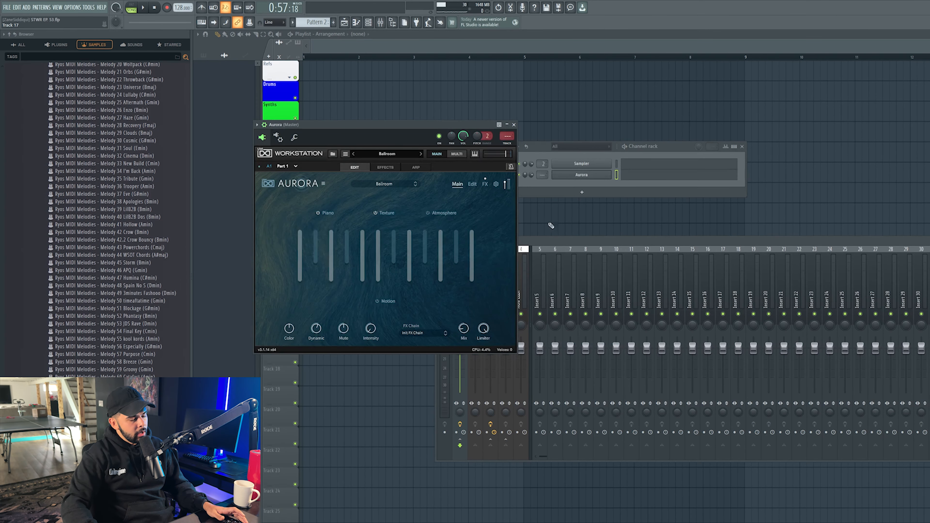
left_click_drag(676, 156, 744, 148)
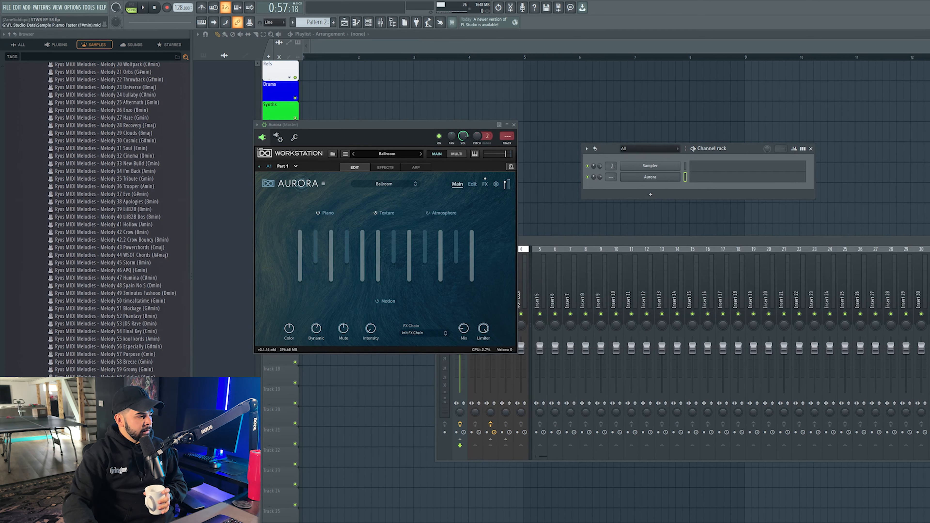
left_click_drag(110, 399, 541, 333)
left_click(679, 307)
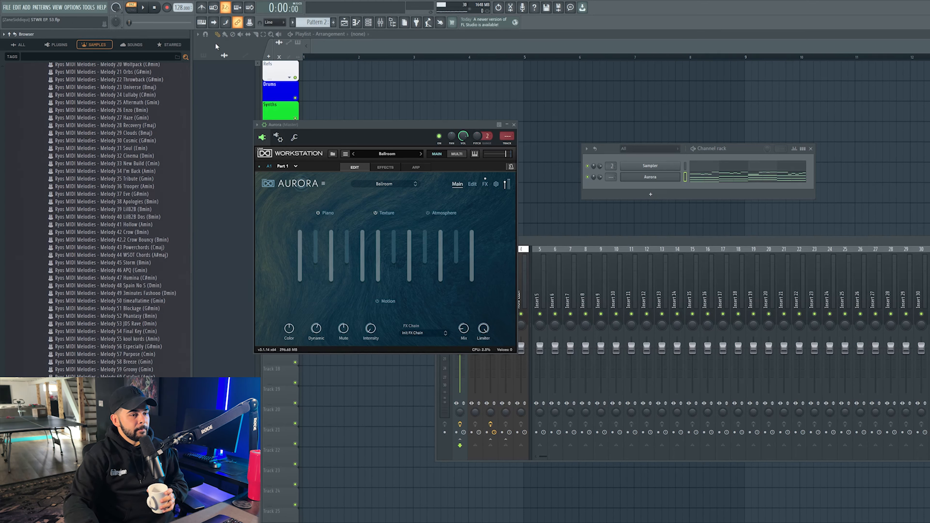
Step: Play back the imported melody and examine its notes in Aurora's piano roll
left_click(145, 8)
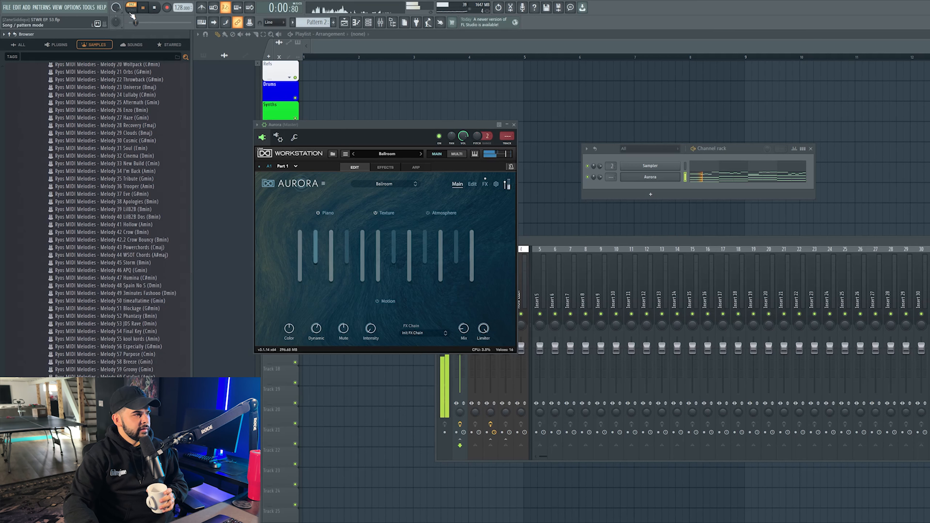
left_click(153, 9)
key("space")
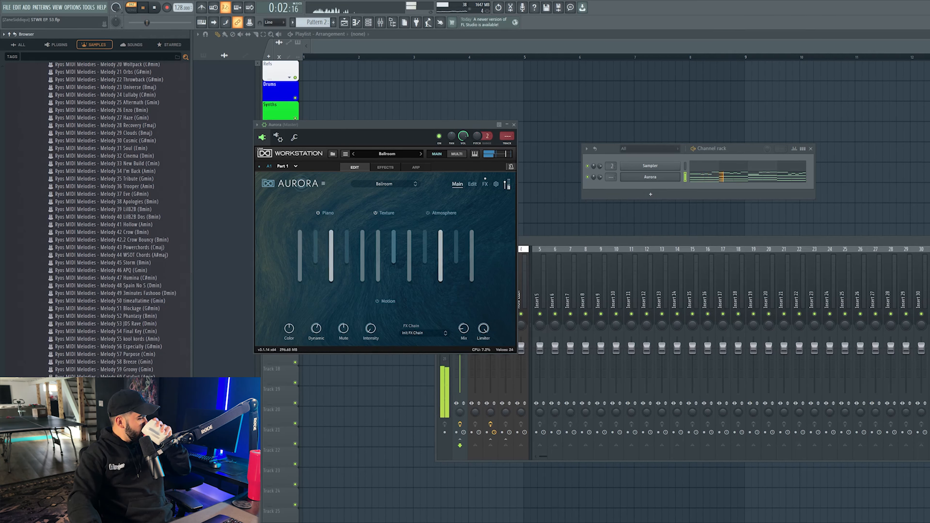
left_click_drag(726, 146, 750, 149)
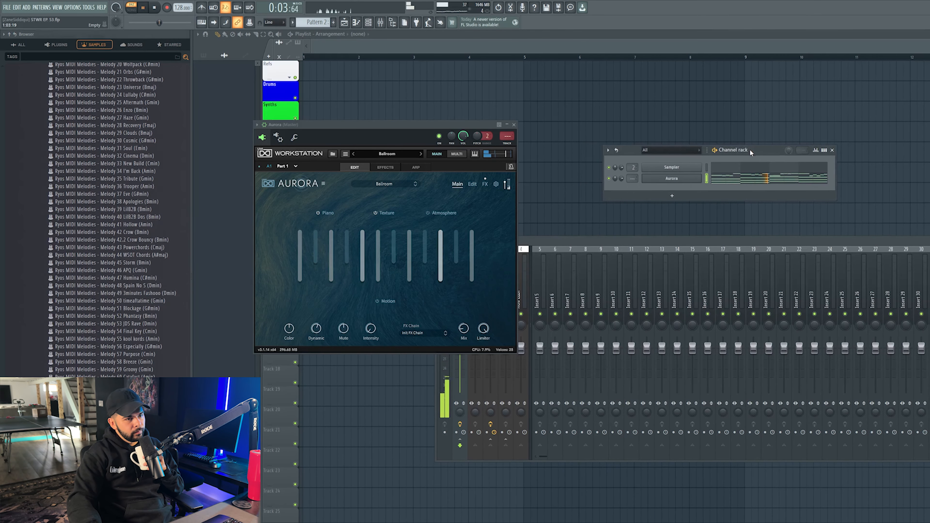
left_click(755, 179)
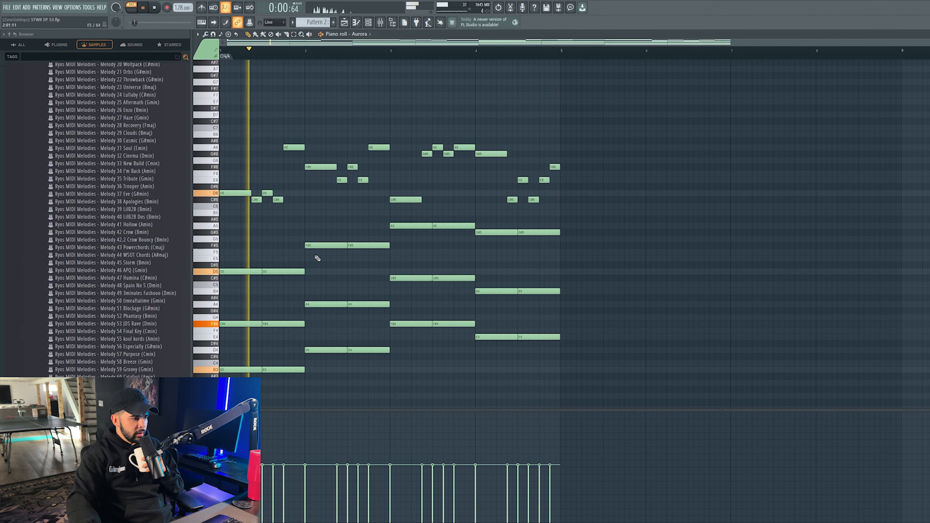
left_click(144, 8)
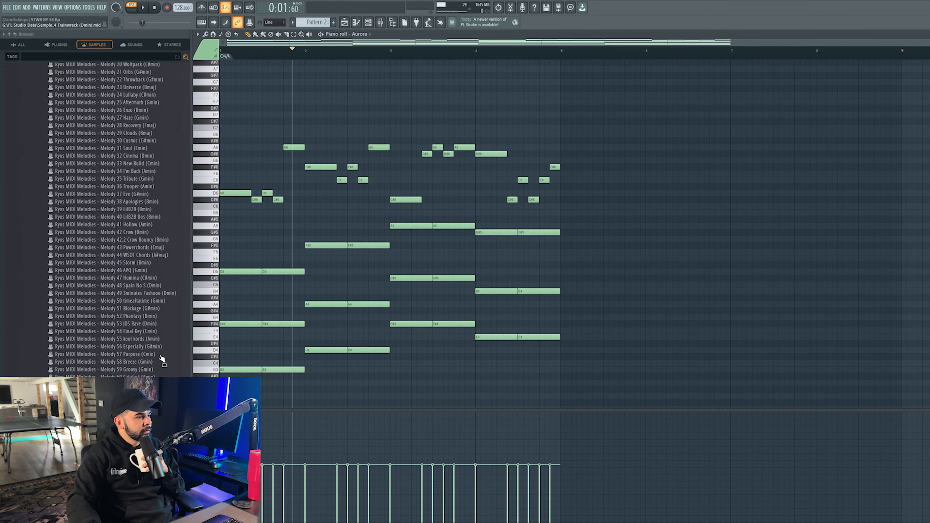
Step: Import another MIDI melody from the Starters Full folder into Aurora's piano roll and play it back
left_click_drag(162, 358, 650, 292)
left_click(680, 306)
key("space")
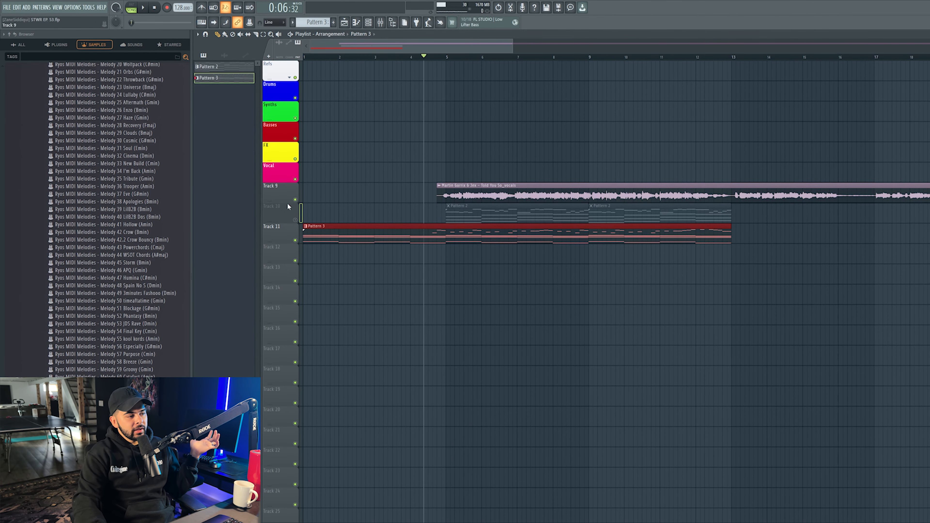
Step: Unmute Track 10 and filter the channel rack to the Unsorted group
left_click(295, 220)
left_click(370, 24)
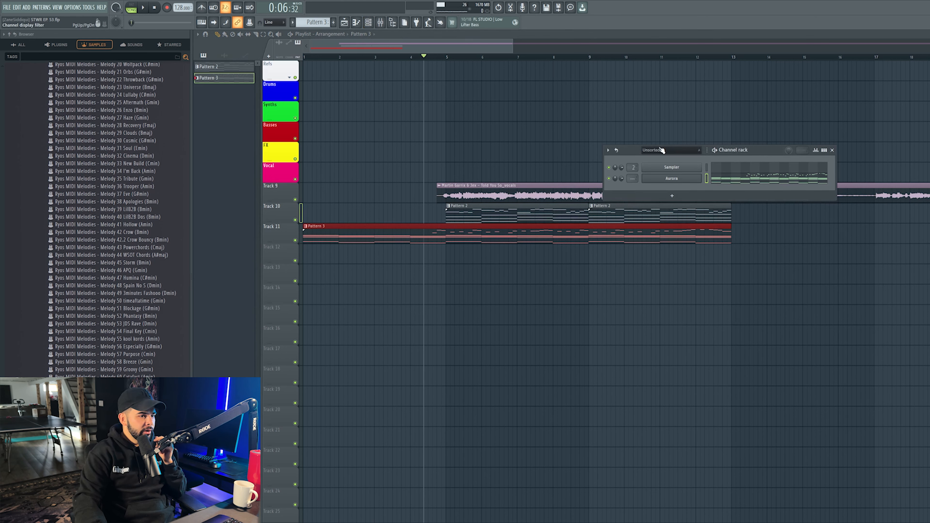
left_click(661, 150)
scroll(314, 22, "down", 1)
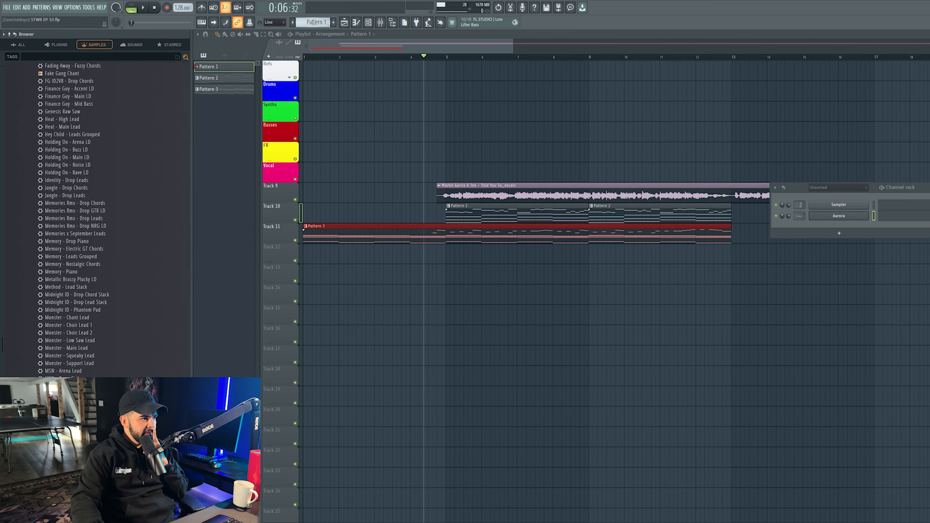
Step: Select the empty Pattern 4, load the layered WH - Drop Lead preset into the channel rack, and close all open windows
scroll(313, 22, "up", 2)
scroll(314, 22, "down", 2)
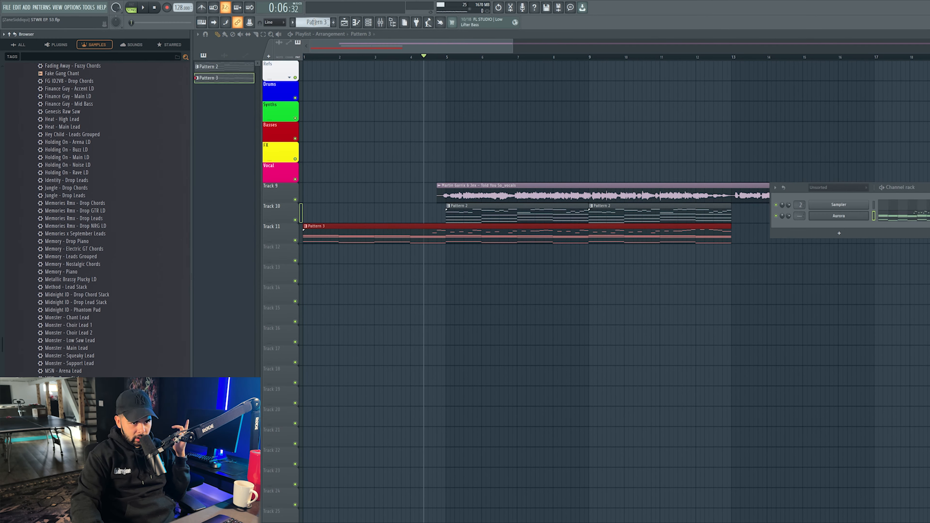
scroll(80, 205, "down", 4)
scroll(77, 227, "down", 5)
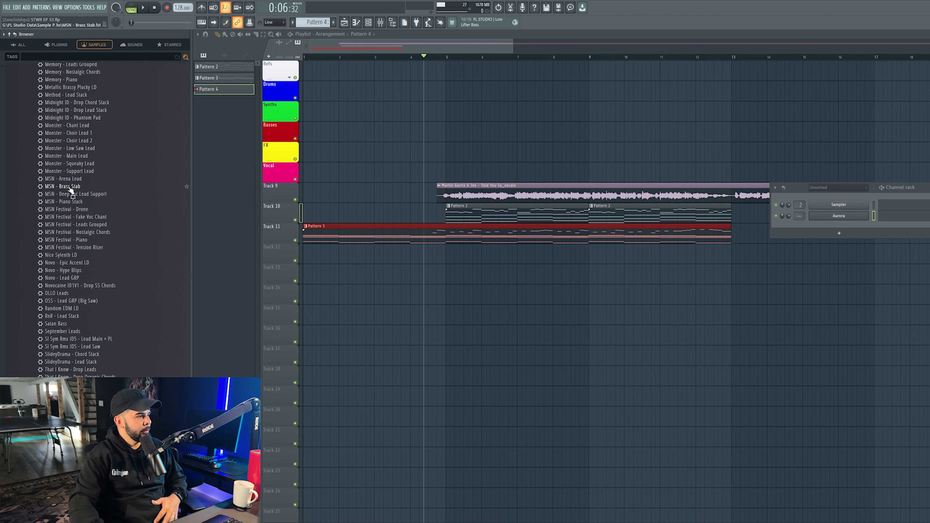
scroll(75, 192, "up", 8)
scroll(75, 206, "down", 8)
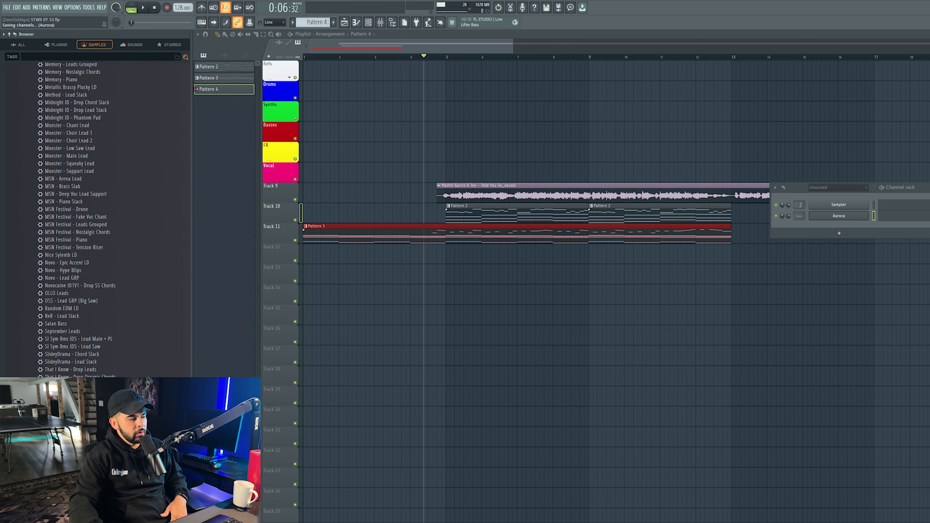
left_click_drag(497, 354, 826, 228)
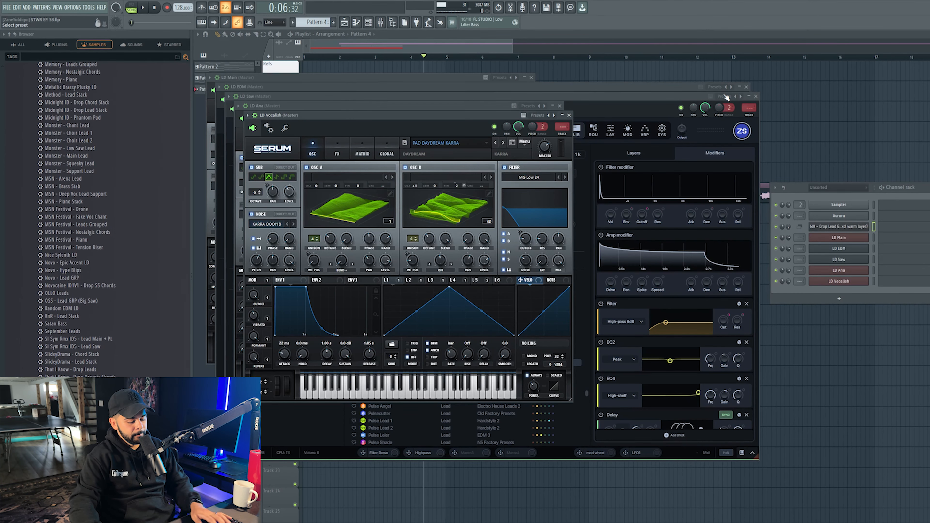
key("F12")
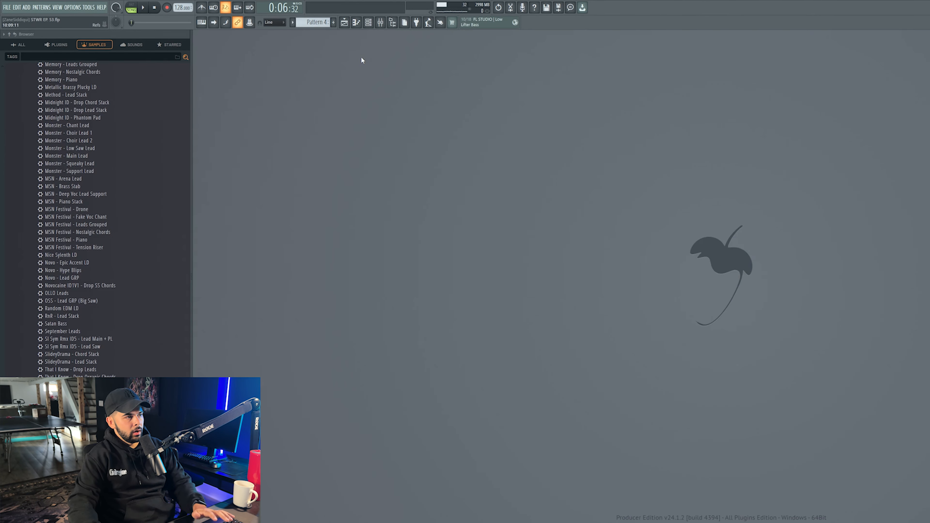
Step: Reopen the playlist and channel rack, add the WH - Drop Lead Warm LY preset as a new channel, and close its plugin window
left_click(346, 22)
left_click(368, 22)
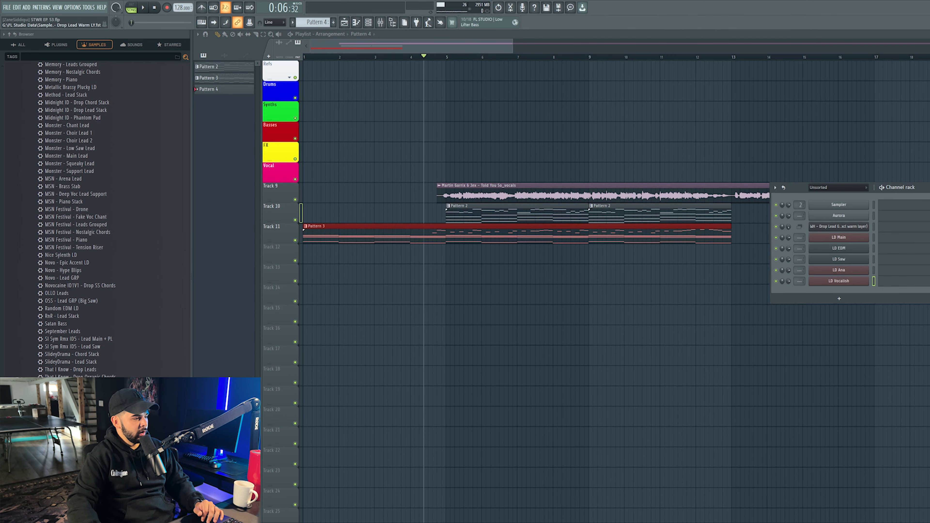
left_click_drag(799, 226, 798, 300)
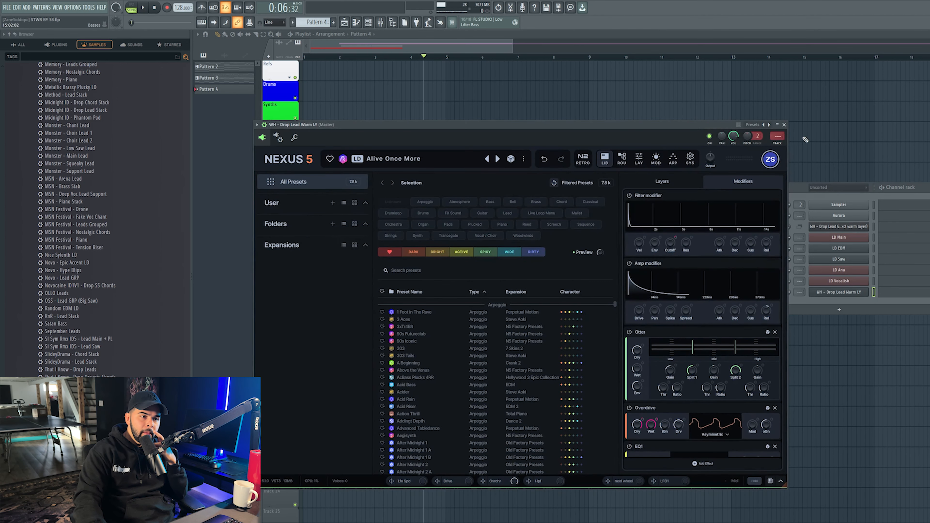
left_click(784, 125)
left_click(784, 125)
Step: Load a saved mixer track state from the preset folders onto mixer insert 5
left_click(381, 23)
left_click(543, 266)
right_click(538, 275)
mouse_move(597, 299)
left_click(627, 299)
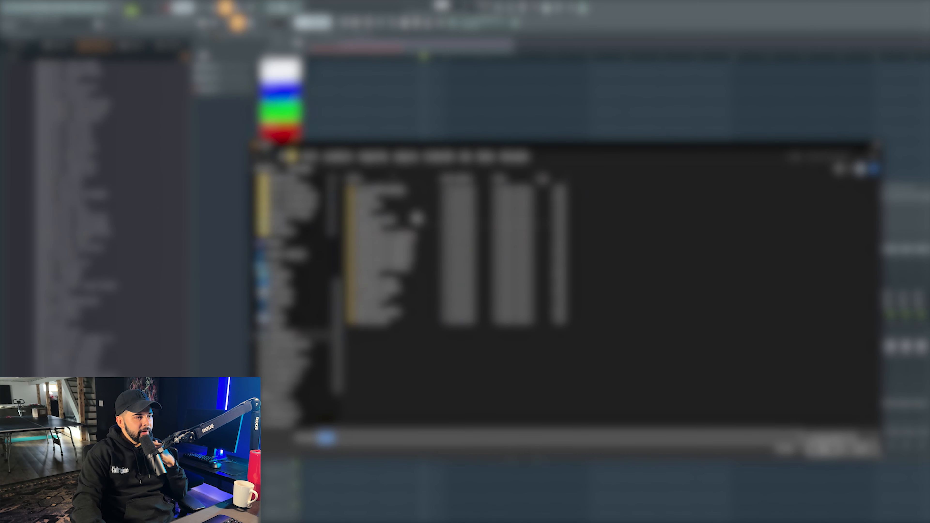
left_click(337, 203)
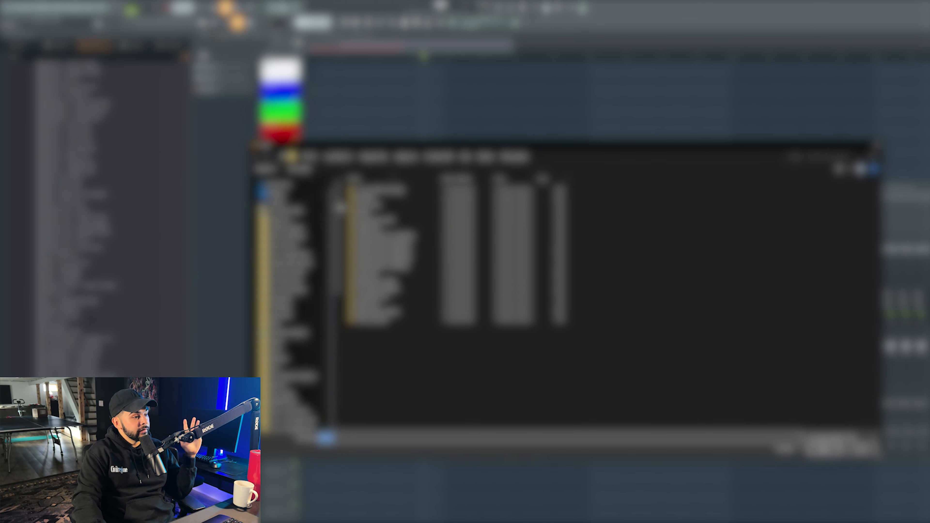
left_click(306, 275)
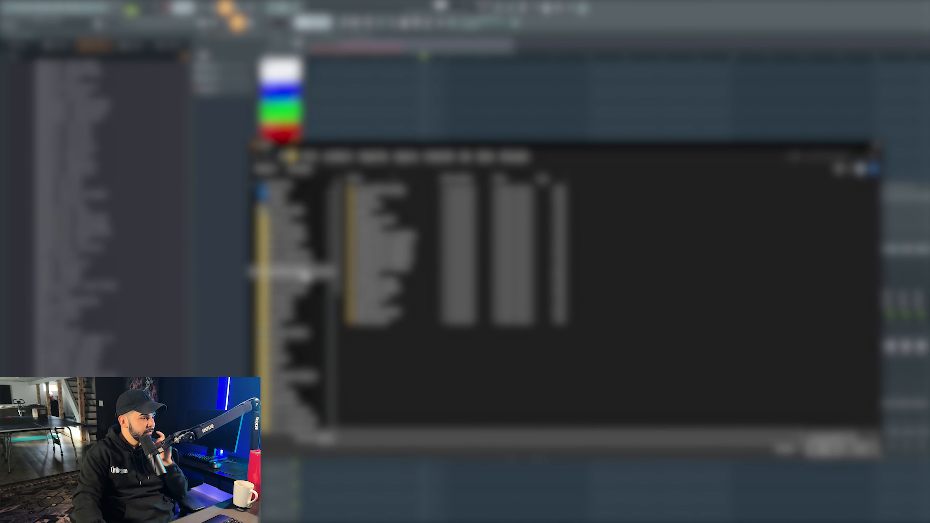
left_click(293, 273)
double_click(378, 189)
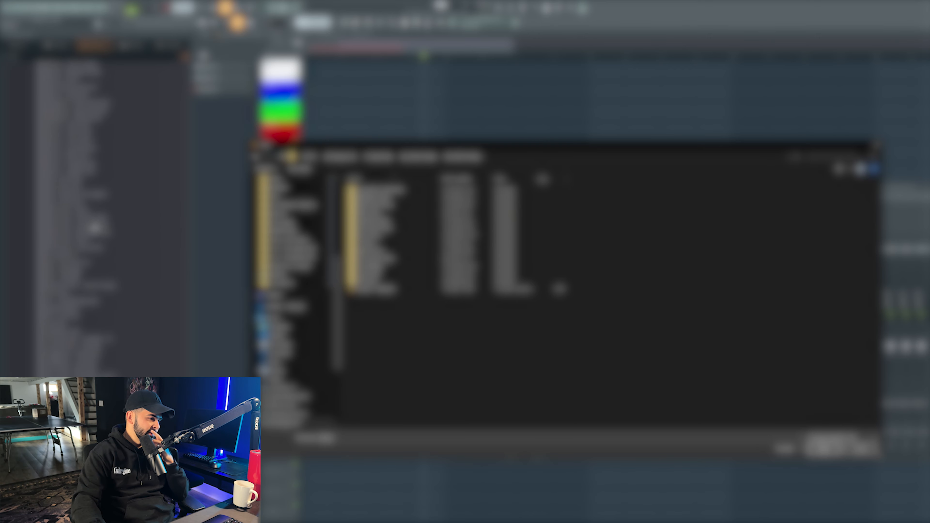
left_click(377, 273)
left_click(415, 230)
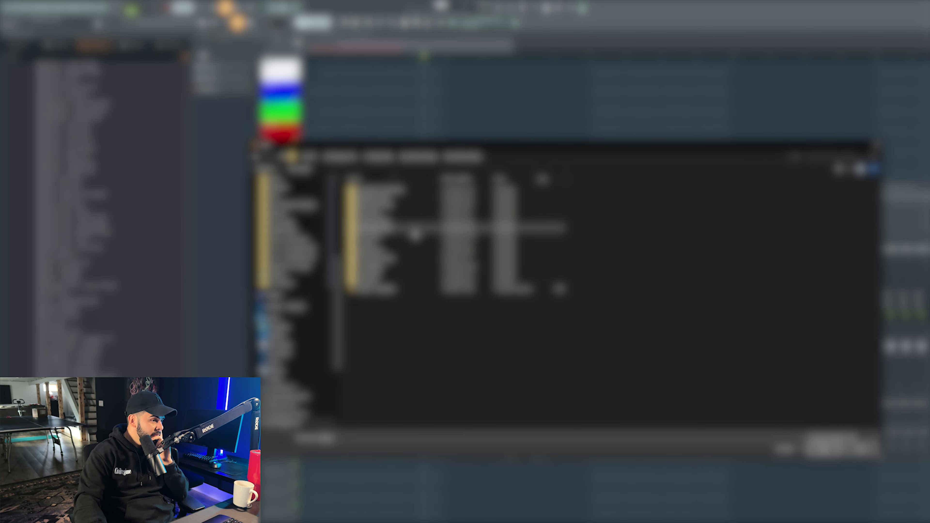
double_click(415, 231)
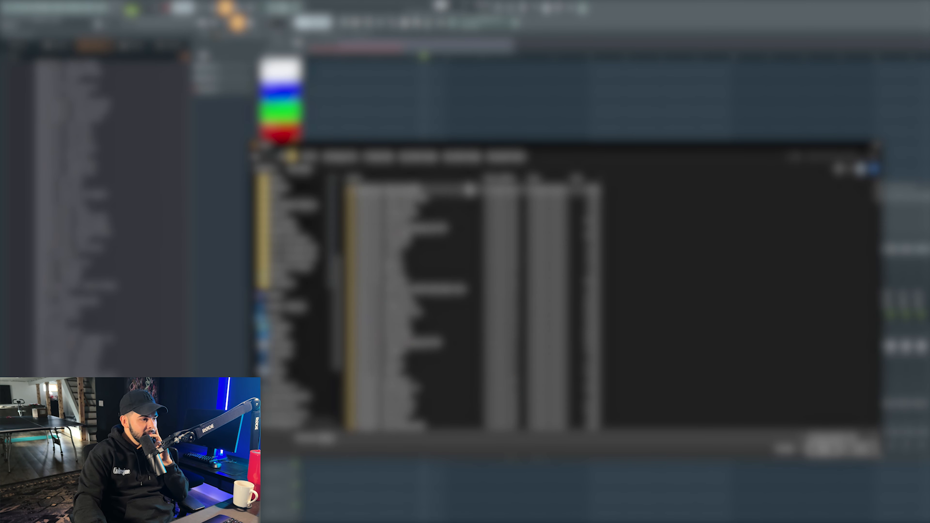
double_click(429, 275)
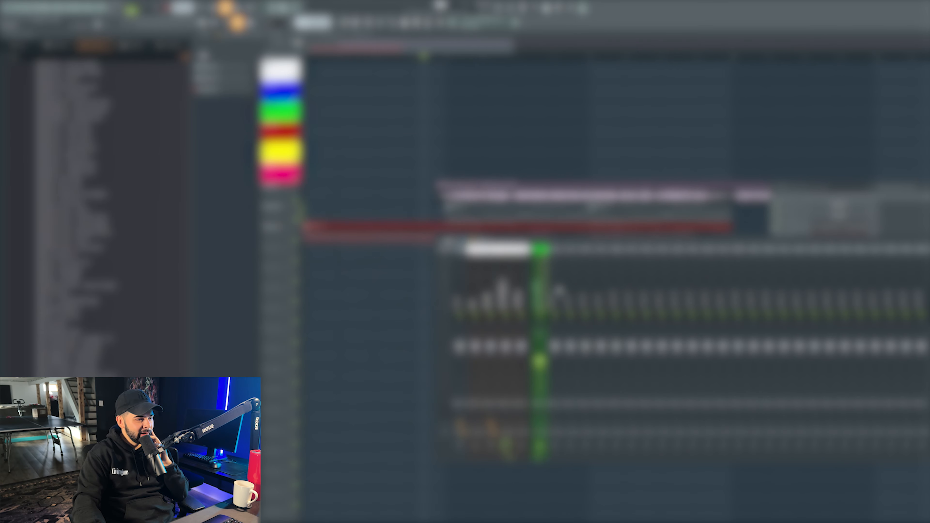
right_click(558, 291)
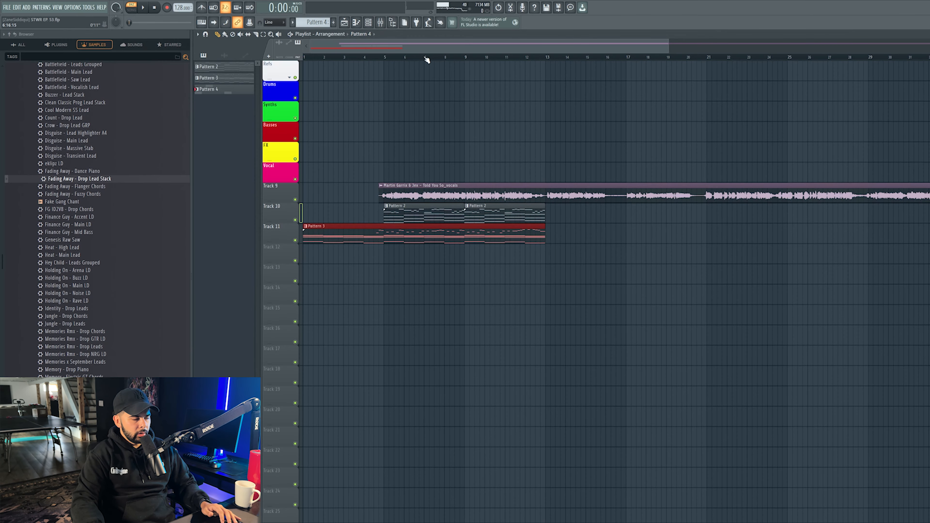
Step: Cut the notes from the Fading Away - Drop Lead Stack channel in Pattern 4
left_click(369, 23)
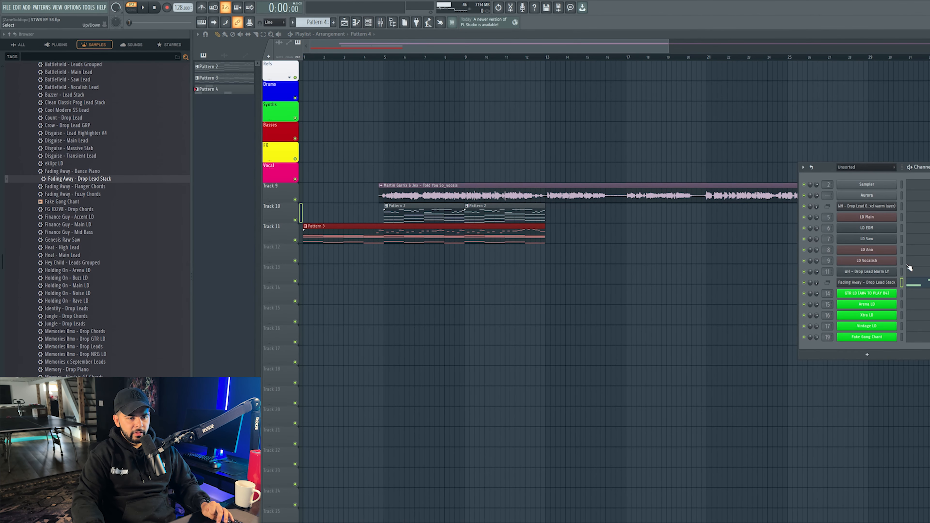
right_click(896, 282)
key("ctrl+x")
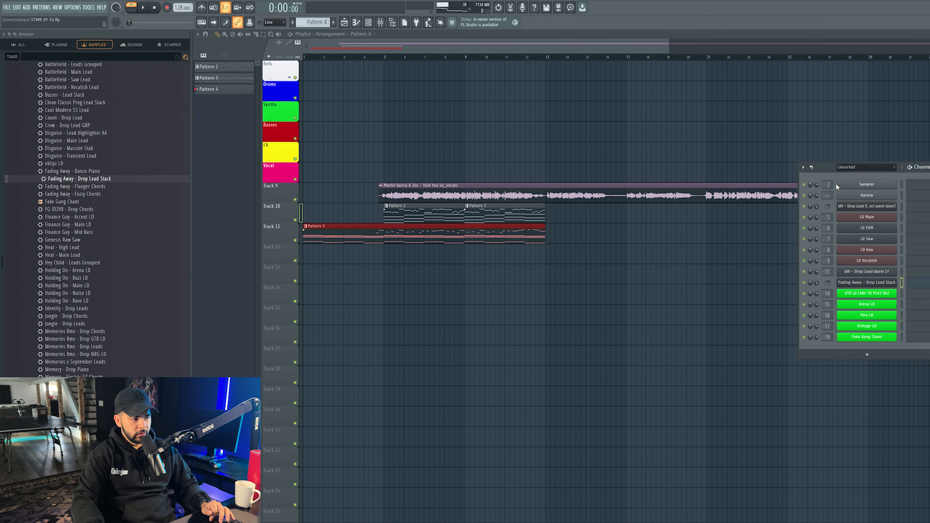
Step: Select Pattern 3 from its clip on Track 11 and show the playlist and channel rack
double_click(405, 231)
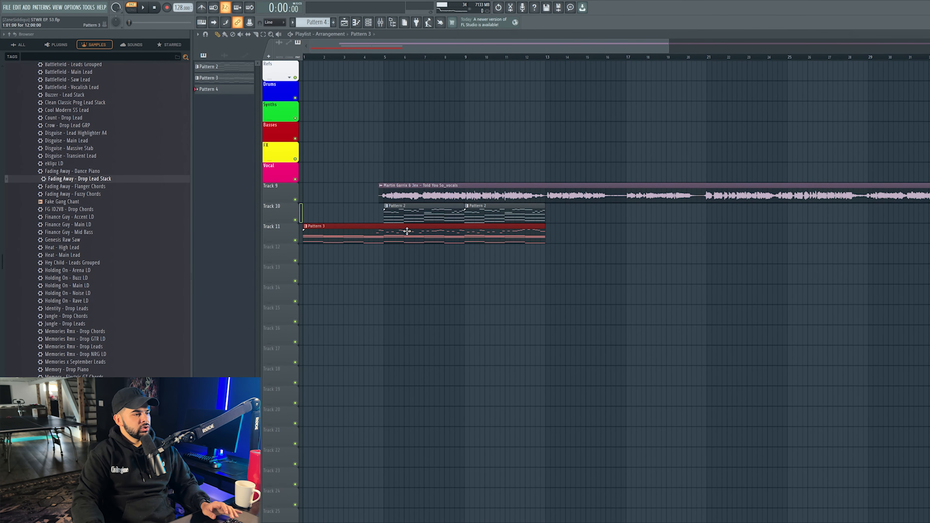
scroll(431, 57, "down", 4)
key("F5")
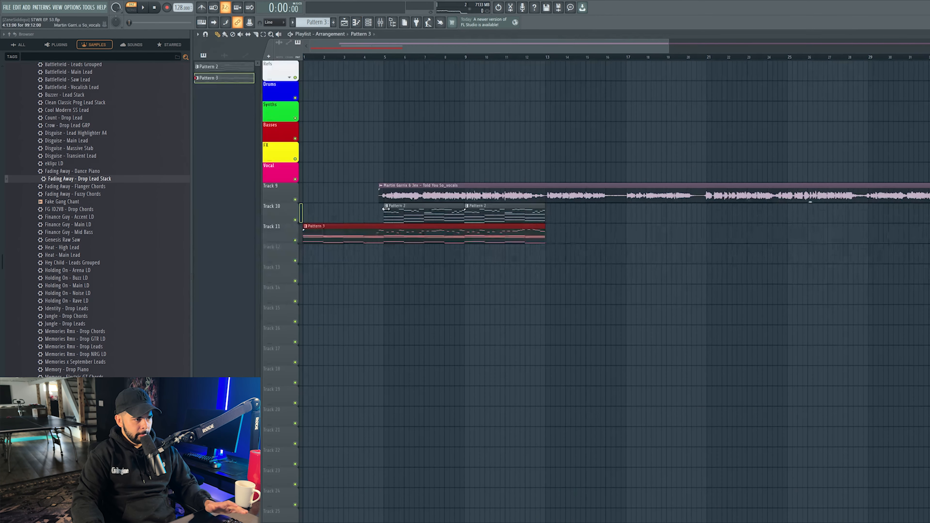
left_click(374, 23)
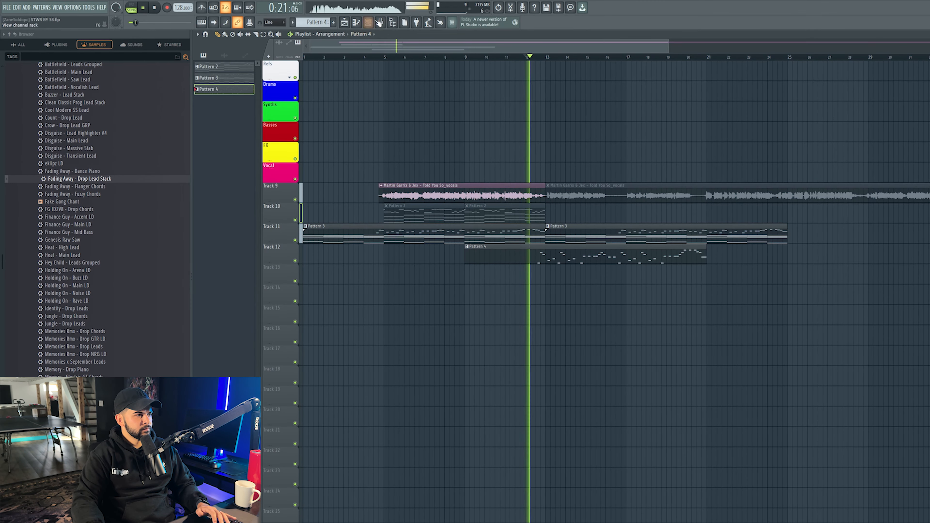
Step: Hide the browser, check the drop lead levels in the mixer during playback, and stop the song
key("alt+F8")
key("F9")
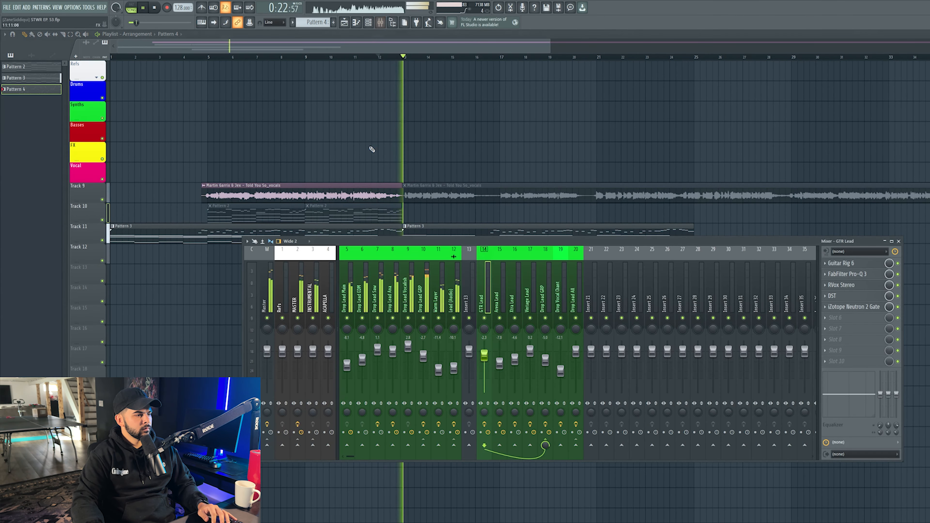
key("F9")
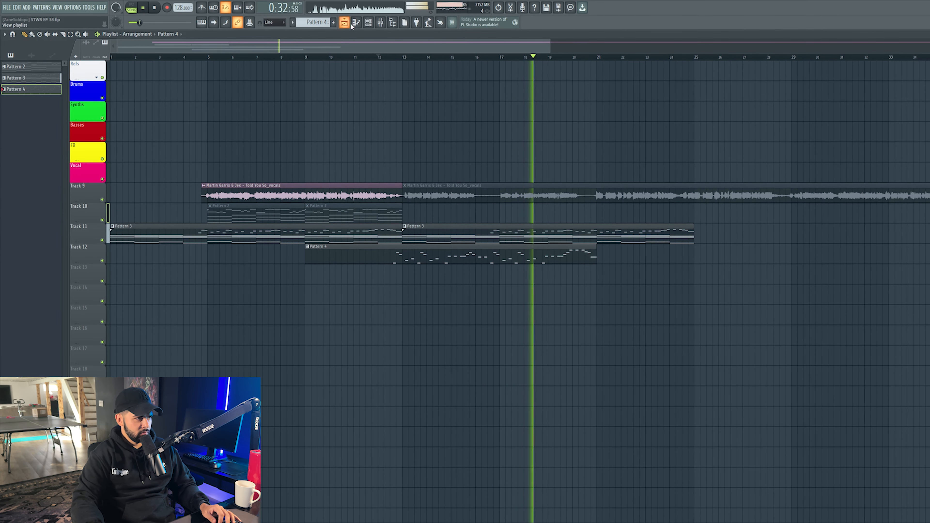
key("F6")
key("space")
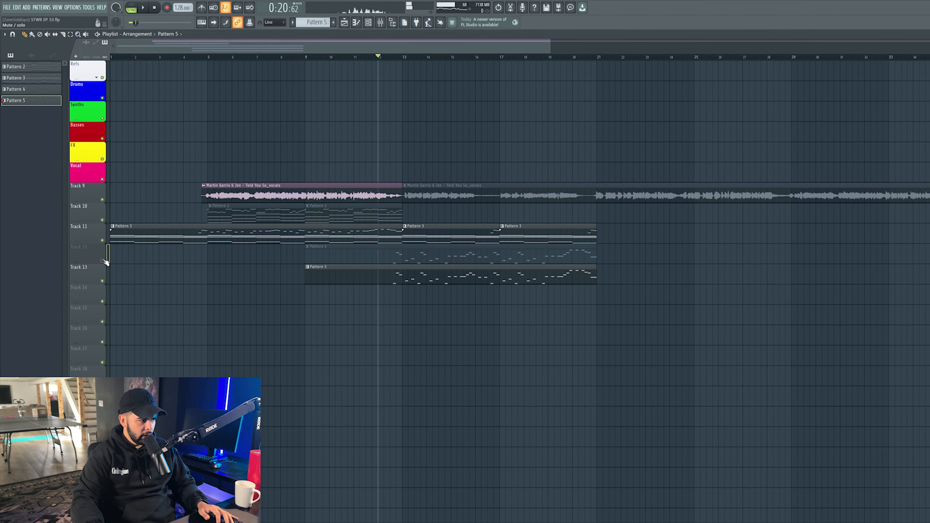
Step: Play the section before the drop briefly with the mixer shown, and select the Drop Lead All mixer track
key("space")
key("F9")
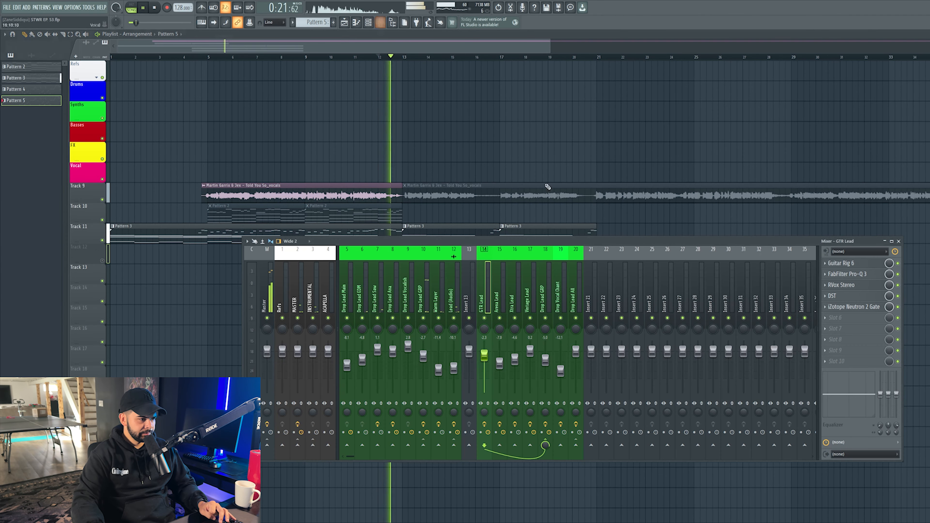
key("space")
left_click(576, 293)
key("F9")
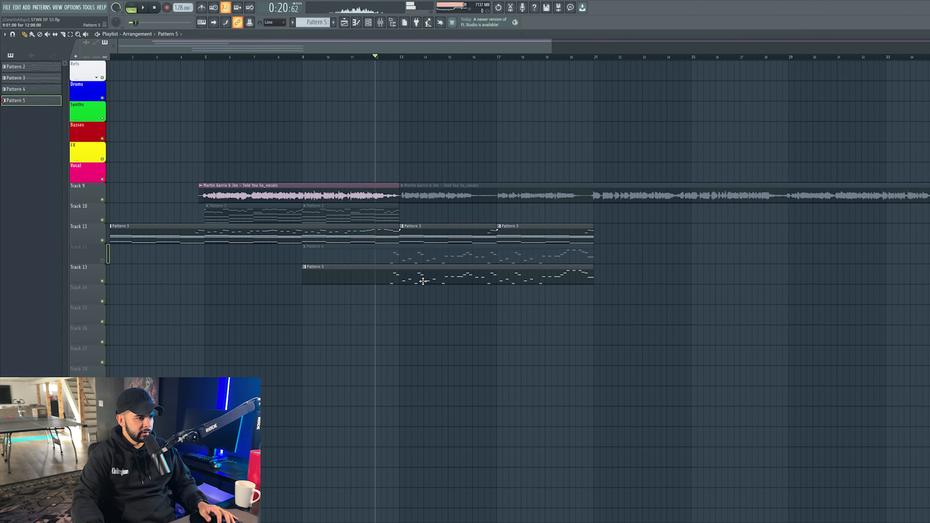
Step: Play the song through the drop with the Pattern 5 lead stack and check its levels in the mixer
double_click(422, 281)
key("space")
key("F5")
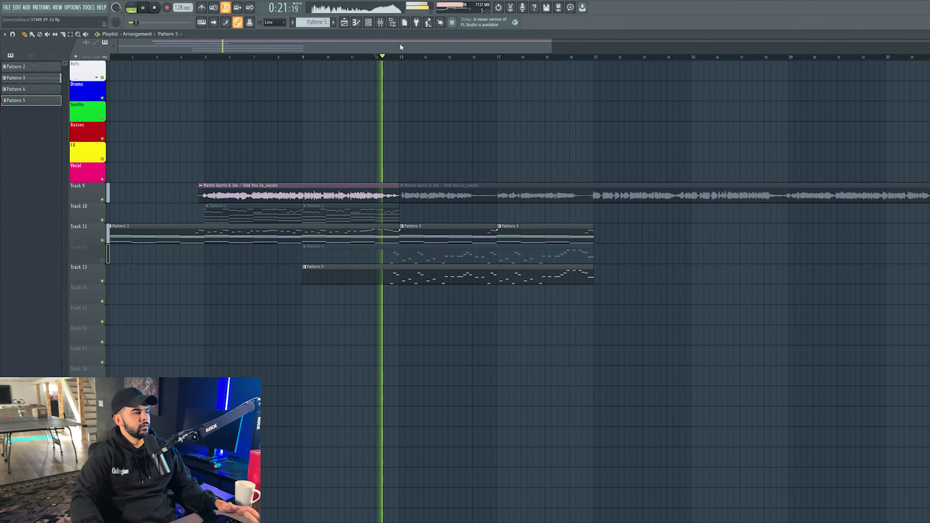
key("F9")
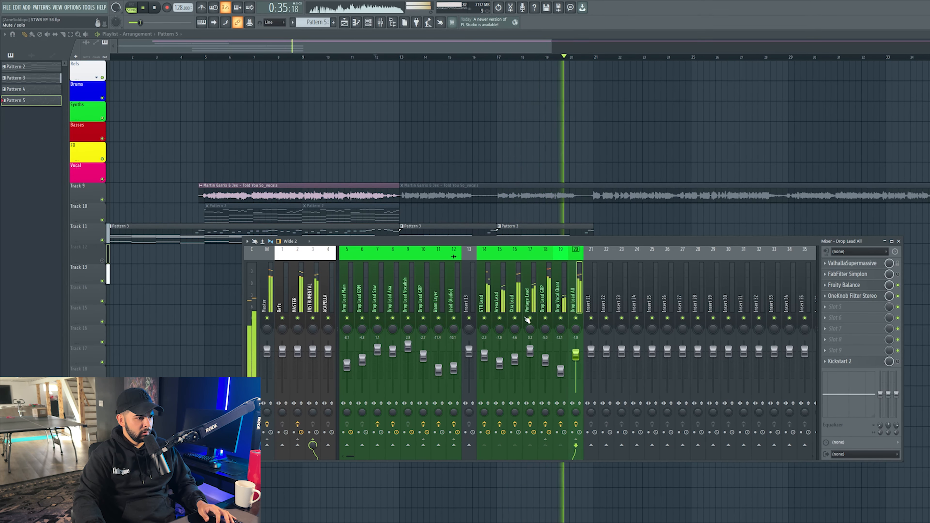
scroll(468, 182, "down", 4)
key("space")
Step: Route the Aurora channel to mixer insert 13 from its channel settings
left_click(368, 22)
left_click(674, 206)
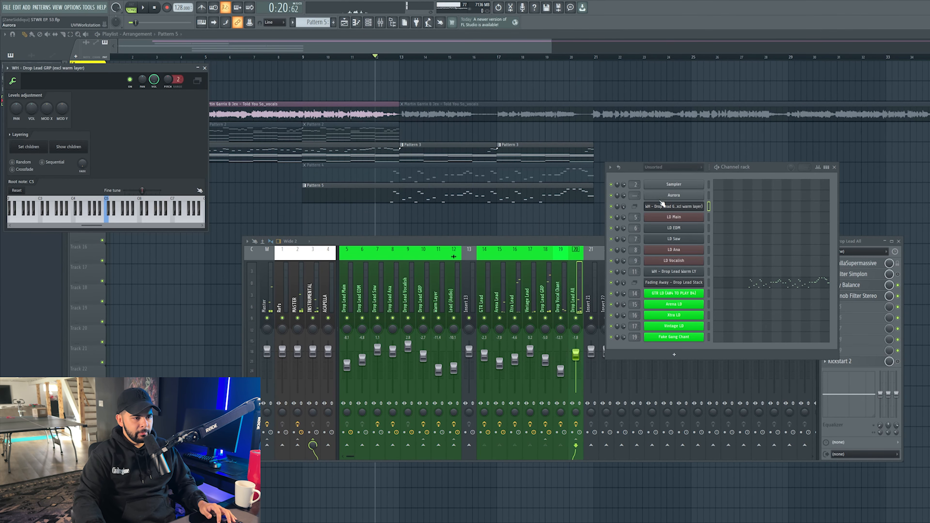
left_click(670, 205)
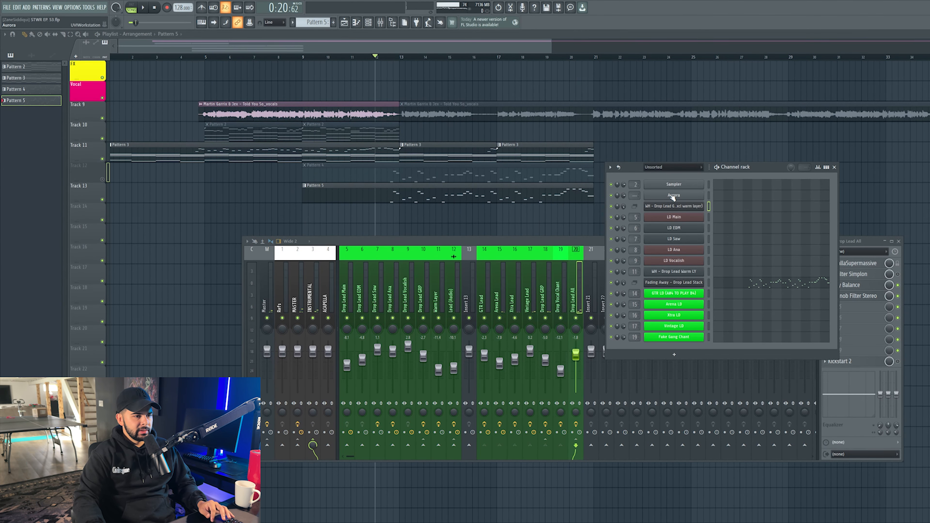
left_click(673, 196)
left_click(314, 146)
left_click(321, 124)
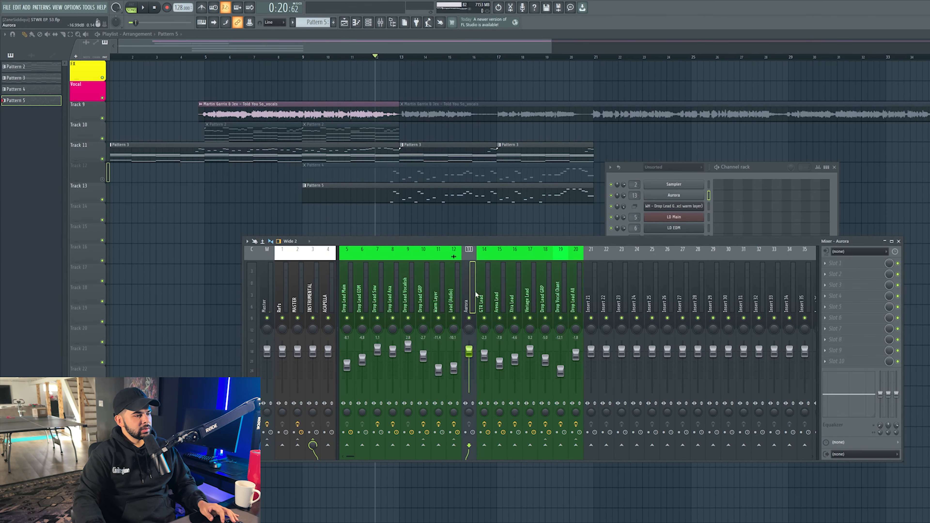
Step: Solo the GTR Lead mixer track and move the playback position to the start of the drop at bar 13
left_click(483, 302)
key("space")
key("space")
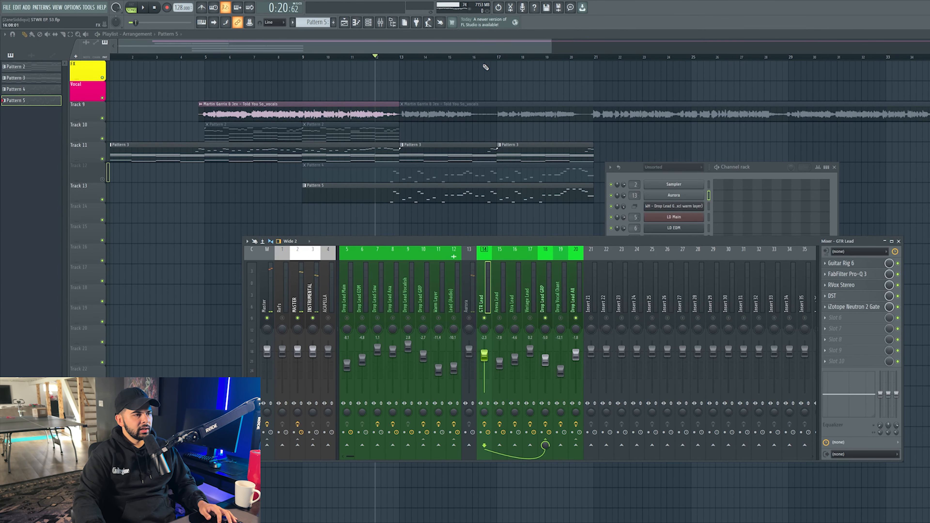
left_click_drag(490, 57, 409, 57)
left_click(379, 22)
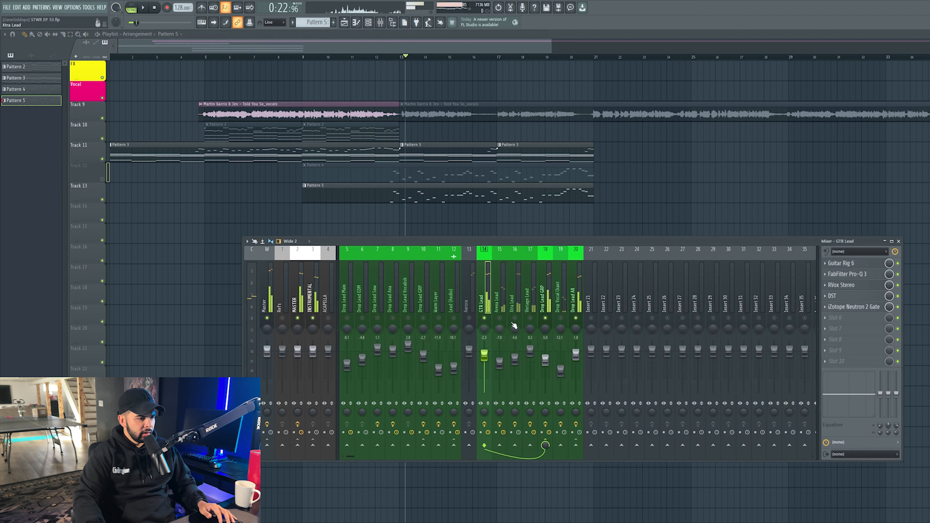
Step: Audition the Xtra Lead together with the soloed GTR Lead and the Aurora track from bar 13
left_click(511, 300)
key("space")
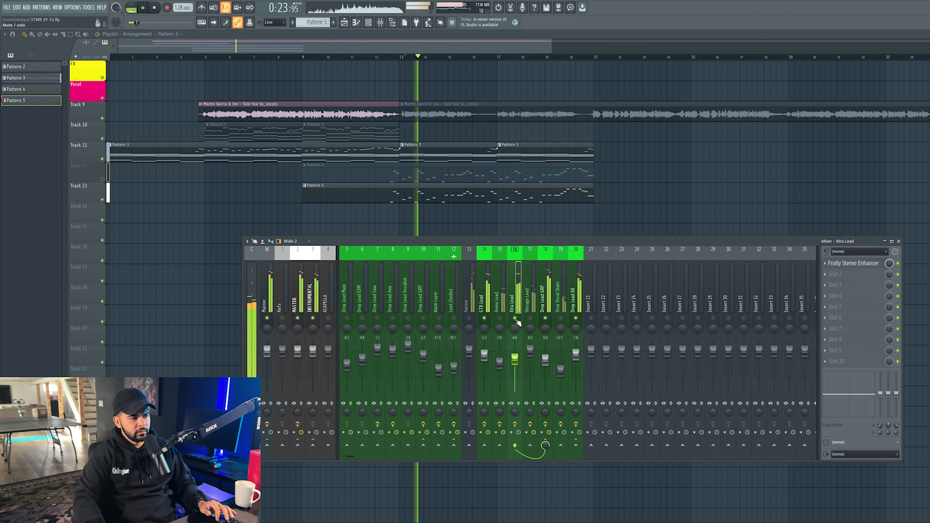
key("space")
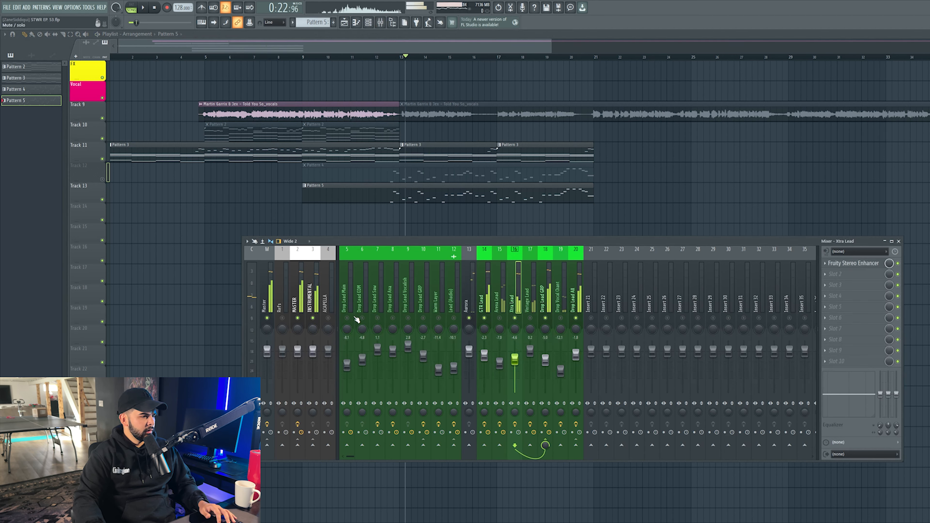
key("space")
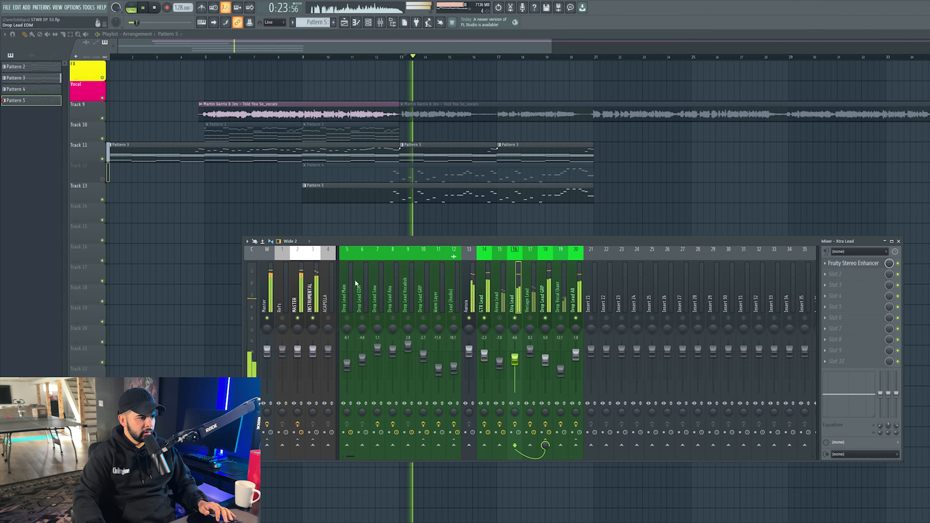
Step: Check the Fading Away - Drop Lead Stack channel in the channel rack and unmute playlist Track 12
left_click(375, 22)
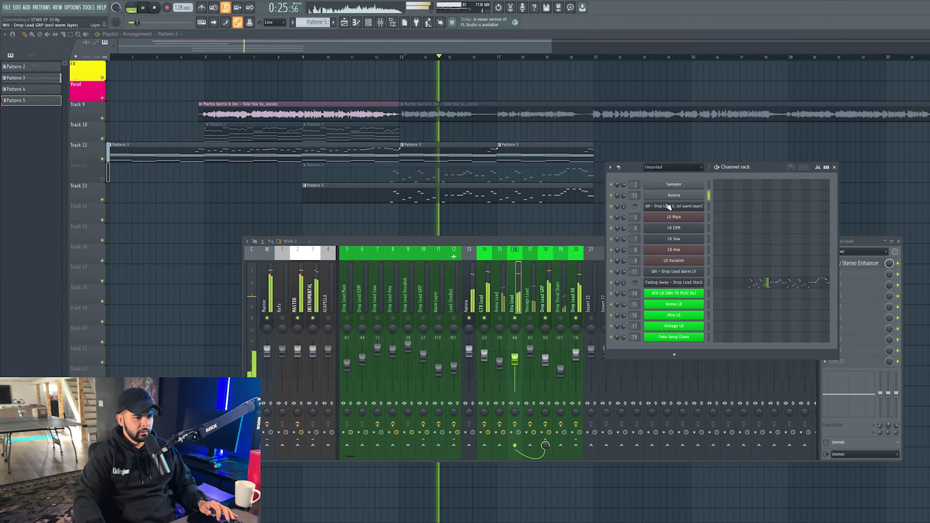
right_click(691, 284)
left_click(678, 281)
key("space")
left_click(102, 179)
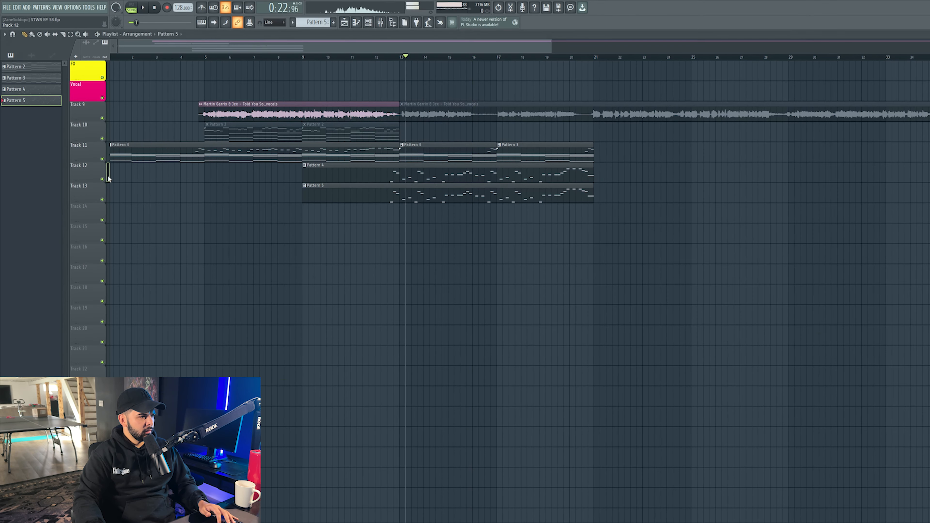
Step: Solo the Drop Lead Main, Drop Lead EDM and Drop Lead Saw mixer tracks in turn to compare the layers
key("space")
key("space")
left_click(383, 22)
left_click(384, 23)
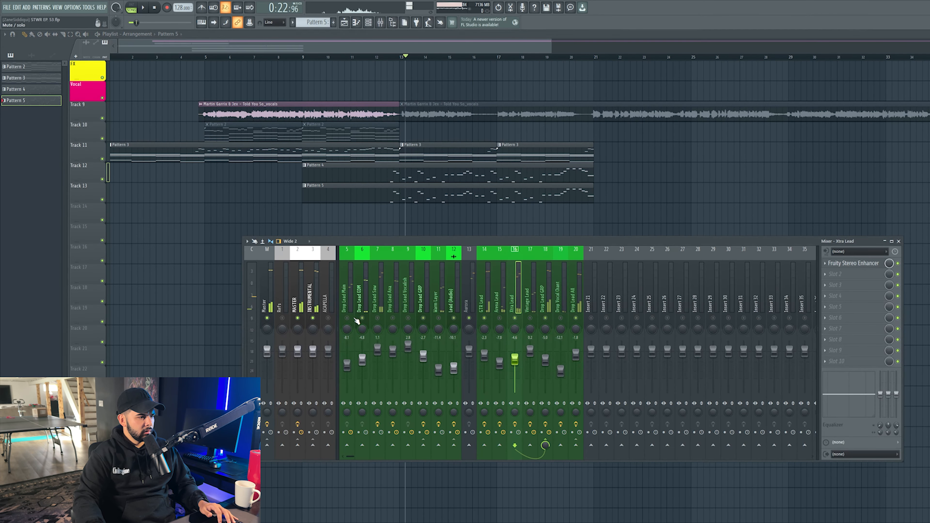
key("space")
right_click(347, 318)
key("space")
key("space")
right_click(362, 318)
right_click(377, 317)
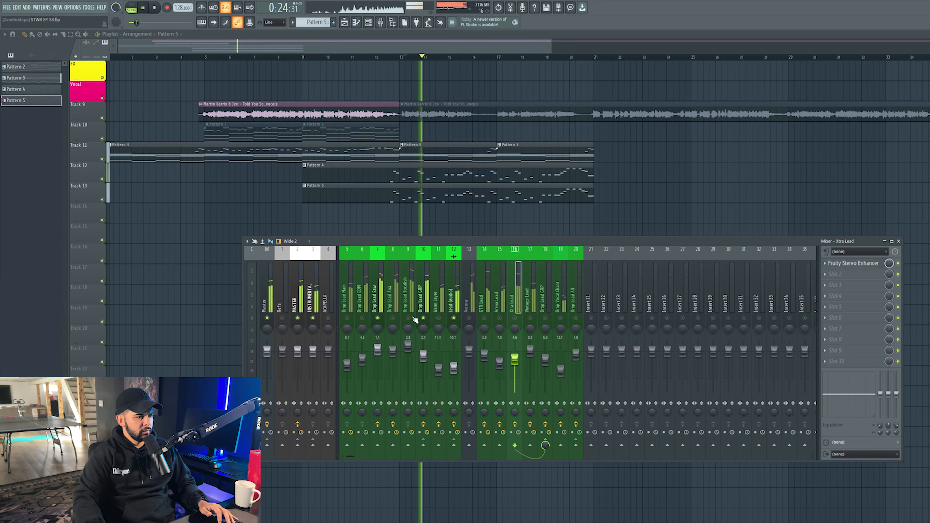
Step: Audition the Drop Lead Saw and Drop Lead Main layers combined with the GTR Lead and Xtra Lead
key("space")
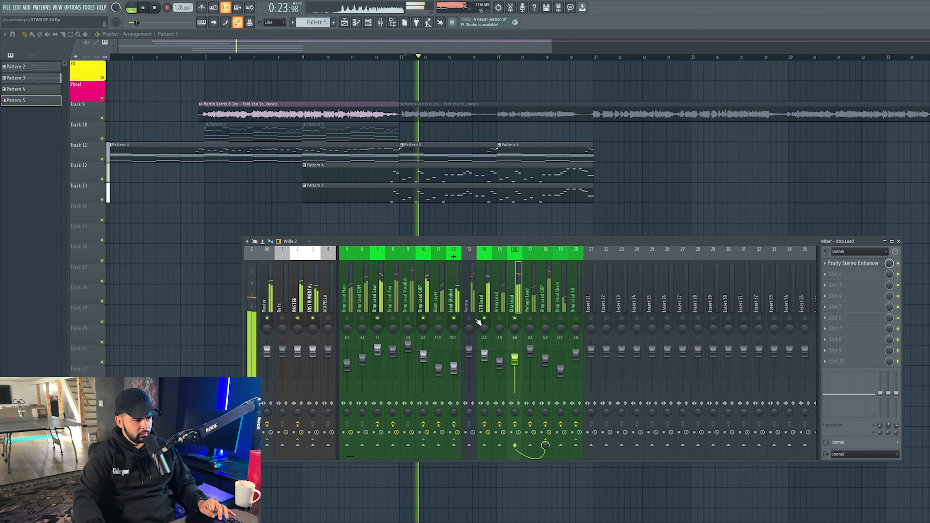
key("space")
key("space")
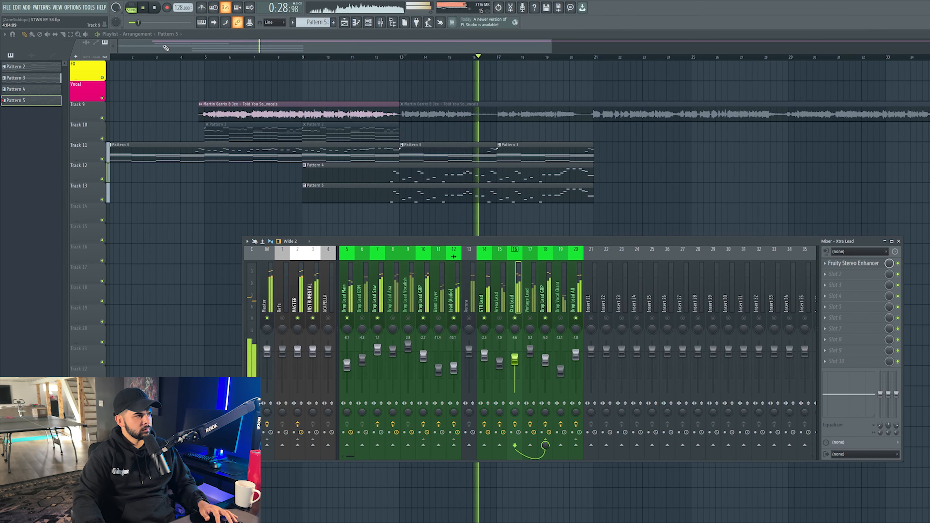
Step: Stop playback and set the FL Studio ASIO buffer length to 2048 in the audio settings
key("space")
left_click(76, 7)
left_click(82, 31)
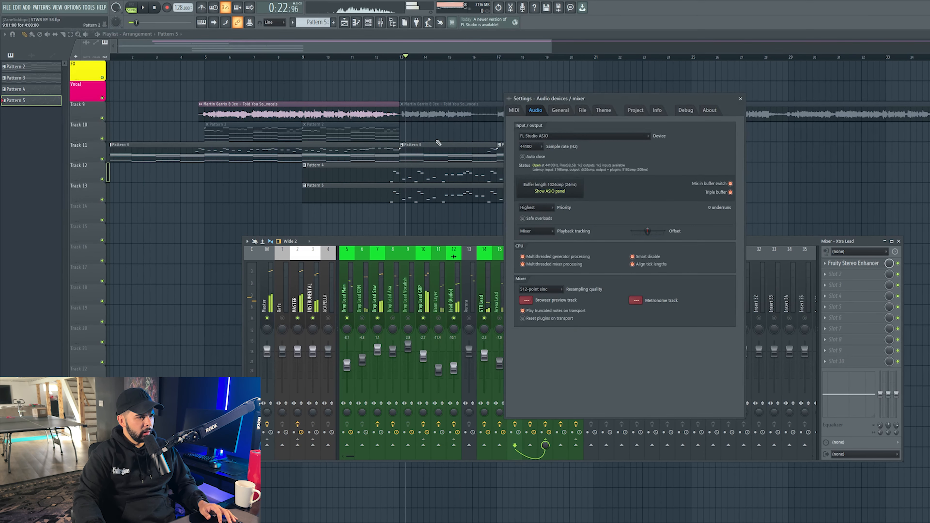
left_click(564, 188)
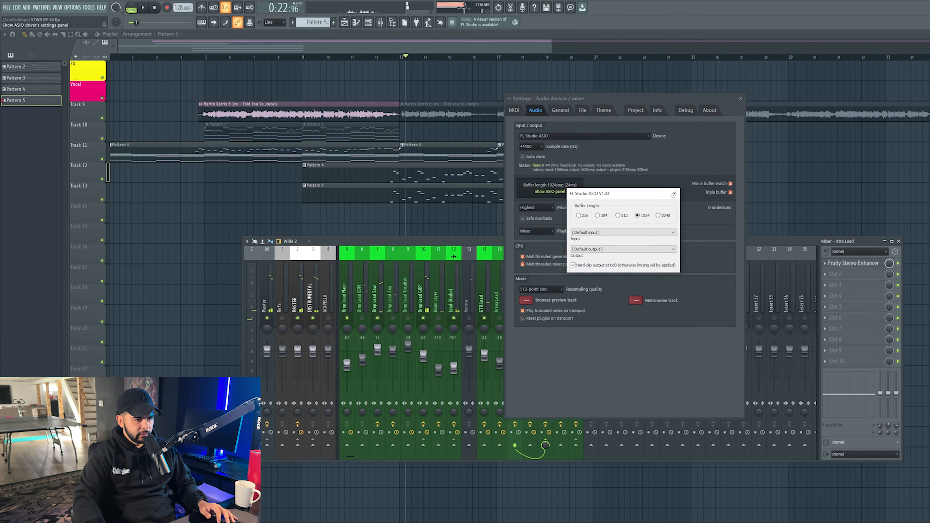
left_click(675, 193)
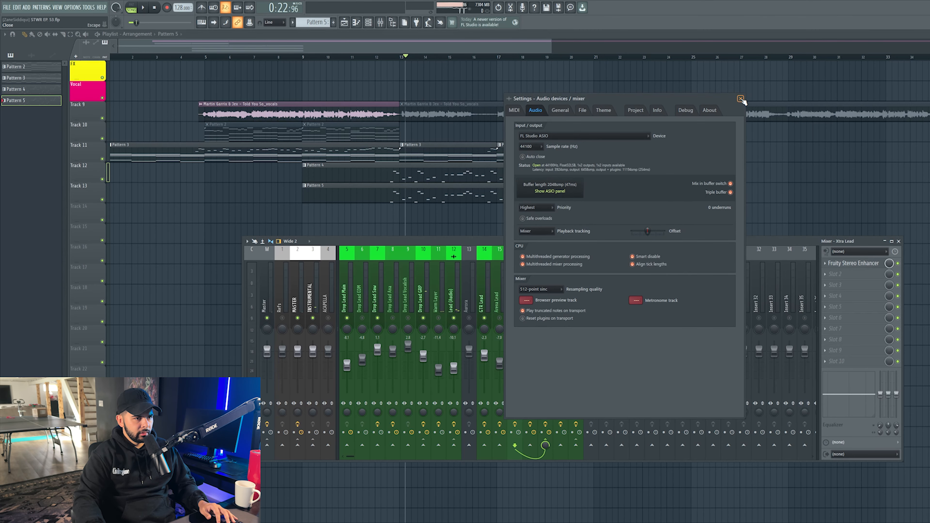
left_click(740, 98)
Step: Resume playback and run the macro that switches on smart disable for all plugins
key("space")
left_click(88, 7)
mouse_move(109, 31)
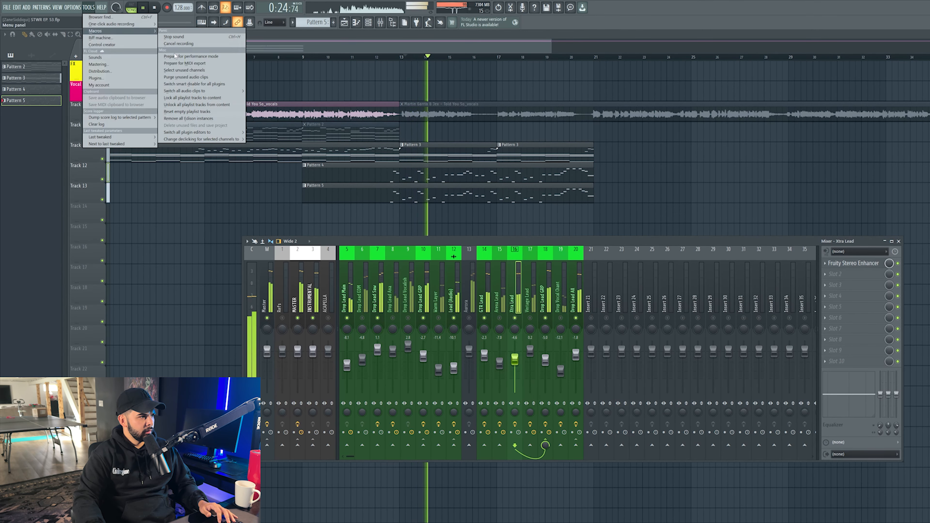
left_click(216, 83)
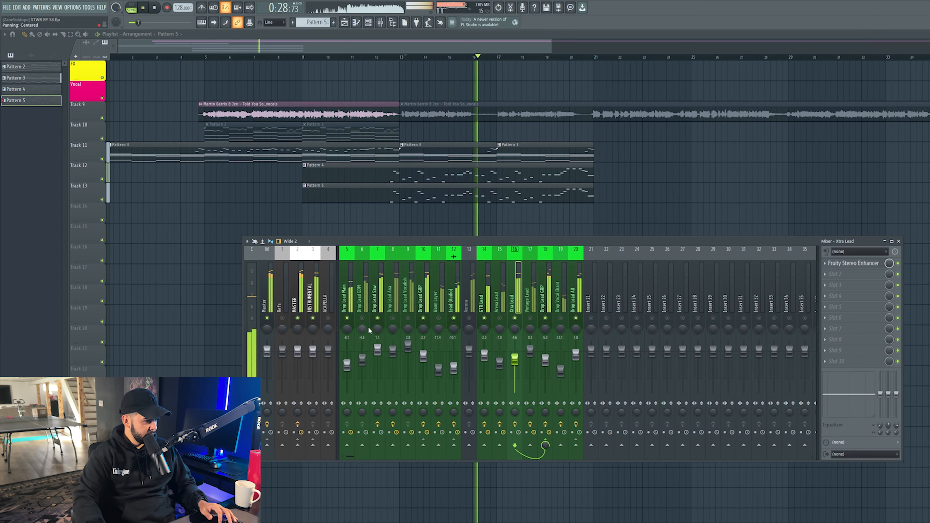
Step: Compare the full lead stacks, lower the Drop Lead All level, and solo the Xtra Lead mixer track
left_click(393, 313)
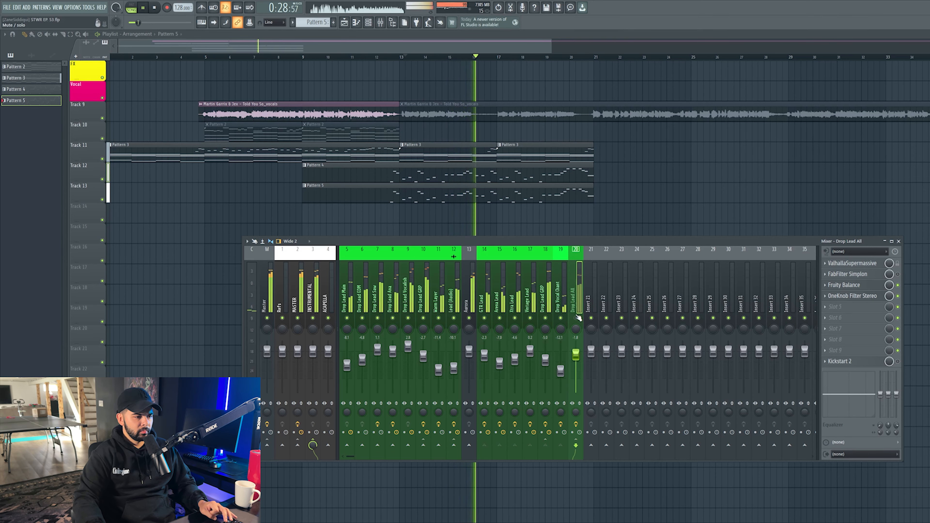
key("space")
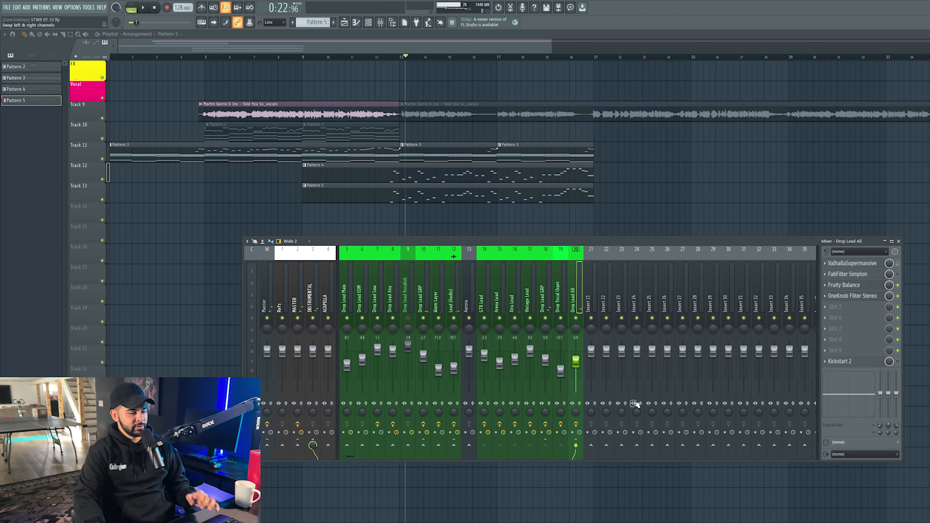
left_click(501, 289)
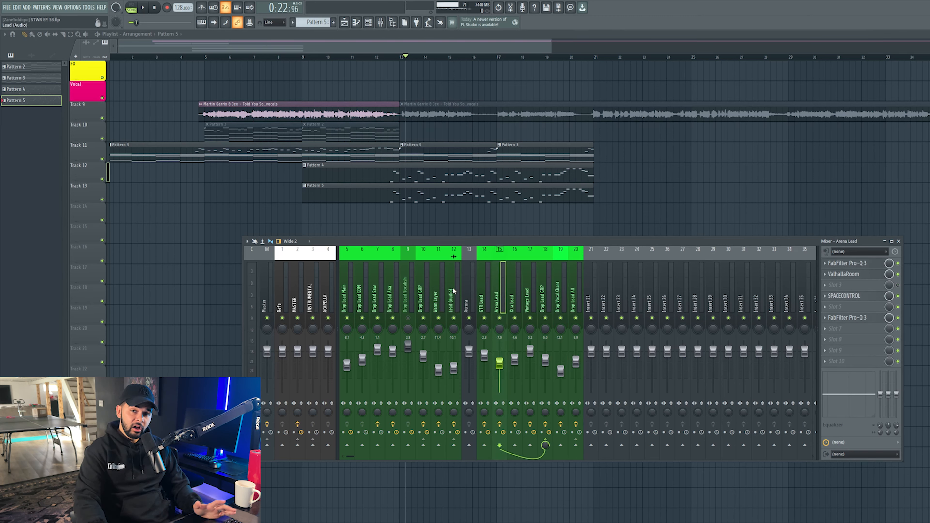
left_click(519, 313)
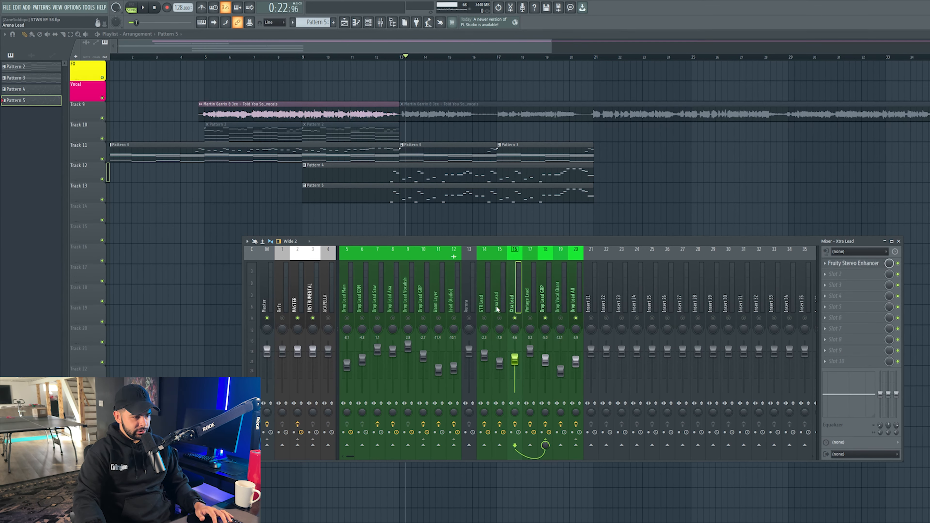
Step: End the solo and mute the Arena Lead, Vintage Lead and Warm Layer mixer tracks
left_click(486, 318)
right_click(545, 318)
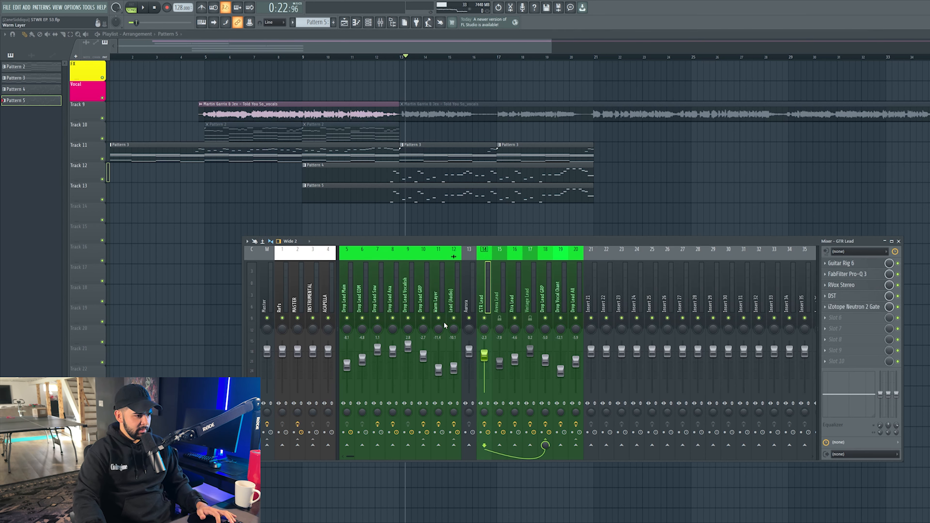
key("space")
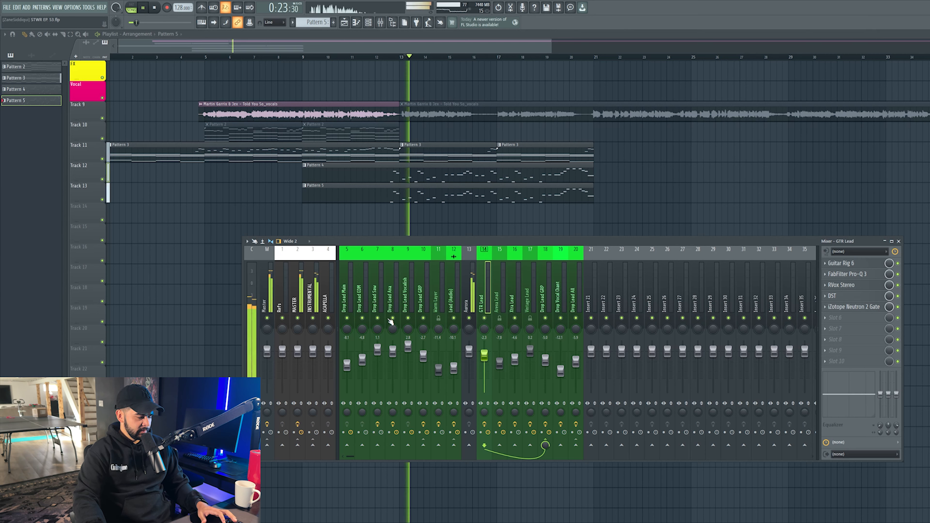
Step: Audition the Drop Lead EDM layer in solo, restore the other leads, and mute Drop Lead EDM
right_click(362, 318)
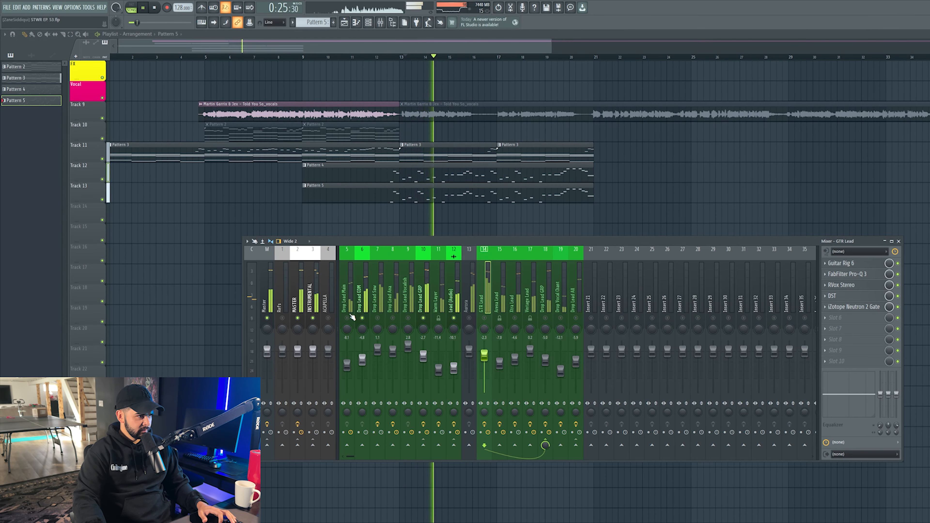
key("space")
key("space")
key("space")
right_click(364, 317)
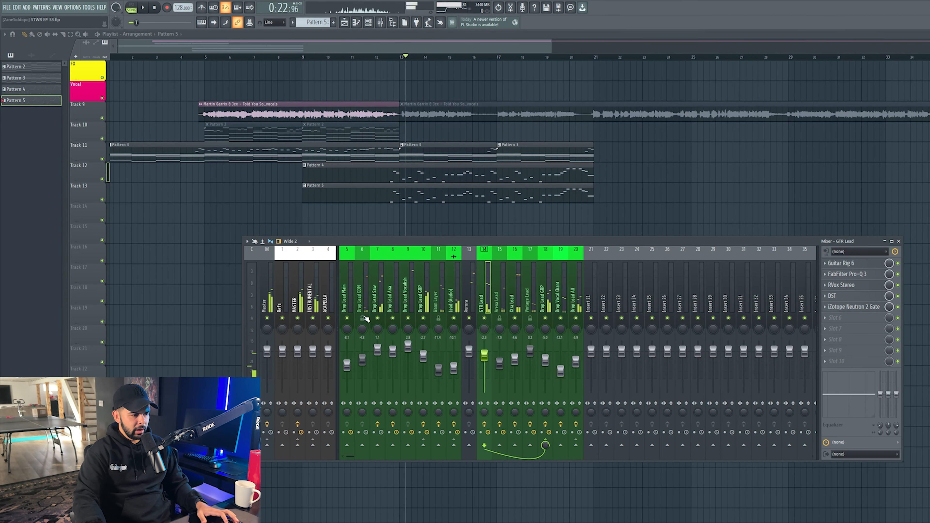
Step: Audition Drop Lead Ana in solo and together with the Main, Saw and Vocalish drop lead layers
key("space")
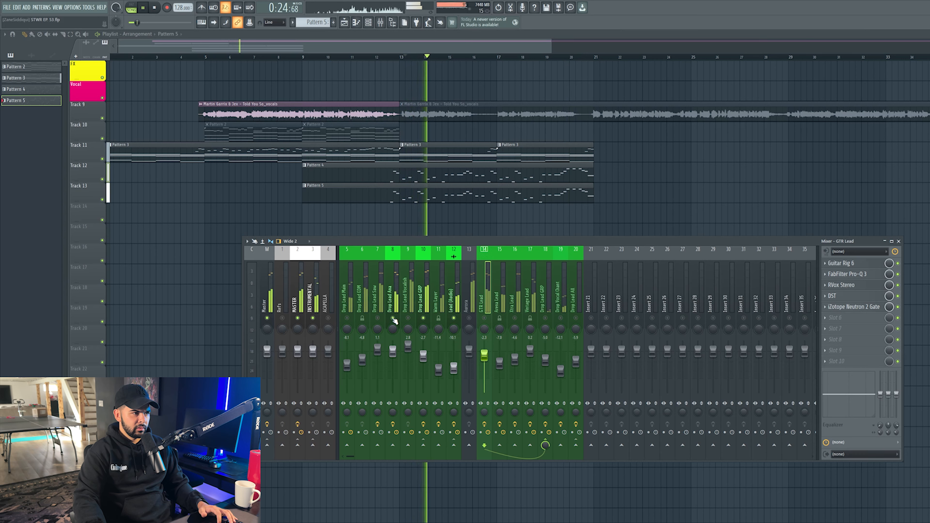
key("space")
key("space")
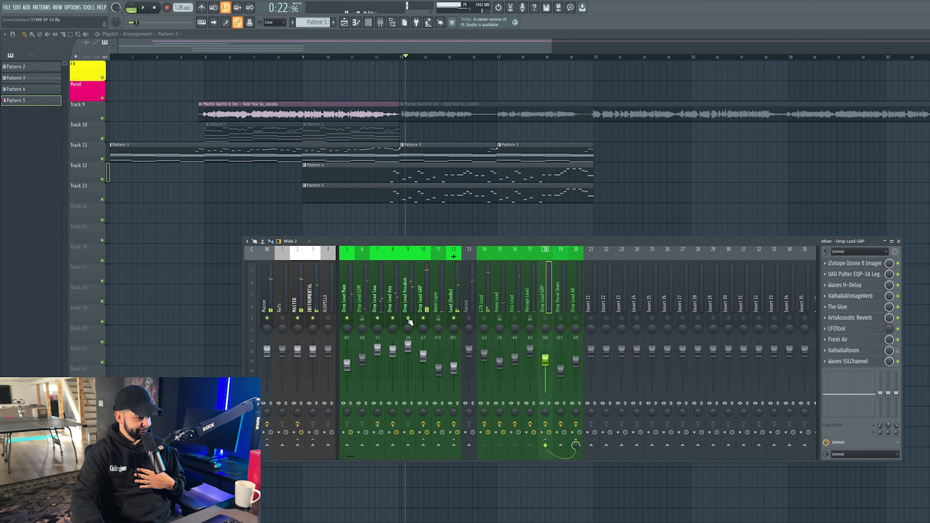
Step: Review the muted Drop Lead EDM, Warm Layer, Arena Lead and Vintage Lead tracks in the mixer
right_click(366, 299)
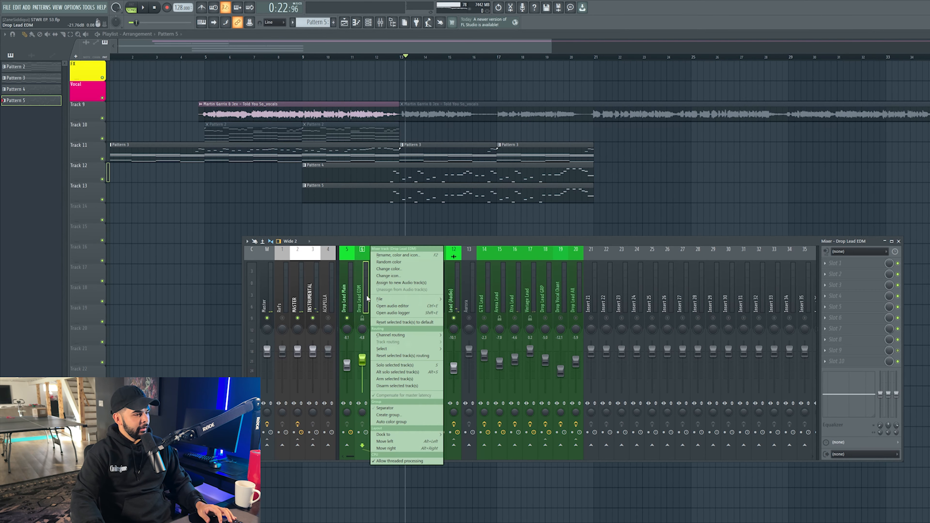
left_click(364, 278)
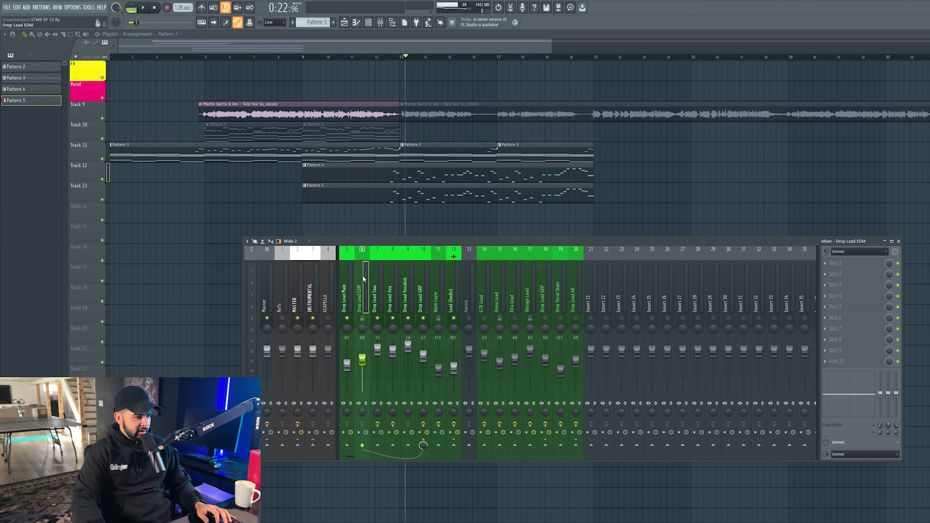
left_click(434, 299)
left_click(499, 293)
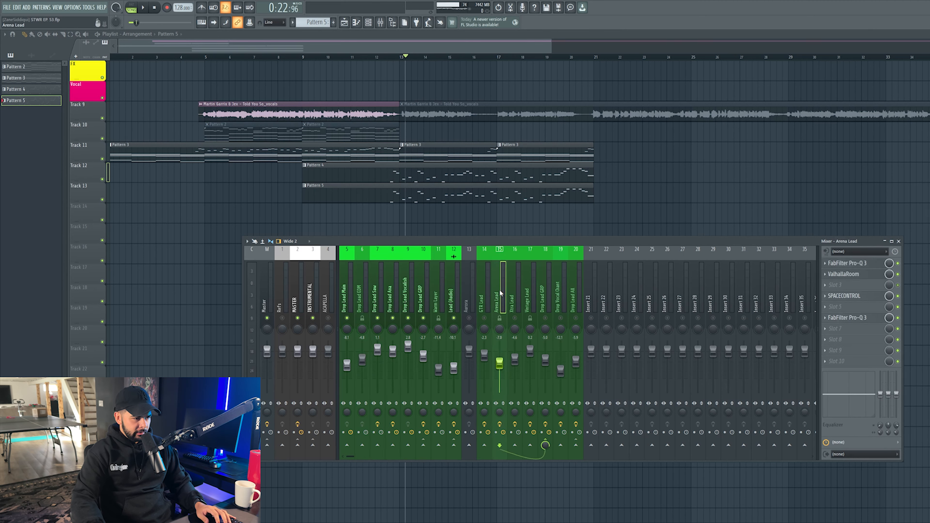
left_click(529, 286)
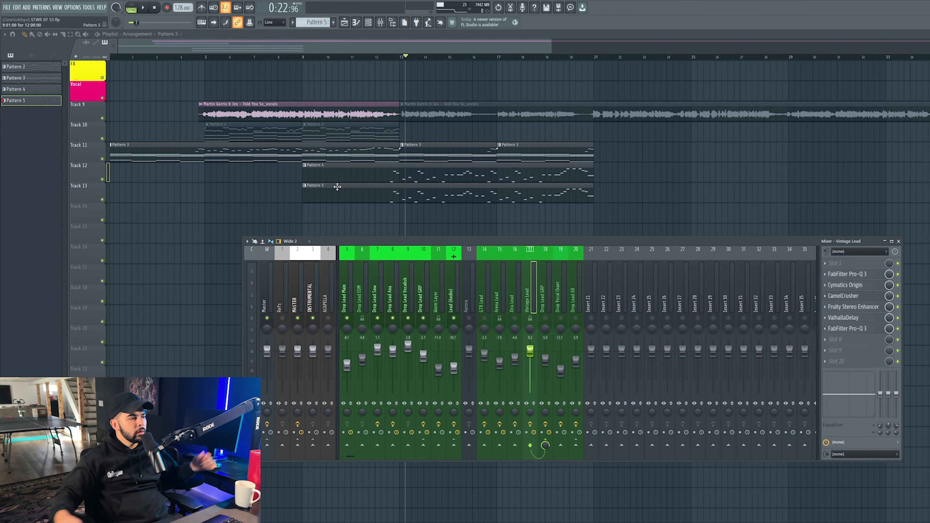
Step: Select the Pattern 4 clip, solo the Drop Lead Main mixer track, and show the effects on its Drop Lead GRP bus
left_click(338, 163, "ctrl")
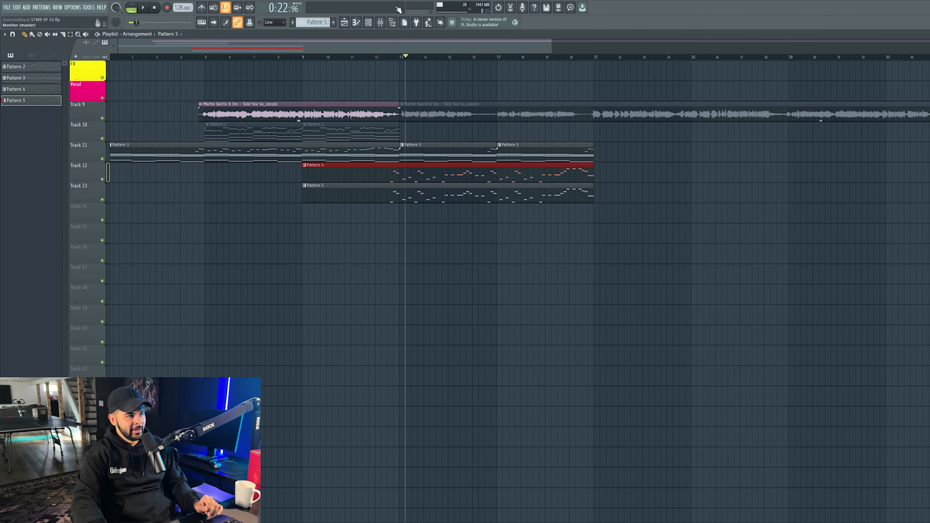
left_click(381, 23)
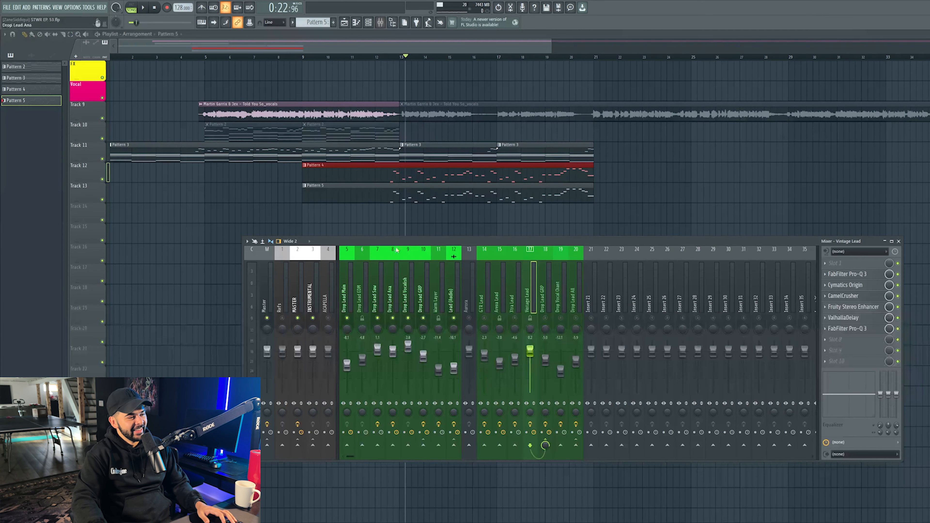
left_click(346, 307)
right_click(347, 318)
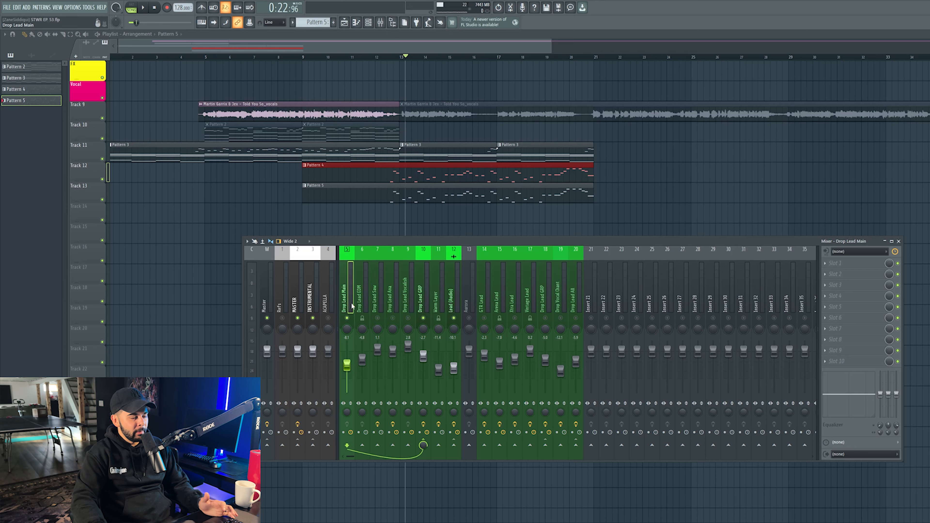
left_click(424, 300)
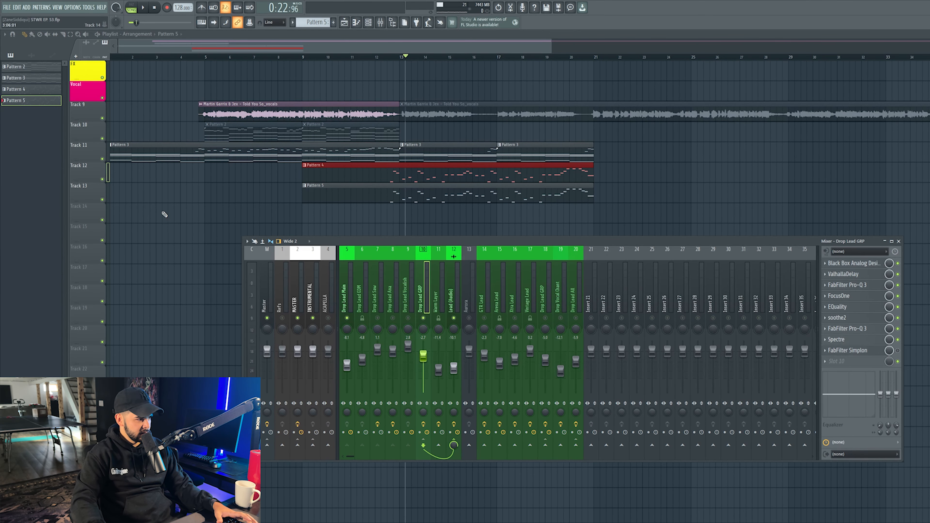
Step: Solo playlist Tracks 12 and 13, leaving the track name and colour as they are
right_click(107, 179)
left_click(122, 167)
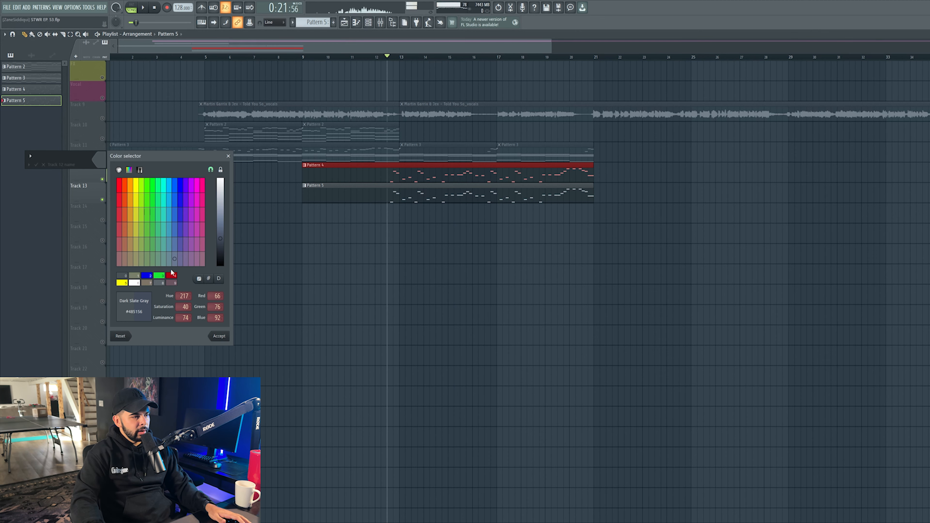
key("Escape")
key("Escape")
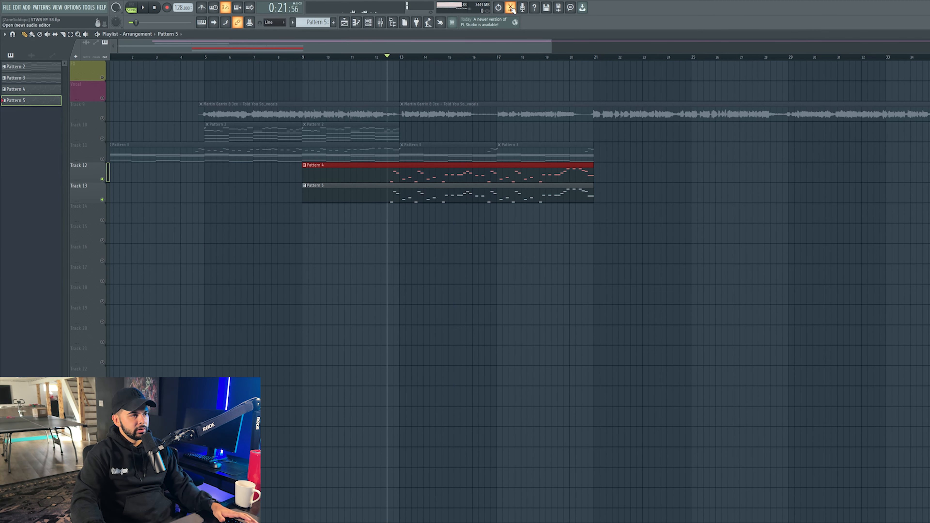
Step: Examine the Pattern 4 and Pattern 5 melody clips along the playlist between bars 9 and 21
left_click(376, 57)
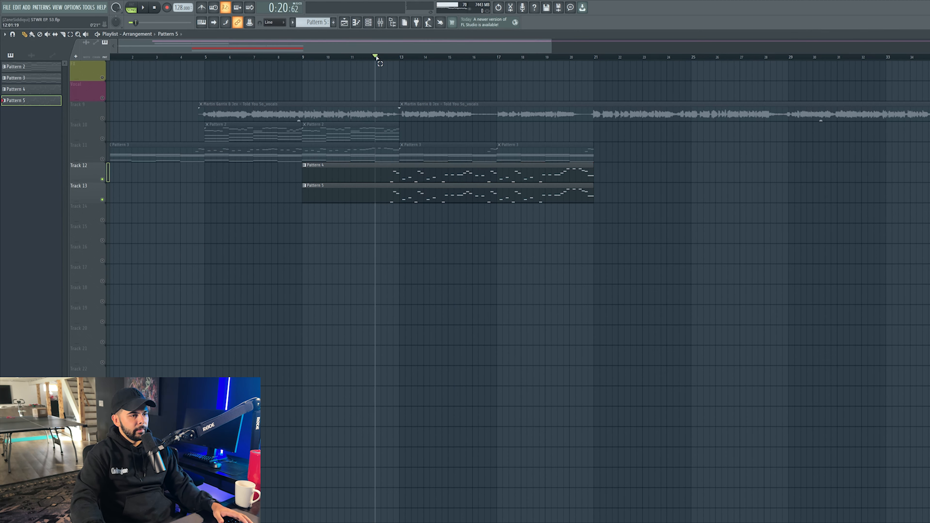
left_click(551, 56)
scroll(551, 56, "up", 4)
left_click_drag(604, 180, 721, 168)
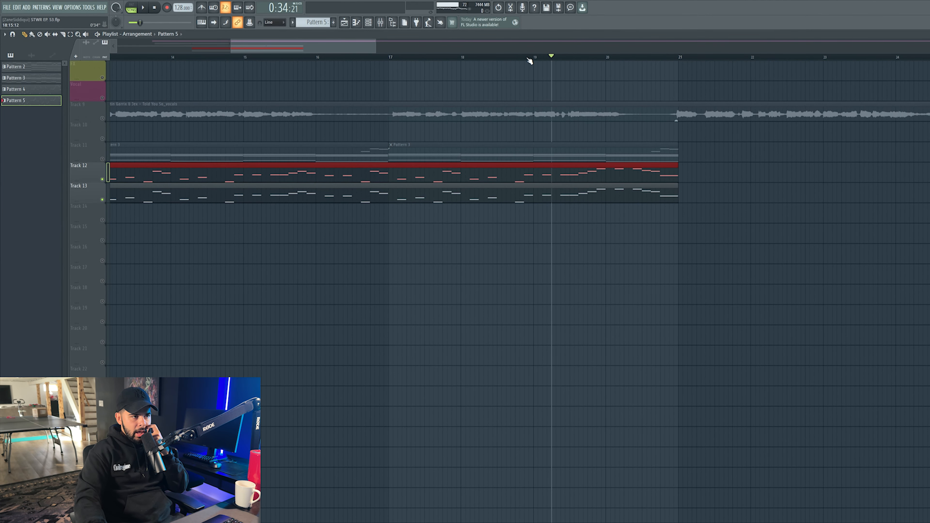
scroll(529, 59, "down", 5)
left_click_drag(266, 176, 731, 222)
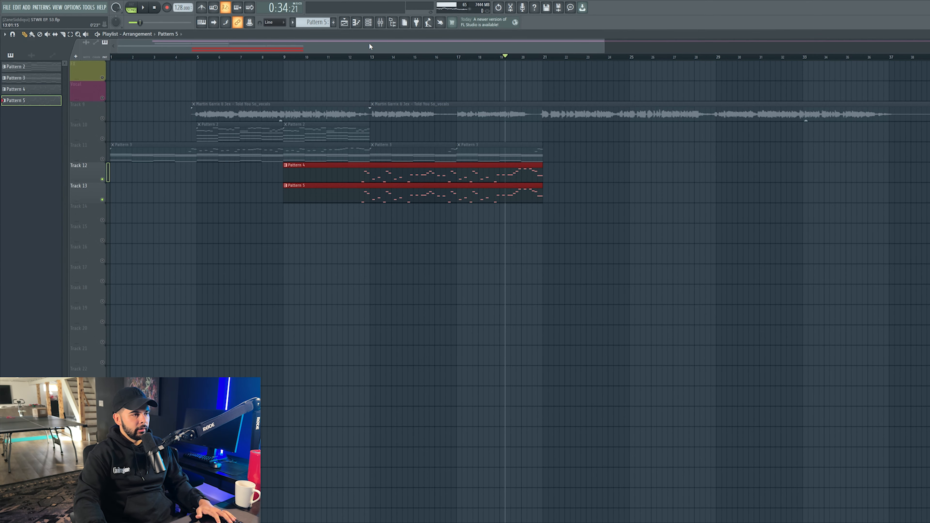
left_click(372, 59)
scroll(373, 59, "up", 2)
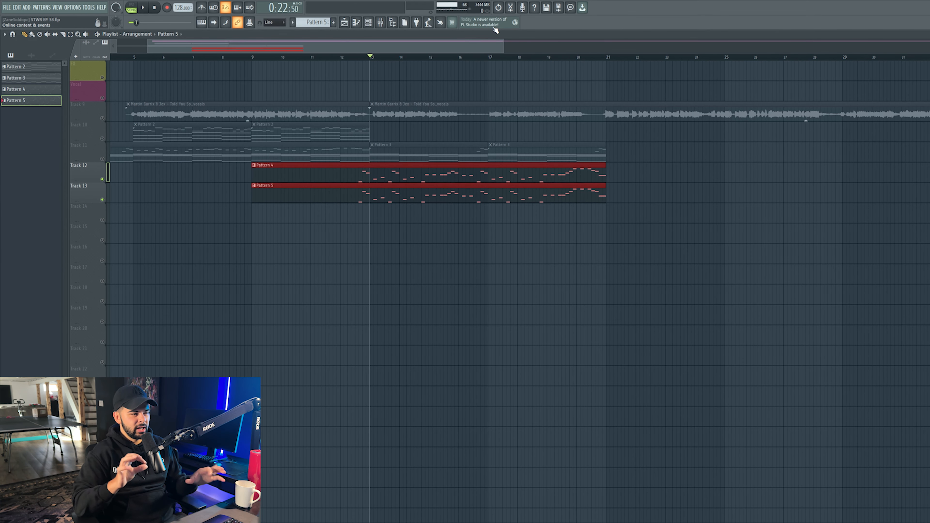
left_click(357, 57)
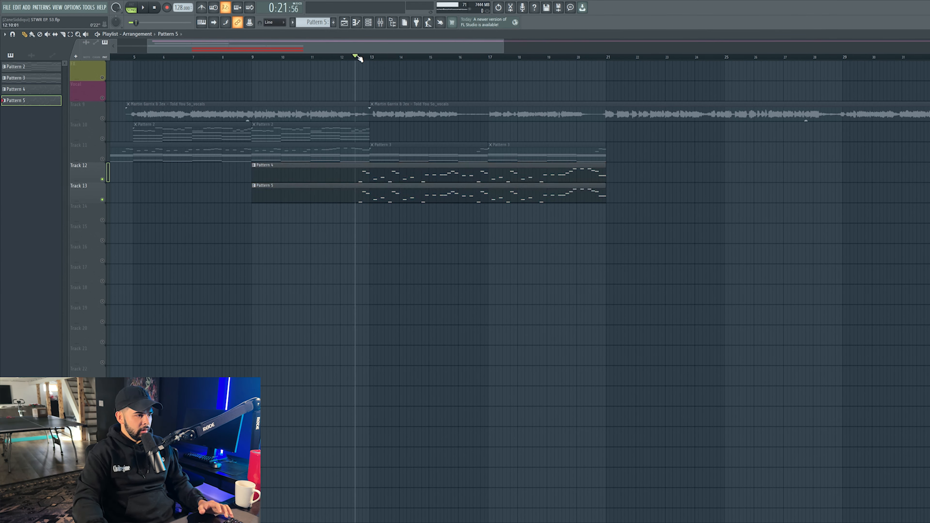
left_click(252, 57)
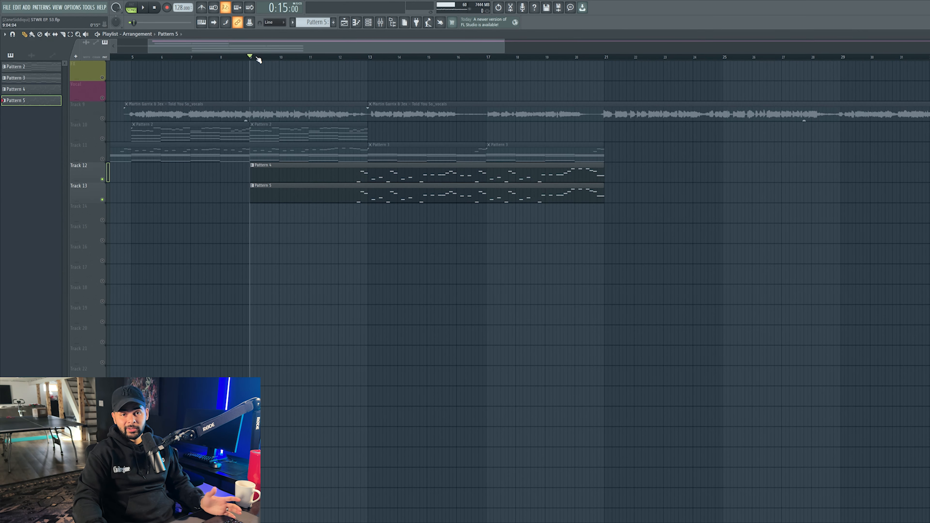
left_click(352, 57)
Step: Audition the two lead clips from bar 9, clear the time selection, and play the closing phrase from about bar 19
left_click_drag(251, 56, 587, 75)
key("space")
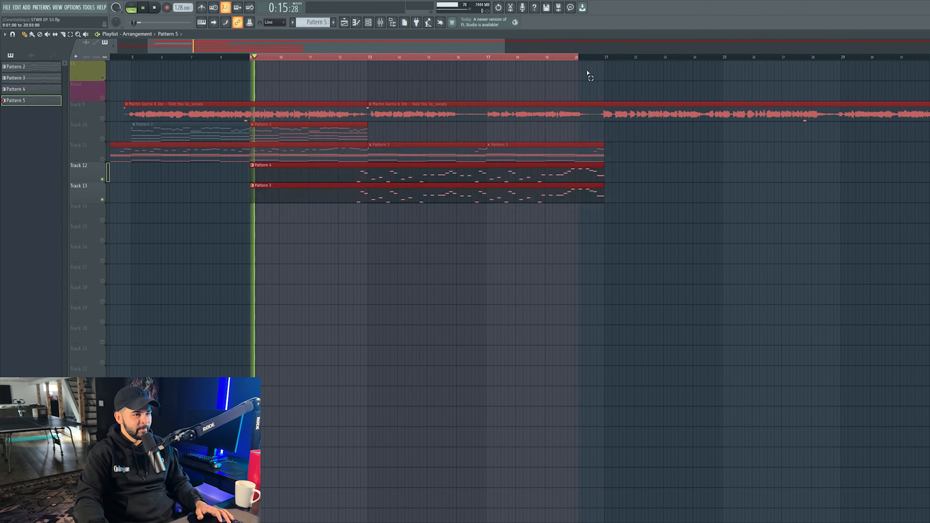
key("space")
left_click(361, 58)
left_click(534, 57)
key("ctrl+d")
left_click(552, 57)
key("space")
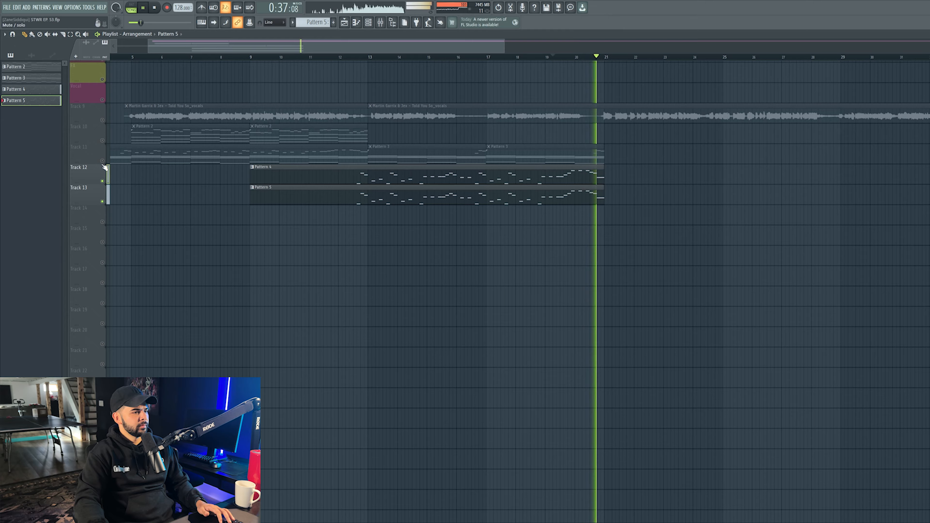
key("space")
Step: Open the Pattern 4 clip in the piano roll and audition the ending of its lead melody
left_click(526, 179)
double_click(526, 179)
scroll(237, 160, "up", 3)
left_click(195, 49)
key("space")
key("space")
key("space")
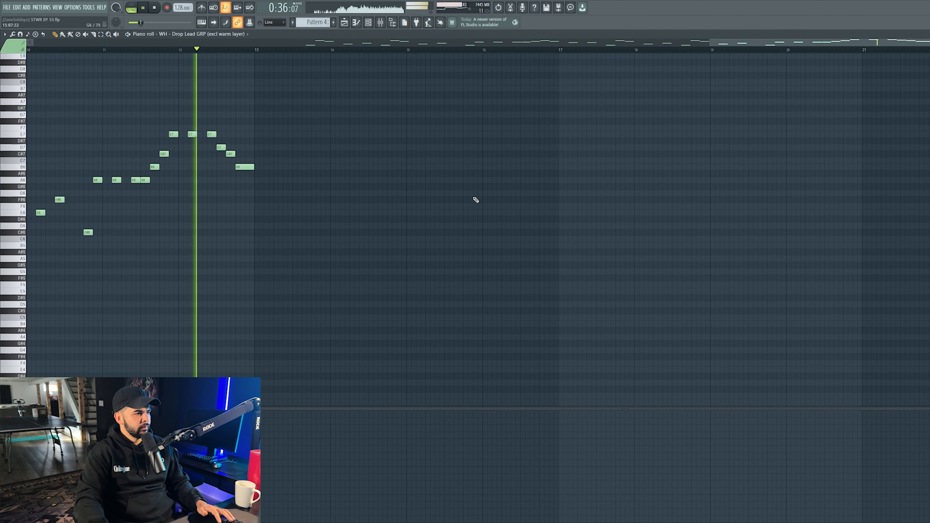
Step: Lower the final long note of the Pattern 5 melody to A5 in the piano roll
key("F5")
key("space")
double_click(530, 197)
key("space")
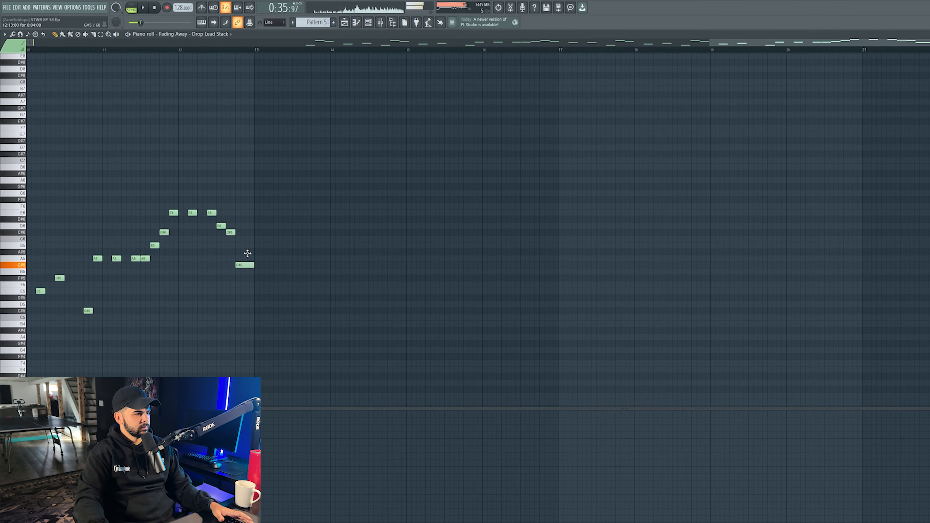
key("F5")
key("space")
double_click(591, 198)
left_click_drag(94, 245, 94, 258)
Step: Lower the final long note of the Pattern 4 melody to A6 and play back the ending
key("F5")
double_click(495, 178)
key("space")
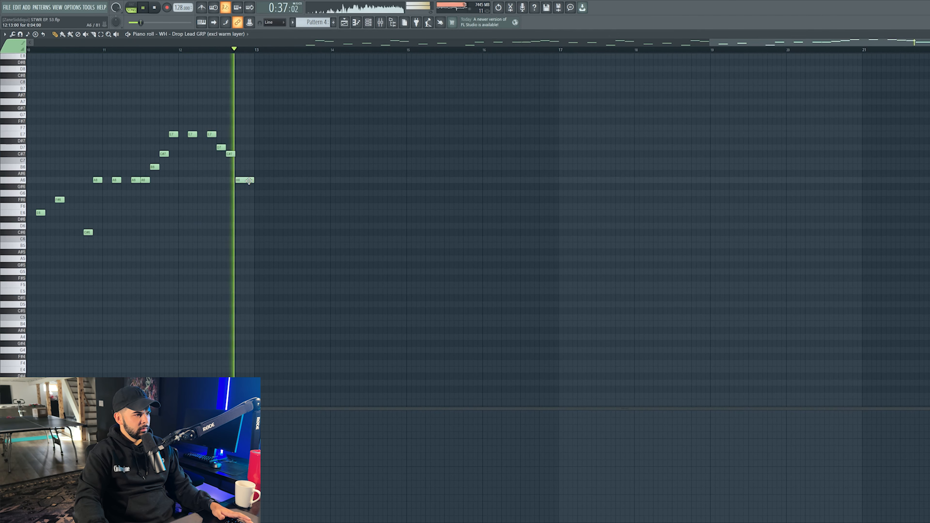
key("F5")
key("space")
Step: Select the playlist time range from bar 12 to bar 25 around the lead clips
left_click(354, 57)
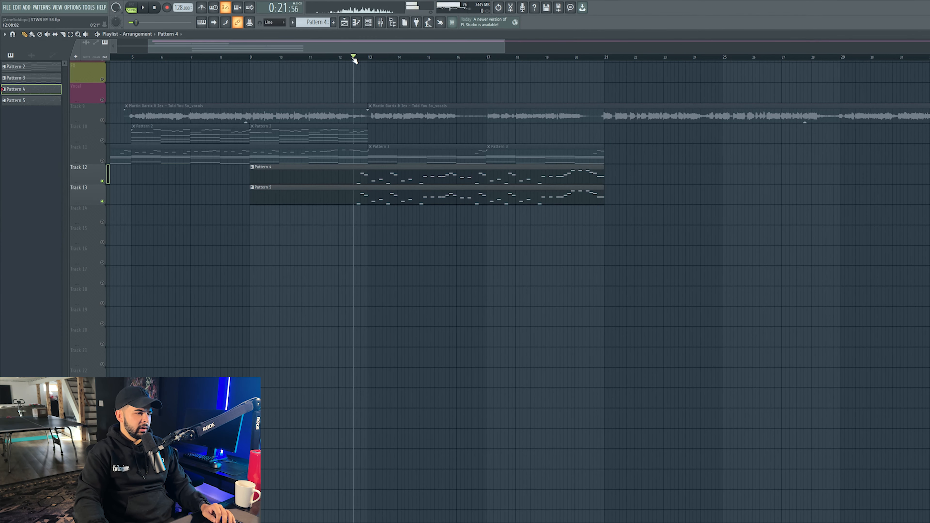
left_click_drag(340, 58, 559, 61)
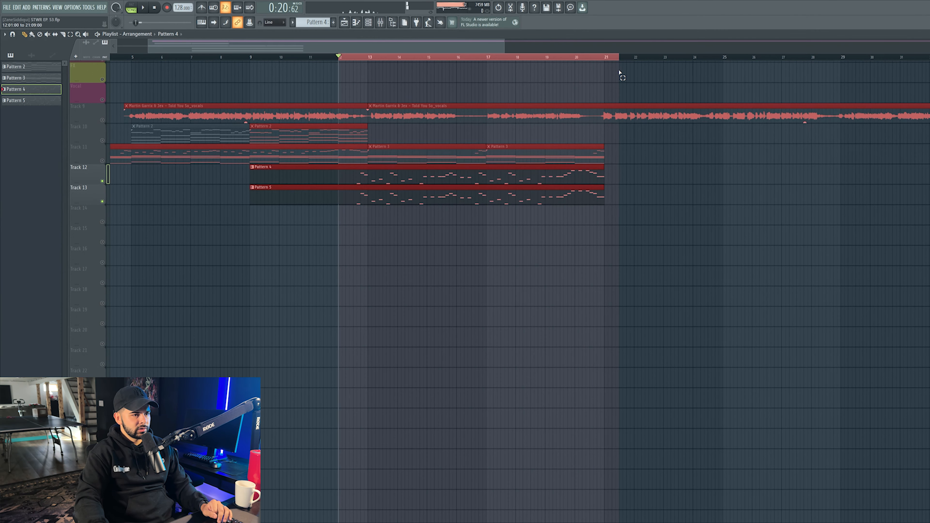
left_click_drag(619, 72, 705, 68)
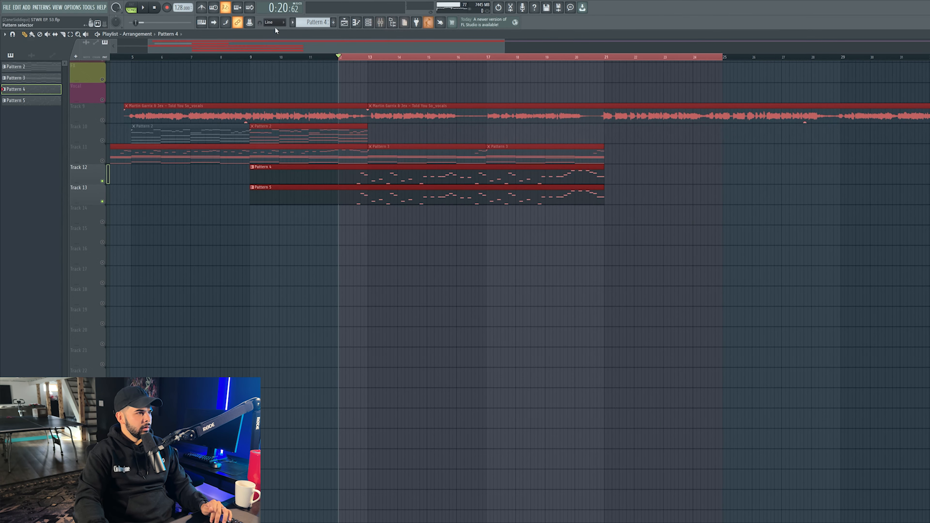
left_click(386, 22)
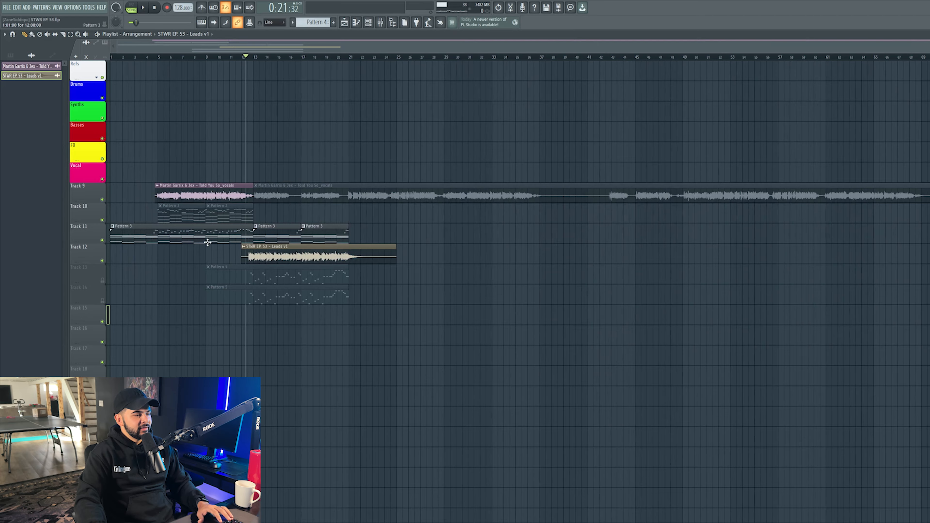
Step: Select Pattern 2 and review the notes of its Aurora channel in the channel rack
left_click_drag(215, 264, 392, 265)
left_click(175, 217)
left_click(355, 22)
key("F5")
left_click(368, 23)
right_click(685, 196)
left_click(782, 202)
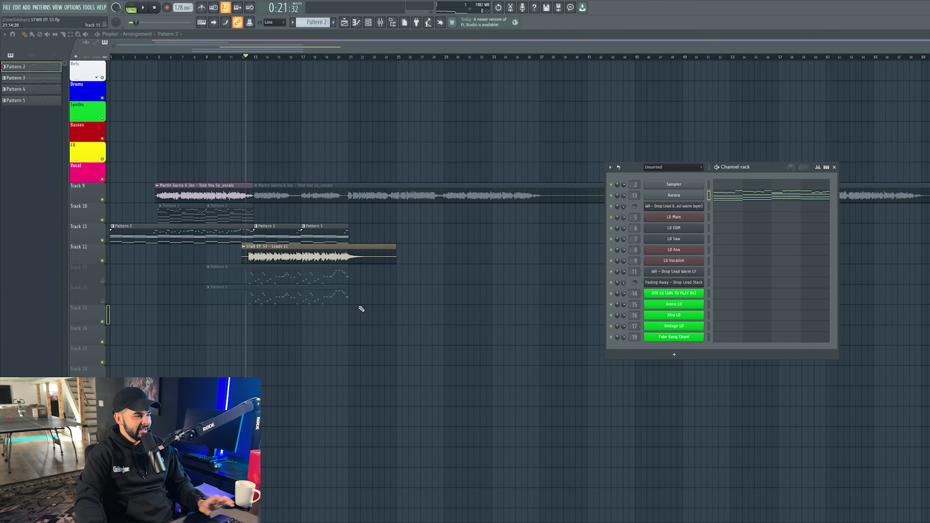
left_click(493, 303)
Step: Solo Track 13 and place a copy of the Pattern 4 clip on it starting at bar 25
right_click(103, 280)
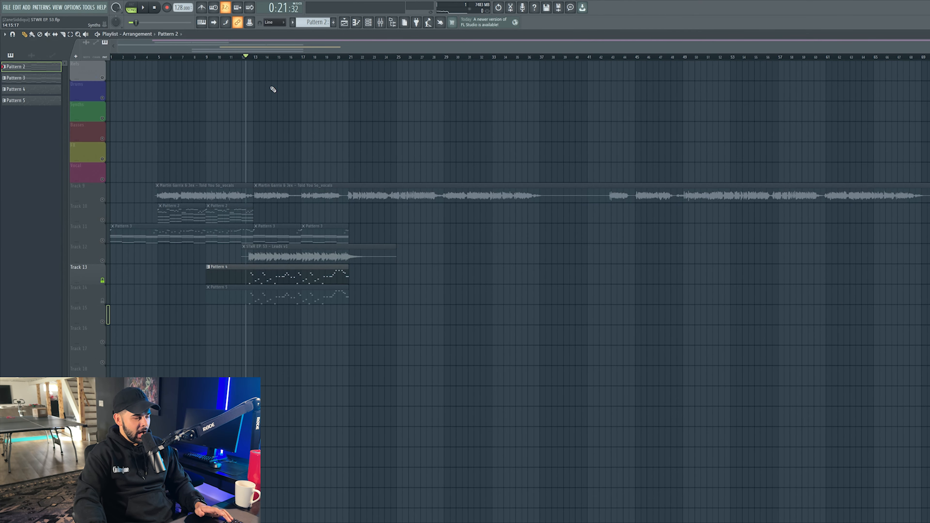
scroll(273, 90, "up", 6)
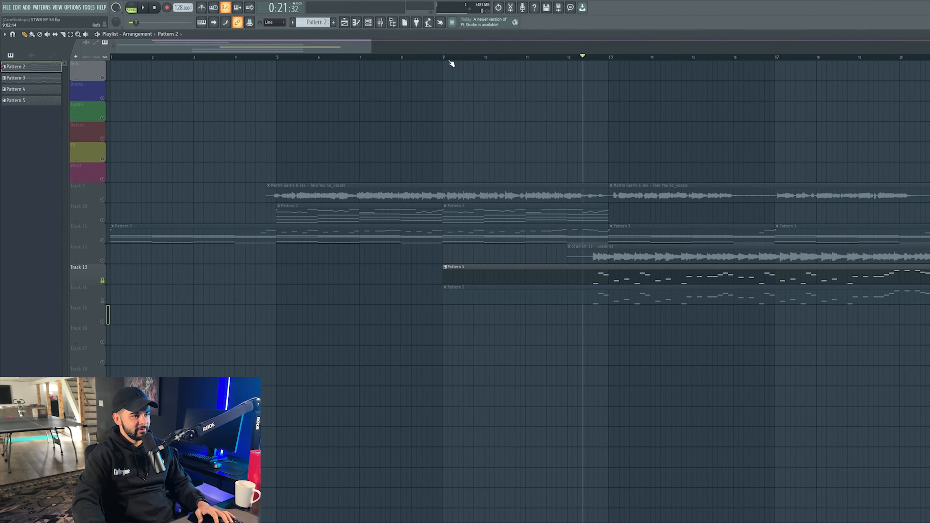
scroll(451, 59, "down", 5)
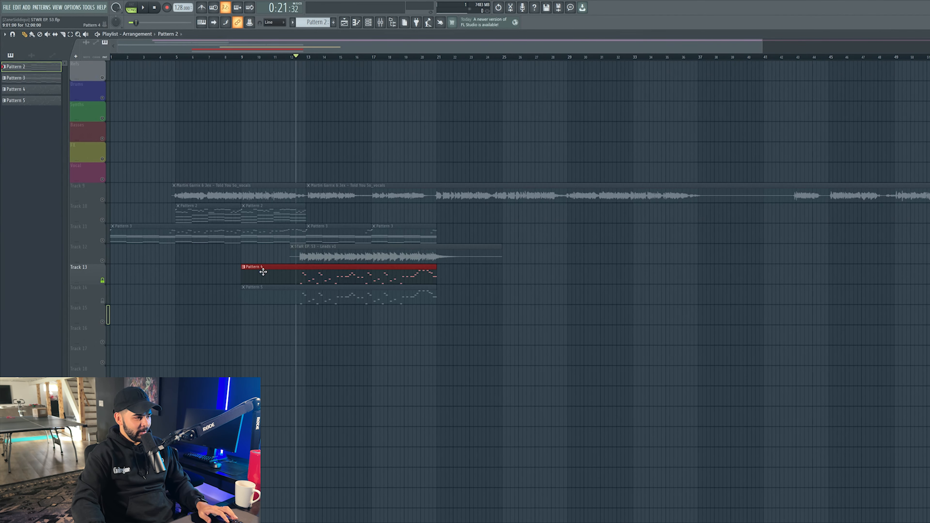
left_click_drag(265, 274, 526, 274)
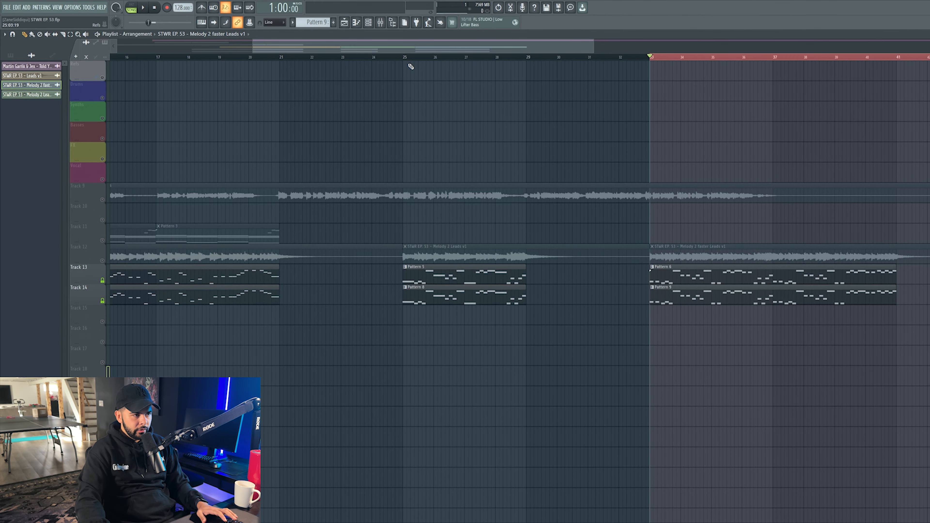
Step: Unsolo Tracks 13 and 14, group them under Track 12, and collapse the group
scroll(407, 58, "down", 4)
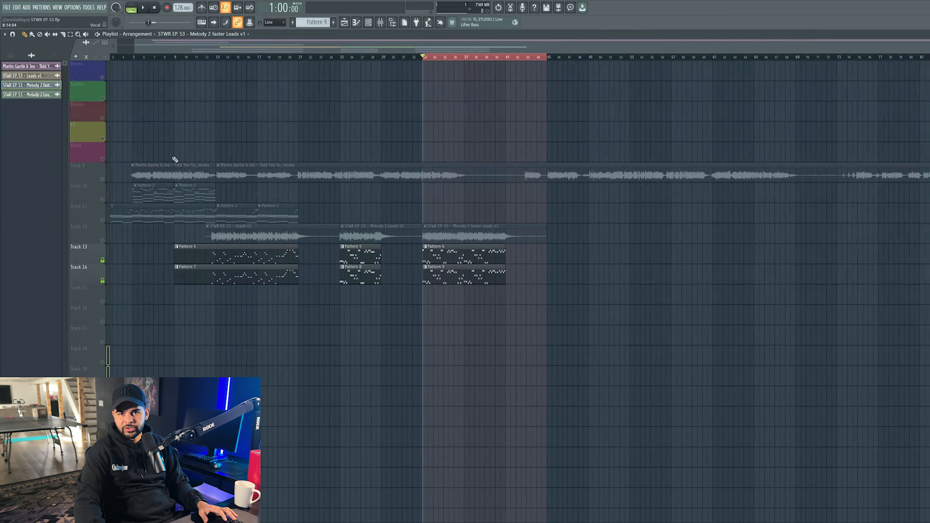
scroll(353, 58, "up", 5)
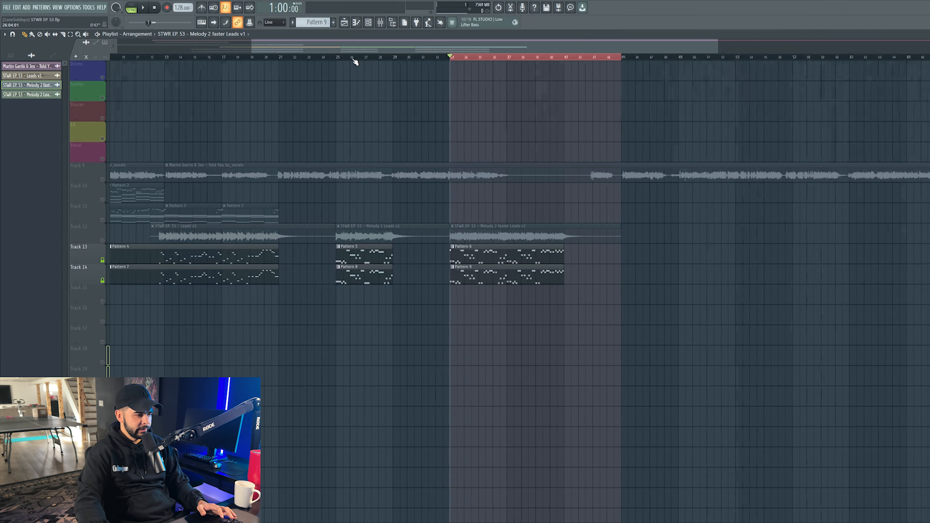
scroll(800, 58, "down", 3)
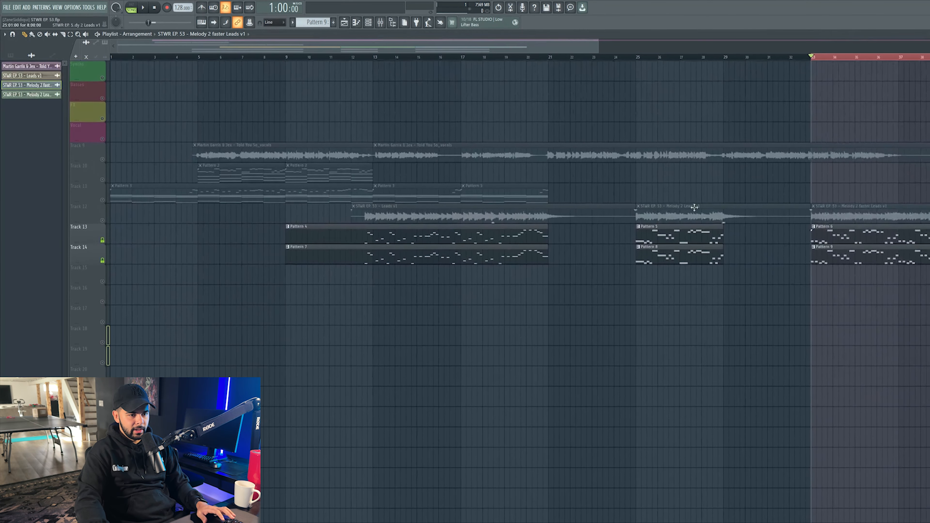
left_click(103, 239)
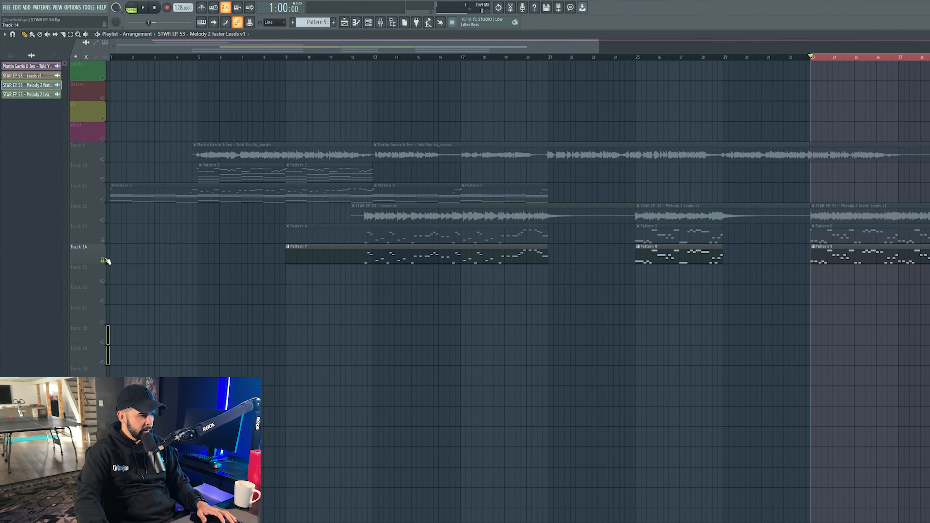
left_click(103, 260)
right_click(90, 229)
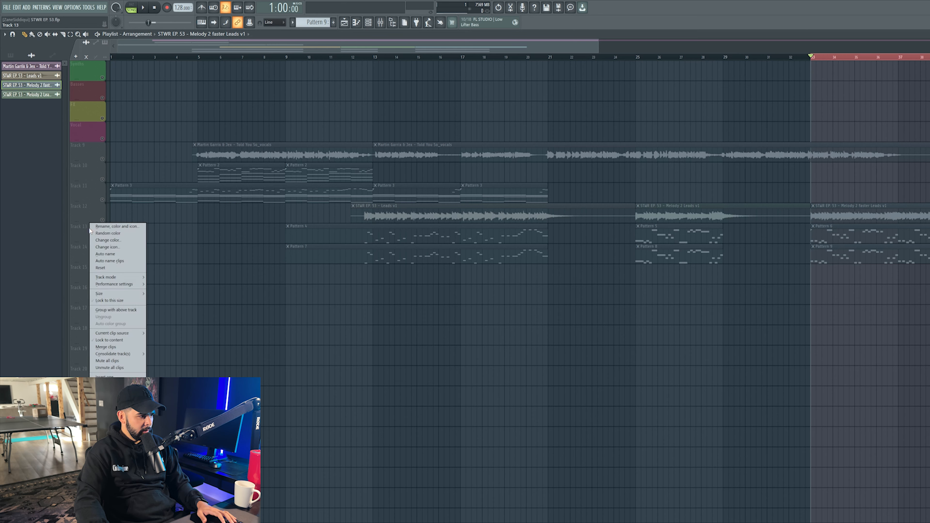
left_click(109, 310)
left_click(102, 220)
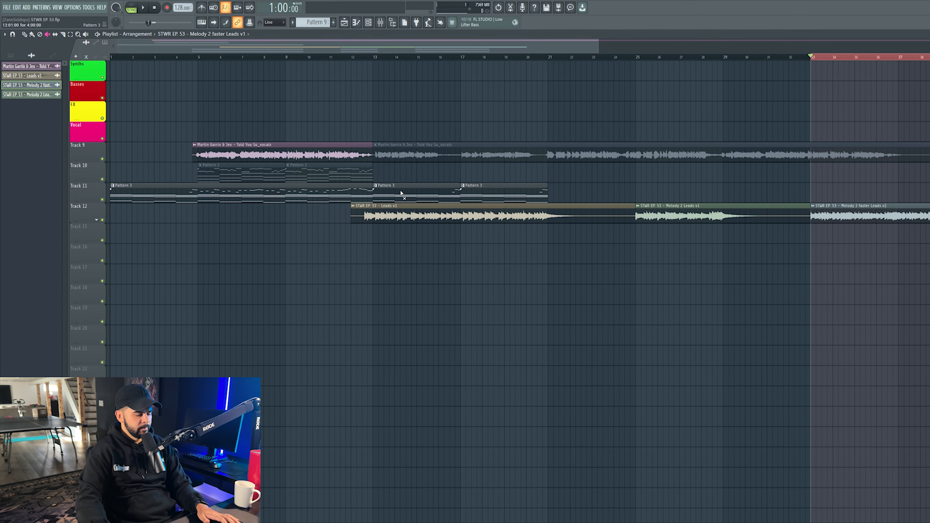
Step: Play back the transition into the first drop from just before bar 12
left_click(346, 57)
scroll(357, 62, "up", 2)
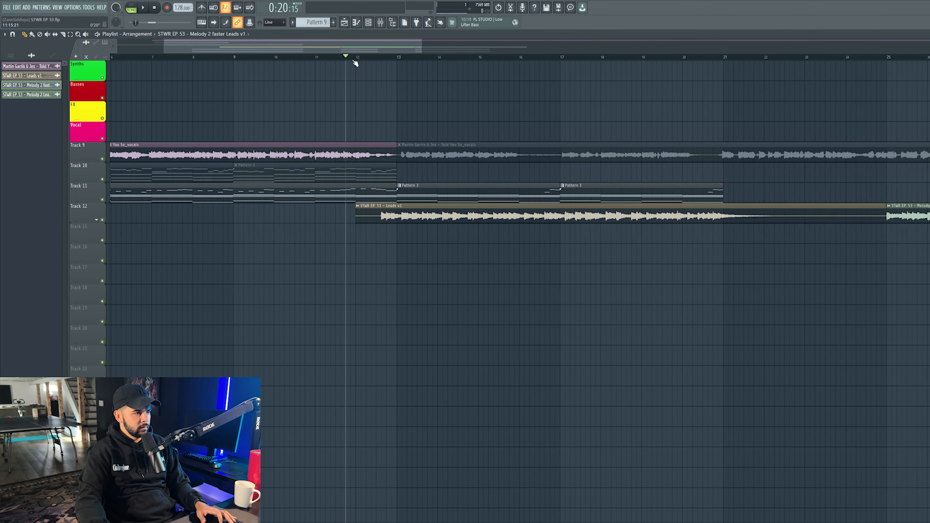
key("space")
scroll(356, 62, "down", 3)
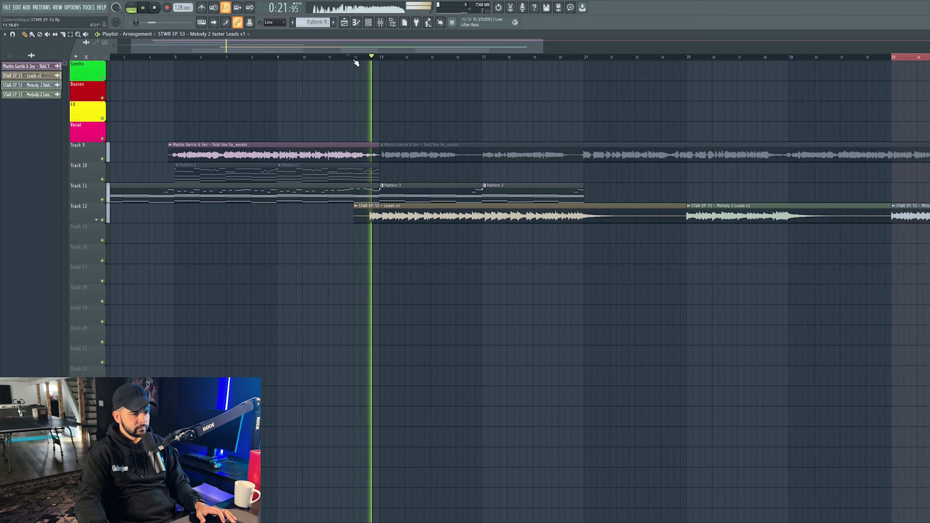
Step: Slice off and delete the Leads v1 tail after bar 23, and delete the muted vocal clip starting at bar 13
key("c")
left_click(441, 209)
right_click(456, 209)
key("p")
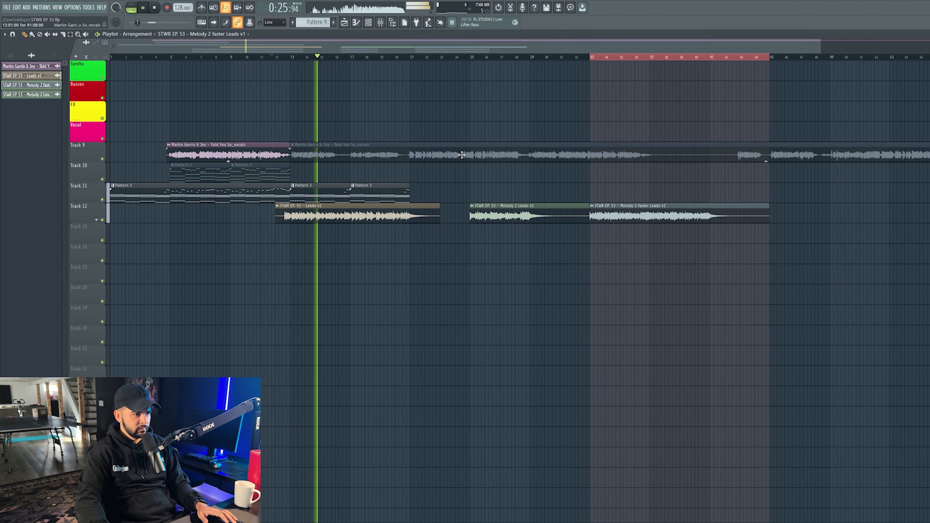
right_click(576, 153)
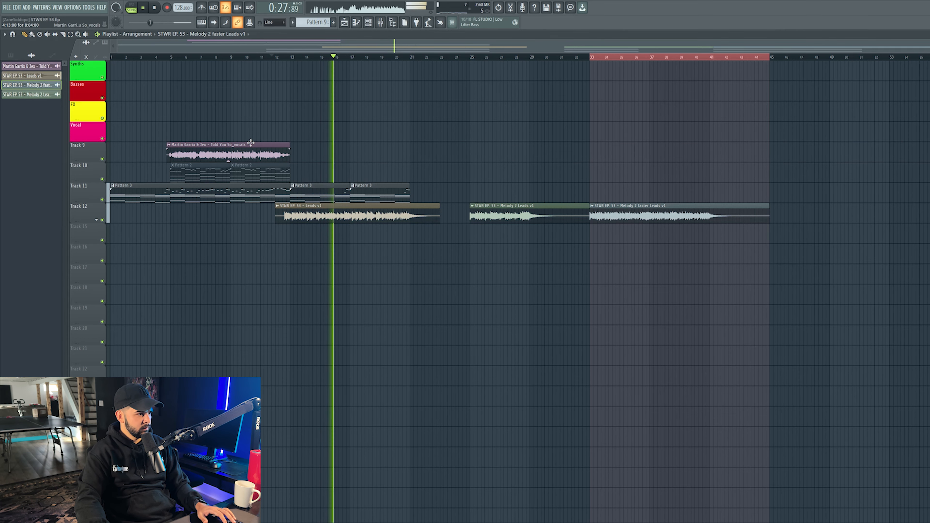
Step: Copy the vocal clip to about bar 25 on Track 9 and move the two Melody 2 lead clips to bars 33 and 41
left_click_drag(198, 150, 499, 148)
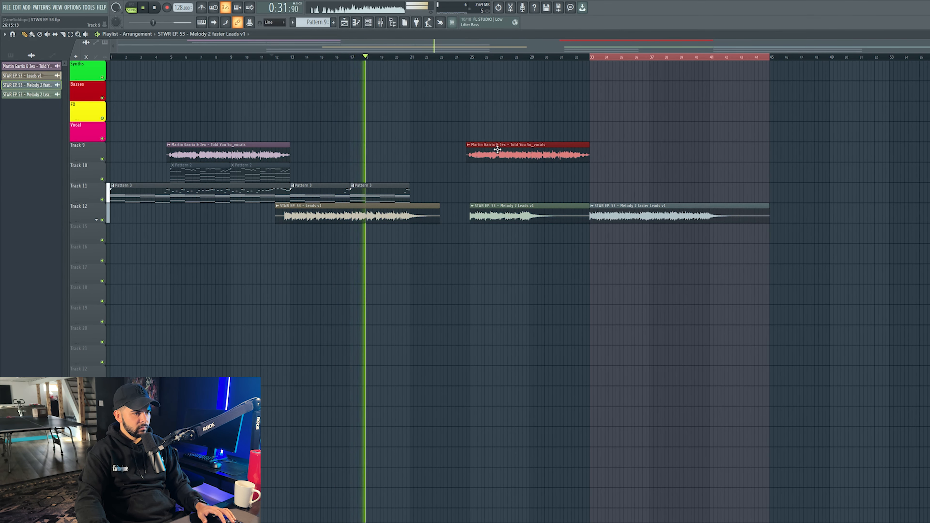
left_click_drag(486, 204, 620, 208)
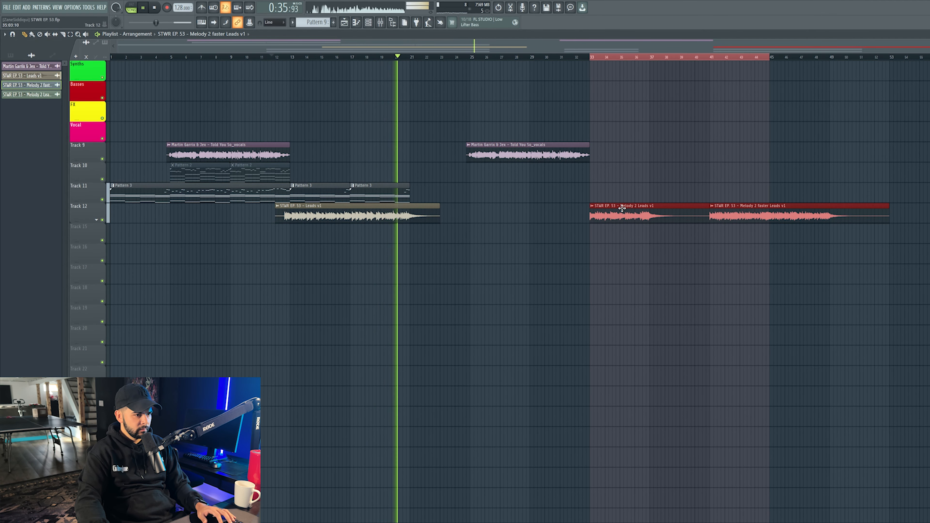
left_click(635, 176)
right_click(645, 178)
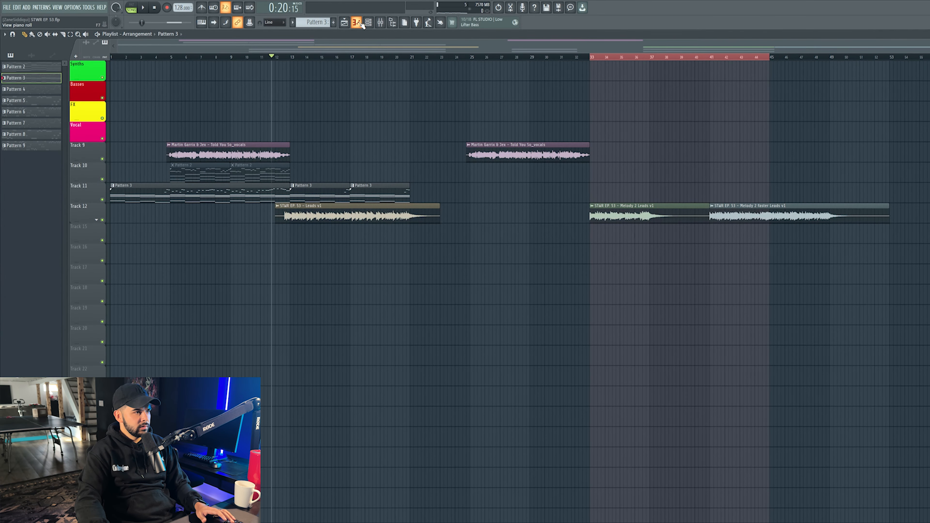
Step: Place a Pattern 2 clip on Track 11 at bar 25 and open its Aurora notes in the piano roll
left_click(368, 22)
right_click(676, 195)
left_click(781, 201)
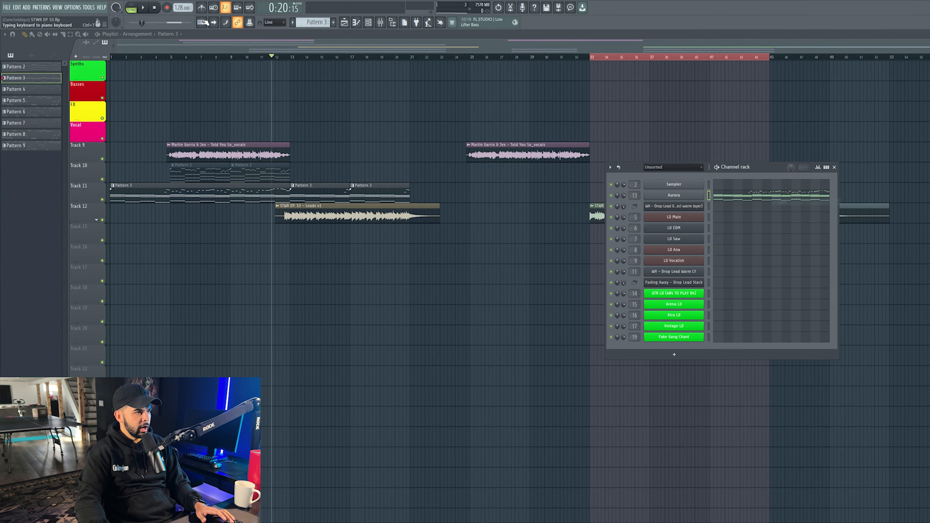
scroll(315, 23, "up", 1)
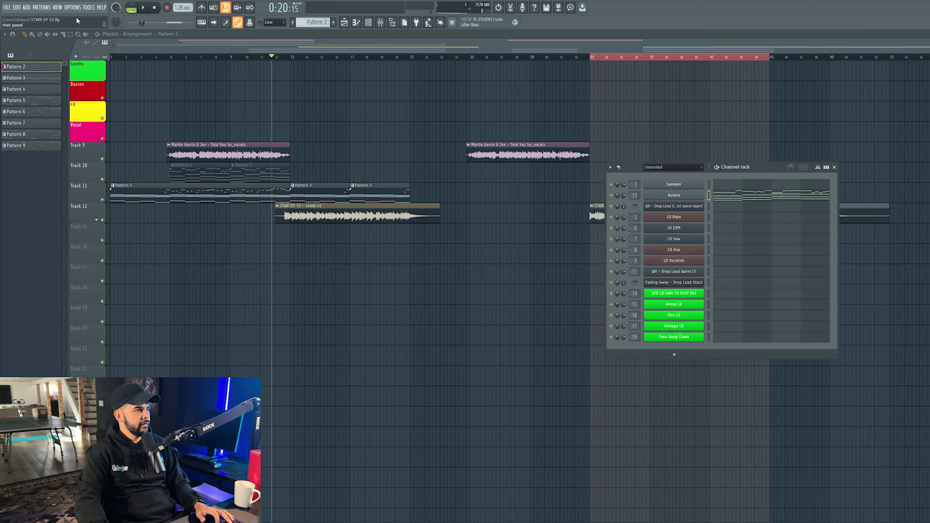
left_click_drag(489, 174, 490, 195)
double_click(490, 195)
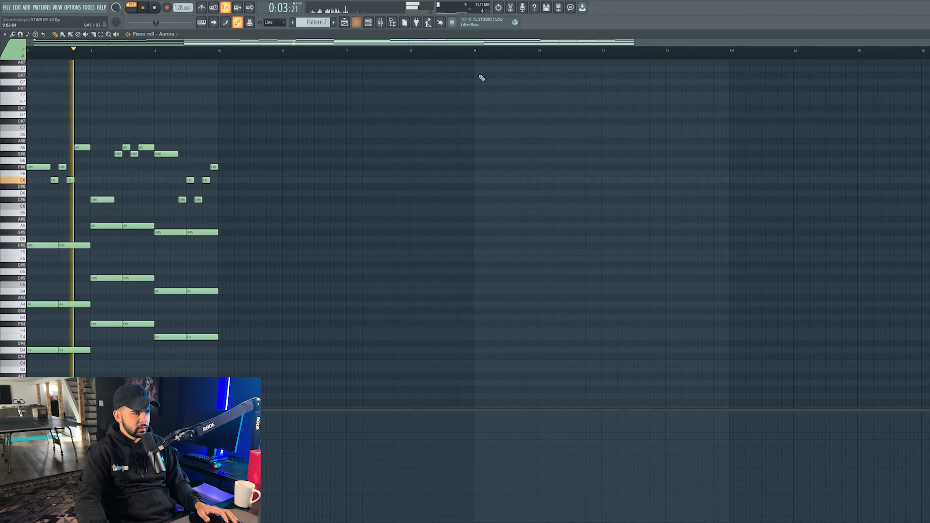
Step: Delete the upper melody notes from Pattern 2's Aurora part, keeping only the chords, and return to the playlist
left_click_drag(20, 108, 289, 197)
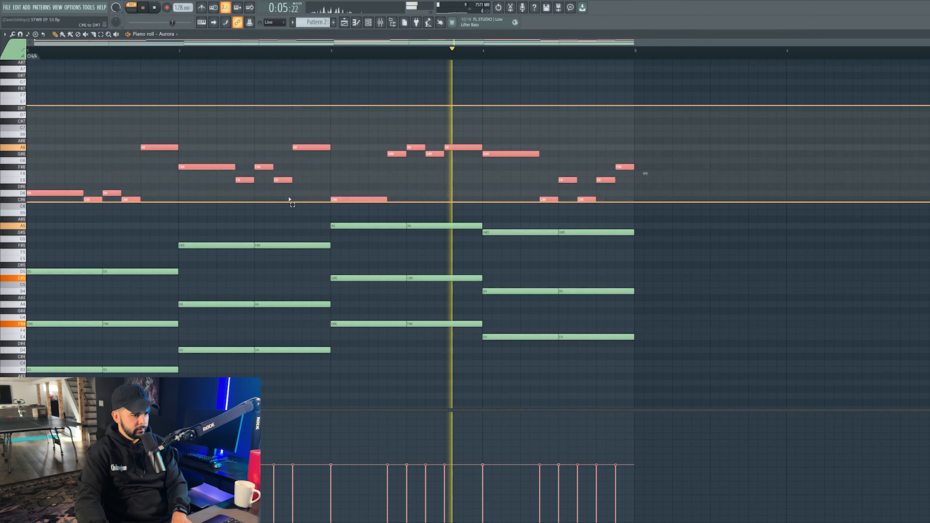
key("Delete")
key("F5")
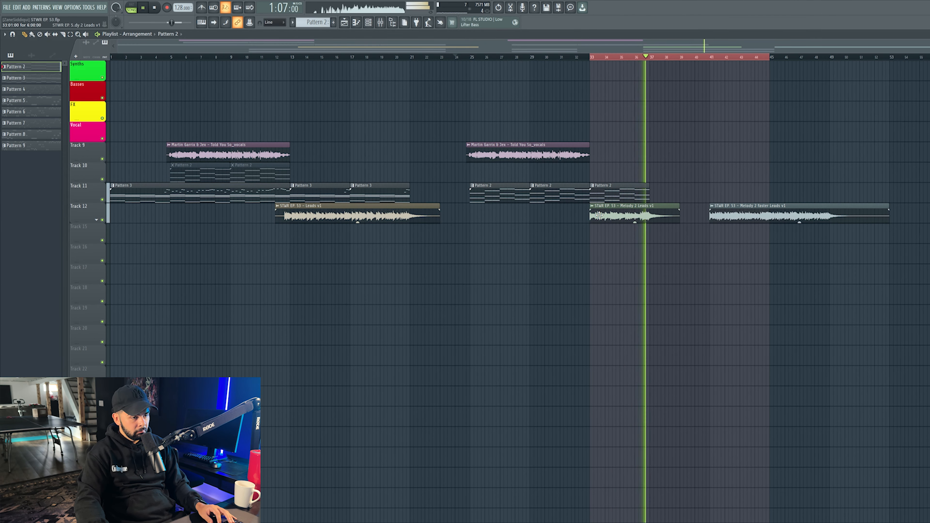
Step: Move the Melody 2 faster Leads v1 clip to Track 15 at bar 33 and mute the Melody 2 Leads v1 clip
key("space")
left_click_drag(718, 219, 601, 240)
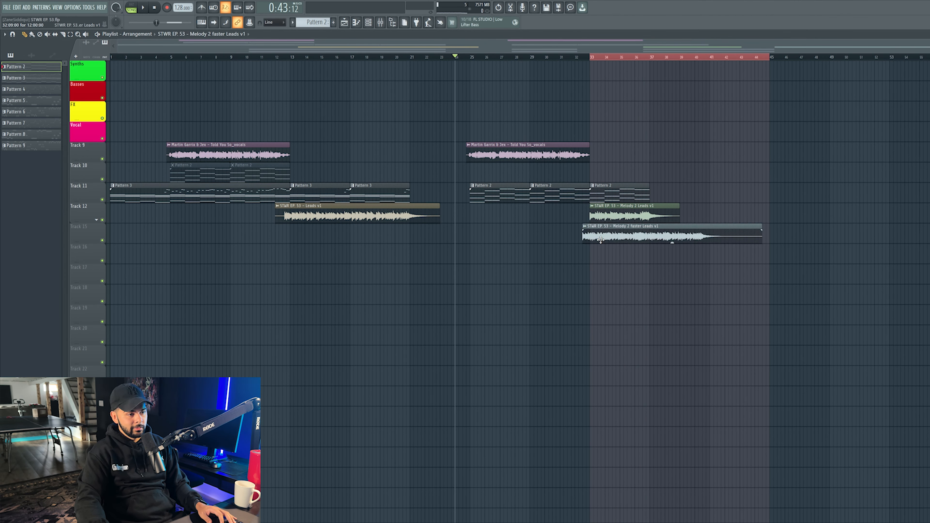
key("t")
left_click(631, 218)
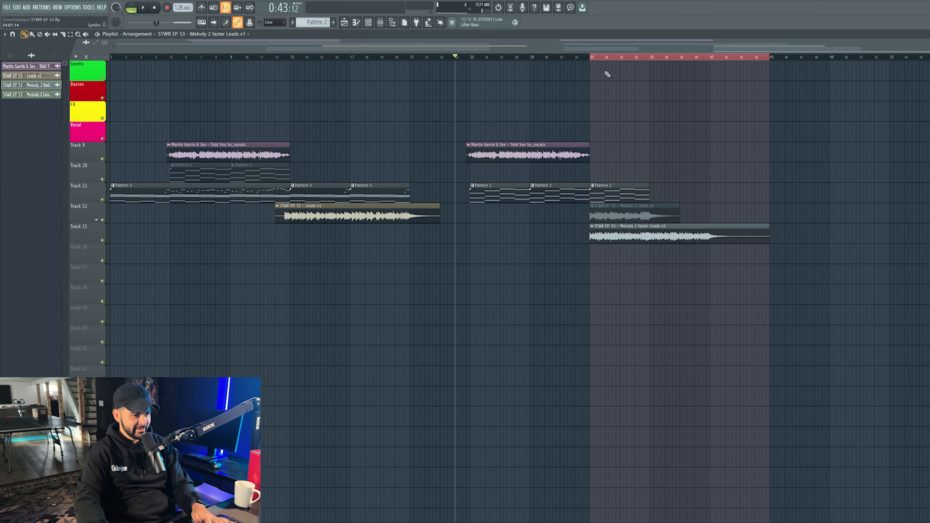
Step: Play back the second drop from about bar 31 and add another Pattern 2 clip at bar 37 on Track 11
key("space")
left_click(571, 59)
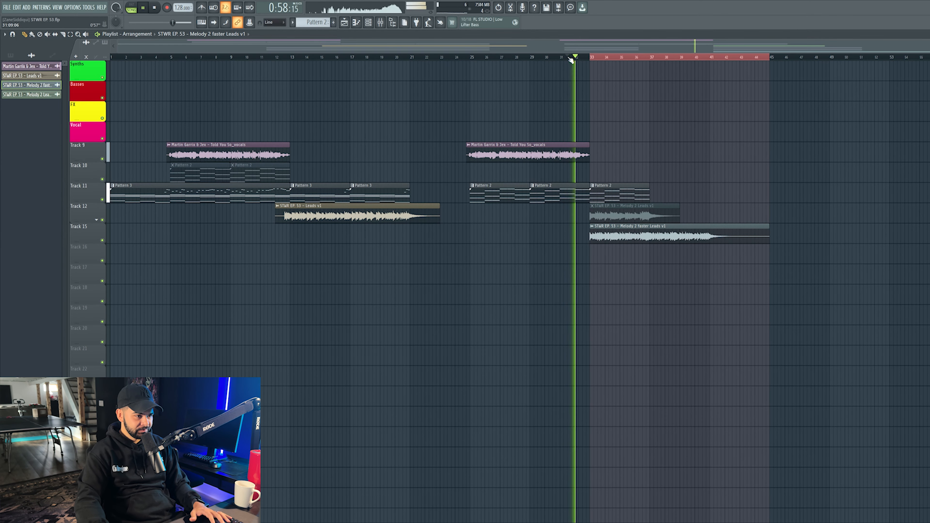
left_click(634, 192)
left_click(662, 193)
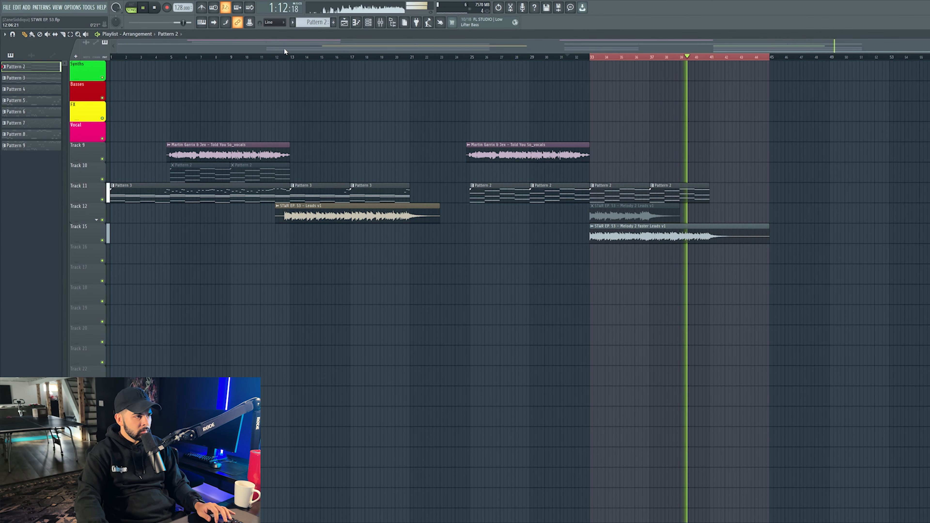
key("space")
left_click(706, 226)
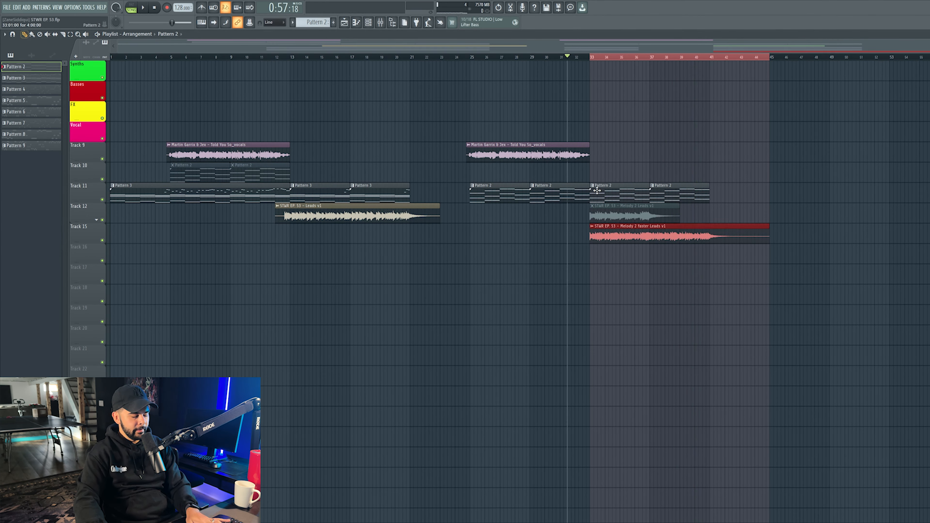
Step: Replay the first drop from just before bar 12 to compare its lead melody
left_click(287, 56)
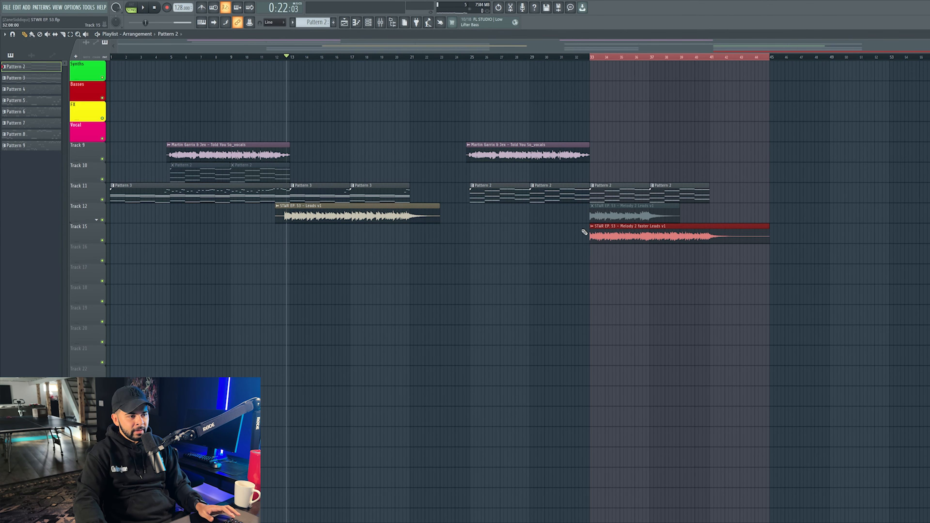
left_click(271, 56)
key("space")
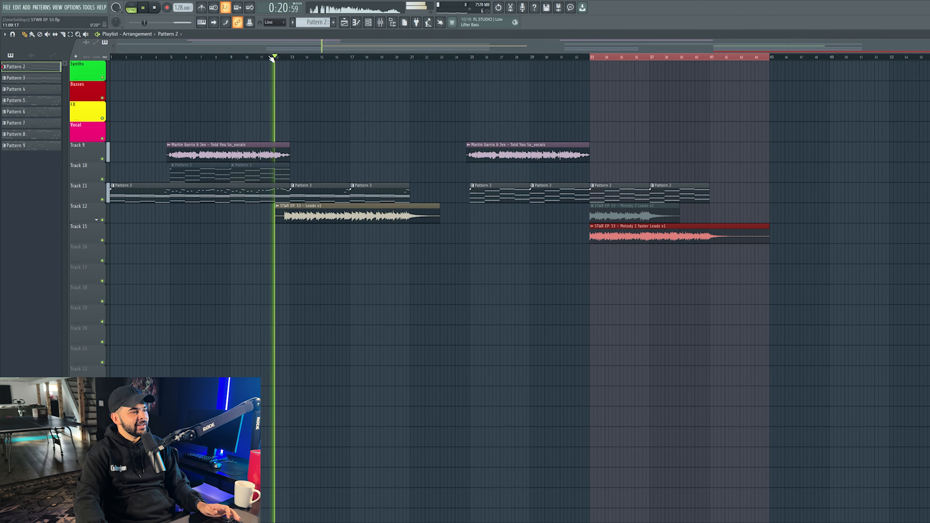
scroll(271, 57, "up", 2)
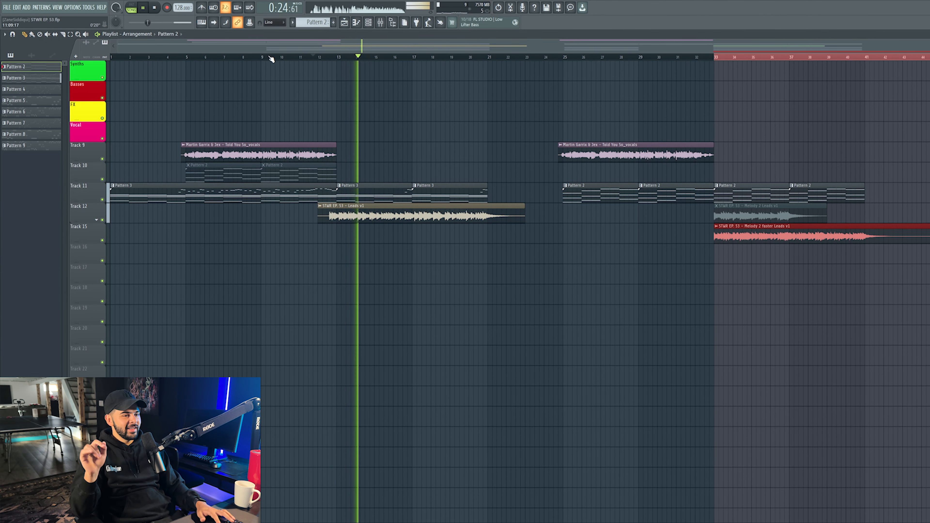
key("space")
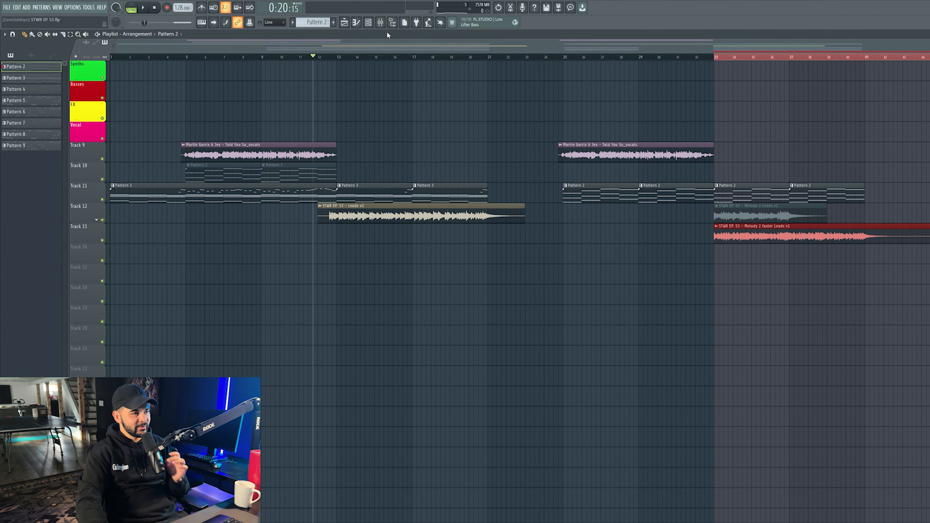
Step: Show the Unsorted channels in the channel rack and switch to the empty Pattern 10
key("F6")
left_click(656, 168)
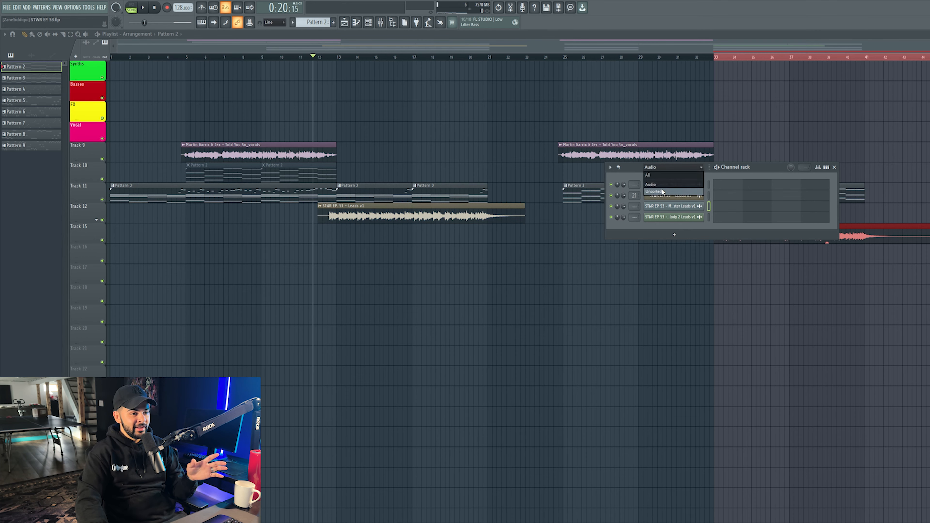
left_click(663, 191)
scroll(327, 23, "down", 2)
scroll(327, 22, "down", 1)
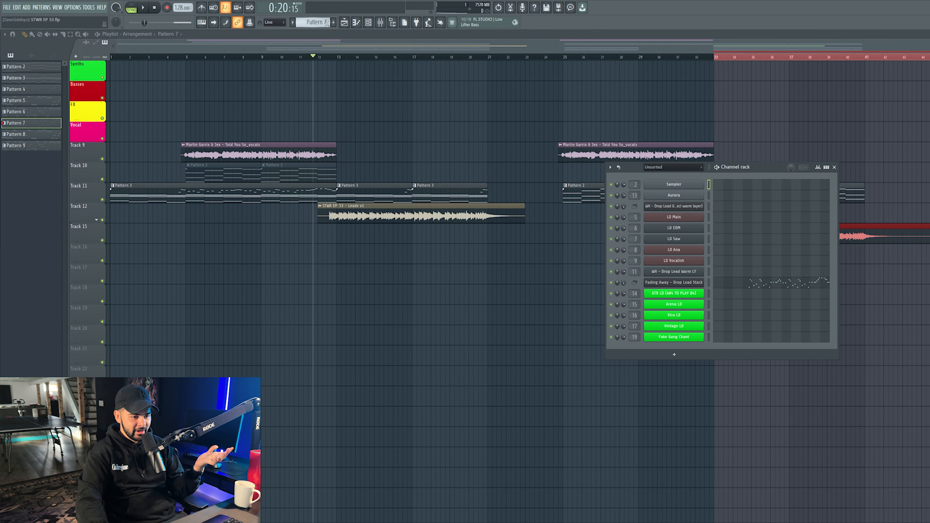
scroll(327, 23, "down", 1)
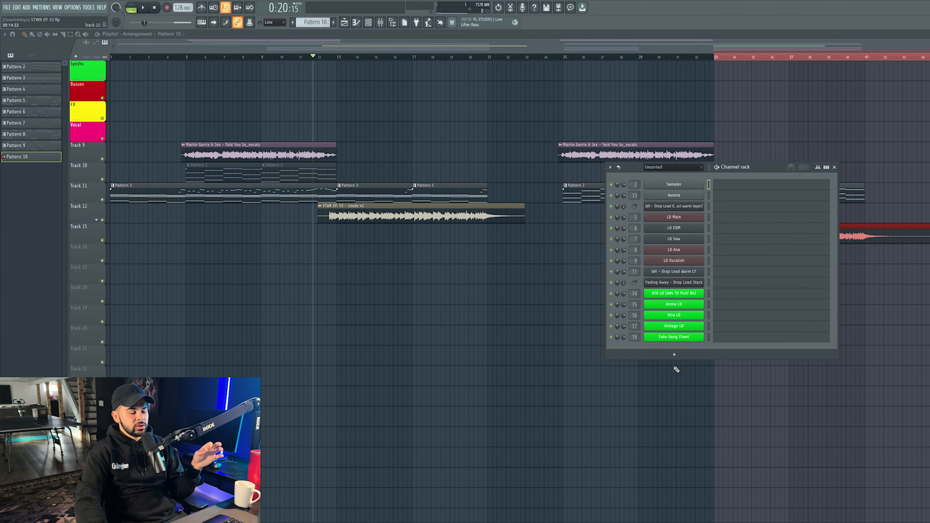
Step: Show the mixer, expand the Drums folder of Ryos Ultimate Collection Vol. 1, and move the channel rack aside
left_click(383, 27)
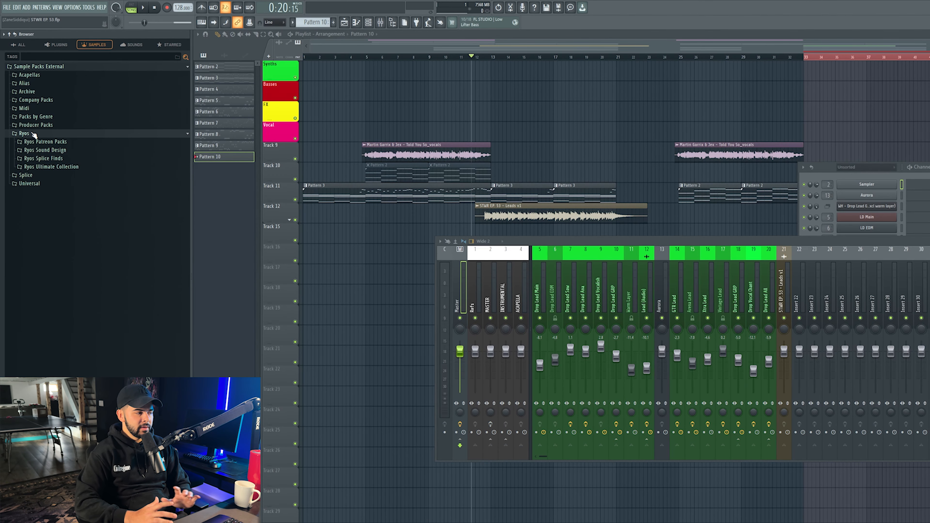
left_click(38, 167)
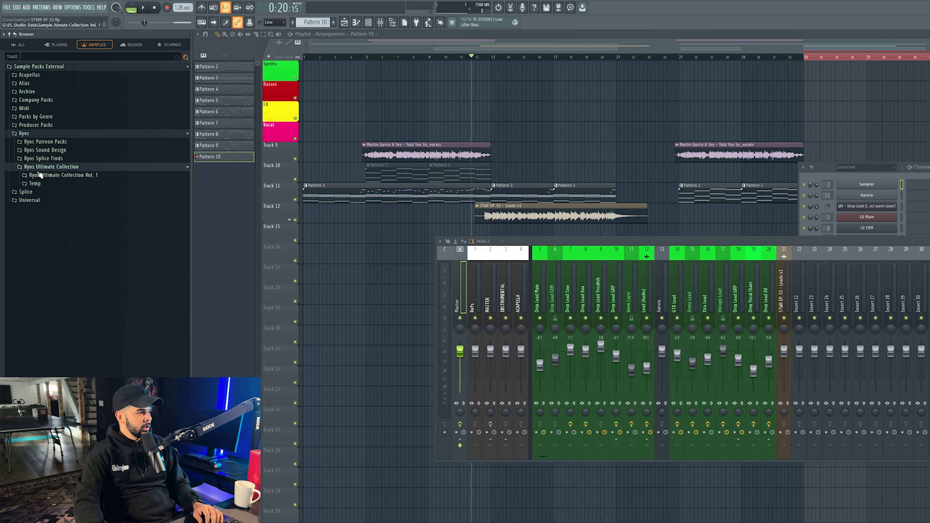
left_click(58, 175)
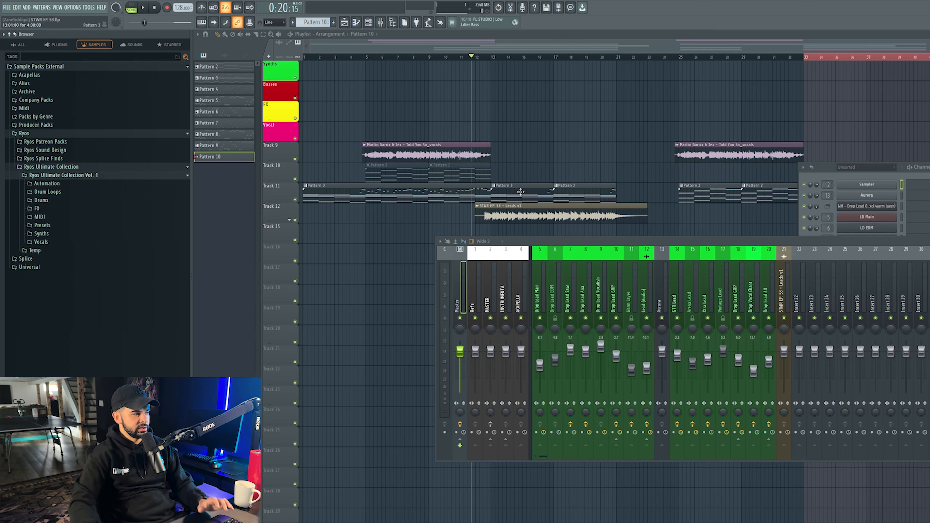
left_click(41, 200)
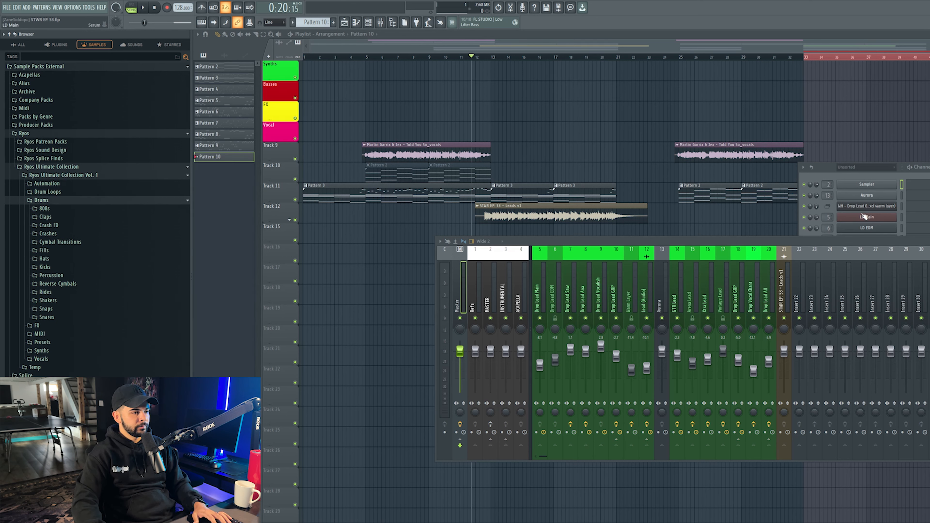
left_click_drag(823, 167, 864, 164)
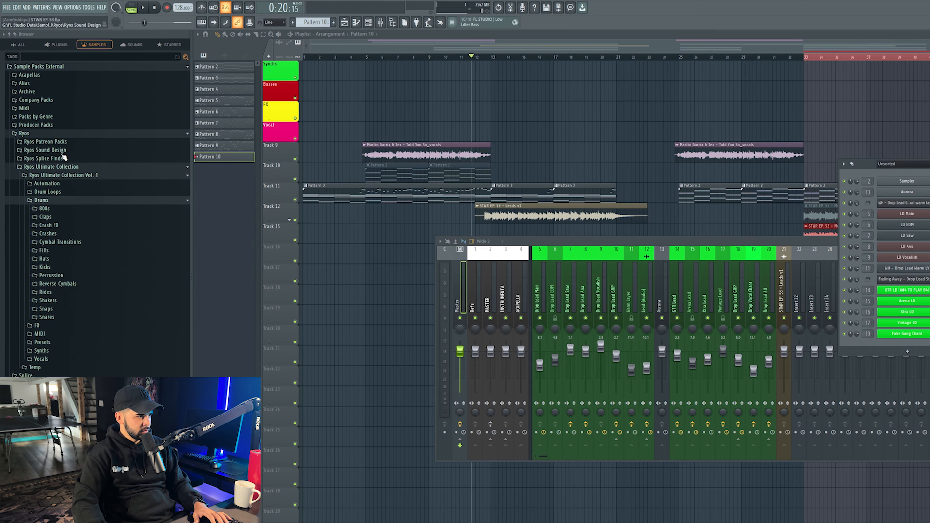
Step: Find the Fading Away Kick sample in the Kicks > Punchy Kicks folder and place it on Track 17 at bar 49
left_click(49, 269)
left_click(59, 308)
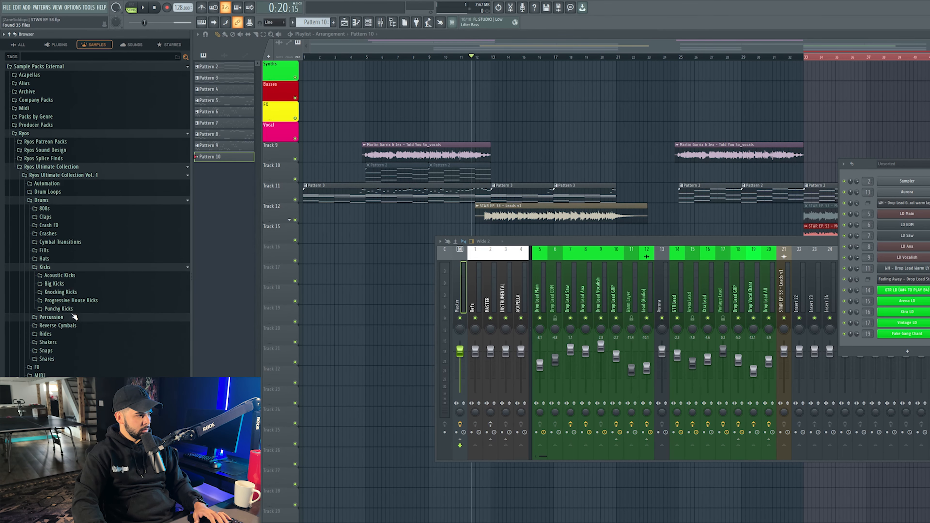
left_click(87, 363)
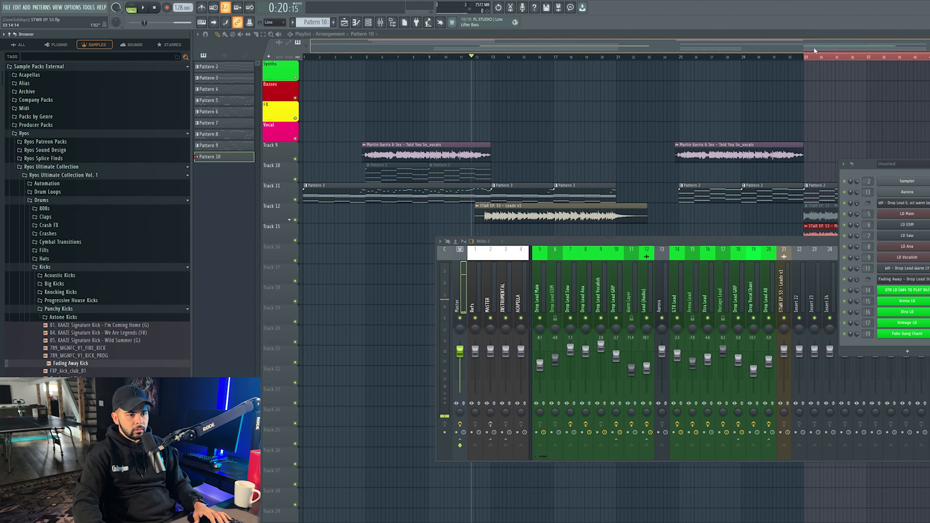
left_click(813, 47)
left_click_drag(740, 48, 370, 62)
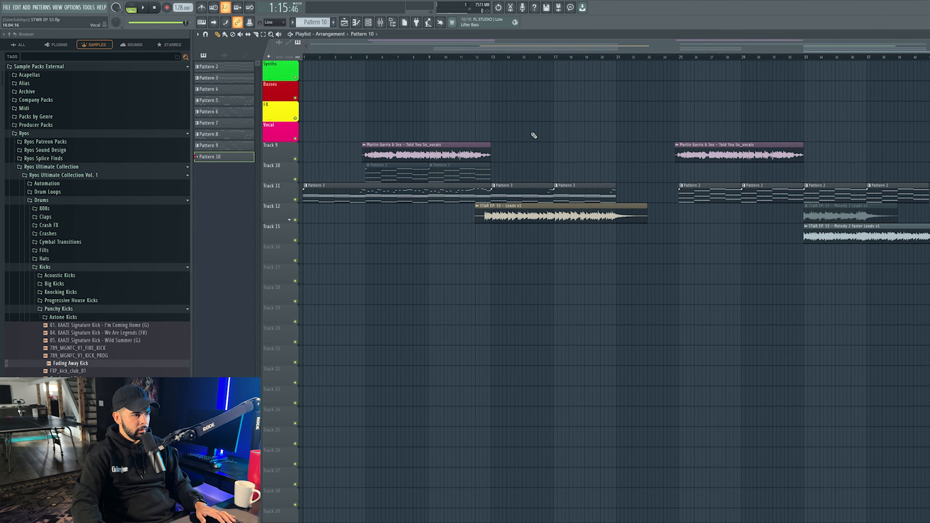
scroll(763, 48, "right", 8)
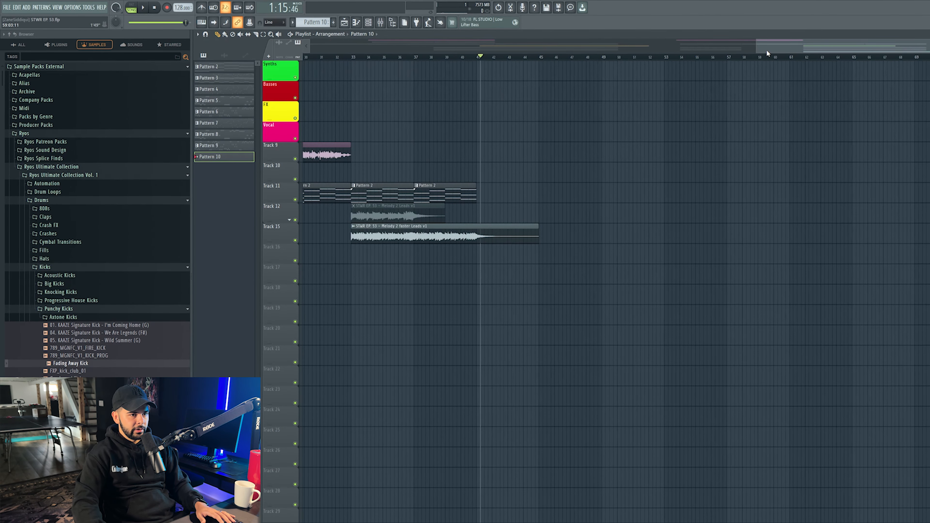
scroll(658, 286, "right", 4)
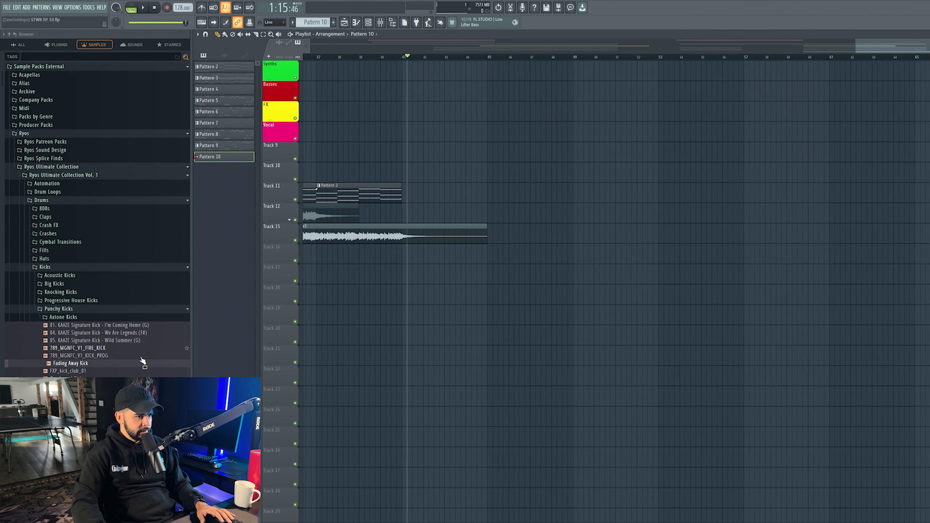
left_click_drag(575, 272, 574, 274)
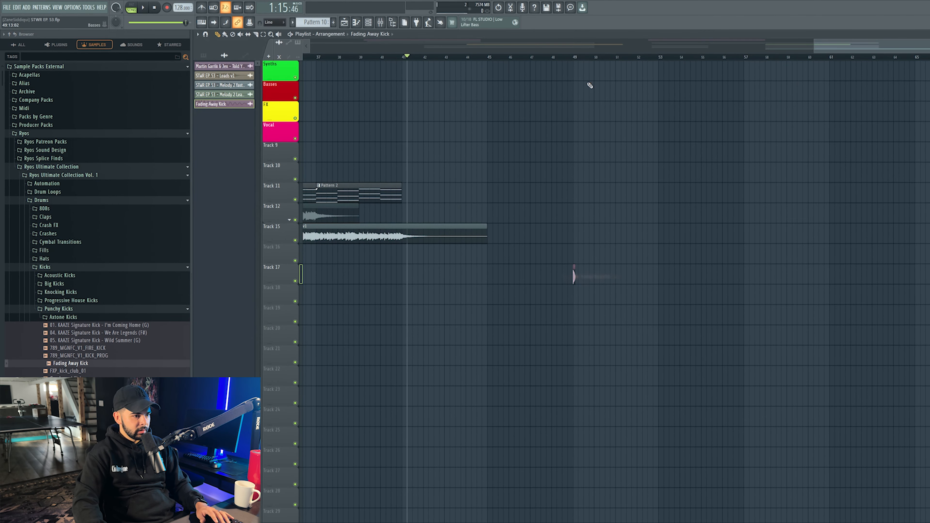
Step: Repeat the Fading Away Kick on every beat from bar 49 through bar 52 and play it from just before bar 49
left_click(570, 57)
scroll(582, 59, "up", 3)
scroll(415, 274, "right", 5)
key("b")
key("ctrl+a")
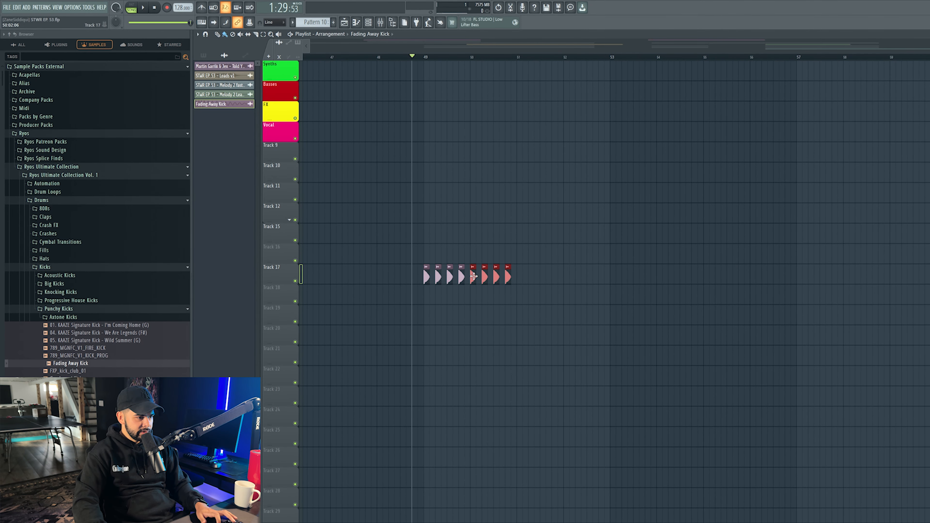
key("space")
key("ctrl+b")
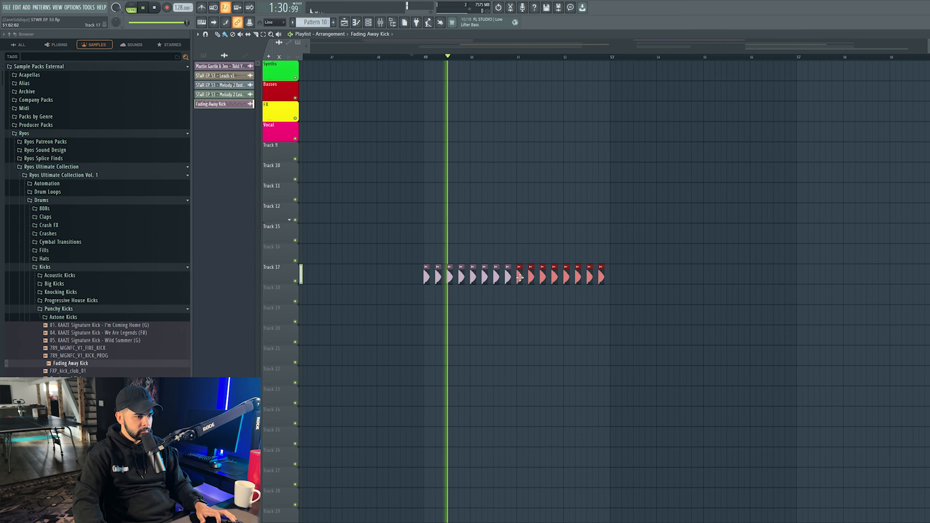
Step: Route the Fading Away Kick clip to mixer track 22 and lower that track's level
double_click(426, 275)
key("ctrl+l")
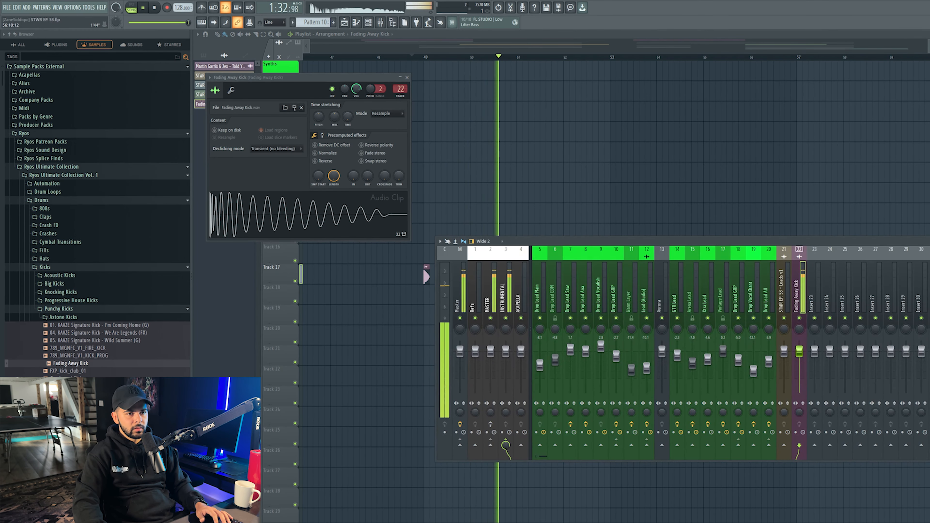
key("space")
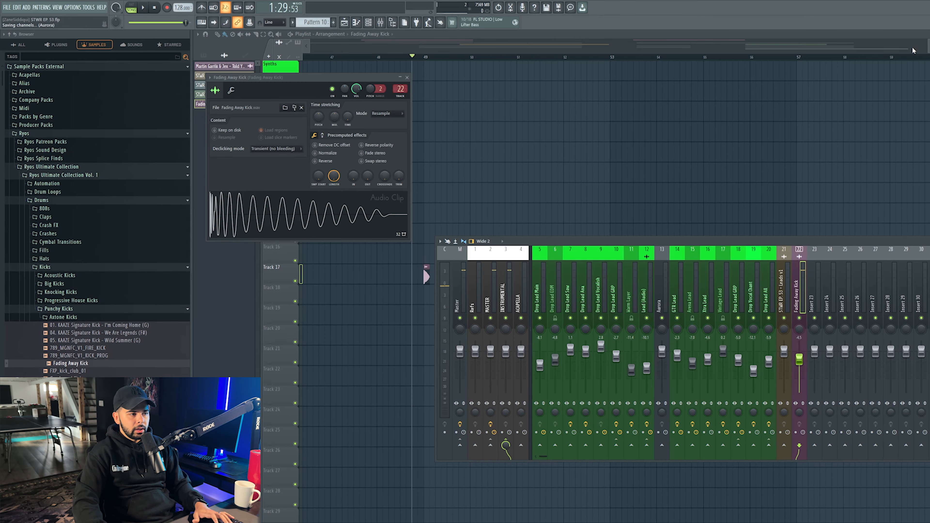
Step: Copy the STWR EP. 53 - Melody 2 faster Leads v1 clip to bar 49 on Track 15 and play it with the kicks
right_click(382, 58, "ctrl")
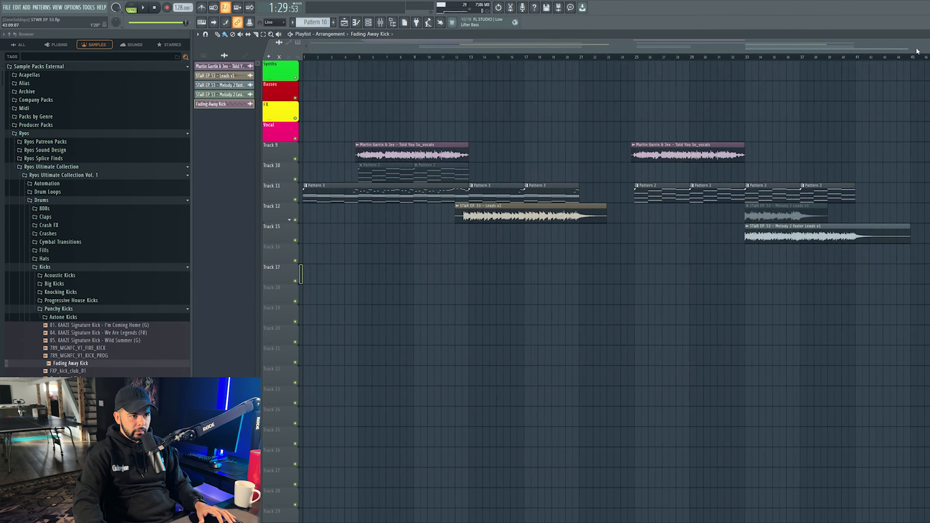
left_click_drag(914, 51, 929, 50)
left_click(739, 230)
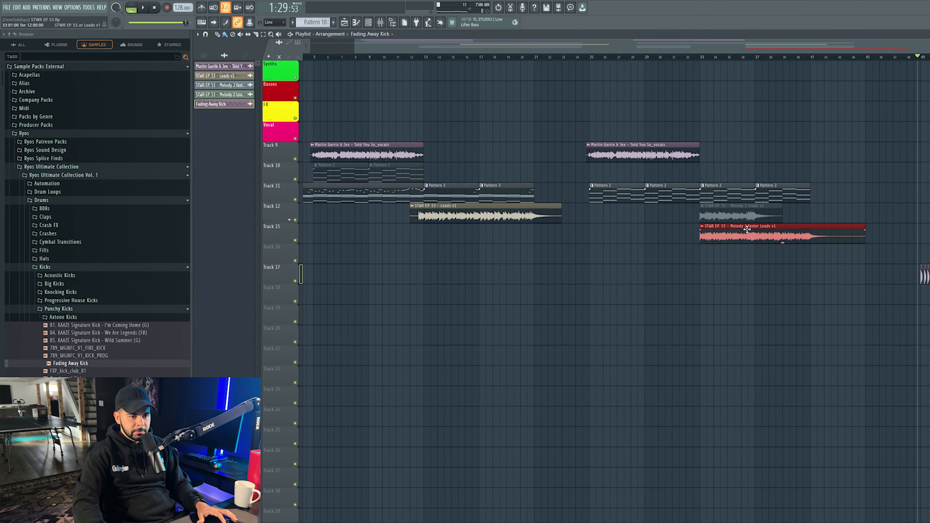
left_click_drag(747, 229, 926, 229, "shift")
key("space")
Step: Route the Melody 2 faster Leads v1 clip to mixer track 23 and load Kickstart 2 on that track
double_click(925, 228)
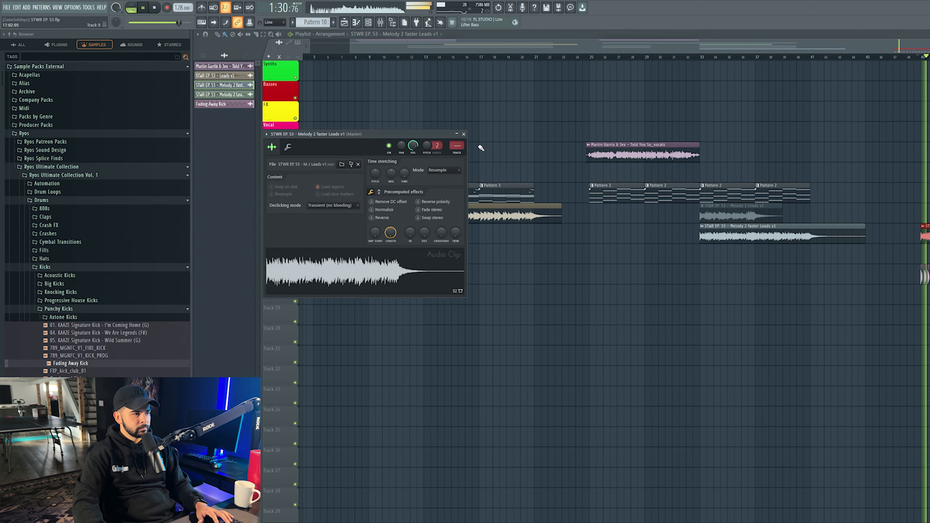
left_click(455, 153)
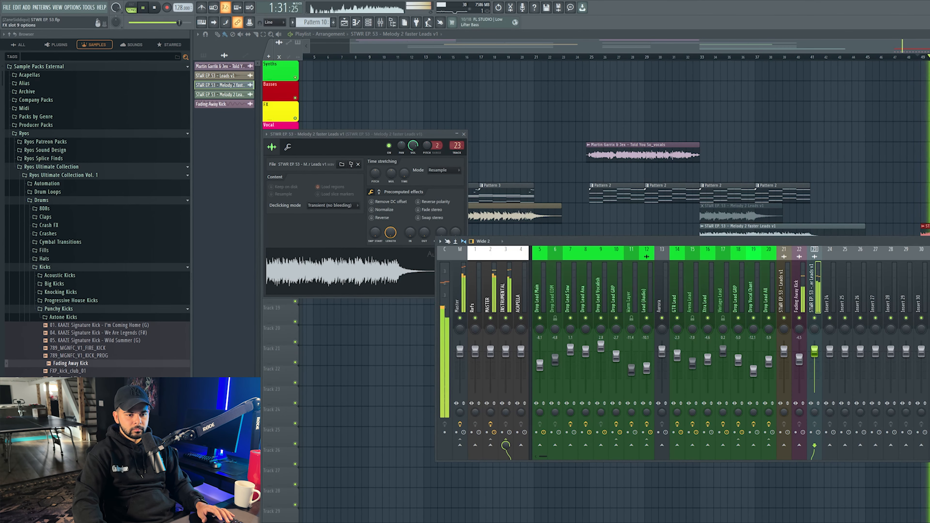
left_click(928, 377)
left_click(618, 252)
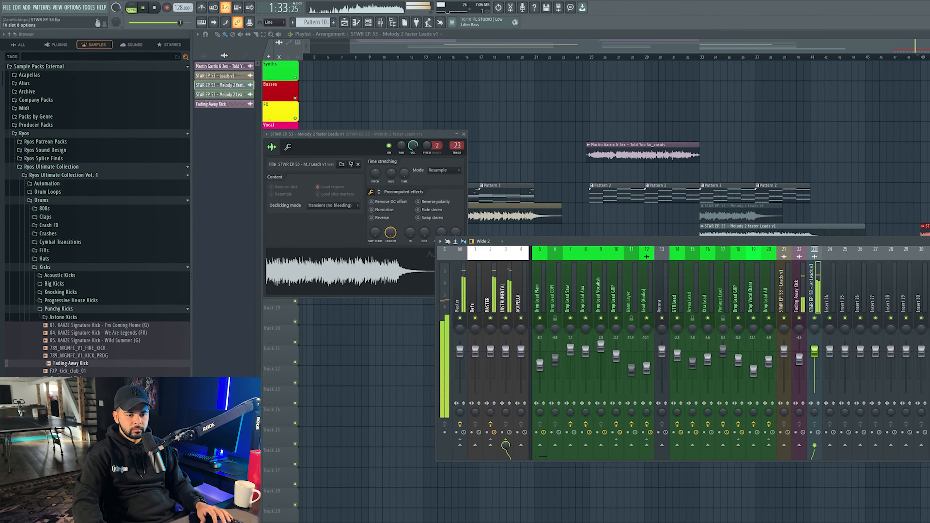
left_click(885, 271)
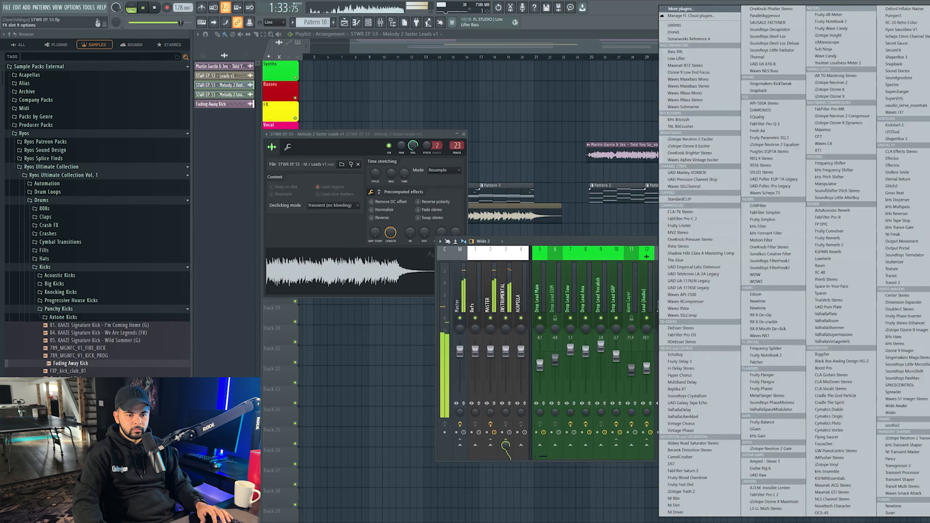
left_click(893, 125)
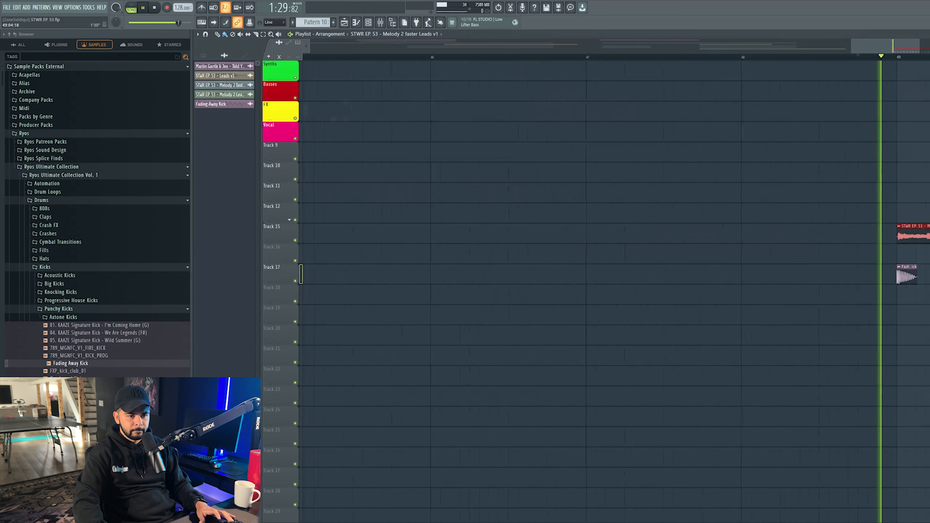
Step: Play back the faster Melody 2 lead against the kicks from bar 49 and check how their starts line up
scroll(616, 289, "up", 6)
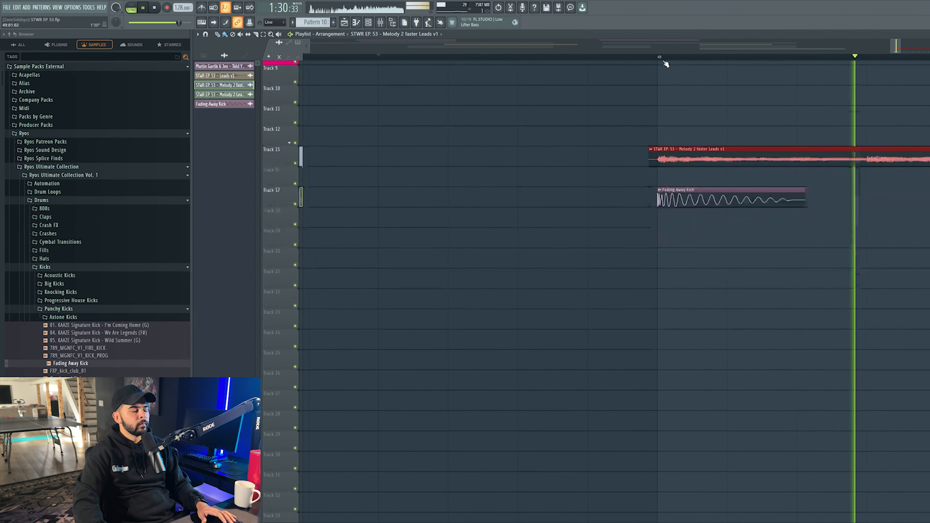
scroll(664, 62, "down", 3)
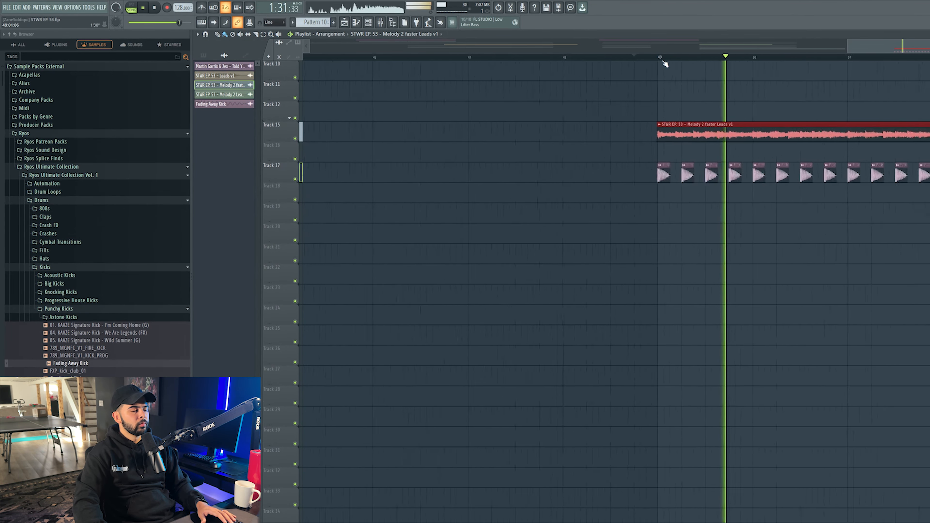
scroll(665, 64, "down", 7)
scroll(883, 150, "up", 4)
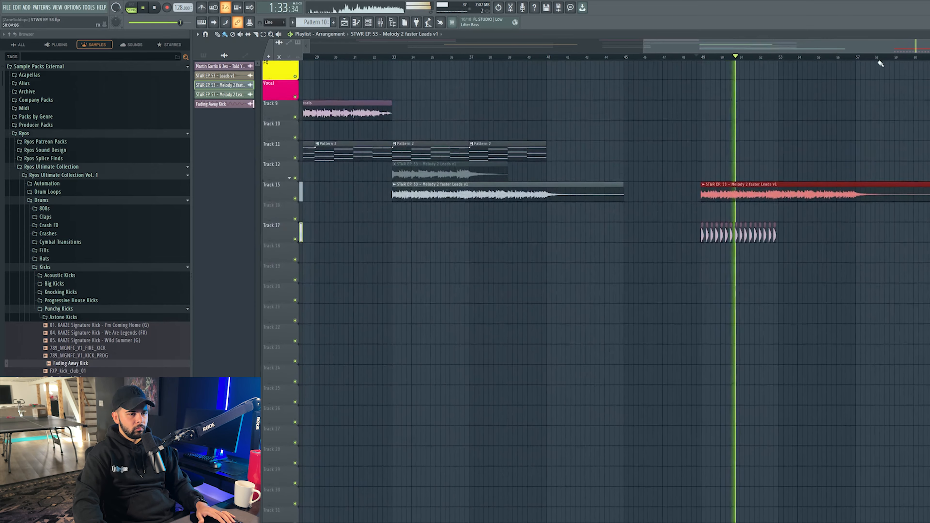
scroll(880, 63, "up", 2)
key("F6")
left_click(903, 165)
left_click(890, 189)
key("F6")
scroll(771, 52, "up", 1)
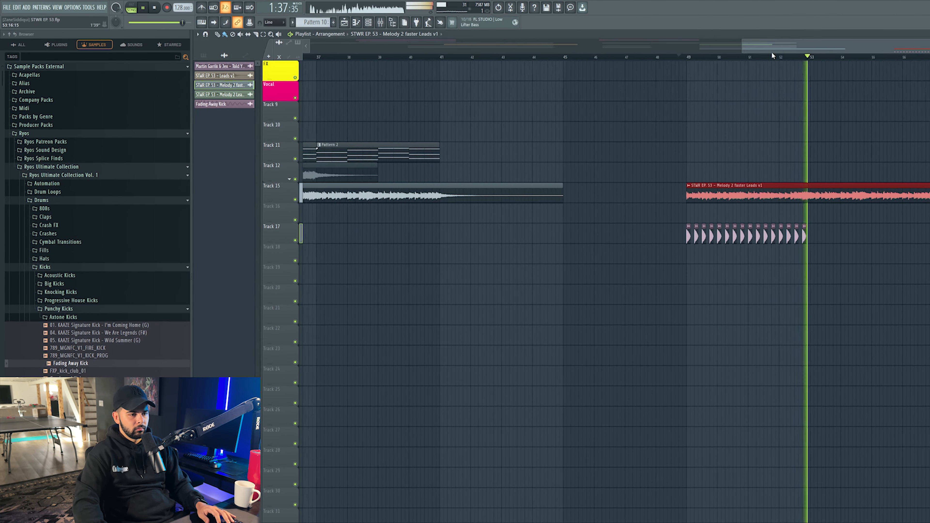
scroll(772, 51, "up", 3)
scroll(918, 213, "up", 1)
scroll(919, 213, "down", 2)
key("space")
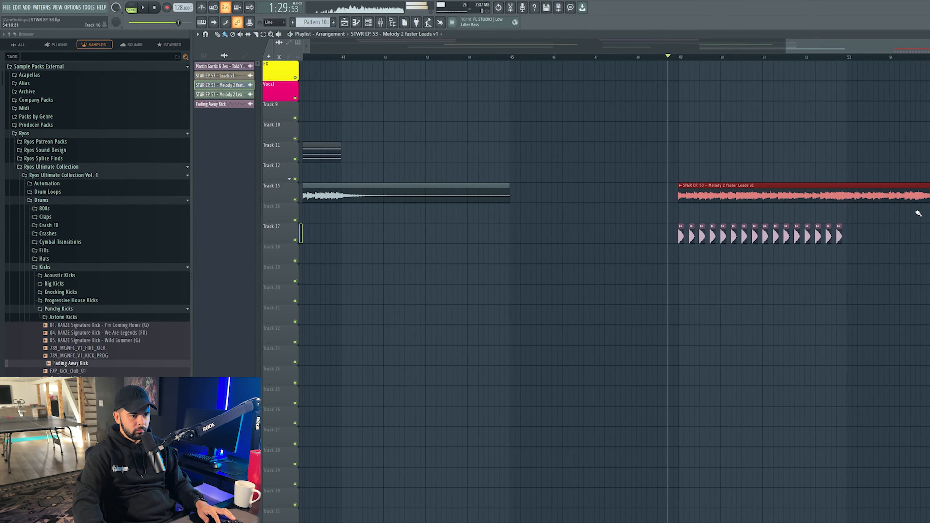
Step: Copy the STWR EP. 53 - Melody 2 Leads v1 clip to bar 49 on Track 12 and mute the faster lead copy below it
scroll(919, 213, "down", 4)
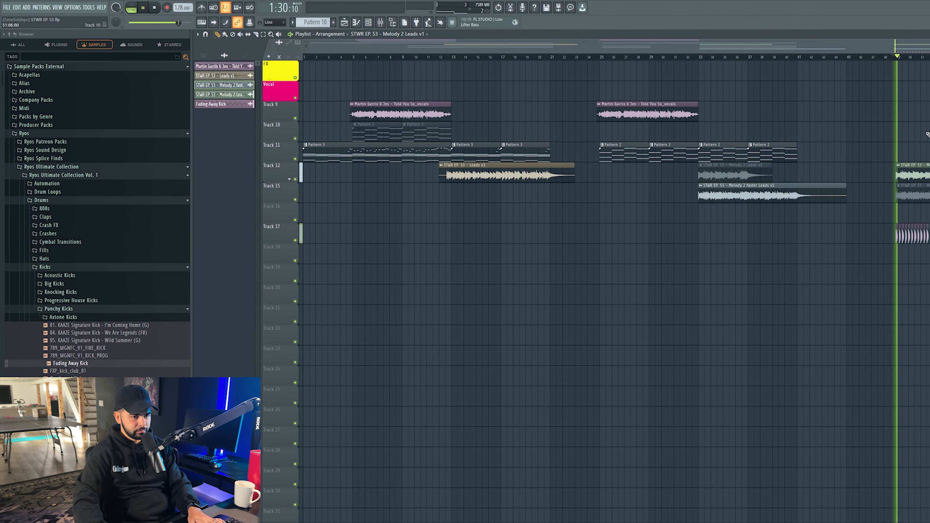
scroll(922, 58, "up", 4)
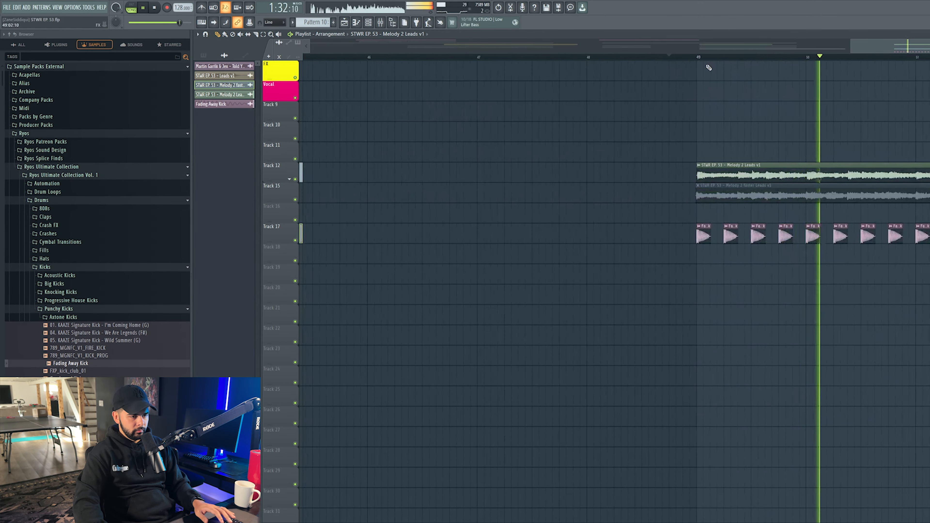
scroll(706, 60, "up", 3)
scroll(706, 60, "up", 3)
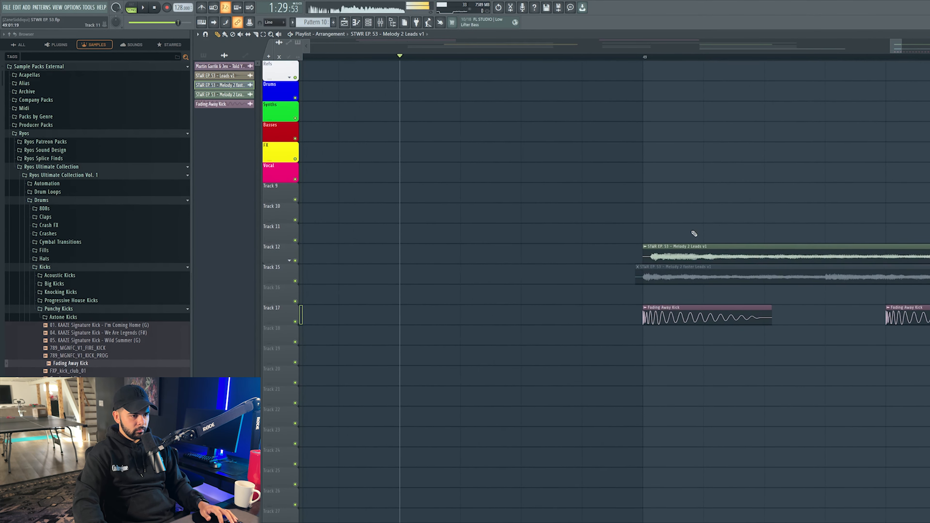
Step: Replay the Melody 2 lead from just before bar 49 and extend the Fading Away Kick pattern to bar 57
key("space")
left_click(667, 246)
key("space")
scroll(633, 63, "down", 3)
scroll(635, 63, "down", 3)
Step: Route the Melody 2 Leads v1 clip to mixer track 23 and play it again with the kicks
double_click(649, 269)
double_click(659, 251)
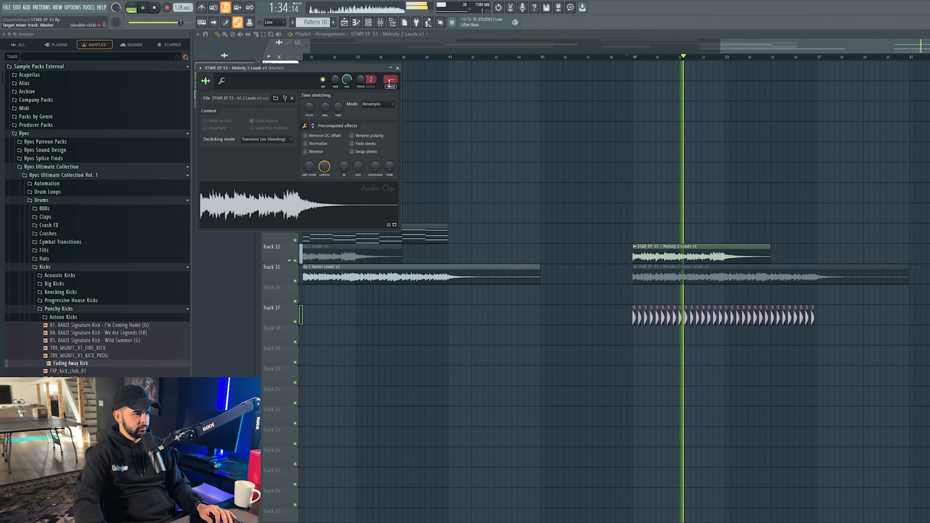
key("space")
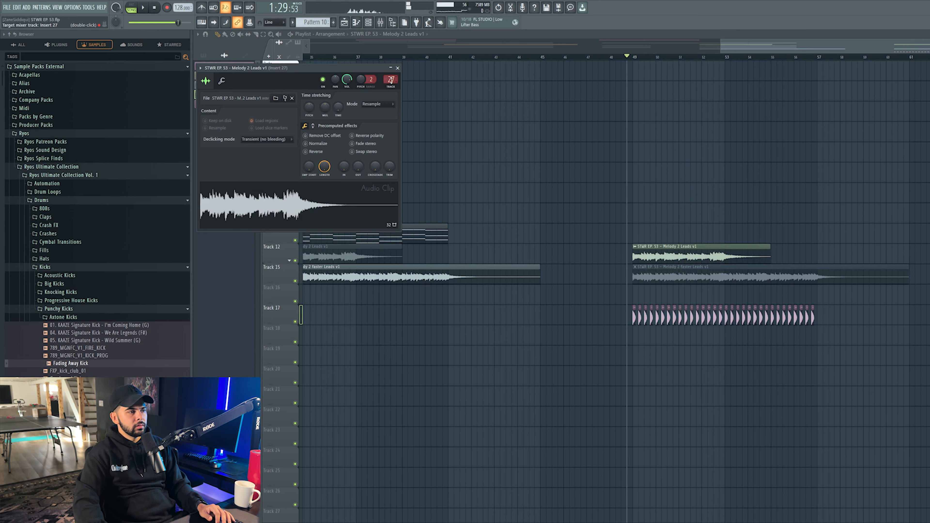
key("space")
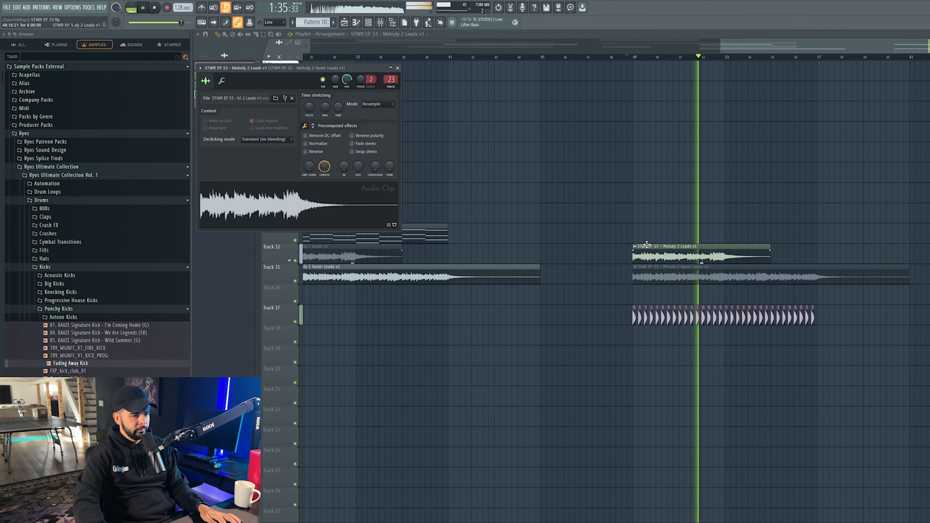
Step: Compare the two Melody 2 leads at bar 49 by swapping their mutes between playbacks, and leave both clips muted
key("Escape")
key("t")
left_click(695, 253)
key("space")
left_click(681, 269)
key("space")
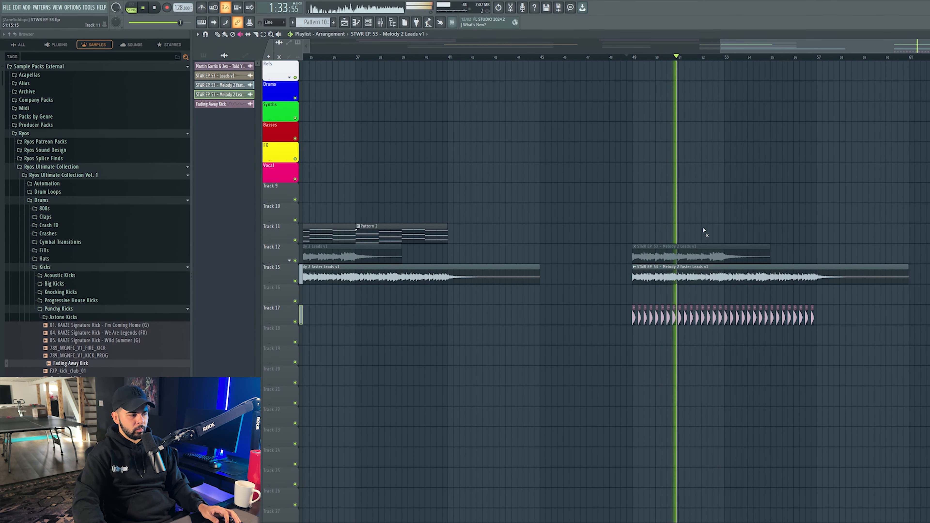
key("space")
left_click(672, 273)
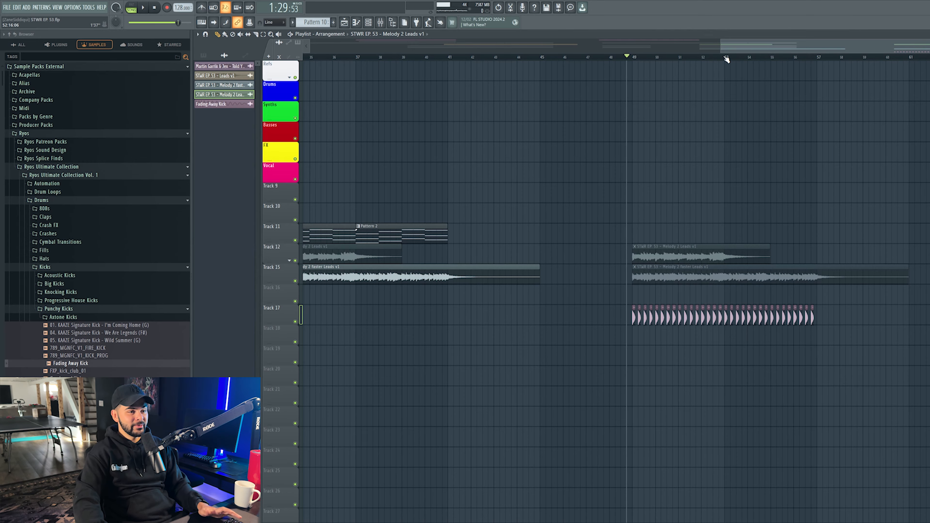
Step: Insert a new track above Track 12 and copy the STWR EP. 53 - Leads v1 clip onto it at about bar 48
scroll(727, 60, "down", 3)
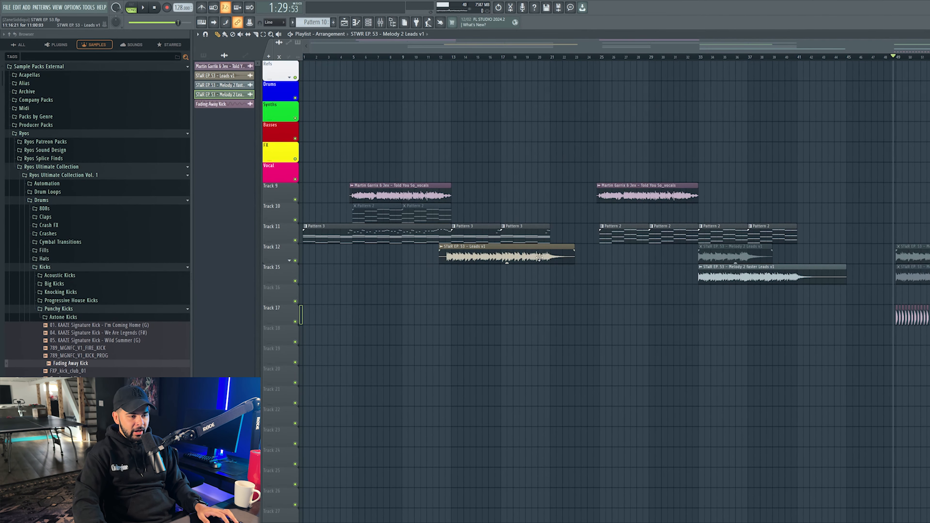
right_click(289, 256)
left_click(294, 398)
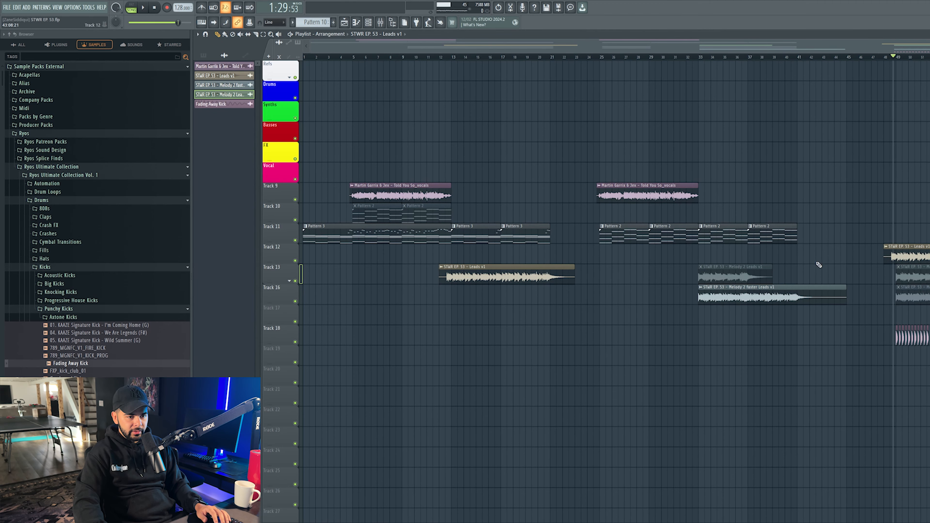
Step: Route the copied Leads v1 clip to mixer track 23, mute it, and show the Unsorted channels in the channel rack
double_click(897, 260)
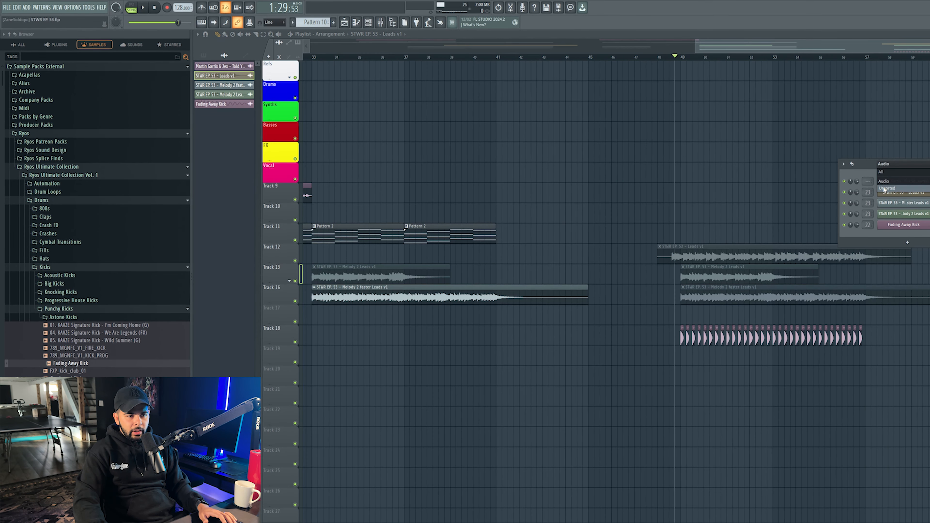
left_click(884, 190)
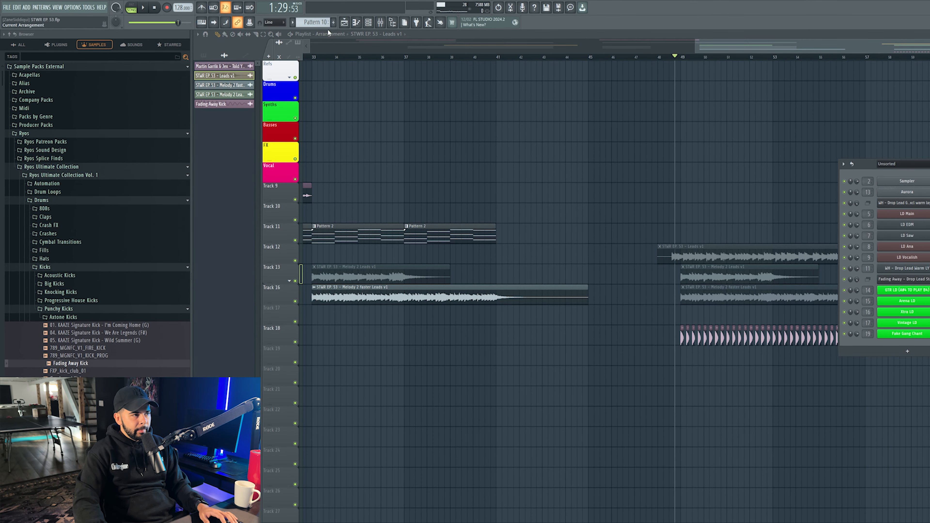
scroll(323, 22, "up", 1)
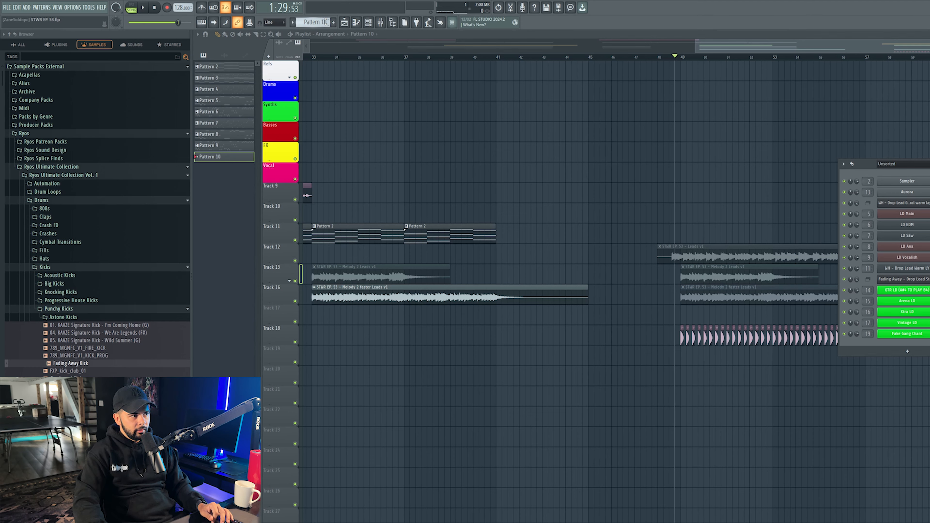
Step: Find the Sunkissed Atmos Bed (Bmin) sample in the Vol. 29 - December 2024 Patreon pack and place it on Track 19 at bar 49
scroll(97, 219, "down", 5)
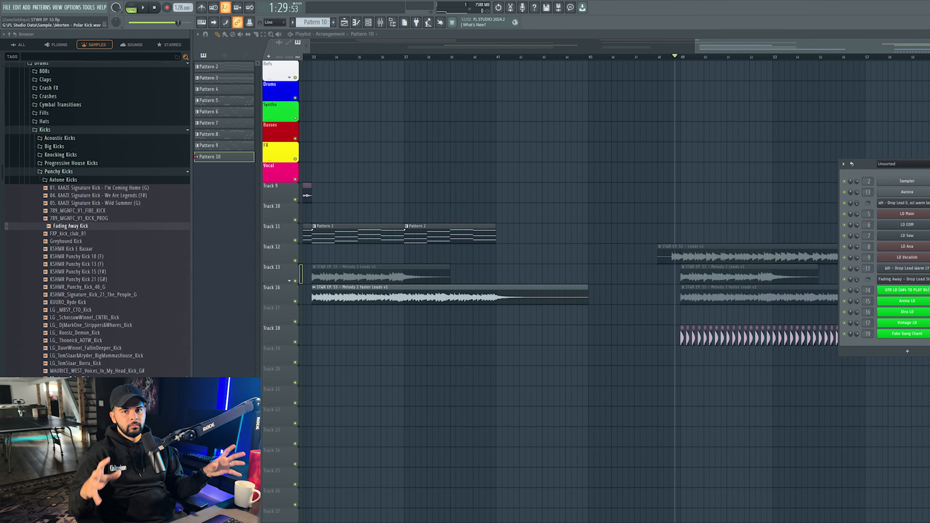
left_click(86, 173)
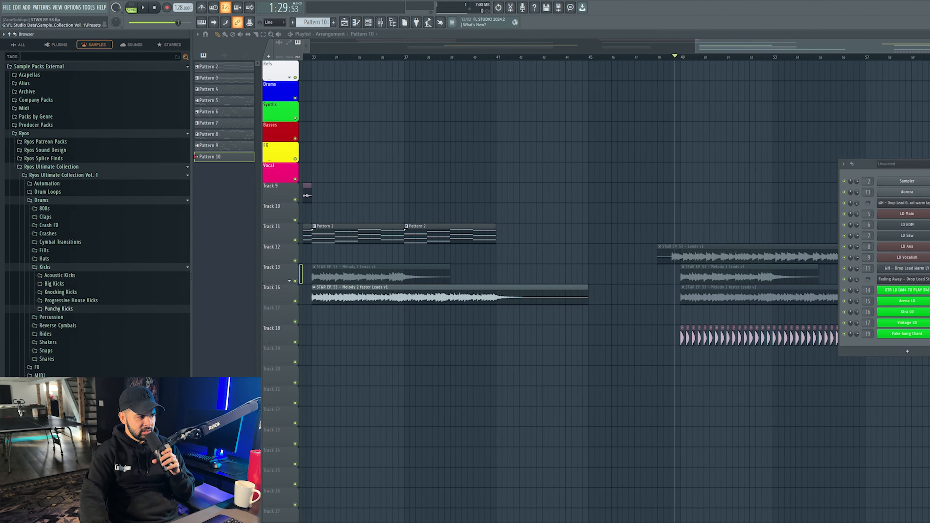
scroll(97, 220, "down", 1)
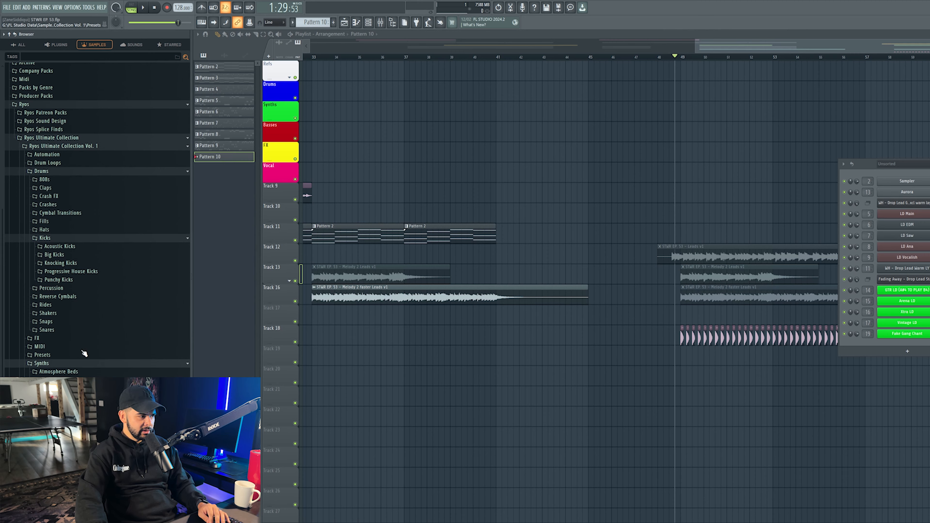
left_click(62, 113)
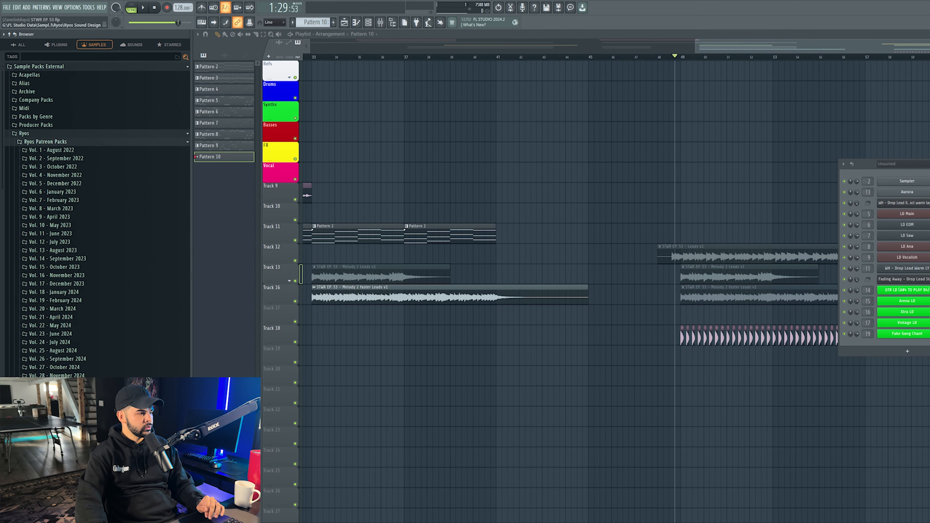
scroll(79, 319, "down", 10)
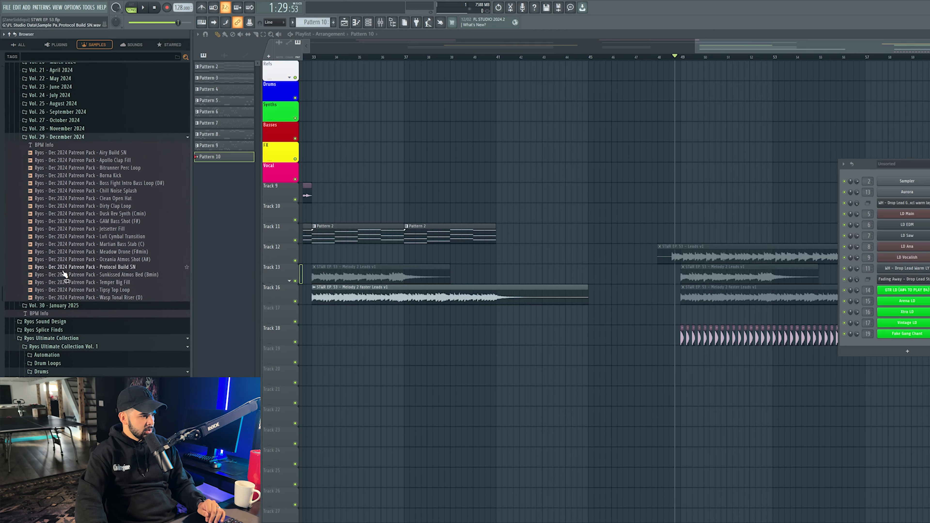
scroll(70, 278, "up", 2)
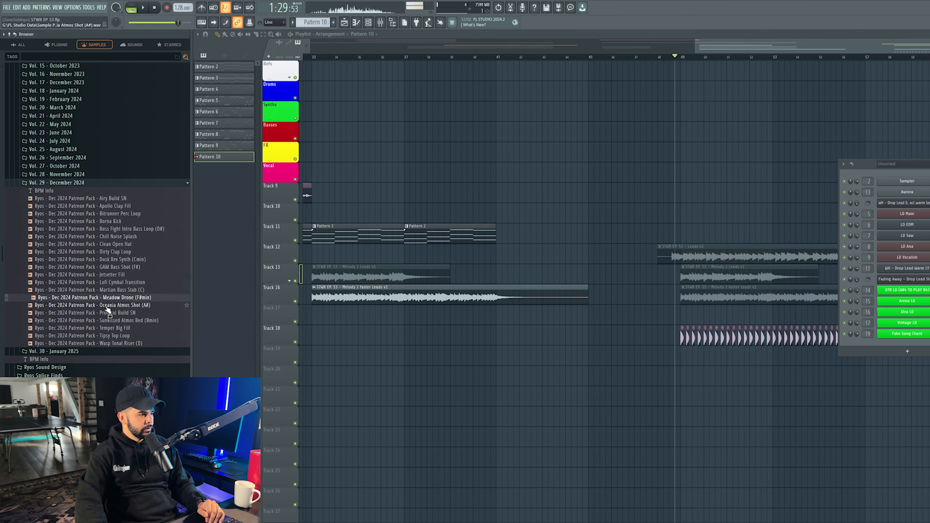
left_click_drag(125, 320, 672, 362)
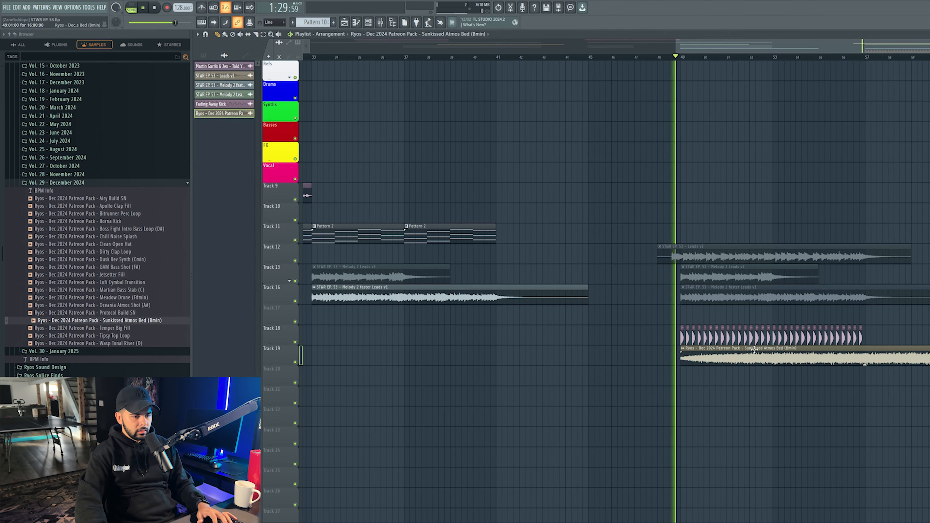
Step: Play the atmos bed with Leads v1 unmuted, and swap that clip for the unmuted Melody 2 Leads v1 at bar 49
left_click_drag(878, 48, 901, 46)
key("space")
key("t")
left_click(642, 255)
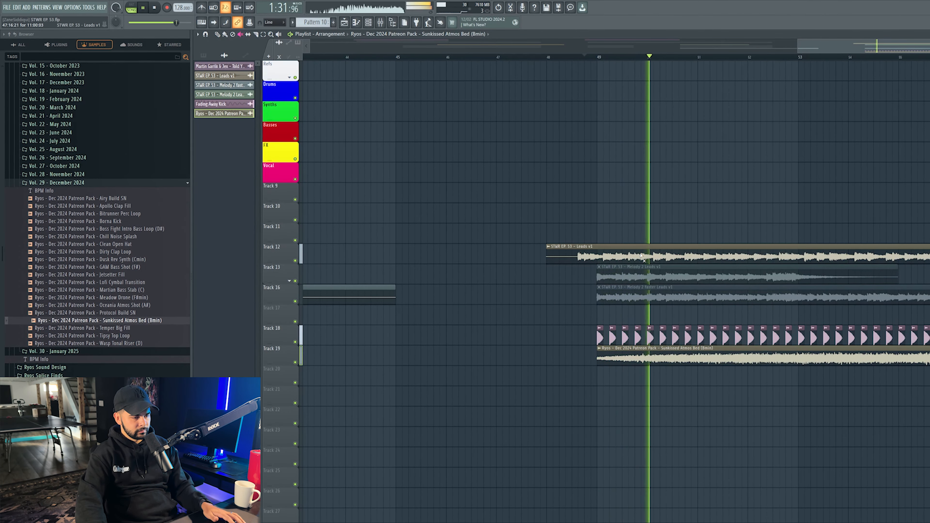
key("p")
Step: Pitch the Sunkissed Atmos Bed clip up about 415 cents, lower its volume on mixer track 24 during playback, and close the open windows
double_click(695, 355)
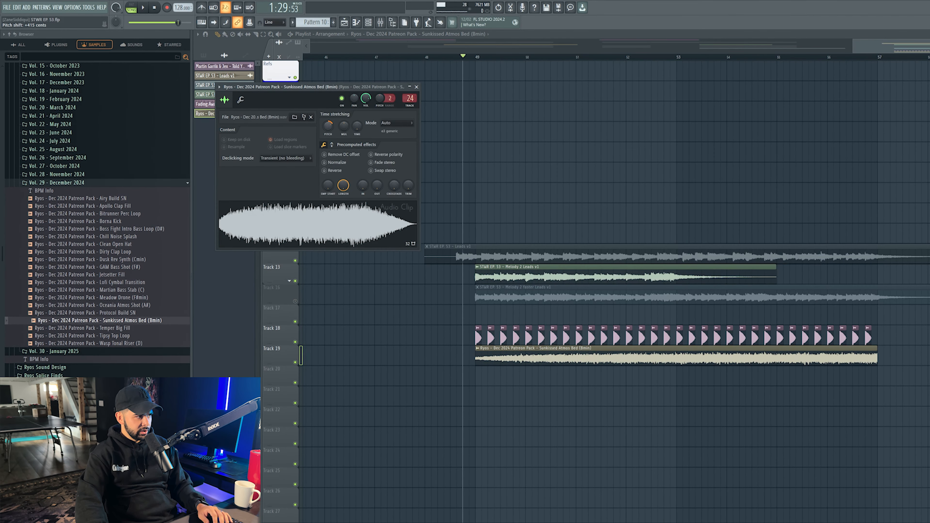
key("space")
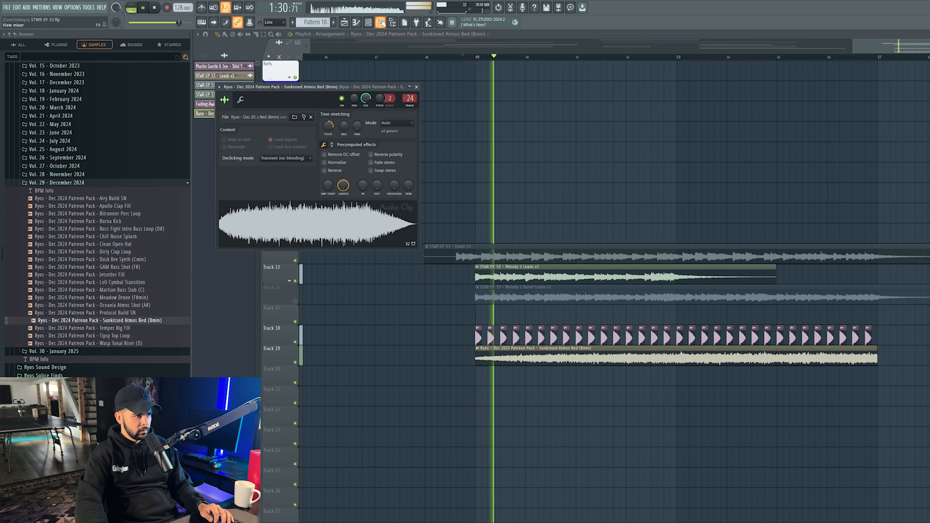
key("F9")
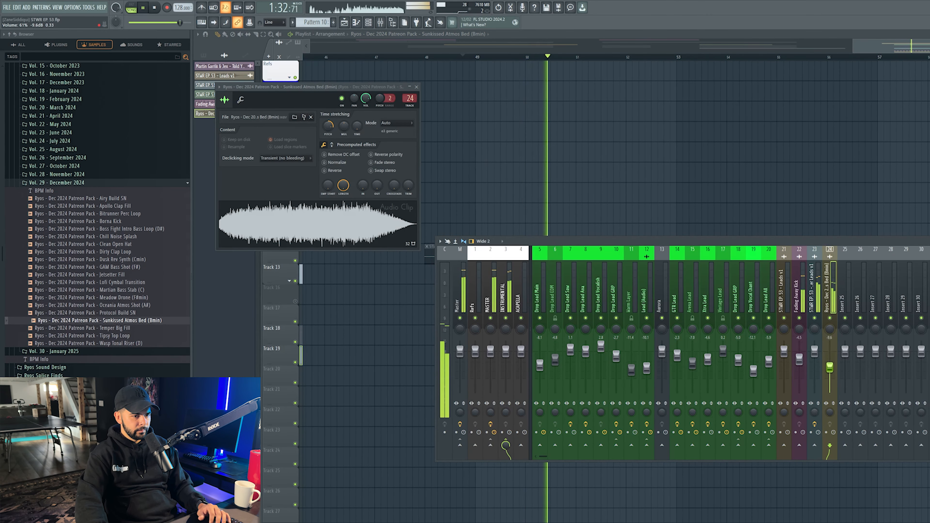
left_click_drag(834, 373, 834, 377)
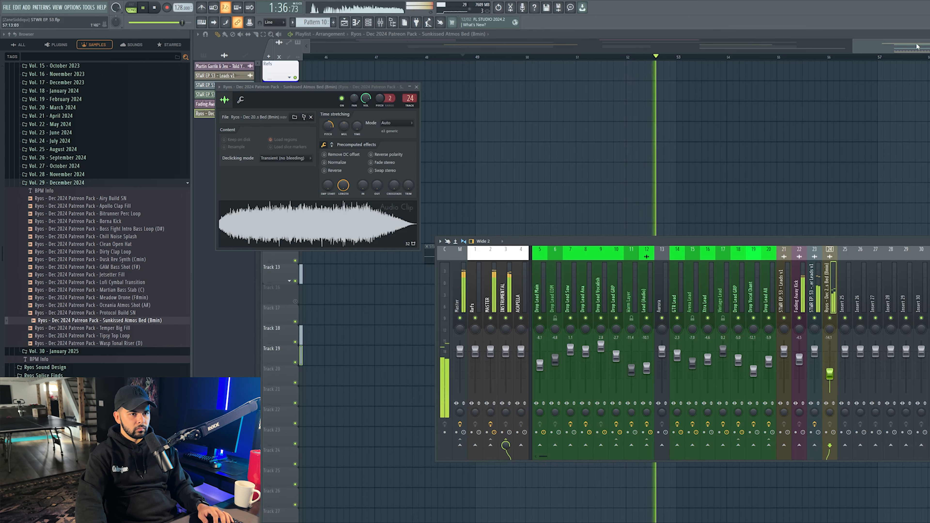
key("F12")
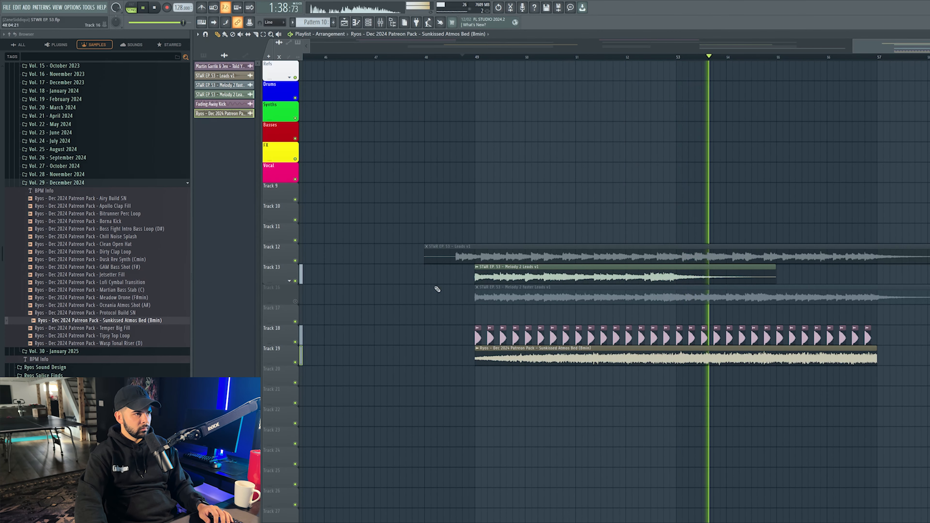
Step: Show the Unsorted channels and load the Fading Away - Flanger Chords preset from the Drop Synths folder as a new channel
key("F6")
key("space")
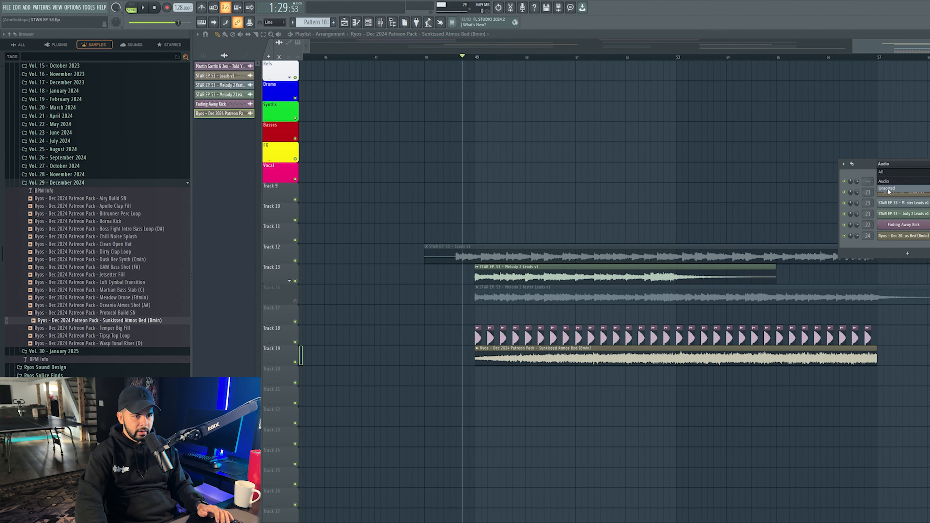
left_click(888, 188)
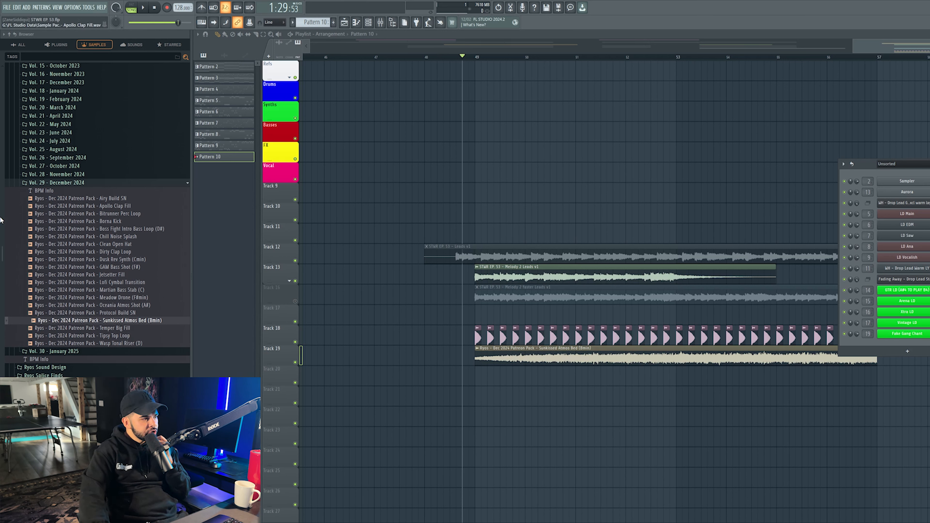
left_click(68, 183)
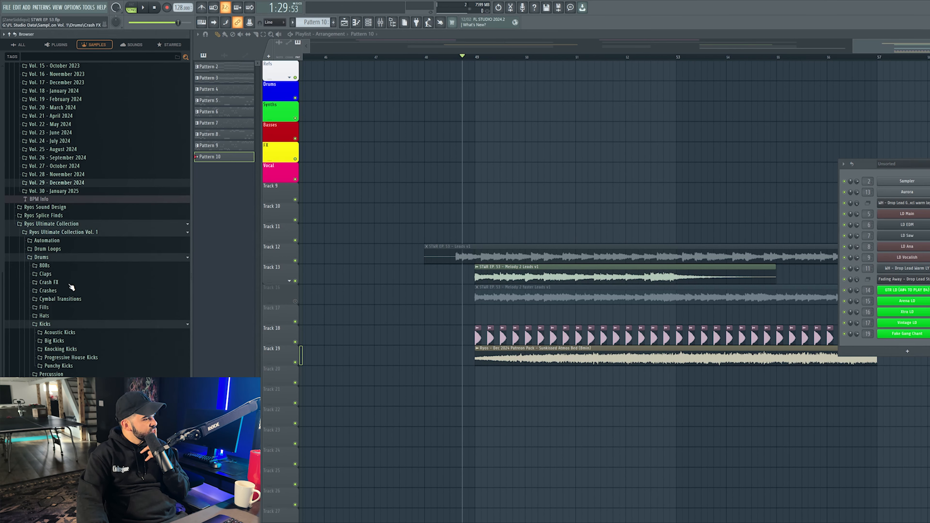
scroll(71, 288, "down", 5)
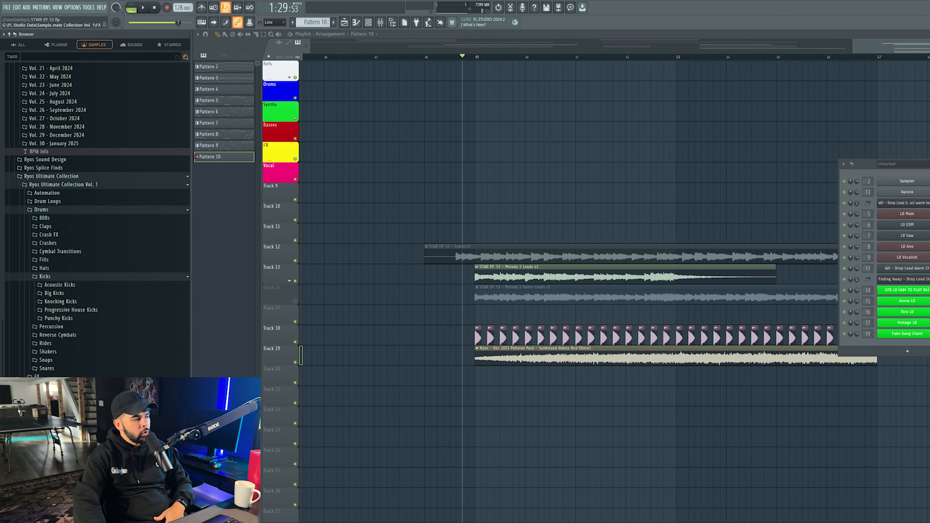
scroll(95, 220, "down", 3)
left_click(60, 347)
scroll(78, 353, "down", 7)
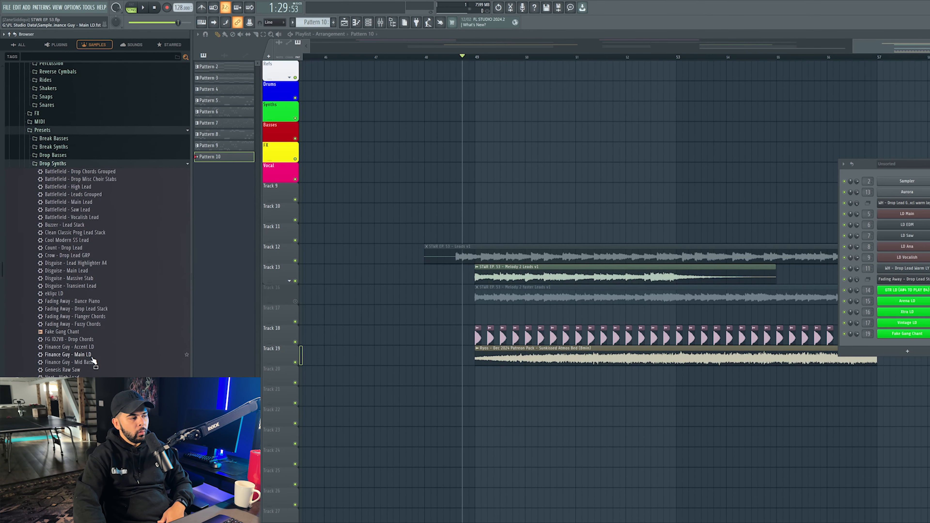
left_click_drag(745, 346, 895, 349)
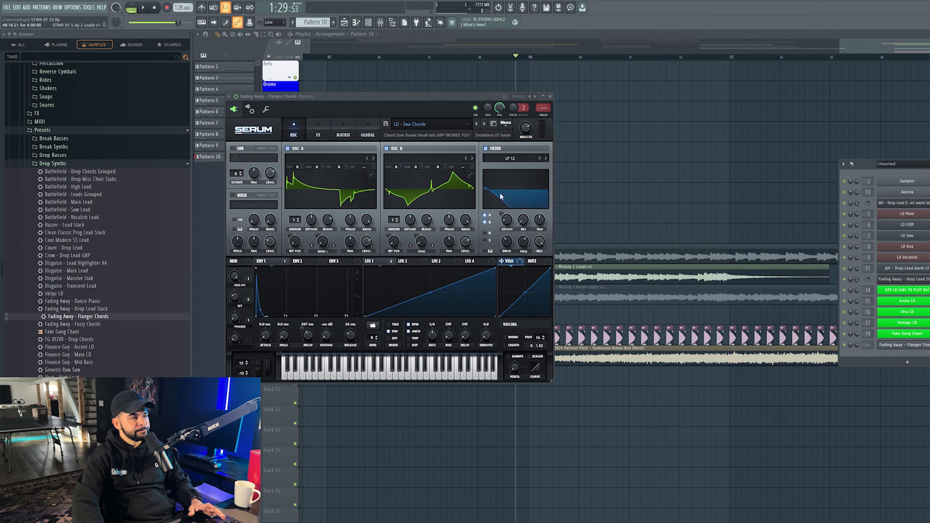
Step: Route the Flanger Chords channel to mixer track 25 and load the saved Flanger Chords mixer track state onto it
left_click(542, 117)
right_click(844, 299)
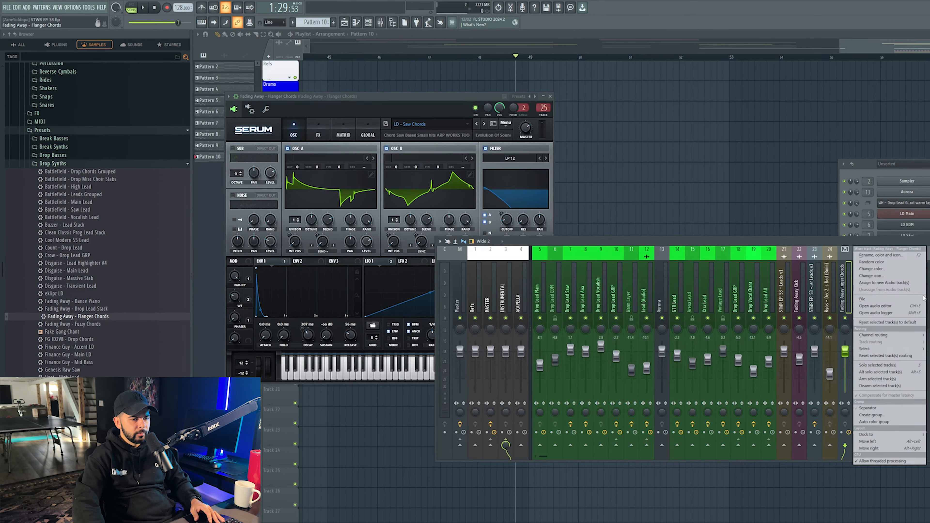
mouse_move(923, 299)
left_click(897, 306)
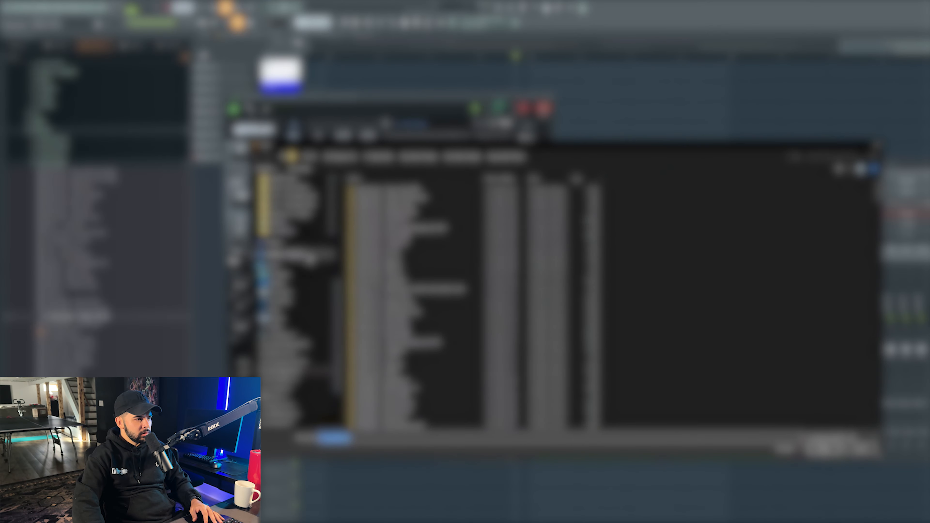
double_click(556, 306)
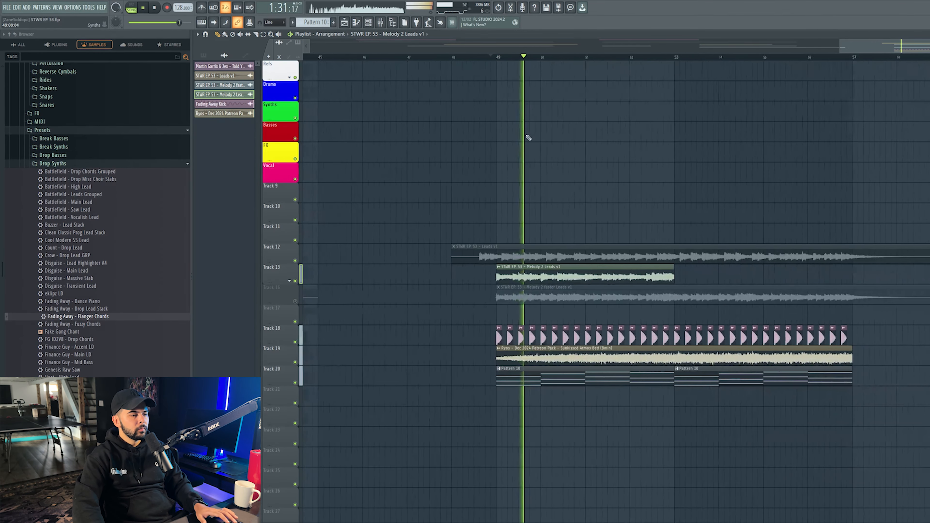
Step: Copy the Melody 2 Leads v1 clip to bar 53 and reorder the tracks so the kicks are on Track 13, directly above the leads
left_click_drag(601, 271, 731, 271)
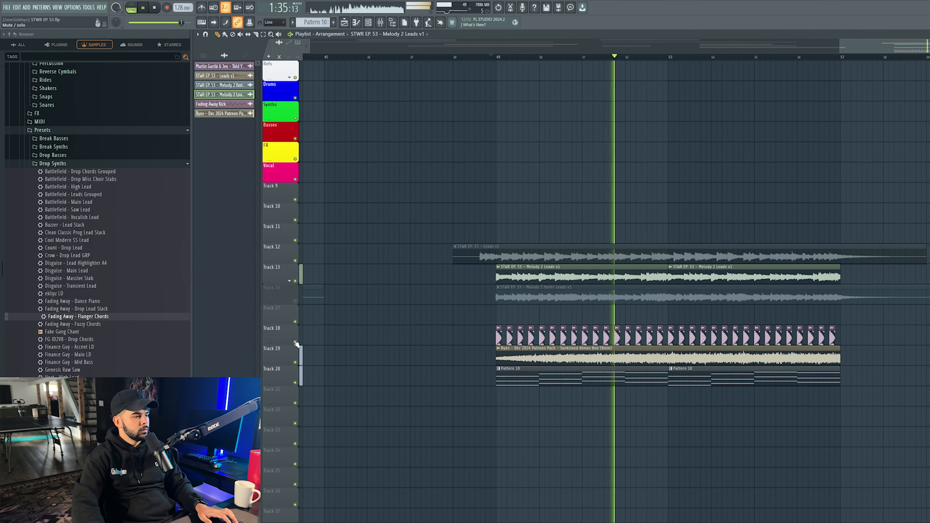
left_click_drag(294, 338, 285, 272)
left_click_drag(274, 369, 275, 336)
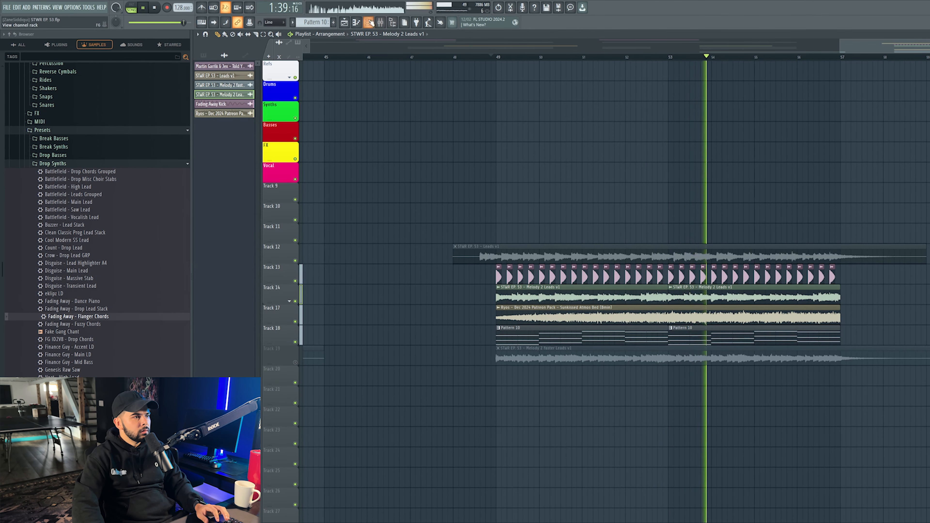
Step: Stop playback, show the Unsorted channels, and load the Jungle - Drop Drive Bass preset from the Drop Basses folder as a new channel
key("F9")
key("F6")
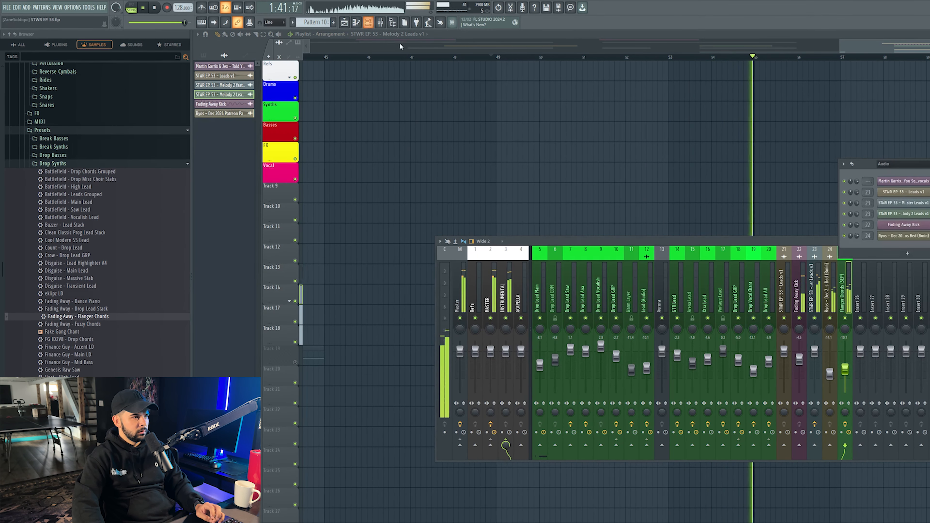
left_click(890, 163)
left_click(889, 187)
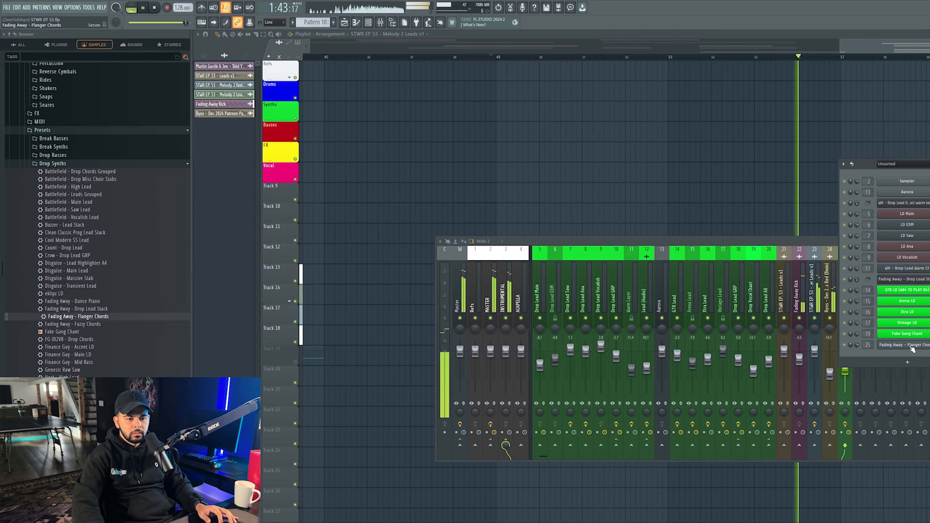
key("space")
scroll(314, 24, "down", 1)
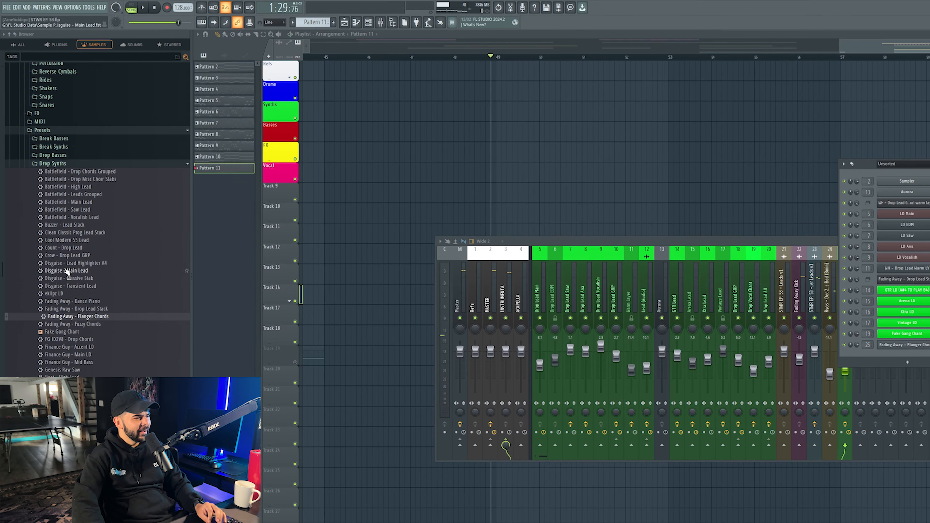
left_click(51, 156)
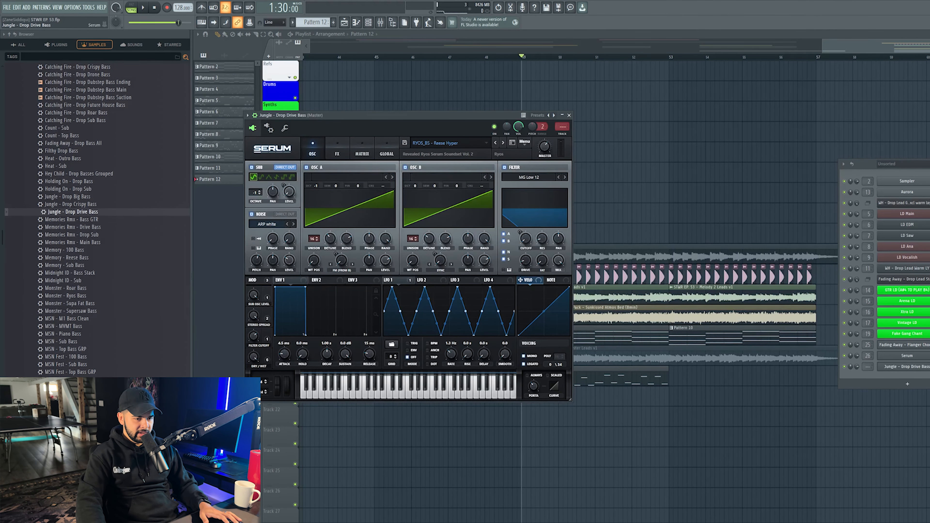
Step: Paste the chord notes into the Jungle - Drop Drive Bass piano roll and delete the upper notes, keeping only the lowest note of each chord
key("F7")
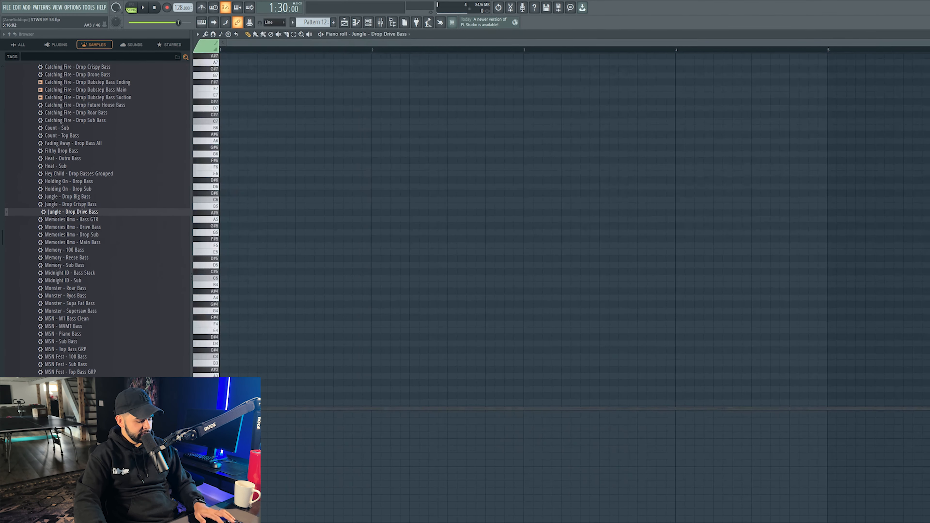
key("ctrl+v")
right_click(231, 317)
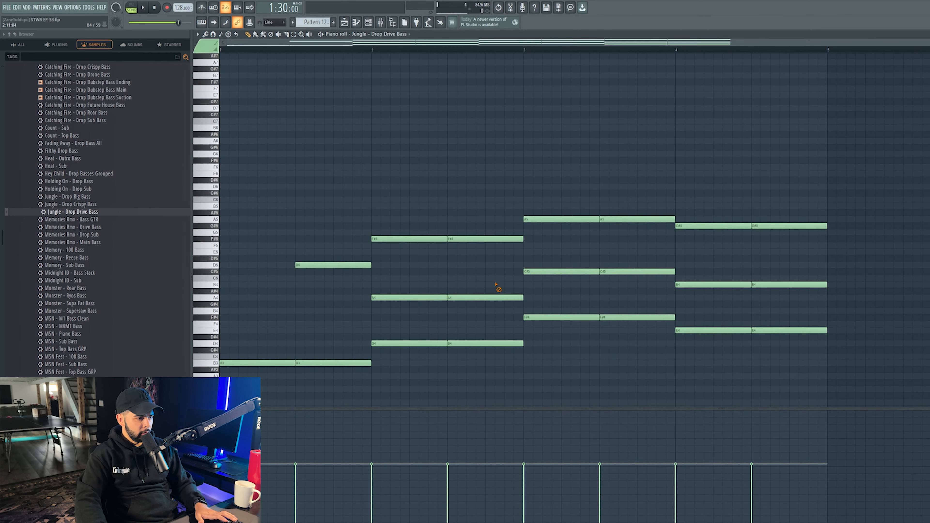
right_click(409, 239)
right_click(485, 239)
right_click(538, 272)
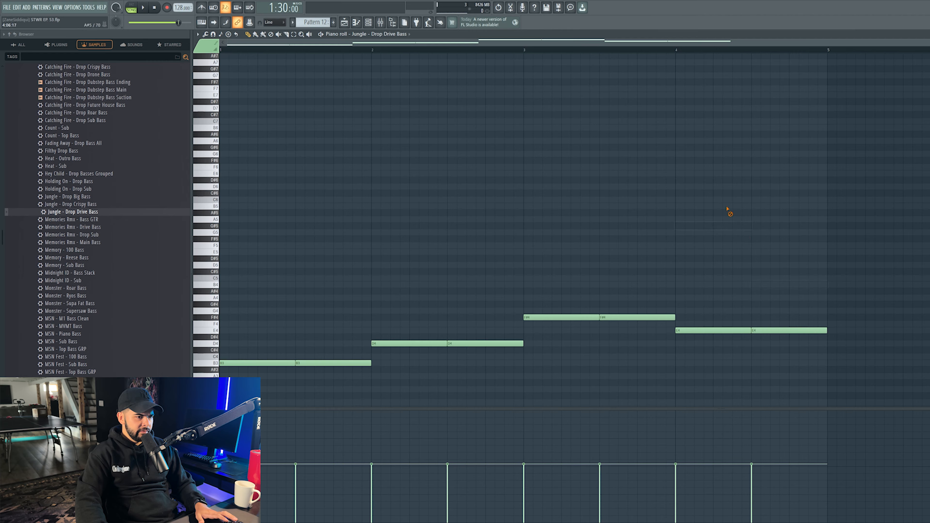
key("F7")
Step: Route the Jungle - Drop Drive Bass channel to mixer track 27 and load the saved Drop Bass mixer track state onto it
key("ctrl+l")
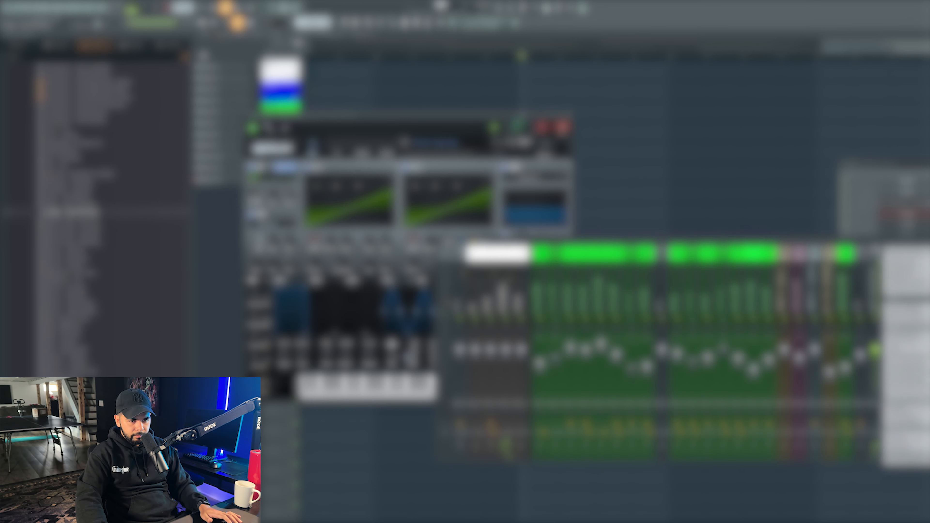
left_click(927, 301)
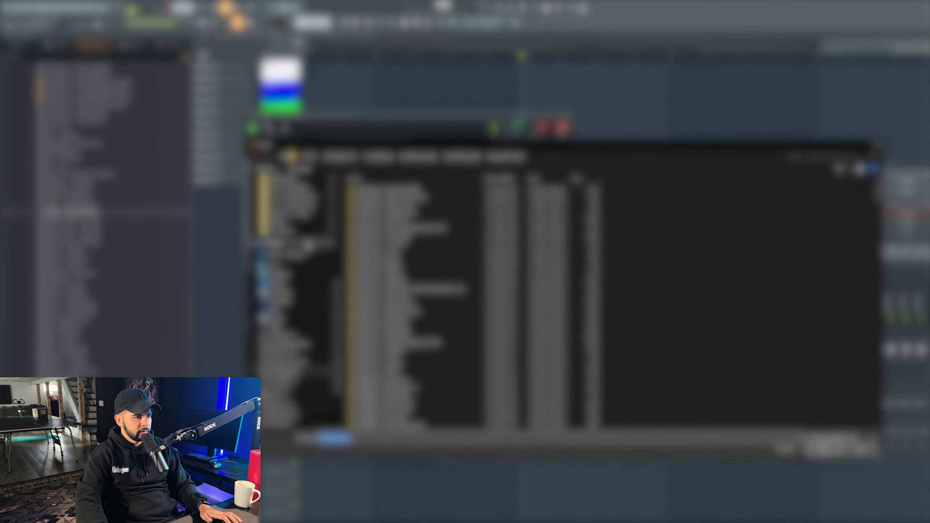
left_click(477, 156)
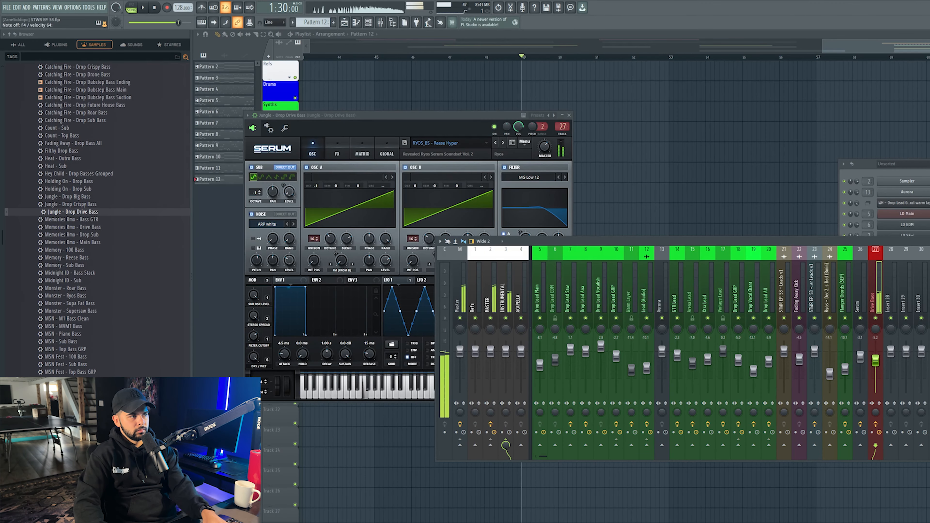
key("F6")
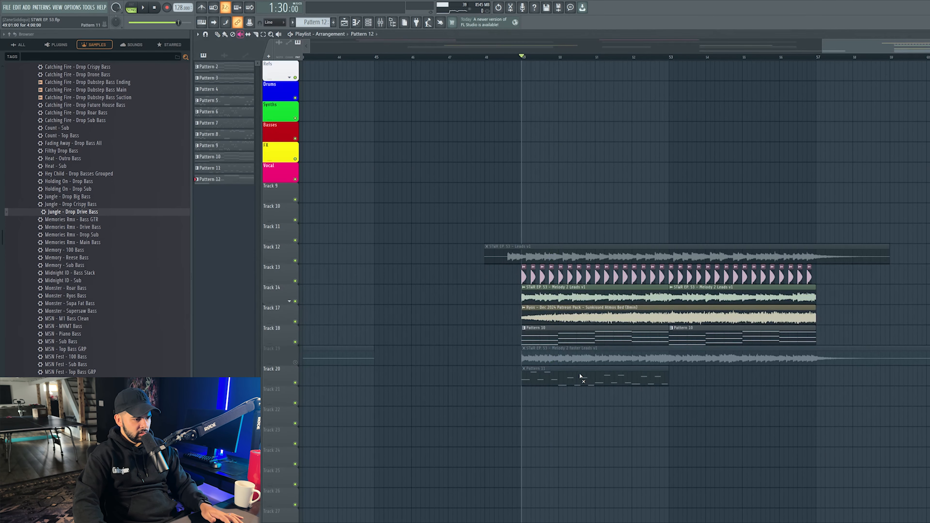
Step: Place Pattern 12 on Track 21 at bar 49 and balance the Drive Bass mixer track's volume against the drop
left_click_drag(569, 421, 525, 402)
key("space")
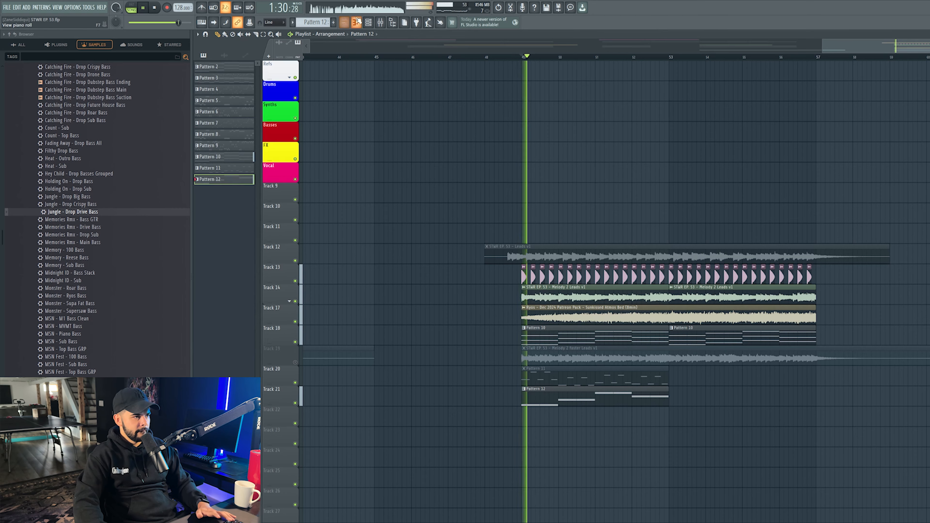
key("F9")
scroll(875, 349, "down", 3)
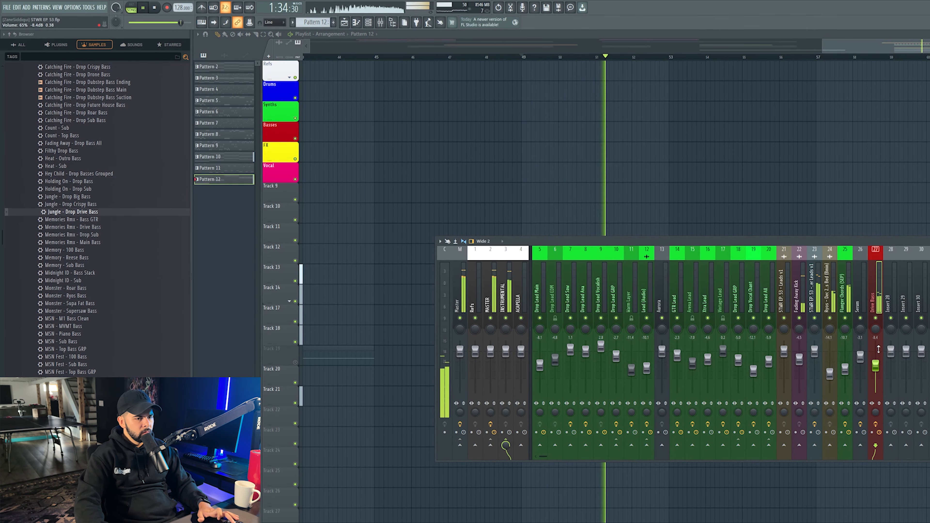
key("F9")
double_click(572, 388)
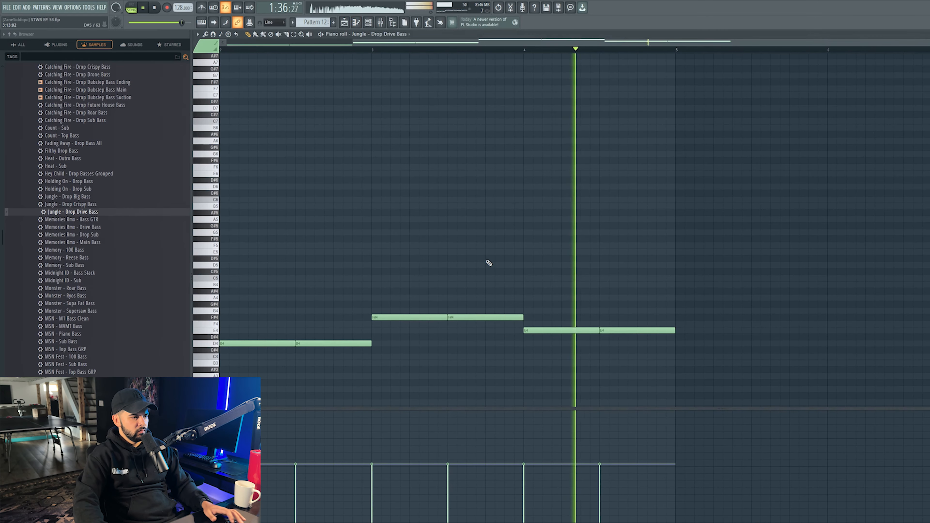
key("F7")
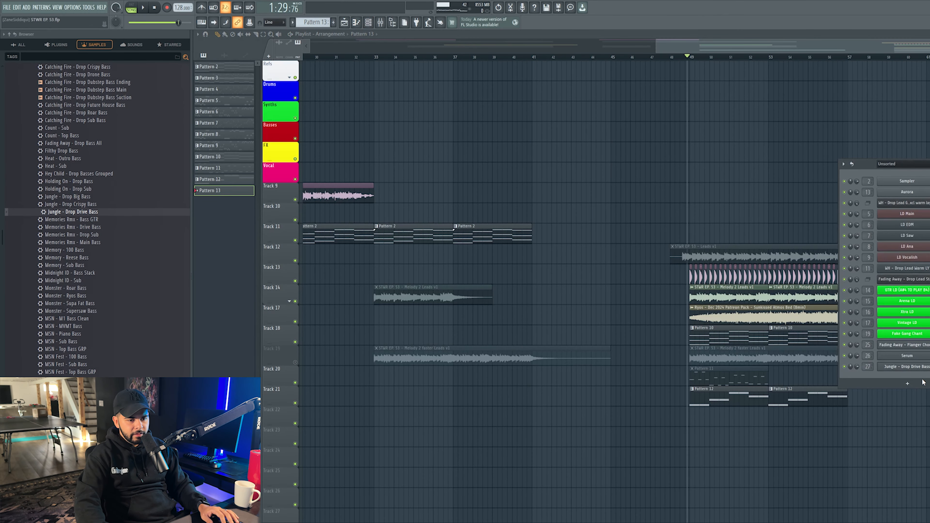
Step: Add Serum as a new instrument channel for Pattern 13
left_click(923, 382)
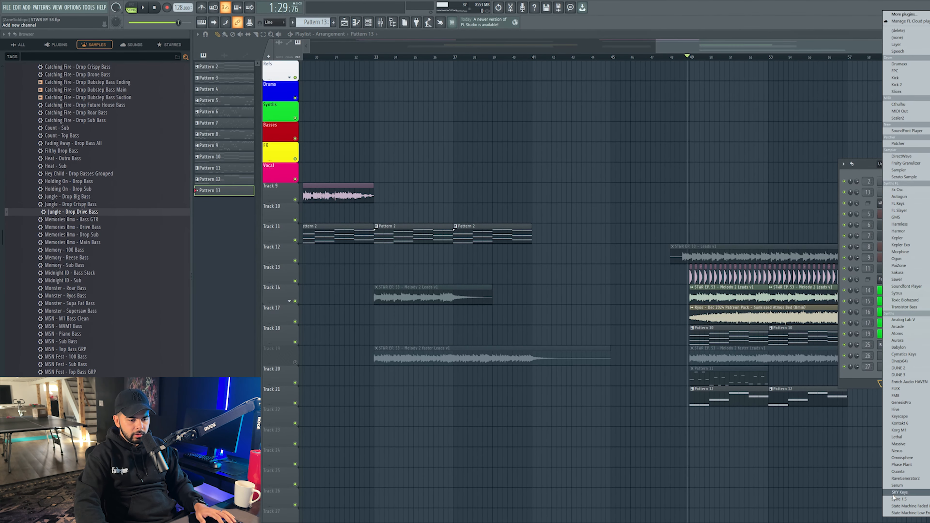
left_click(897, 485)
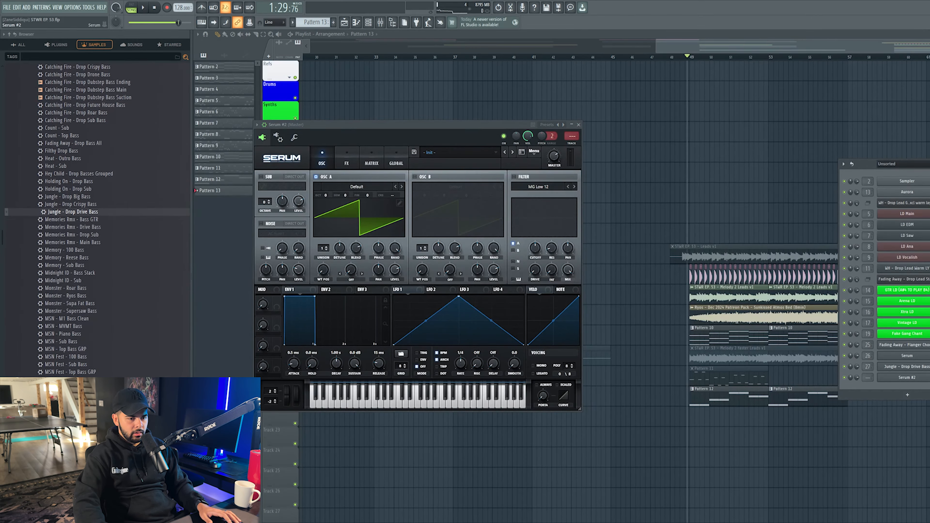
key("F7")
key("F7")
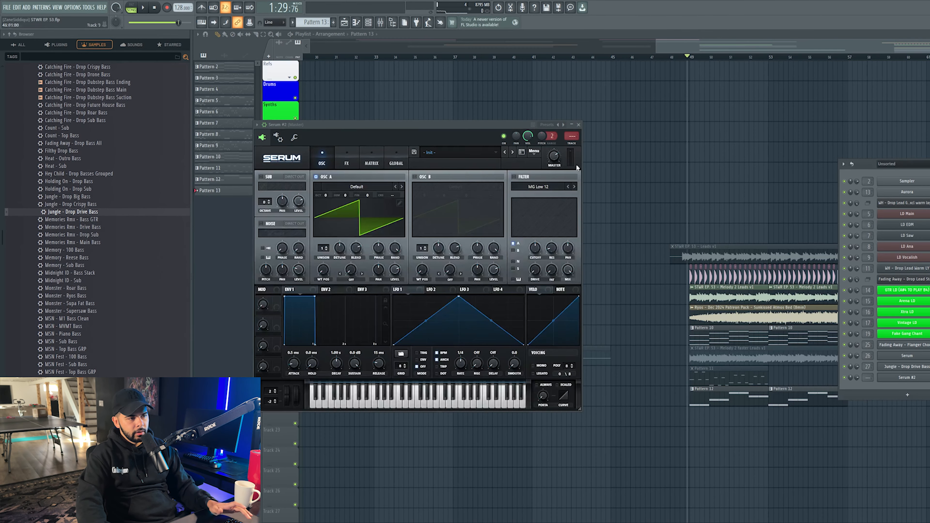
key("F6")
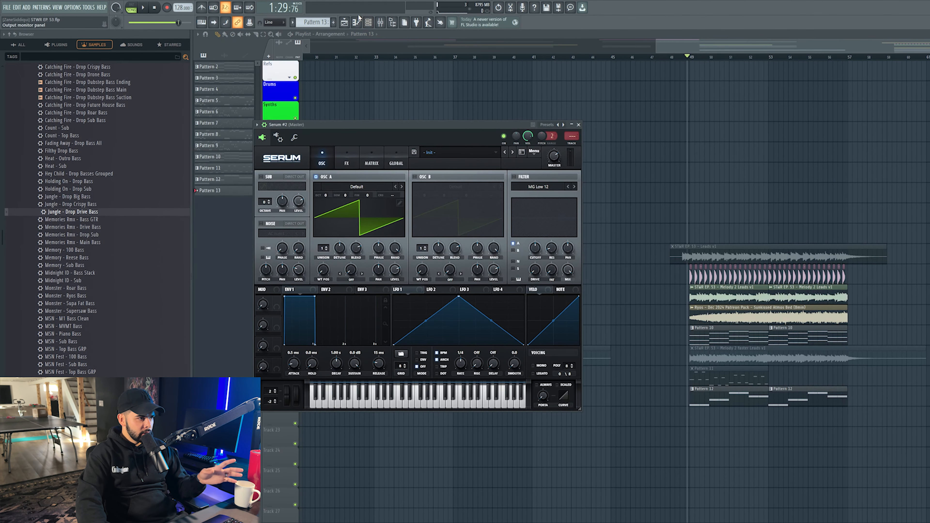
left_click(367, 22)
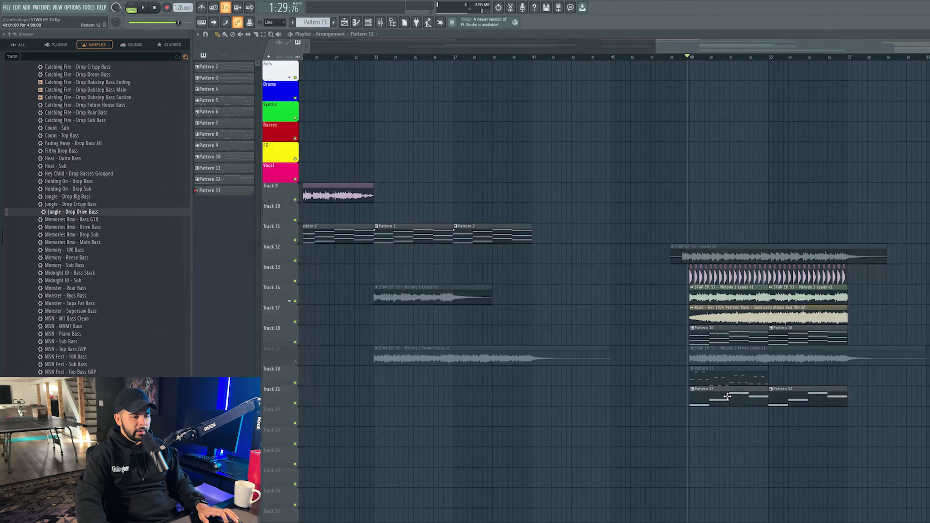
Step: Copy the bass notes of Pattern 12 into the Serum #2 piano roll in Pattern 13
key("F7")
key("F7")
key("F6")
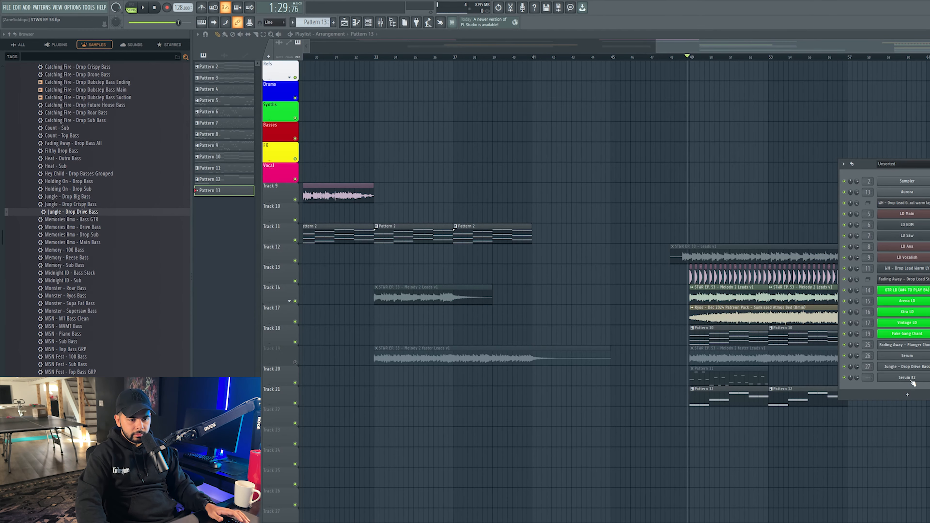
key("F7")
key("ctrl+v")
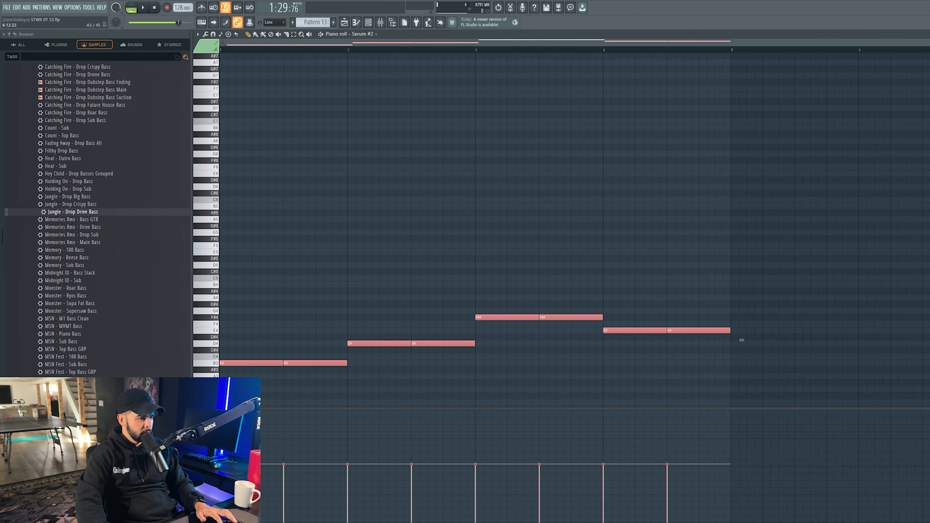
key("F7")
Step: Load the AOKI_serum_BA_punchy_sub preset in Serum #2 and route the channel to mixer track 28
left_click(898, 377)
left_click(434, 150)
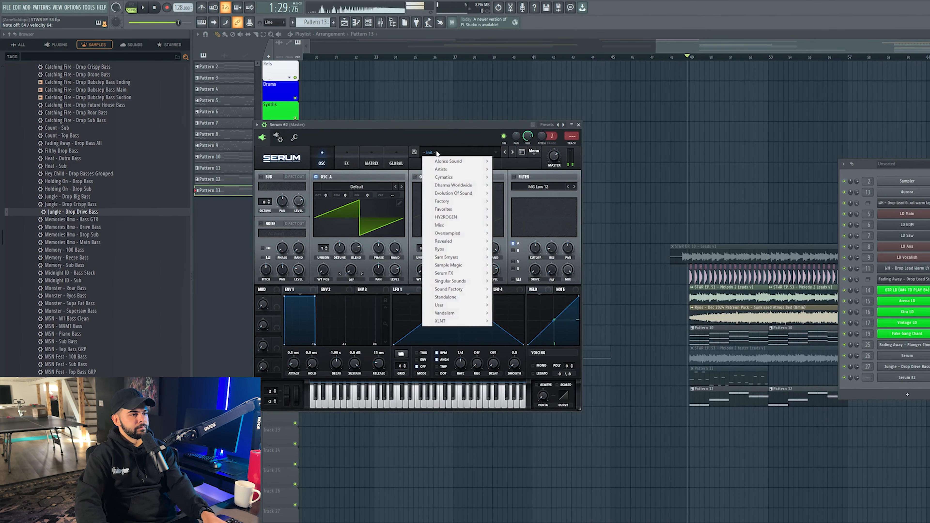
mouse_move(451, 209)
left_click(538, 237)
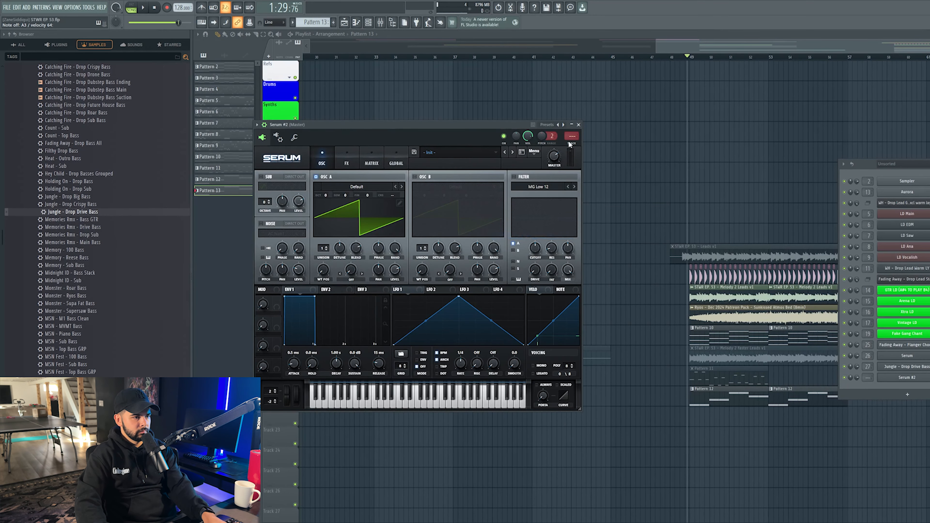
left_click(572, 144)
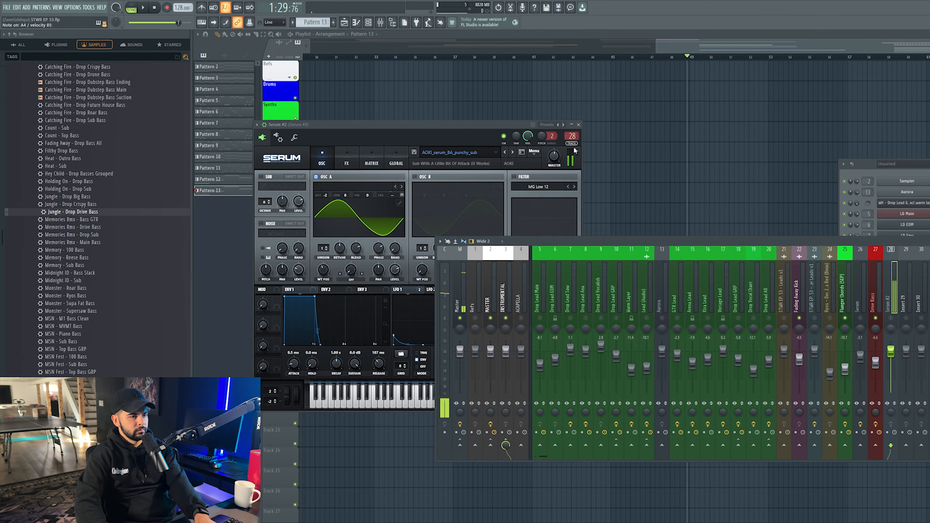
key("F6")
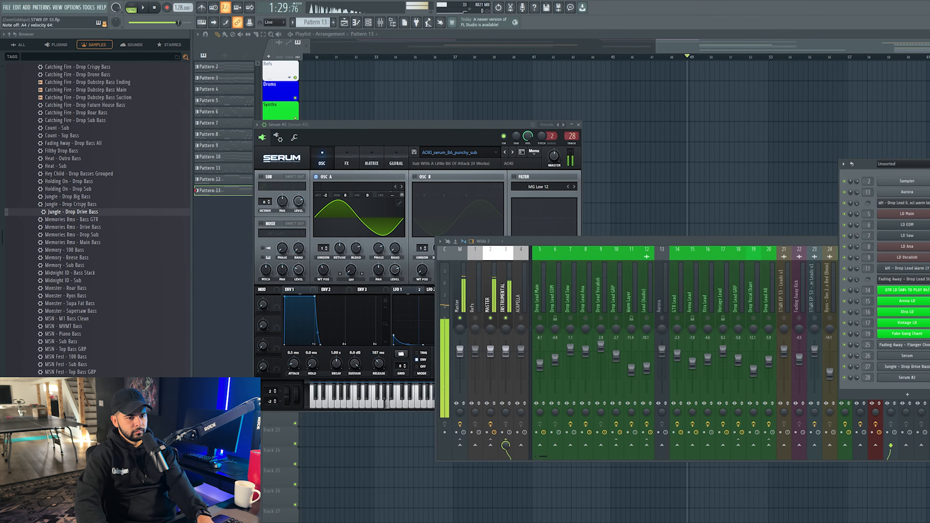
Step: Play the sub bass pattern and add Kickstart 2 at 1/4 to the Serum #2 mixer track for sidechaining
key("F7")
key("space")
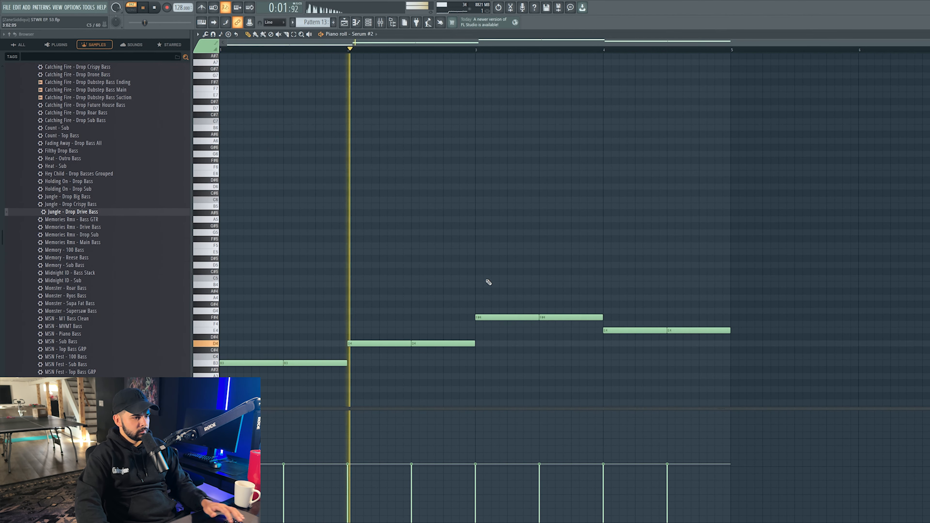
key("F7")
left_click(777, 236)
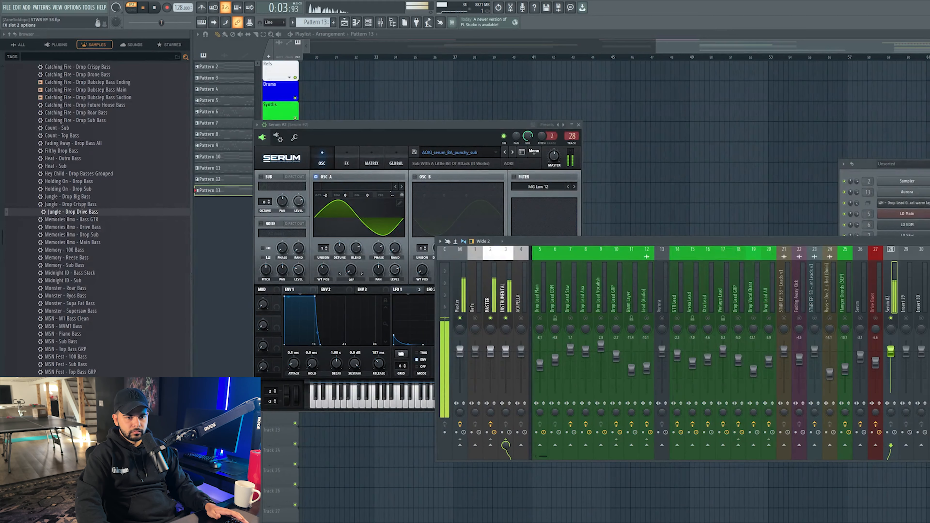
left_click(928, 278)
left_click(903, 125)
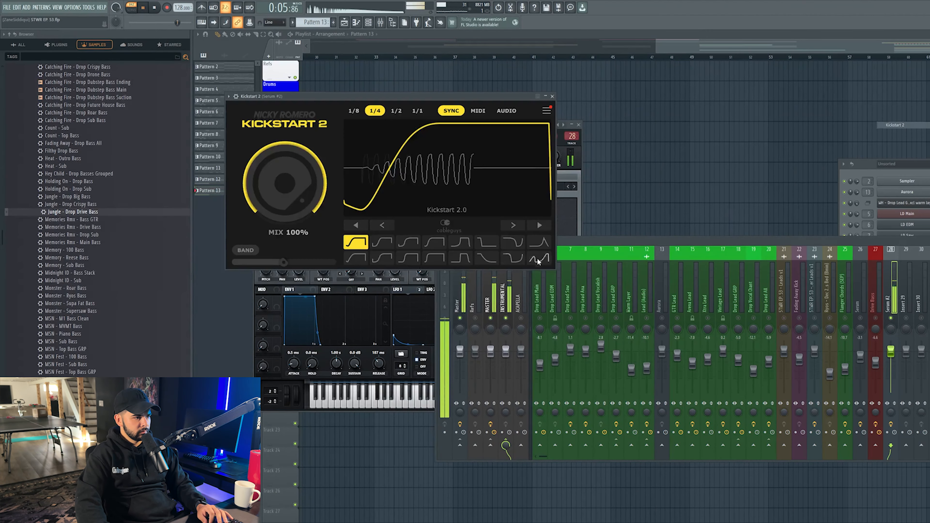
key("l")
left_click(548, 56)
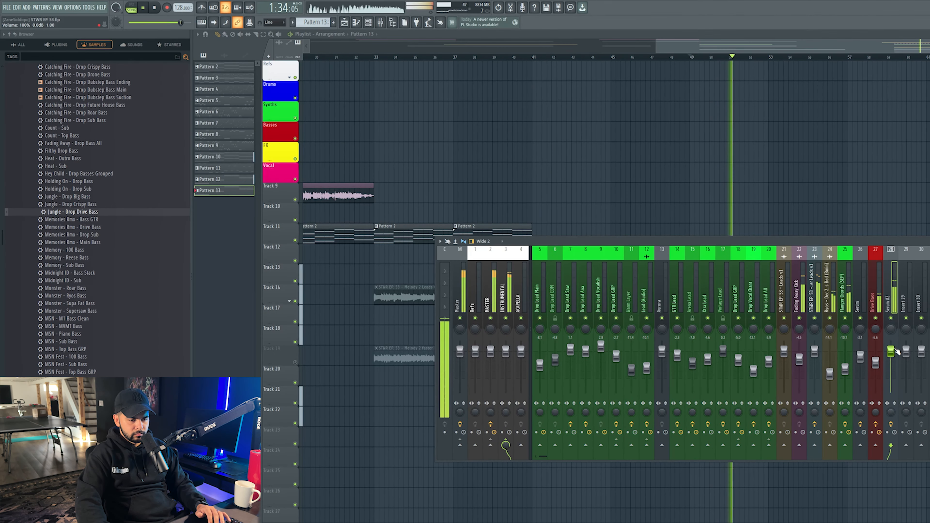
Step: Lower the Serum #2 mixer track's volume slightly and add a second Pattern 13 clip on Track 22
left_click_drag(890, 351, 892, 355)
left_click_drag(763, 41, 793, 42)
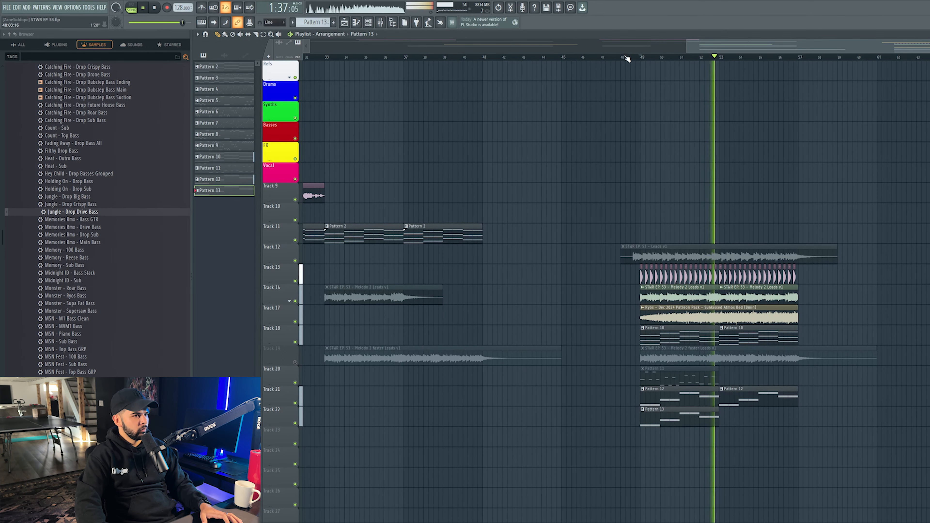
left_click(643, 57)
left_click(736, 410)
key("space")
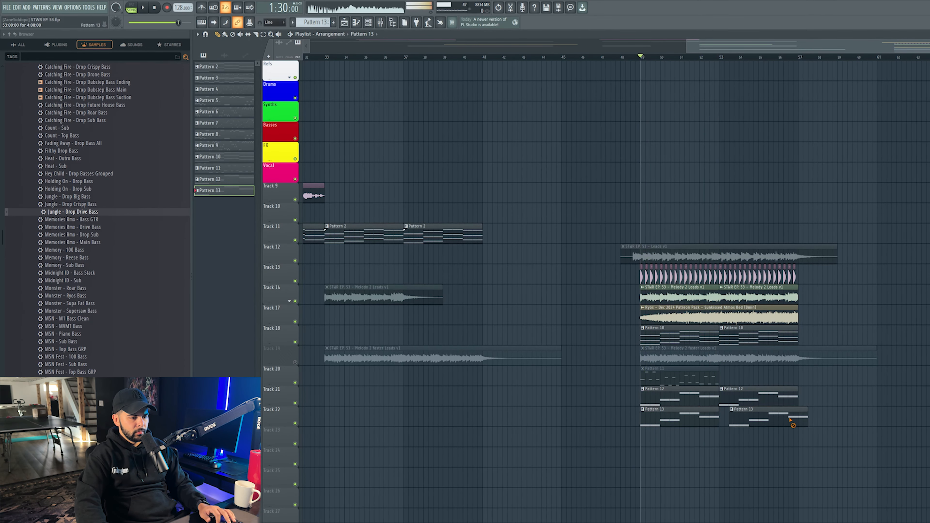
Step: Raise the first-bar notes of the Serum #2 pattern by an octave and align the second Pattern 13 clip to bar 53
double_click(668, 417)
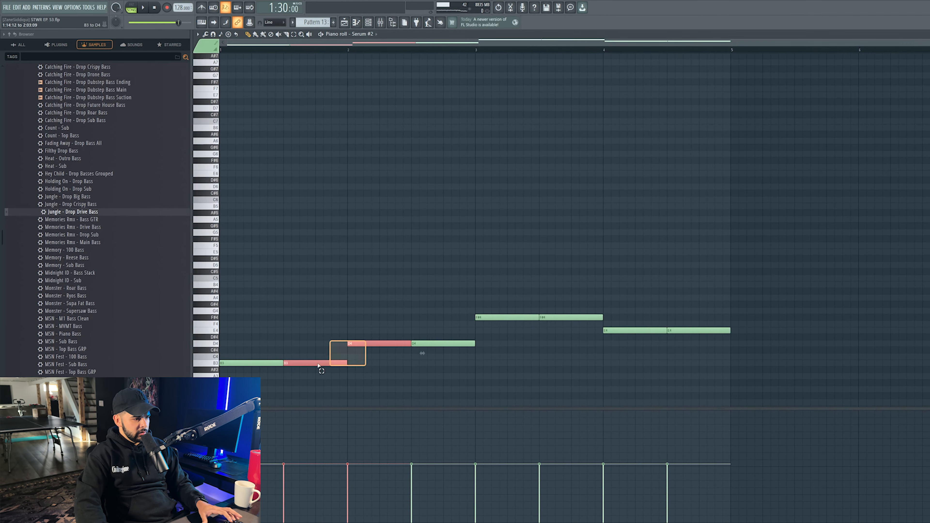
key("ctrl+Up")
key("space")
key("Escape")
left_click(729, 418)
left_click_drag(741, 418, 735, 417)
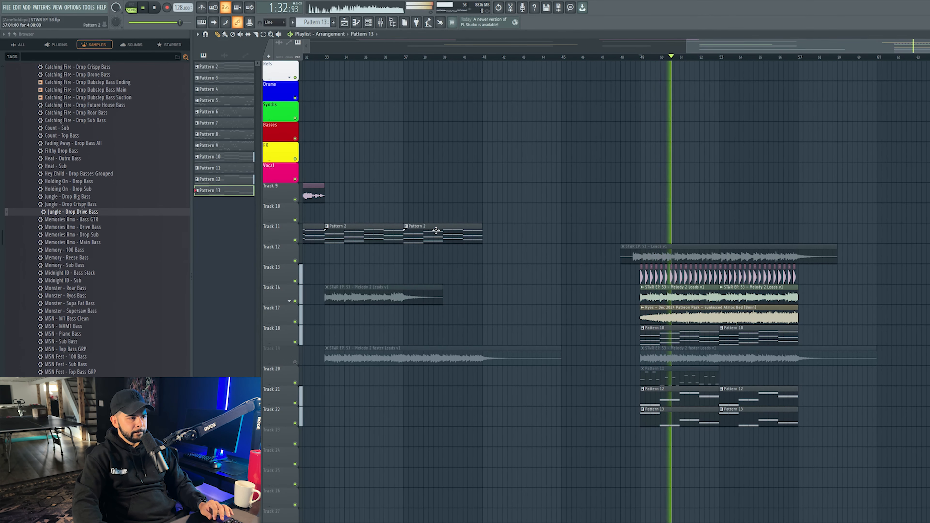
Step: Lower the Serum #2 mixer track's volume a little further while the drop plays
key("F9")
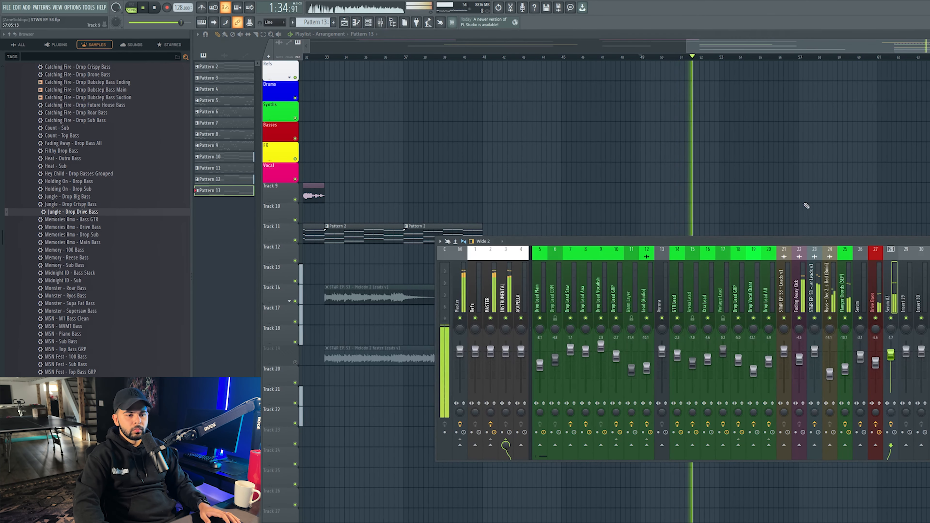
left_click_drag(893, 360, 893, 361)
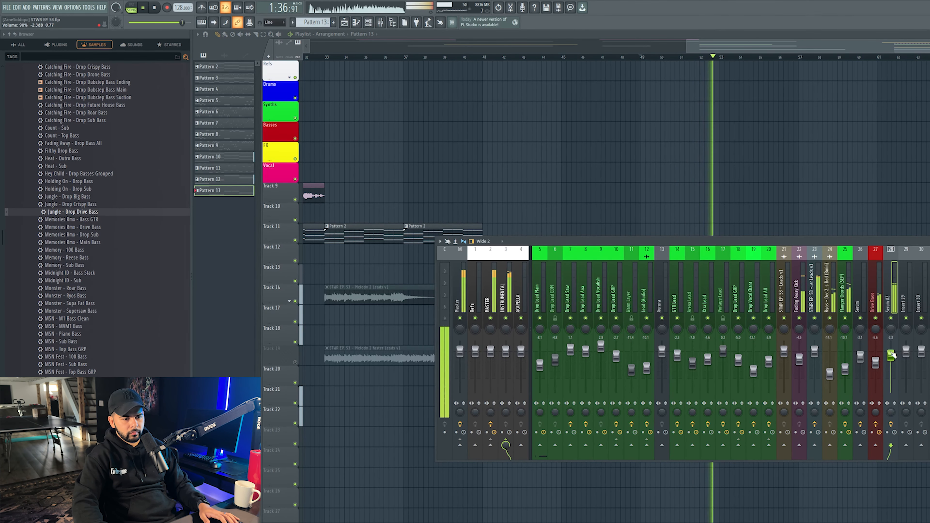
scroll(892, 357, "down", 2)
key("F9")
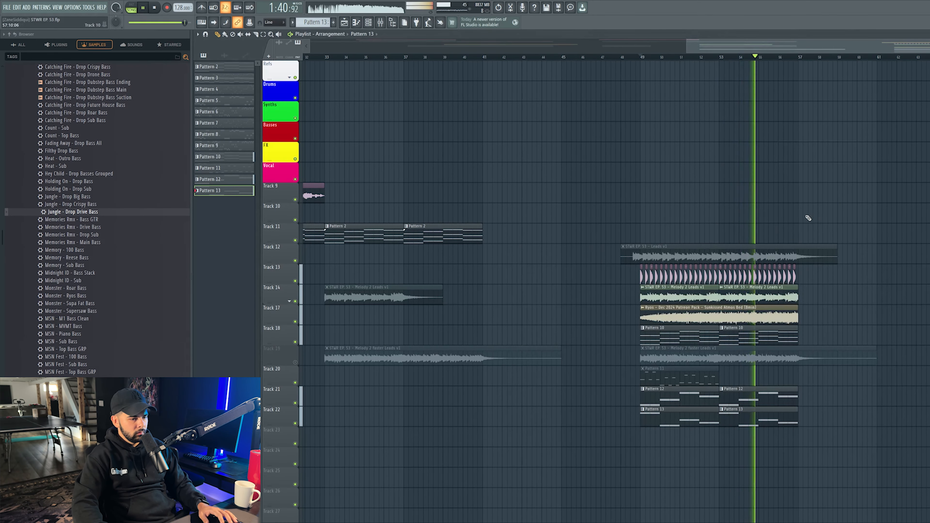
Step: Play the layered drop from bar 49 and review how the lead, kick, chords and basses work together
scroll(807, 217, "down", 3)
scroll(799, 47, "up", 4)
scroll(596, 260, "down", 3)
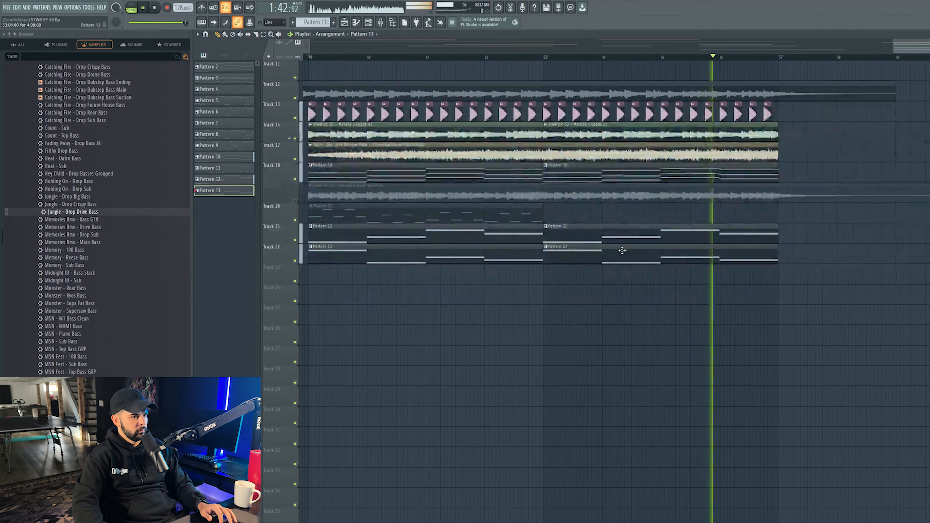
key("space")
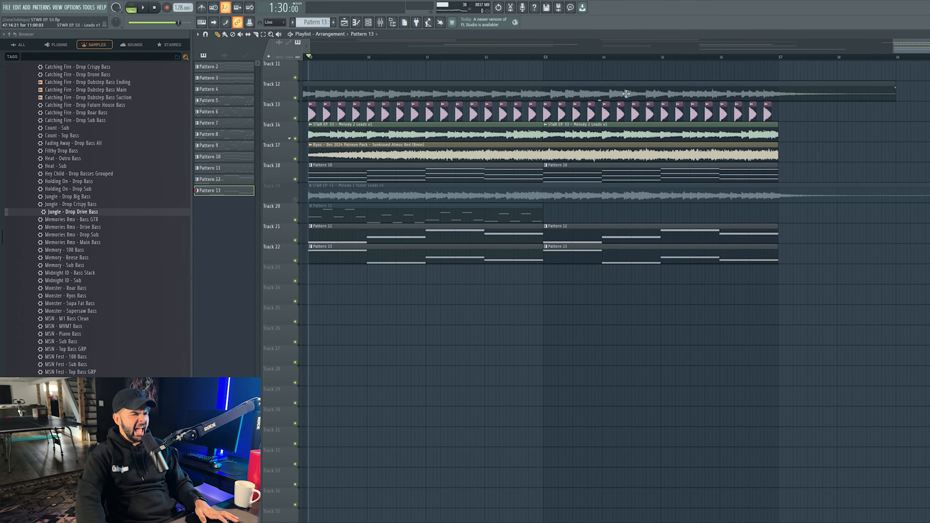
key("space")
scroll(915, 59, "down", 4)
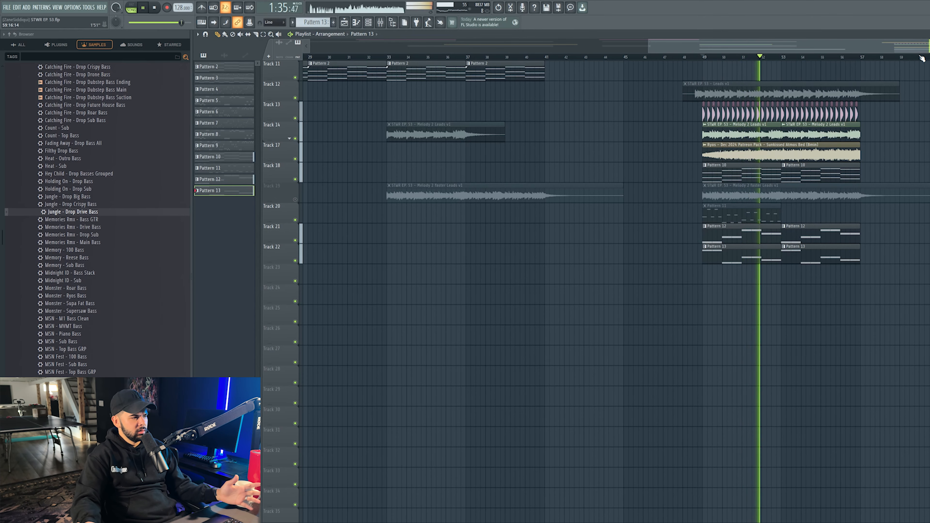
key("space")
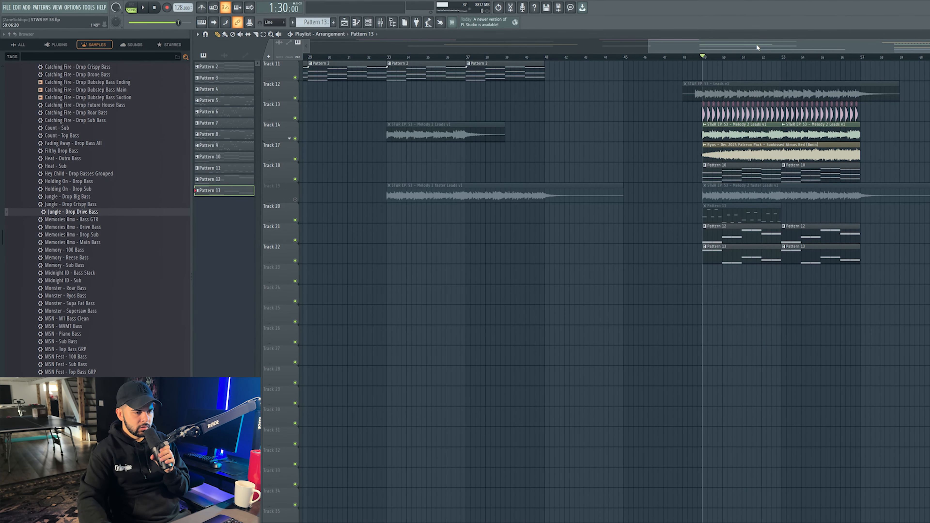
scroll(784, 61, "up", 3)
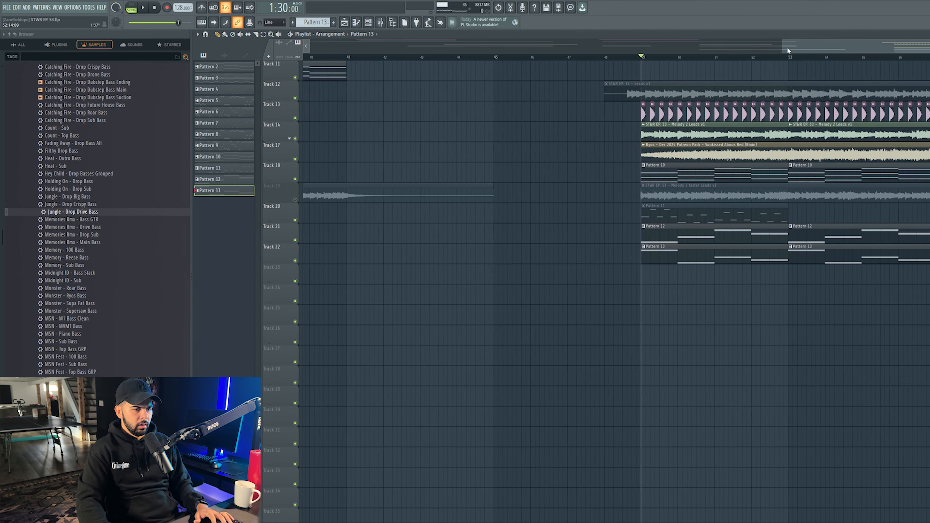
Step: Create Pattern 14, load the Memories Rmx - Bass GTR preset as a new channel, and check mixer track 29's Kickstart 2 during playback
left_click(367, 25)
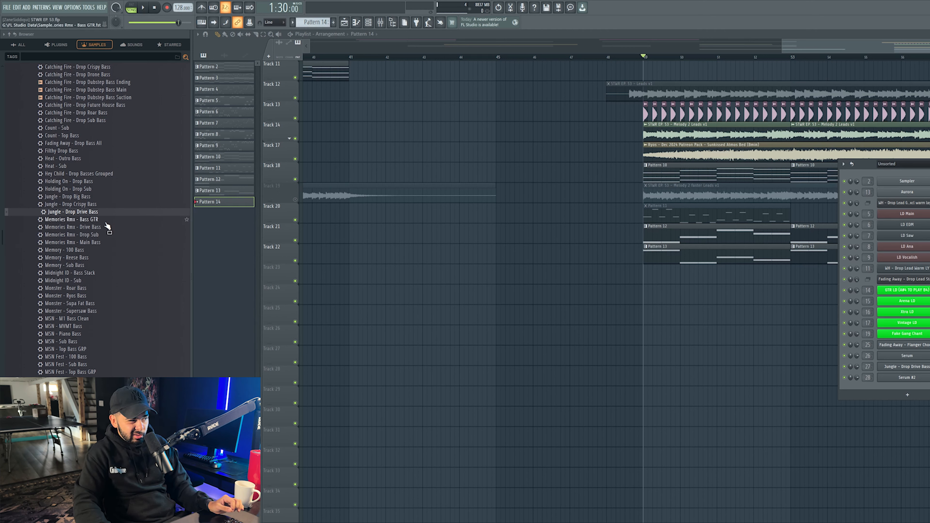
left_click_drag(683, 289, 916, 393)
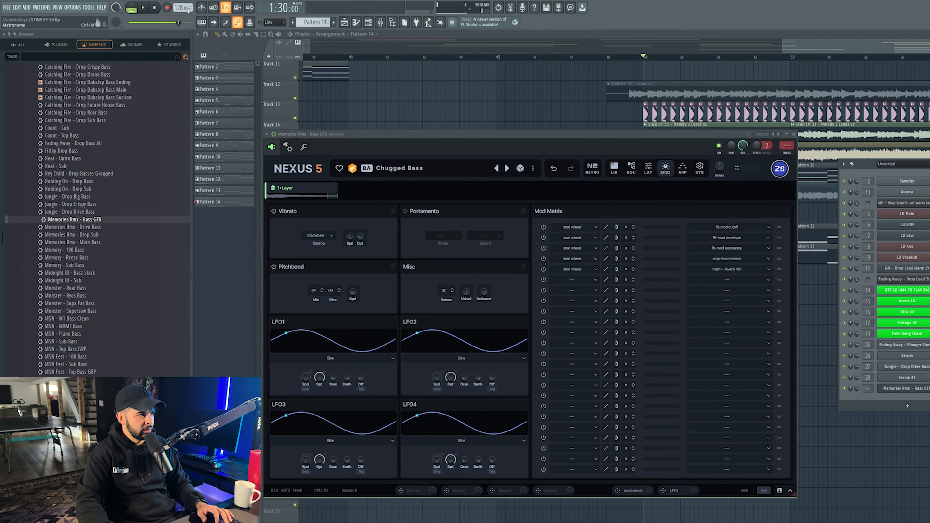
left_click(137, 6)
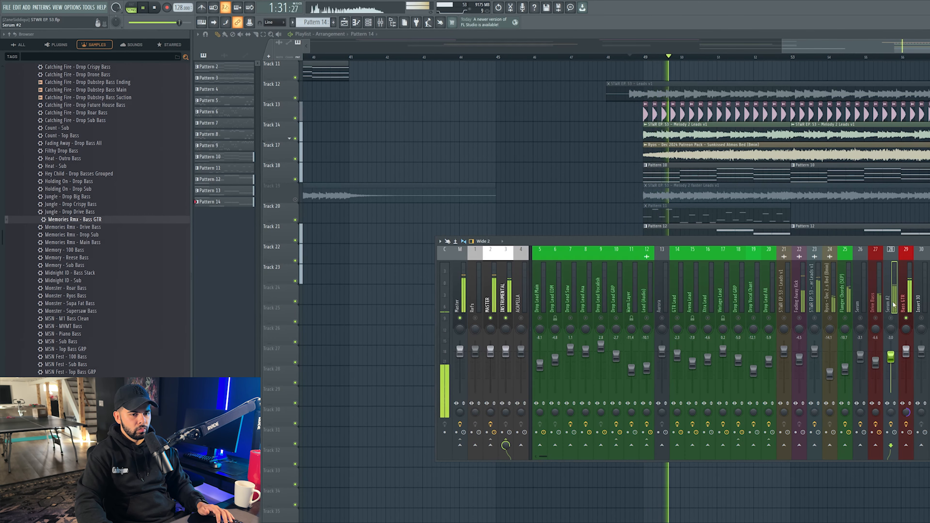
left_click(909, 303)
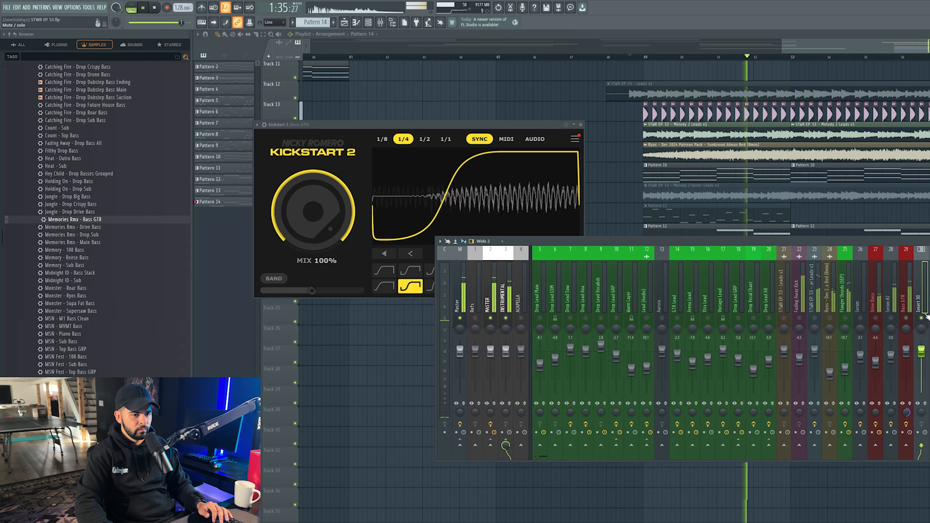
Step: Unsolo the bass mixer track, close Kickstart 2, and replay the full drop from bar 49
left_click(917, 311)
left_click(581, 125)
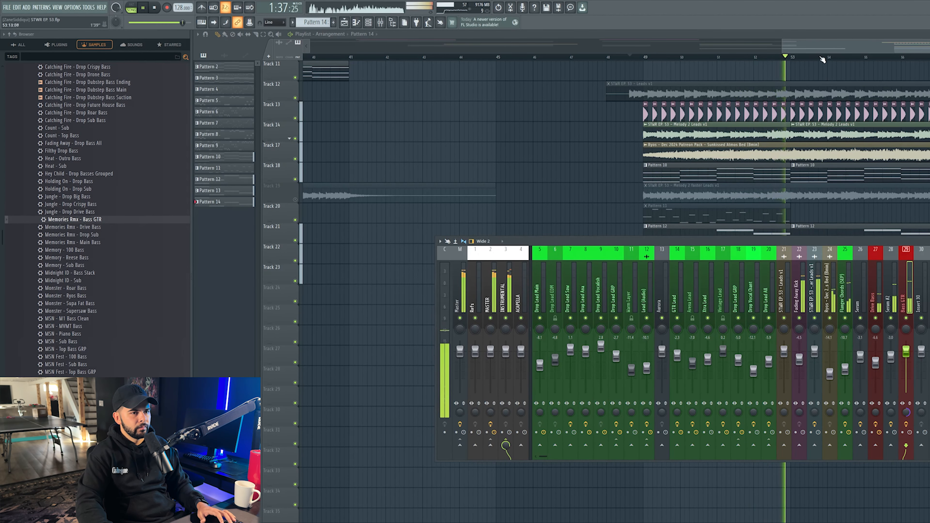
left_click_drag(820, 49, 857, 50)
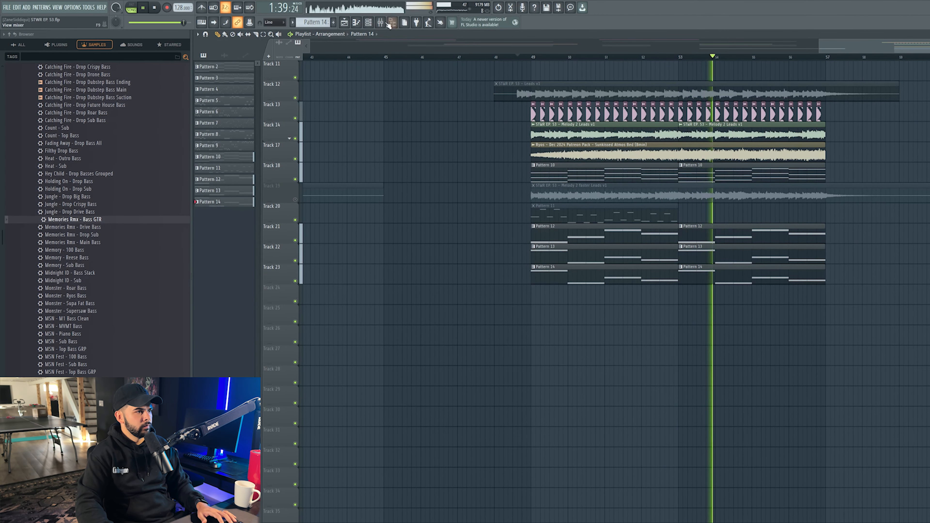
key("F9")
left_click_drag(800, 365, 801, 363)
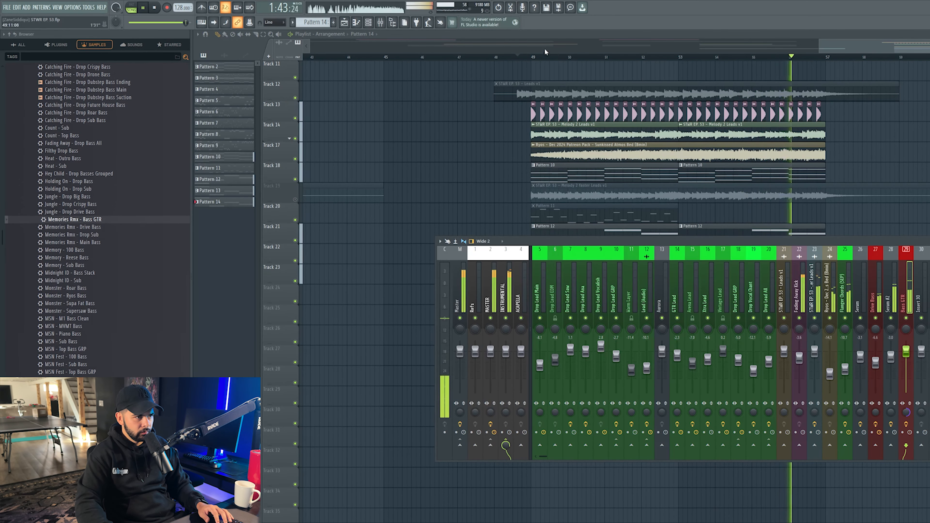
left_click(532, 57)
Step: Raise the Fading Away Kick mixer volume slightly and solo it together with the Drive Bass, Serum #2 and Bass GTR tracks
scroll(533, 60, "down", 4)
scroll(658, 186, "up", 4)
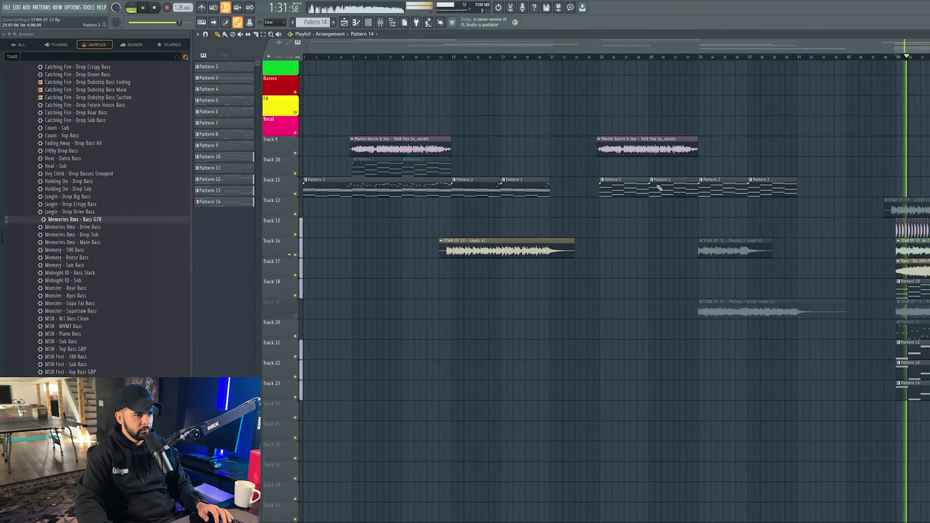
scroll(599, 123, "up", 4)
scroll(599, 122, "down", 3)
left_click(381, 23)
left_click(381, 23)
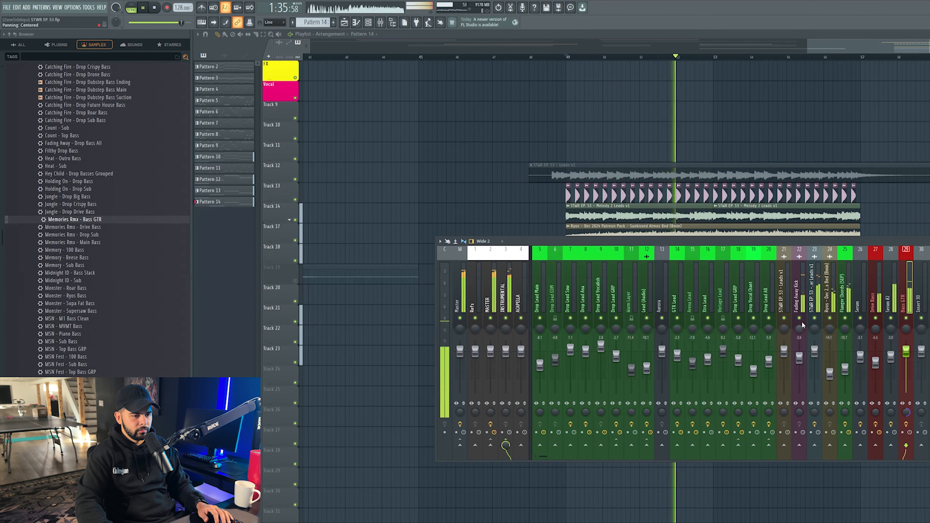
left_click_drag(801, 361, 801, 359)
left_click(876, 318)
left_click(891, 318)
left_click(906, 318)
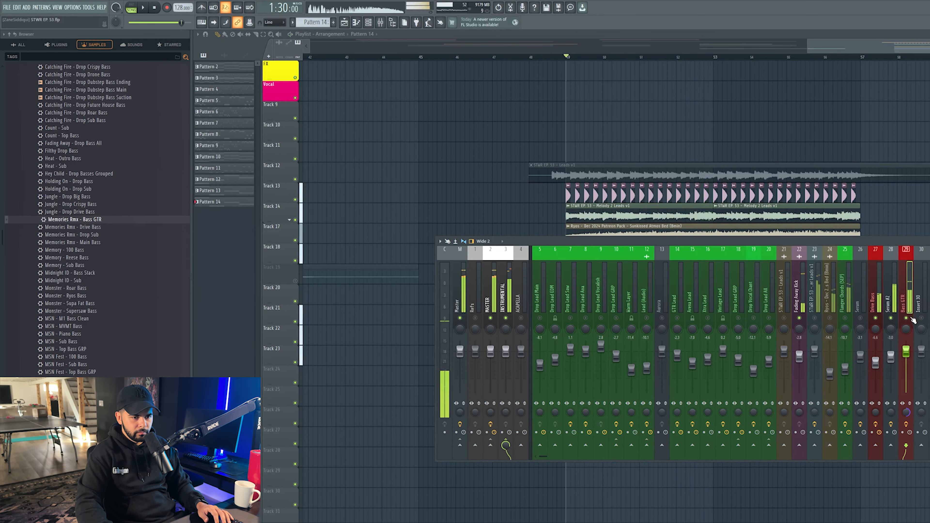
Step: Fine-tune the Drive Bass and Serum #2 mixer volumes against the kick and return all mixer tracks to playback
left_click(891, 303)
left_click_drag(875, 363, 877, 360)
scroll(737, 139, "down", 6)
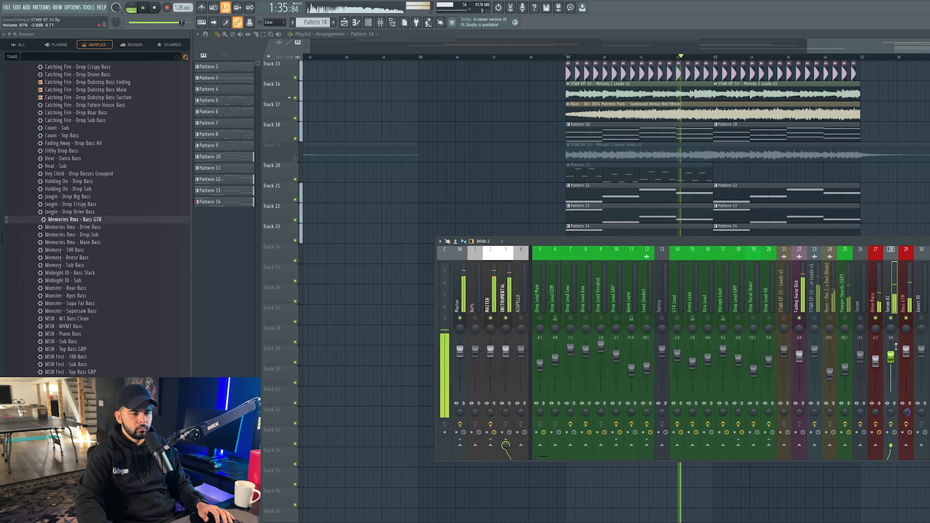
scroll(882, 361, "up", 3)
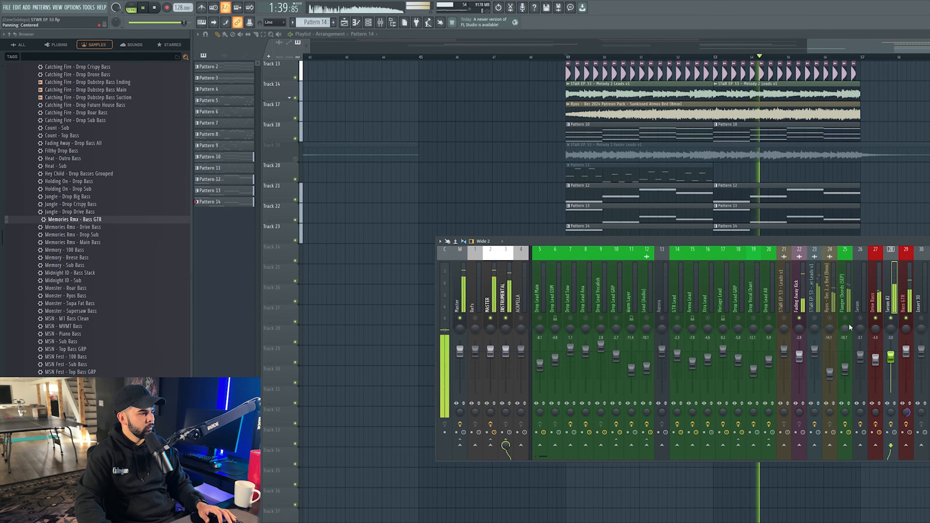
key("space")
key("space")
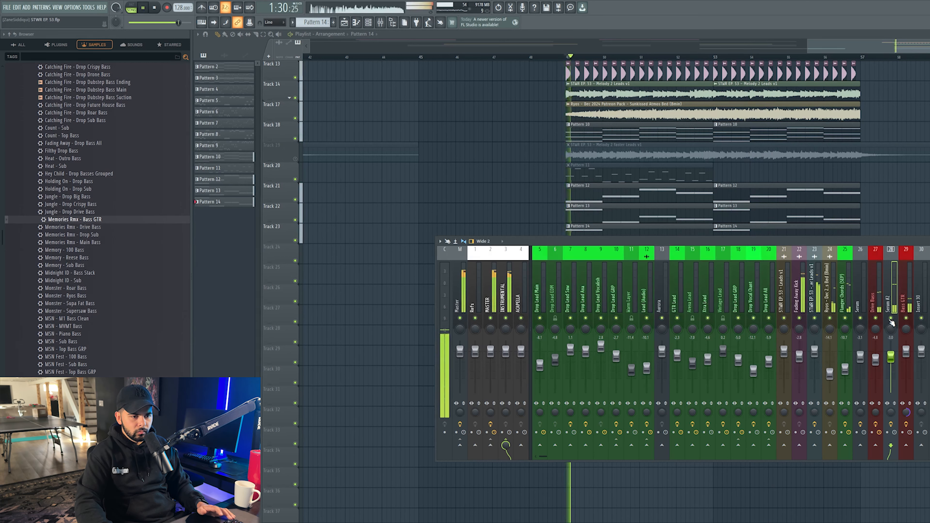
scroll(899, 361, "down", 1)
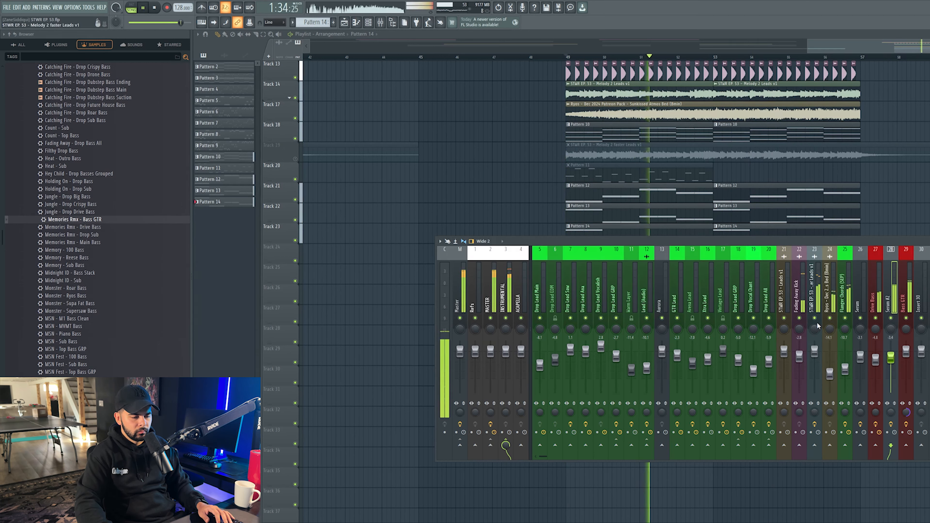
Step: Solo the atmosphere with the Flanger Chords, lower the atmosphere track to about -16.9 dB, and unsolo them
right_click(836, 319)
right_click(829, 318)
left_click(845, 318)
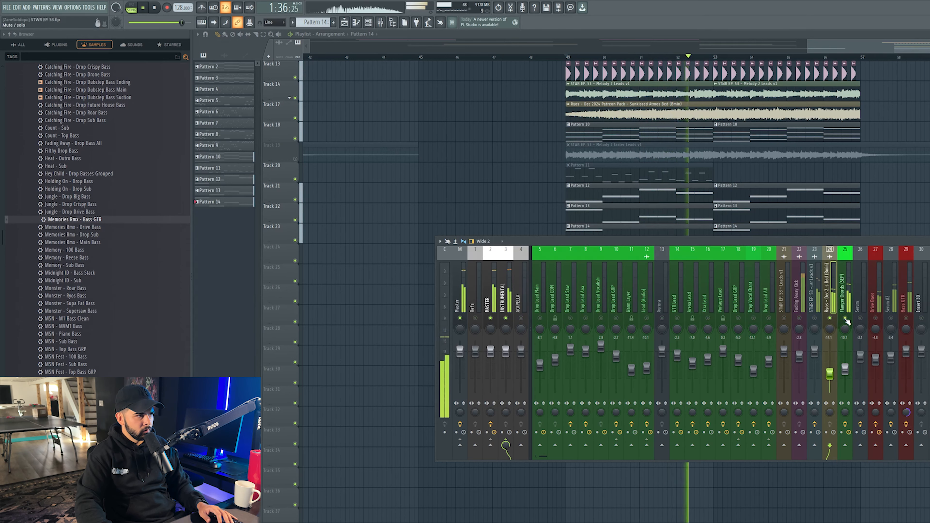
left_click_drag(830, 374, 830, 377)
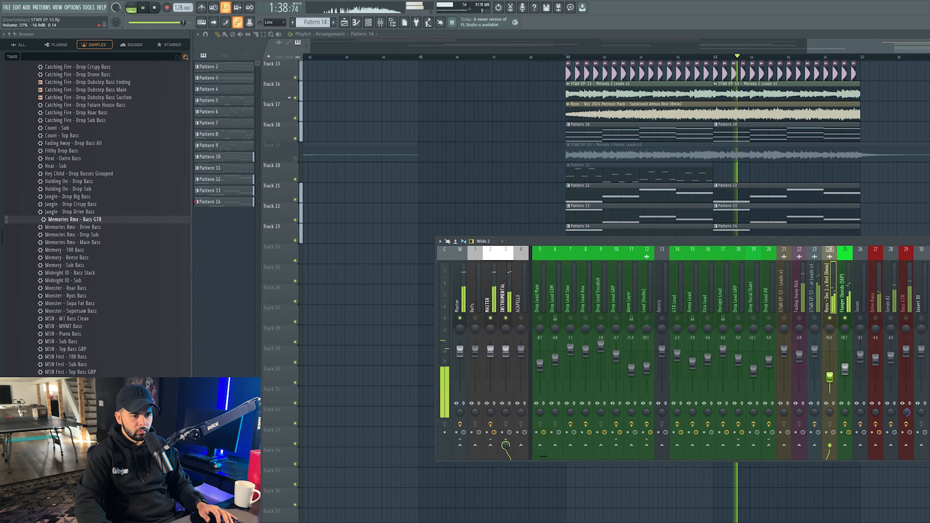
right_click(846, 319)
Step: Copy the chord notes from Pattern 10 and stop playback
double_click(614, 126)
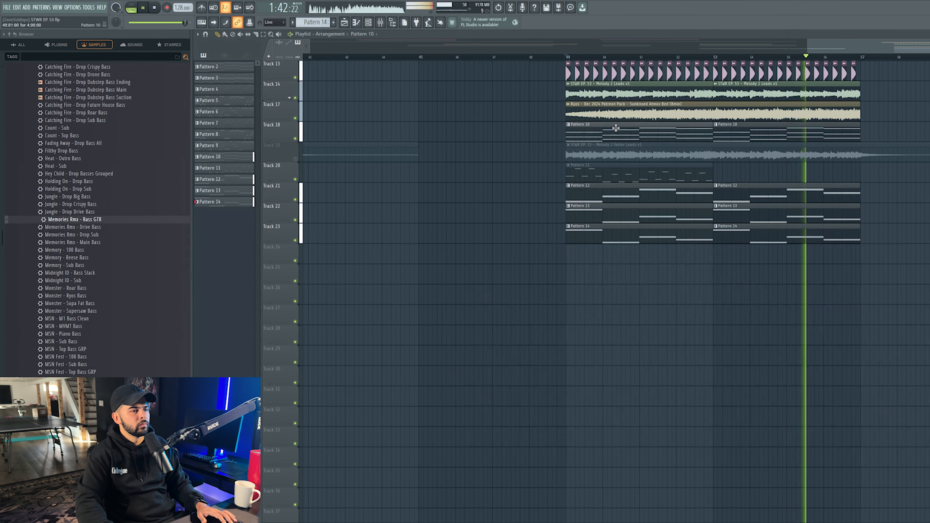
key("Escape")
key("F6")
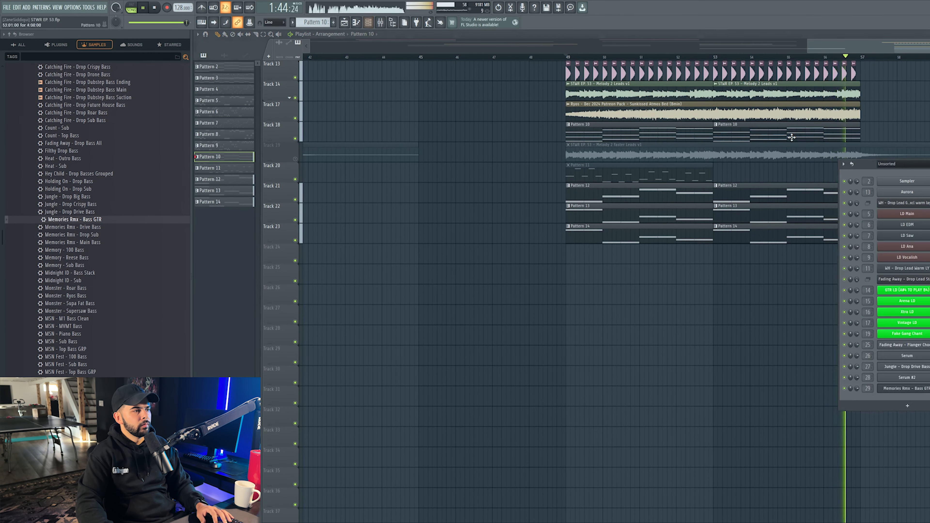
key("space")
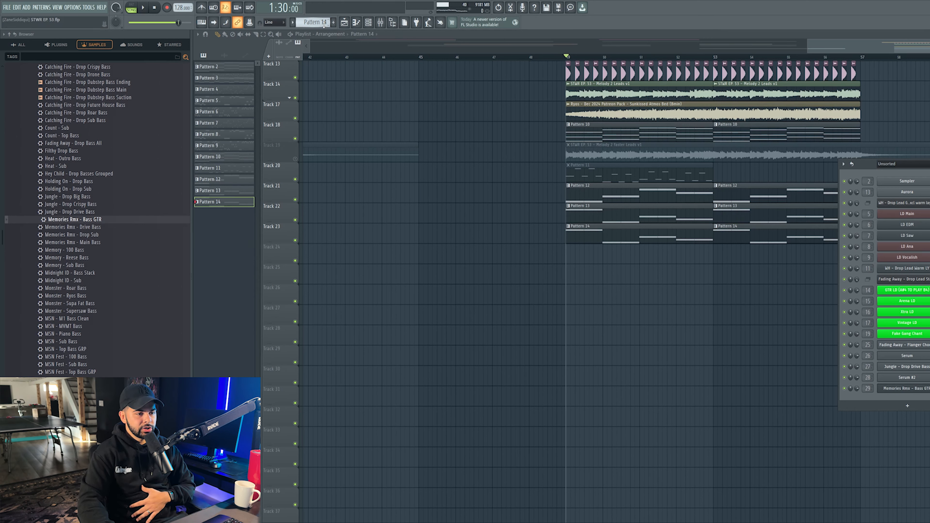
Step: Create Pattern 15 with a new Spire 1.5 channel and paste the copied chords into it
scroll(81, 270, "up", 4)
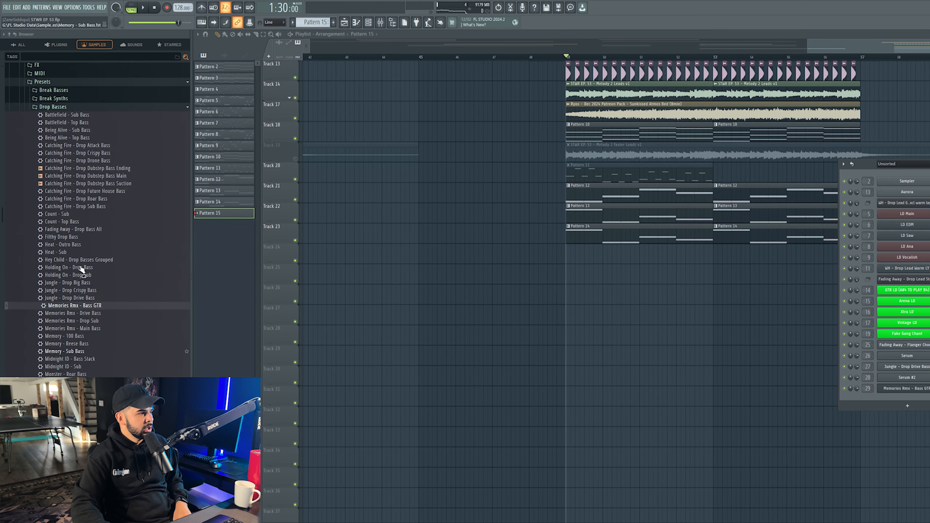
left_click(920, 407)
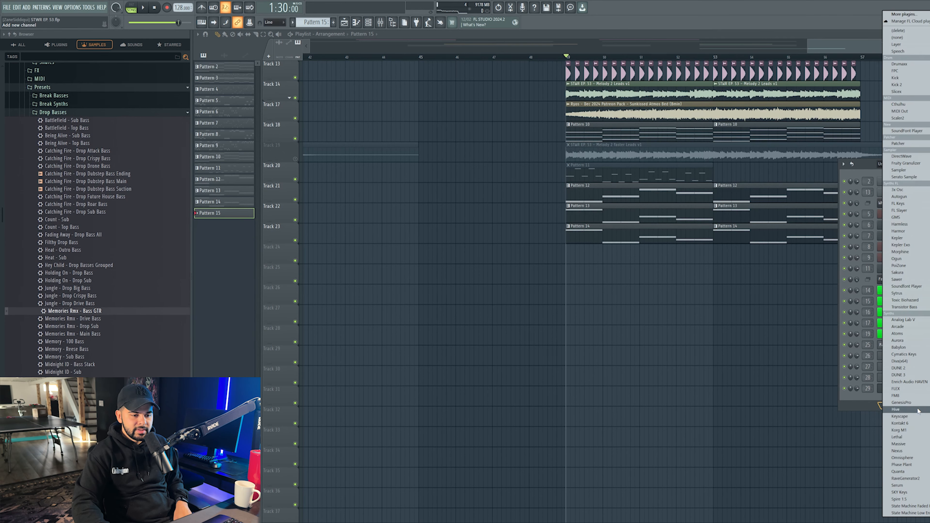
left_click(900, 498)
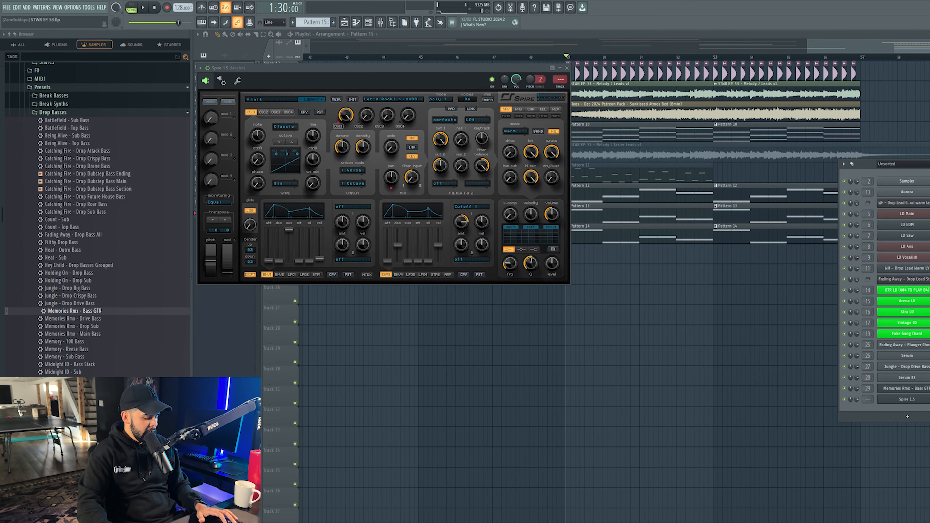
key("F7")
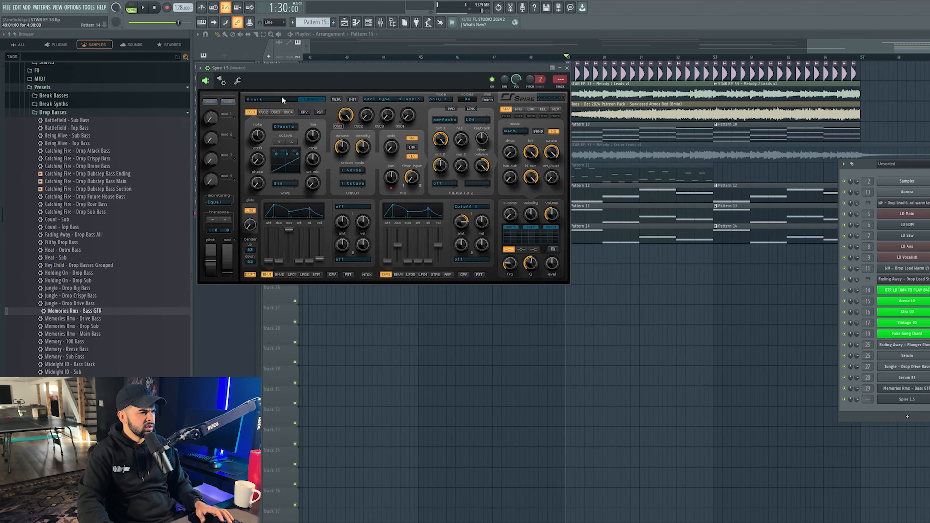
Step: Load Spire's LD Technicolor preset and route the channel to mixer track 30, auditioning it at a reduced volume
left_click(282, 99)
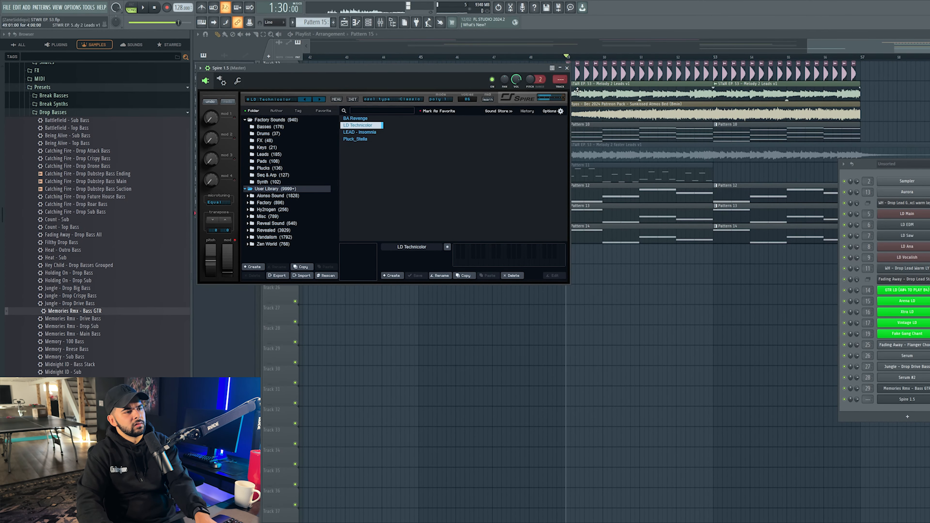
left_click(560, 83)
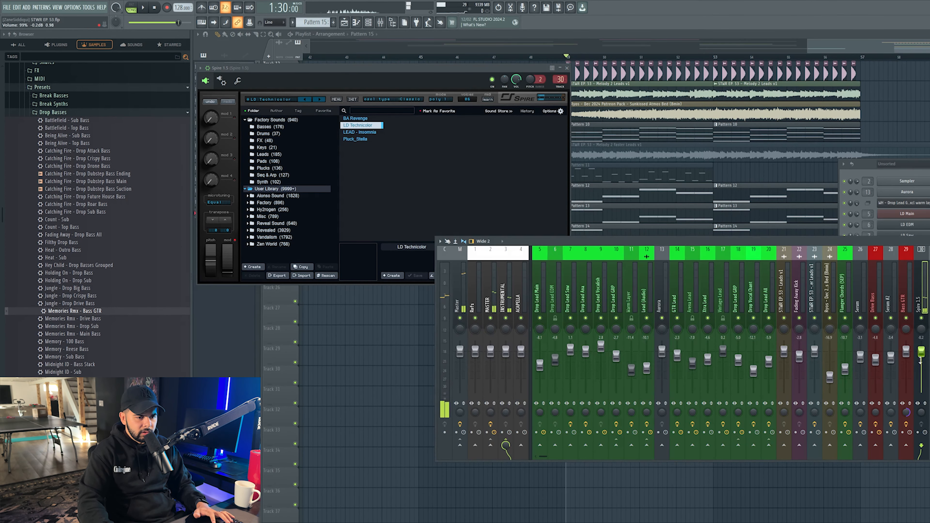
key("space")
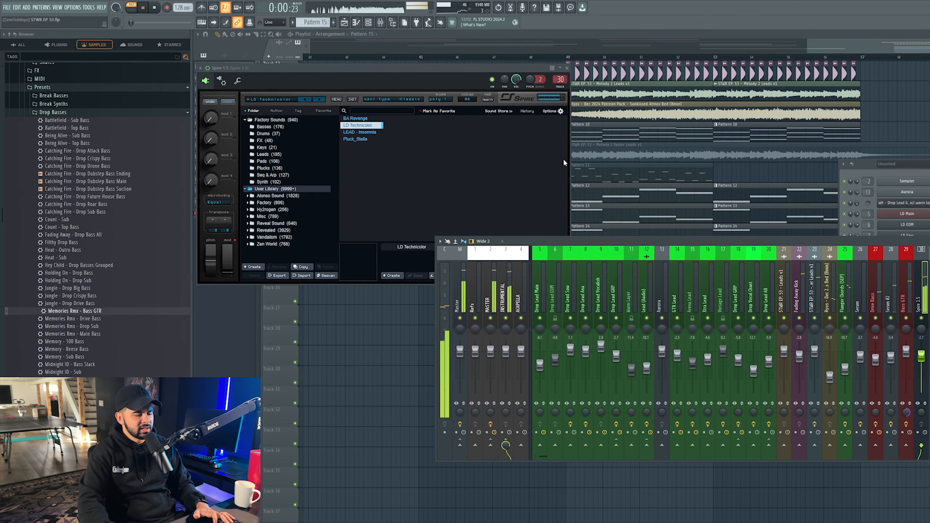
Step: Display the Unsorted channels and check Spire 1.5's chord notes in the piano roll while playing Pattern 15
key("F12")
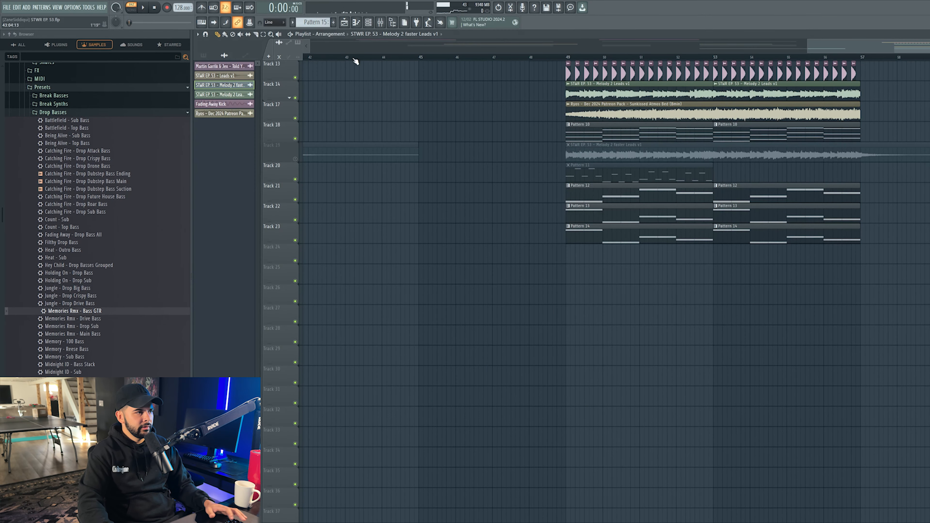
left_click(368, 23)
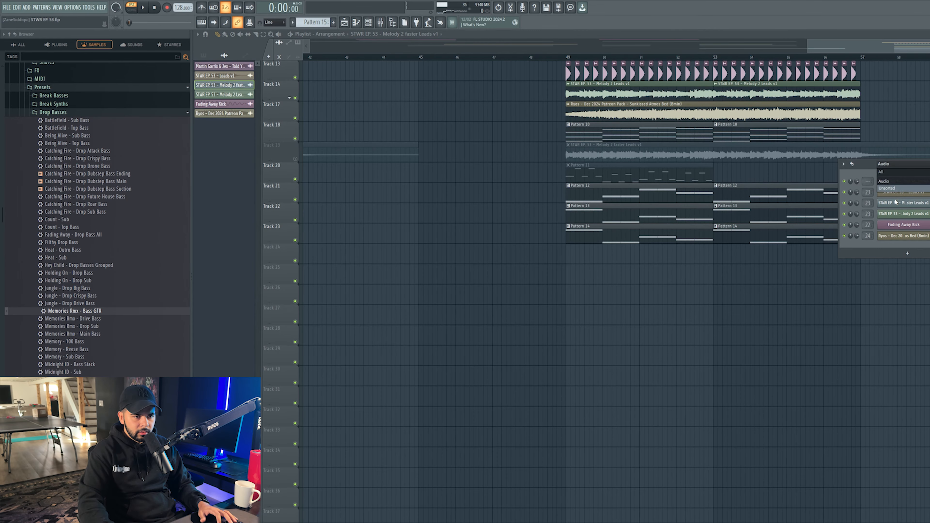
left_click(893, 188)
key("F7")
key("F7")
key("F7")
key("space")
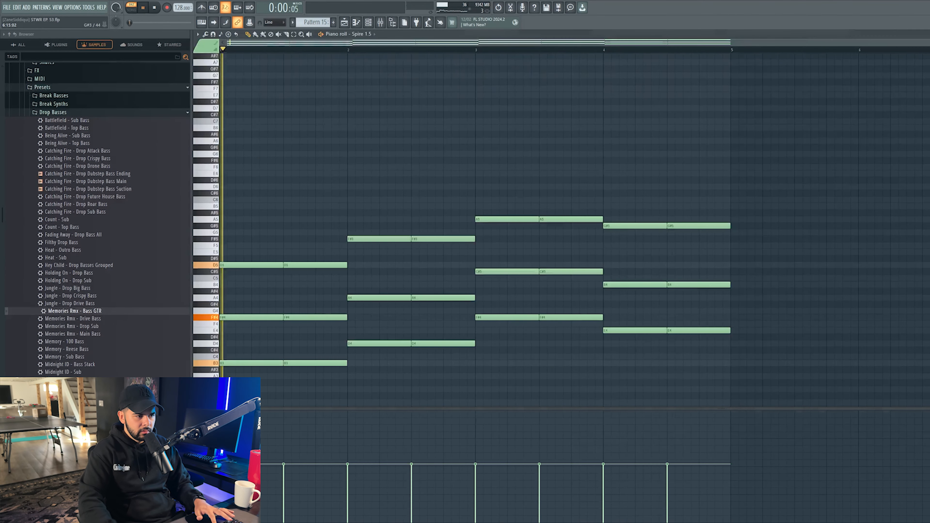
scroll(721, 171, "down", 3)
key("space")
key("space")
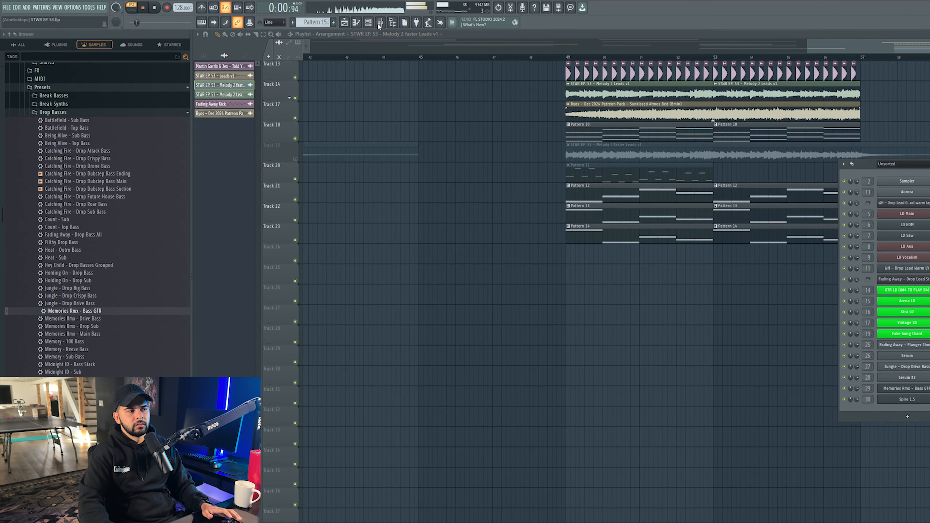
Step: Delete the stray lead audio clip from Track 24 and place Pattern 15 there at bars 49 and 53
left_click(380, 22)
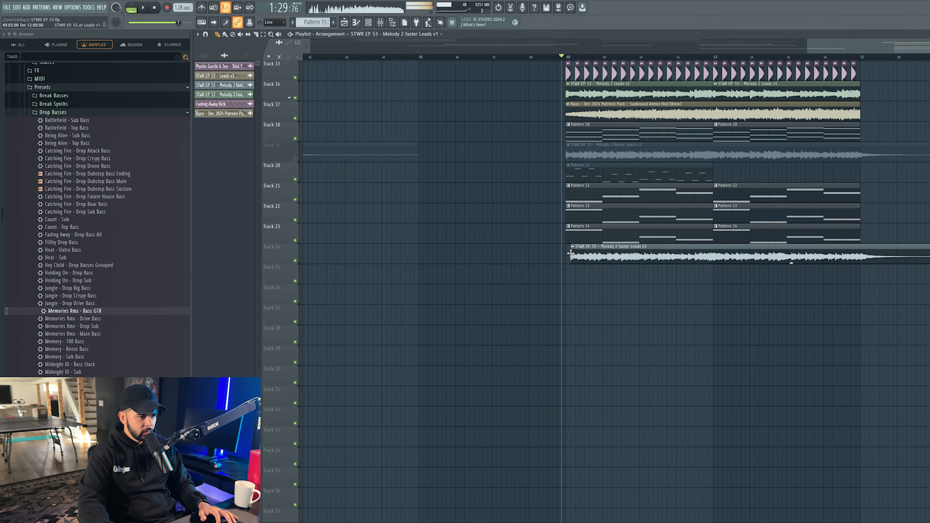
key("space")
right_click(790, 257)
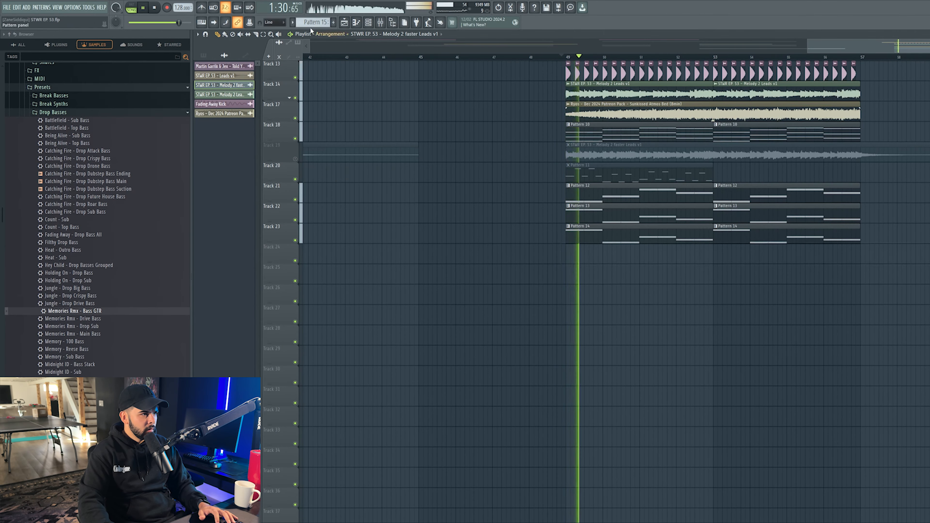
left_click(569, 253)
left_click(730, 253)
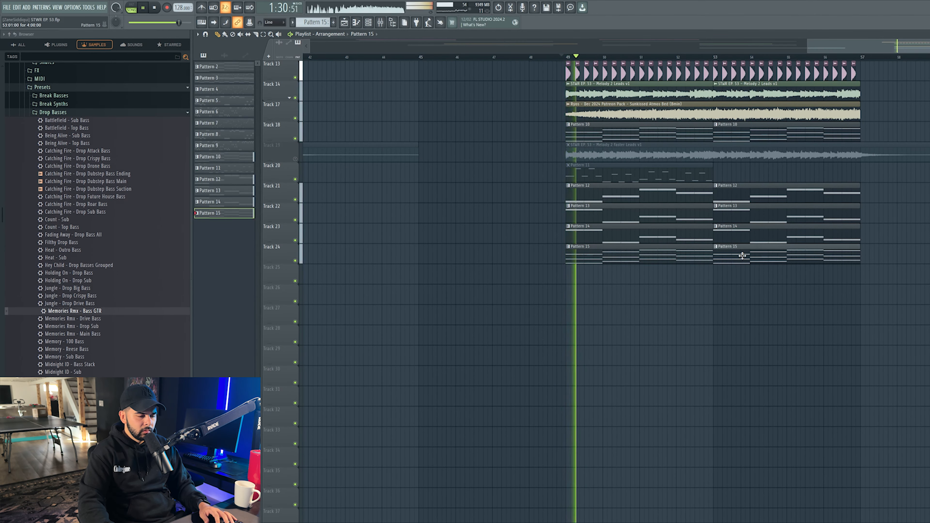
Step: Set the Spire 1.5 mixer track's volume to about -4.6 dB while the drop plays
key("F9")
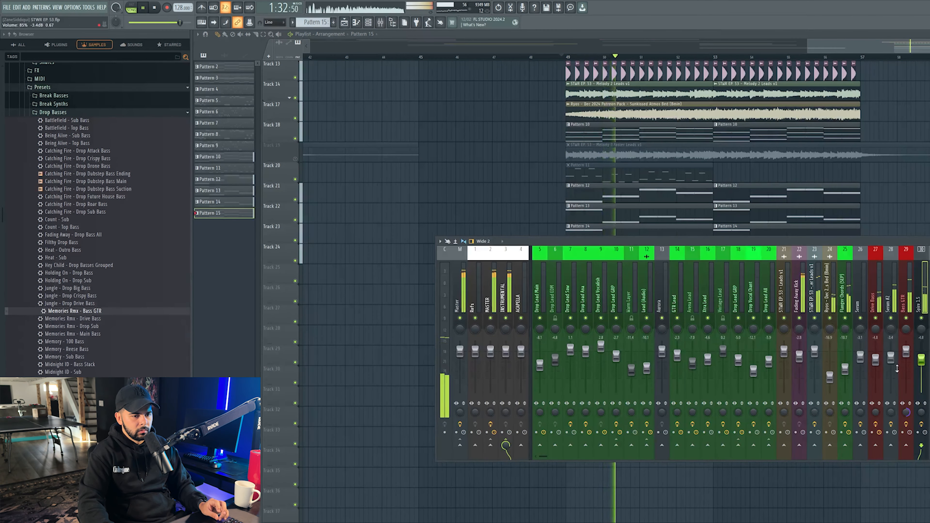
left_click_drag(921, 360, 921, 356)
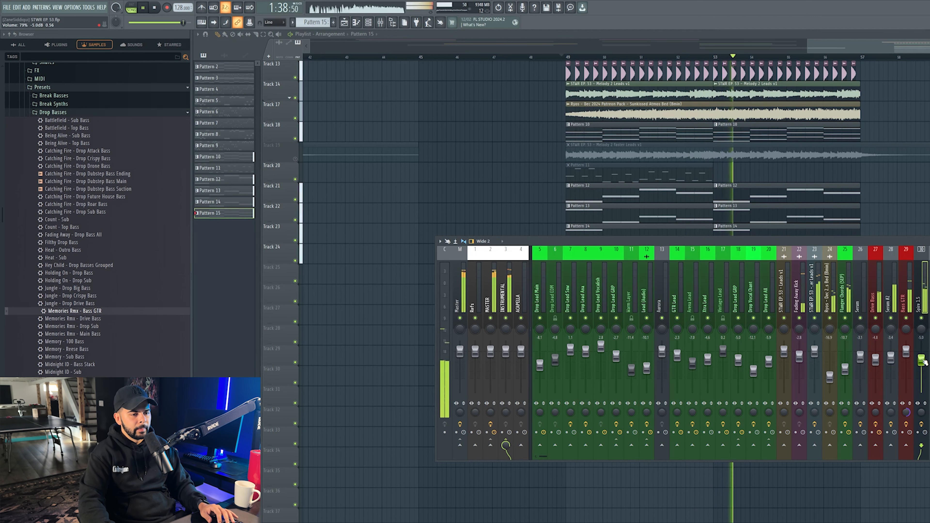
left_click_drag(921, 357, 922, 366)
left_click_drag(820, 362, 821, 361)
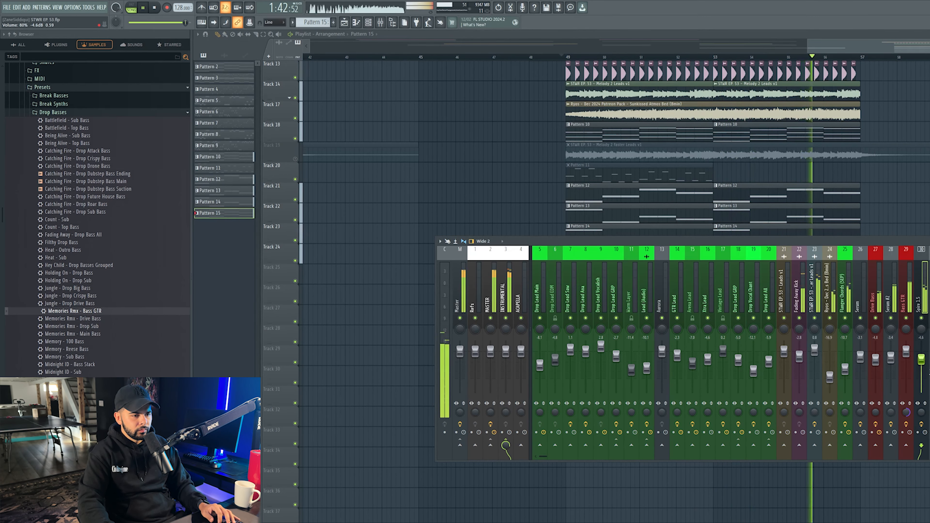
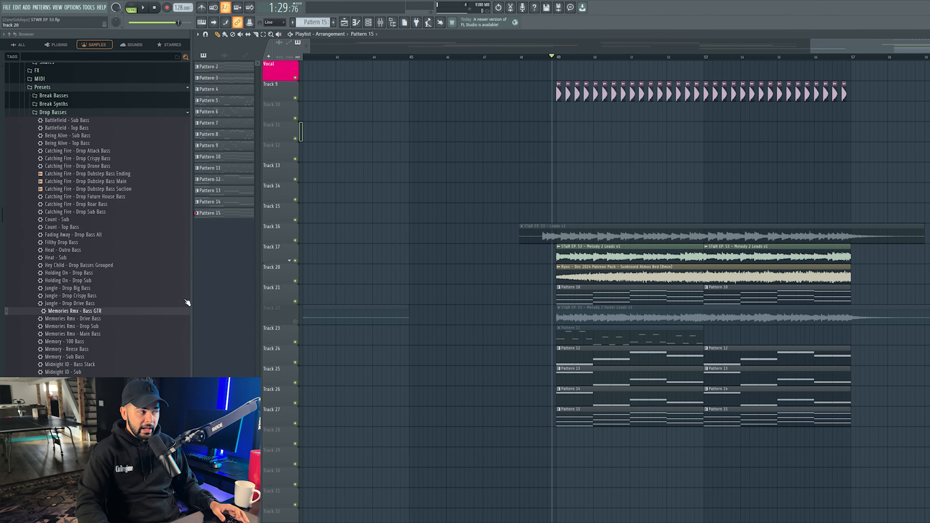
Step: Browse the drum folders in Ryos Ultimate Collection Vol. 1, collapse the Kicks folder and check the Claps folder
scroll(139, 313, "up", 9)
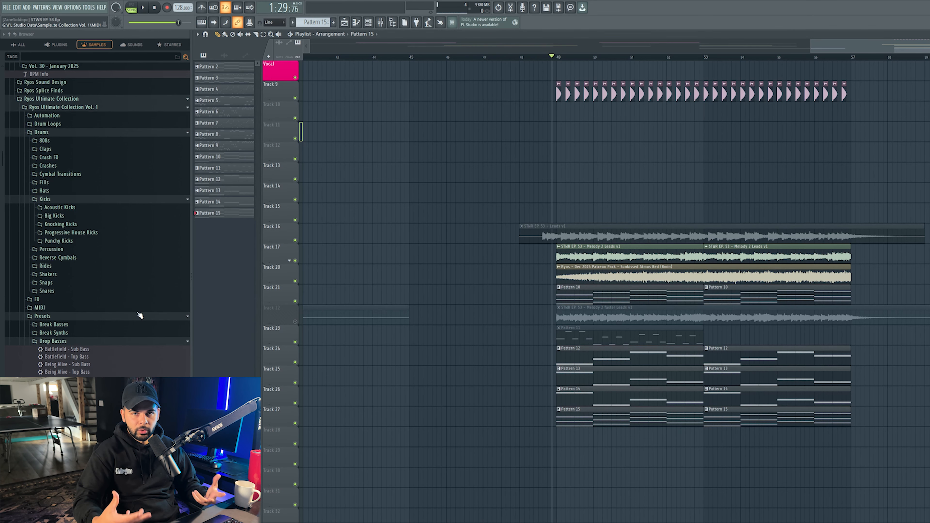
scroll(140, 315, "up", 2)
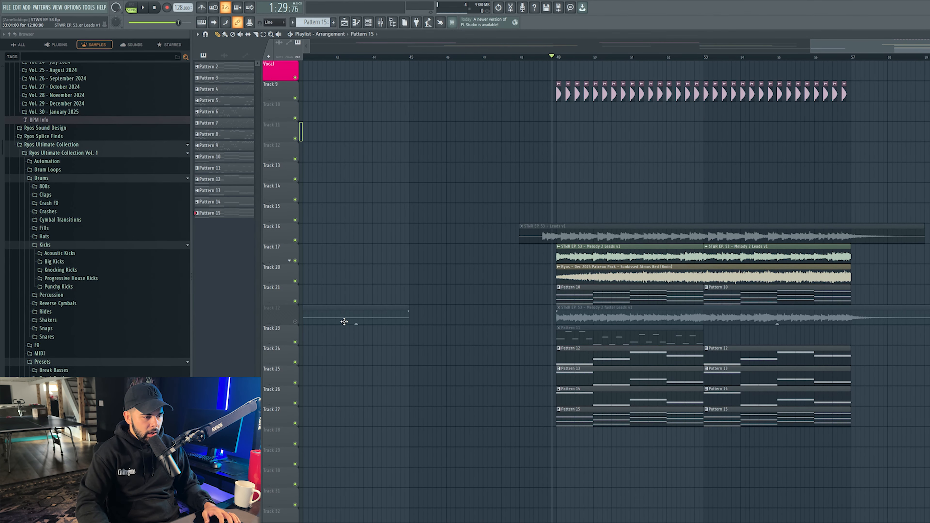
scroll(344, 321, "down", 1)
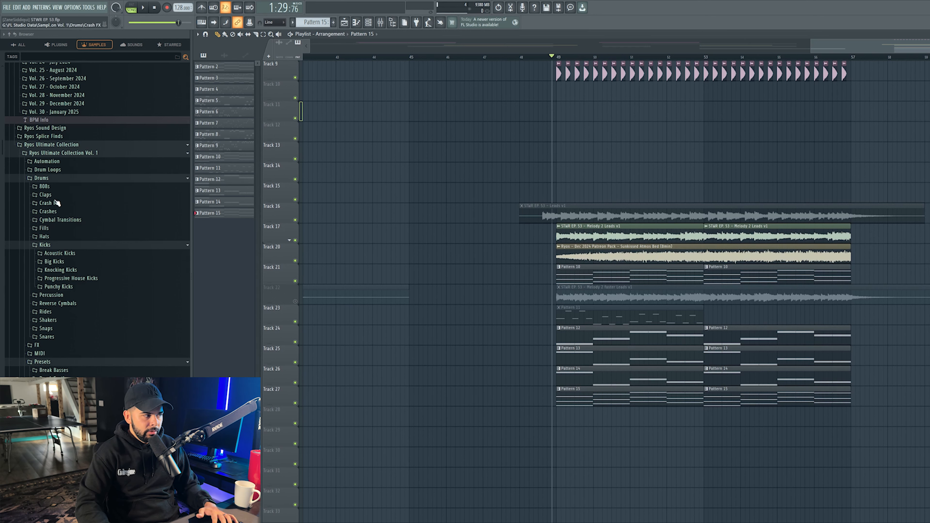
left_click(45, 244)
left_click(49, 197)
left_click(48, 197)
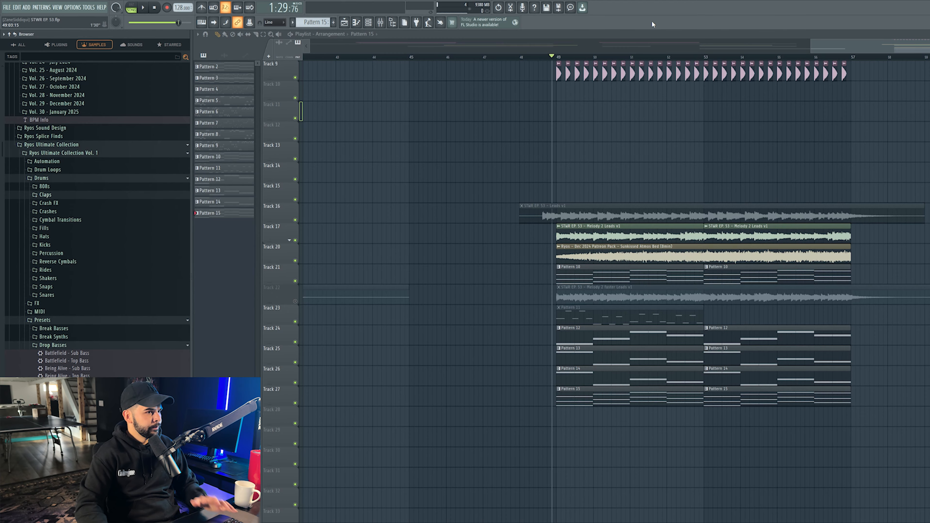
Step: Search the whole sample browser for "noise" and then for "perfect"
left_click_drag(874, 48, 803, 48)
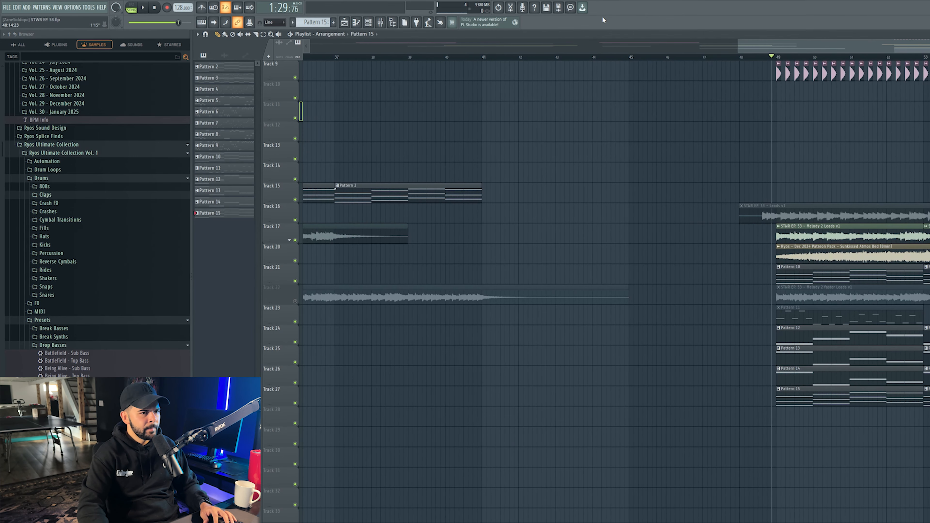
left_click_drag(807, 49, 910, 49)
scroll(847, 60, "up", 2)
scroll(179, 235, "up", 10)
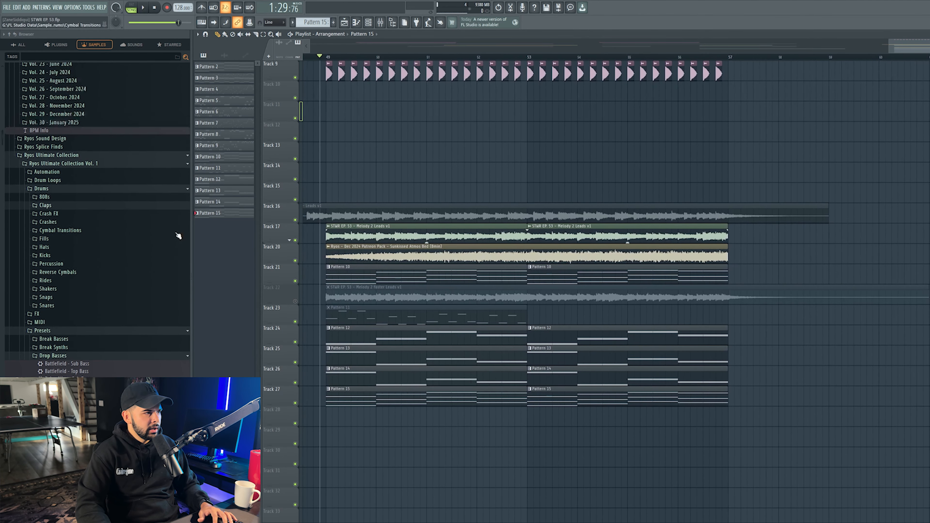
scroll(54, 240, "up", 1)
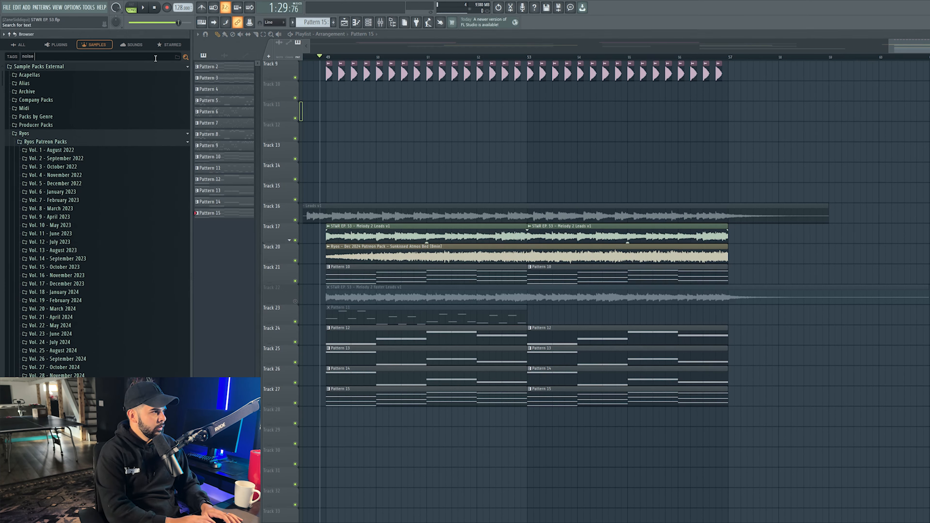
key("Return")
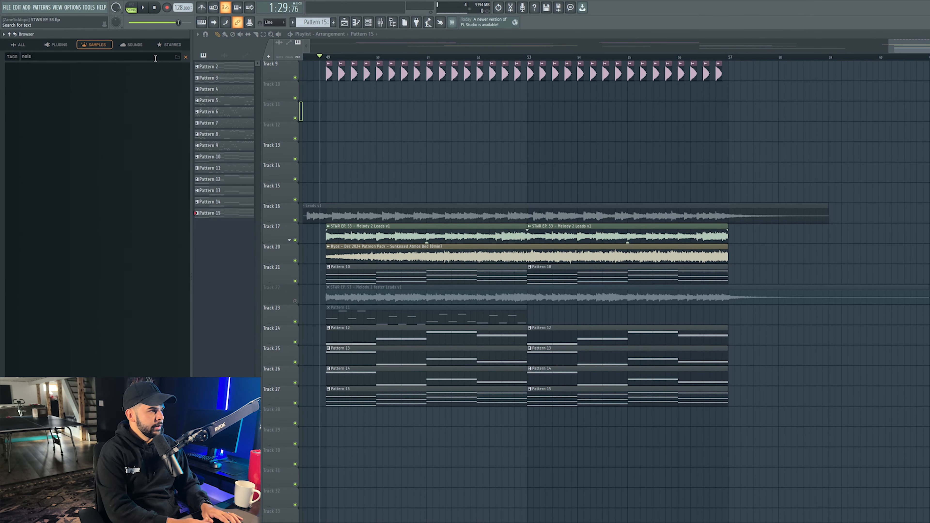
key("BackSpace")
key("BackSpace")
type("perfec")
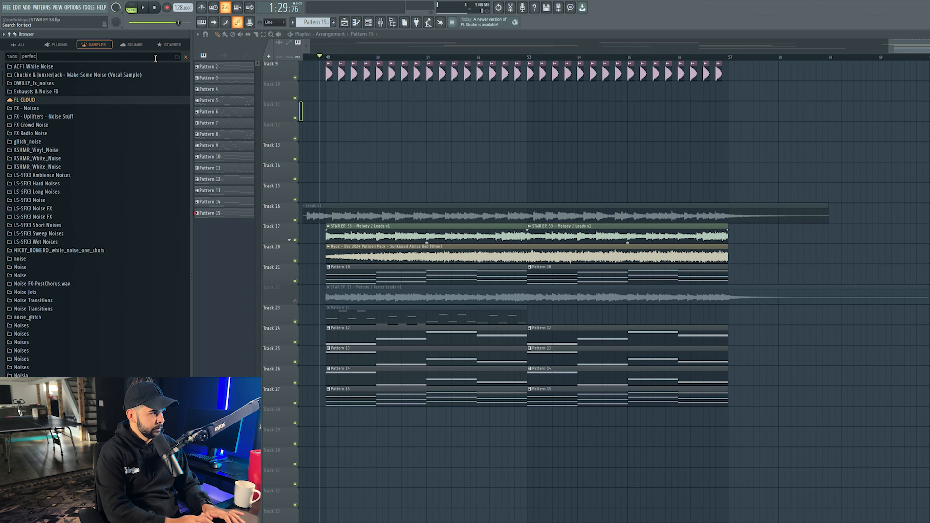
type("t")
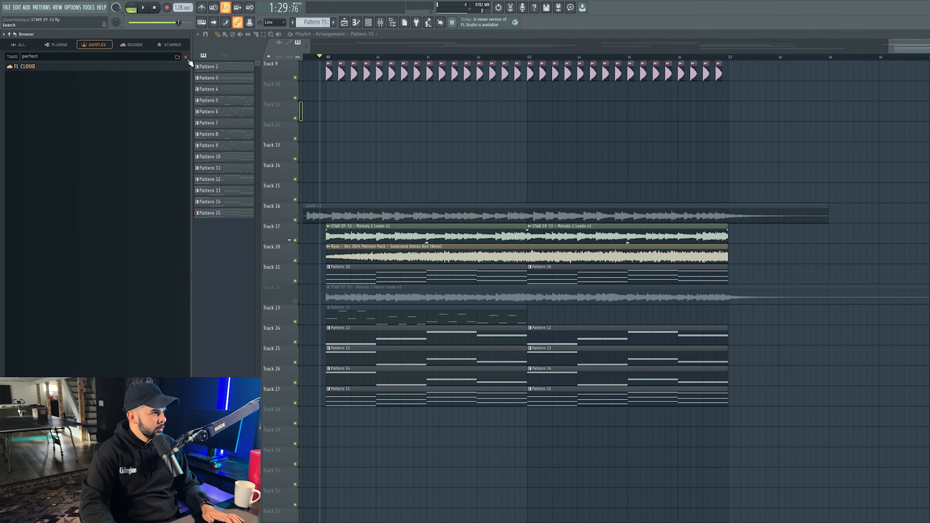
Step: Search the Ryos Patreon Packs folder for "perfect" and place Perfect Prog Ride on Track 10 at bar 49 and Perfect Atmos on Track 15
left_click(185, 57)
scroll(42, 166, "up", 10)
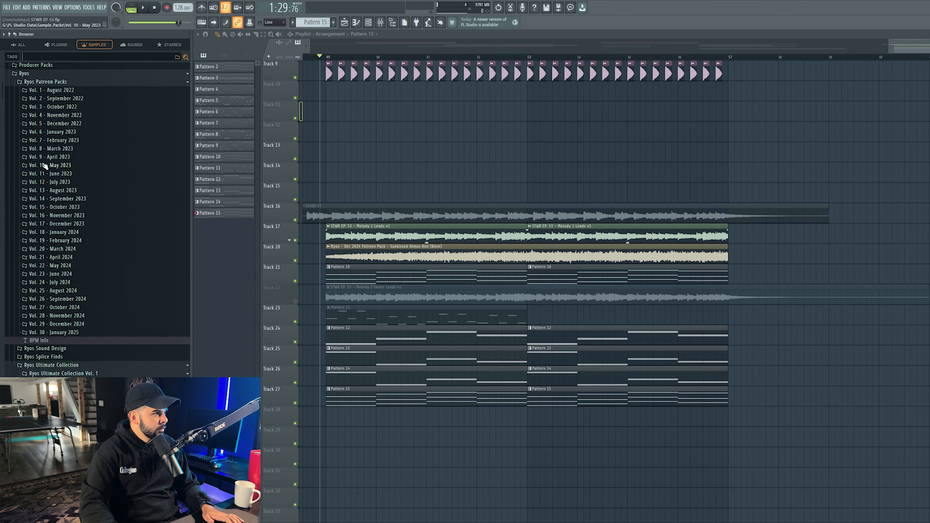
left_click(46, 143)
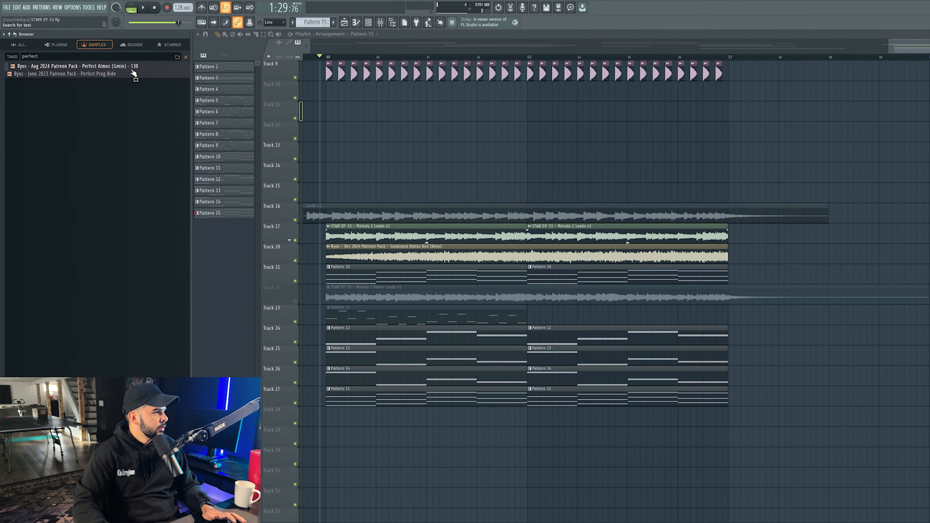
left_click_drag(115, 75, 326, 90)
left_click_drag(75, 69, 471, 192)
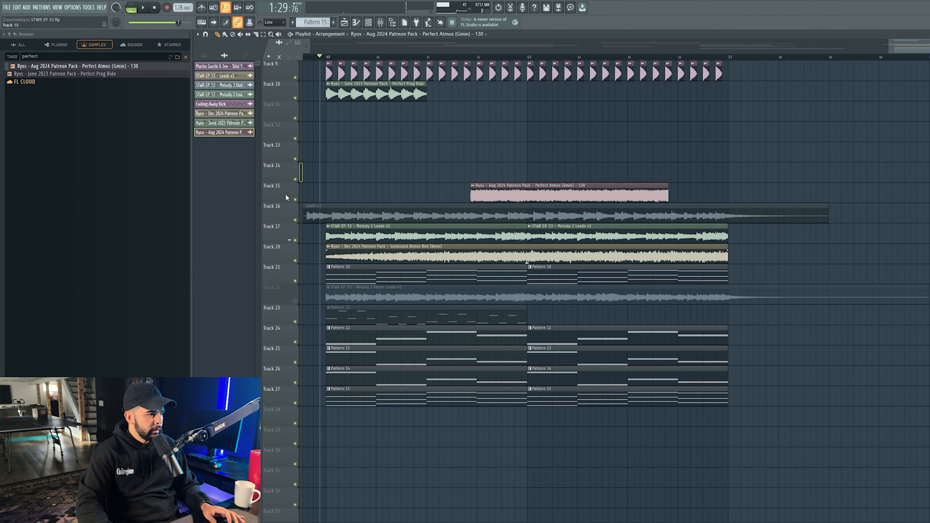
Step: Mute Track 15, route the Perfect Prog Ride clip to mixer track 32 and lower its volume to about -12.3 dB during playback
left_click(295, 198)
key("space")
left_click_drag(417, 74, 410, 74)
double_click(391, 95)
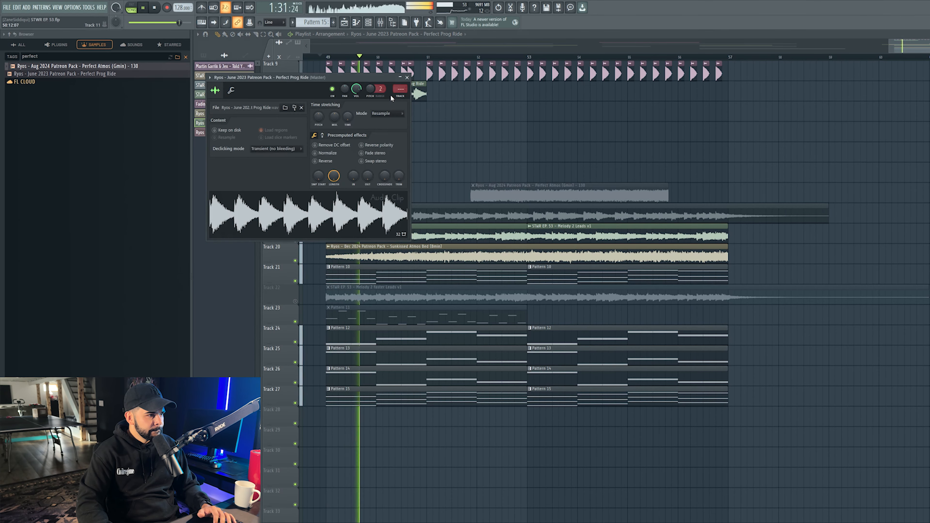
key("space")
double_click(400, 89)
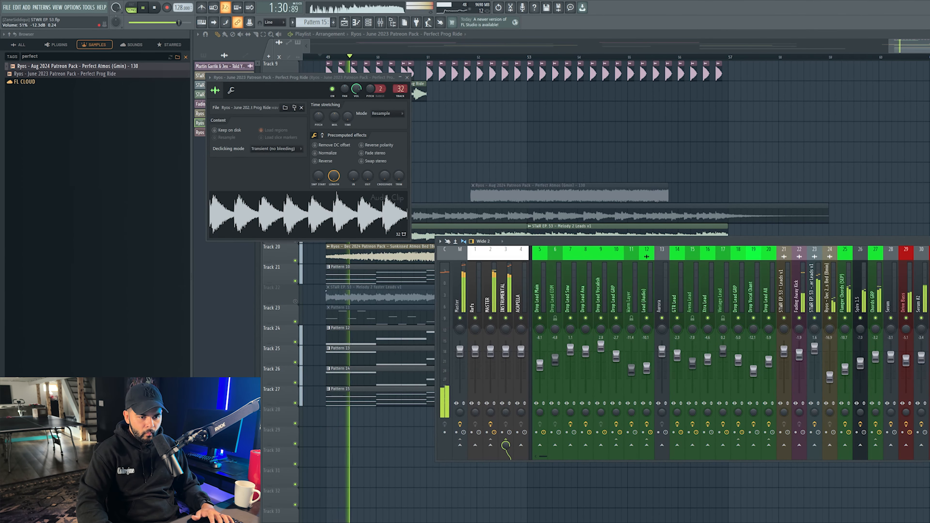
Step: Repeat the Perfect Prog Ride clip on Track 10 at bars 51 and 53
left_click_drag(433, 94, 427, 94)
key("b")
left_click(529, 92)
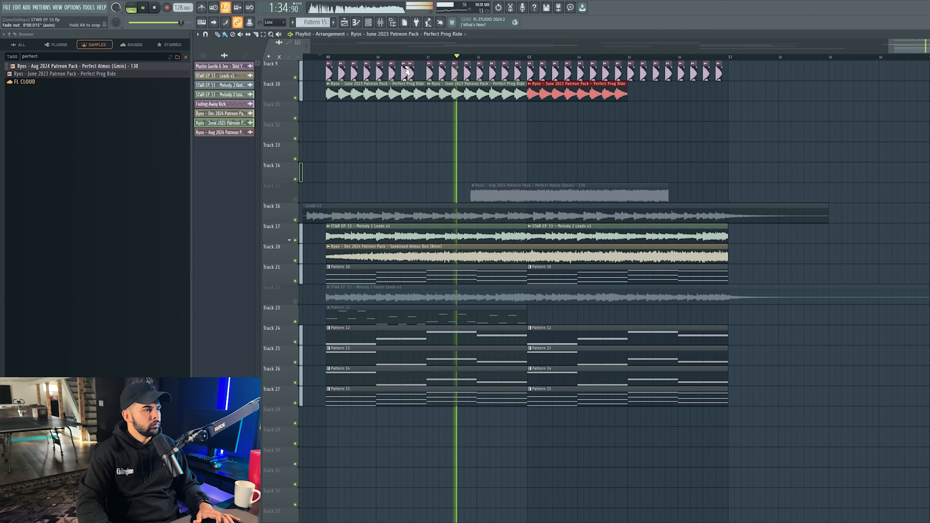
Step: Move the displaced kick on Track 9 back to its even spacing and add another Perfect Prog Ride clip at bar 55
scroll(410, 58, "up", 3)
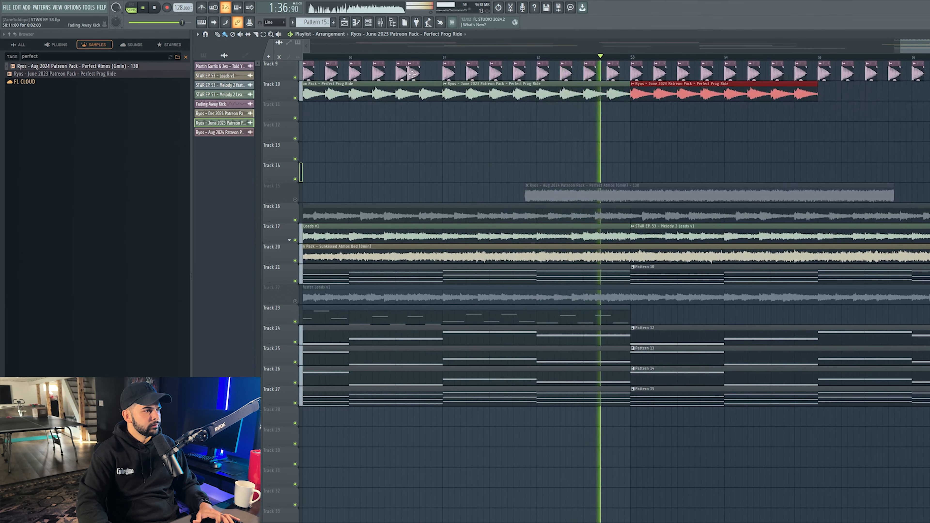
left_click_drag(410, 72, 421, 72)
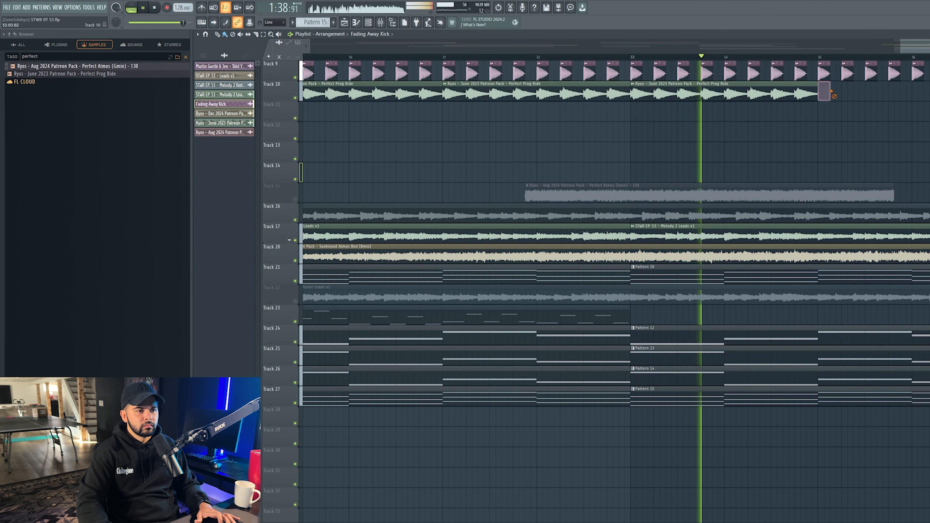
left_click(823, 90)
scroll(407, 48, "down", 3)
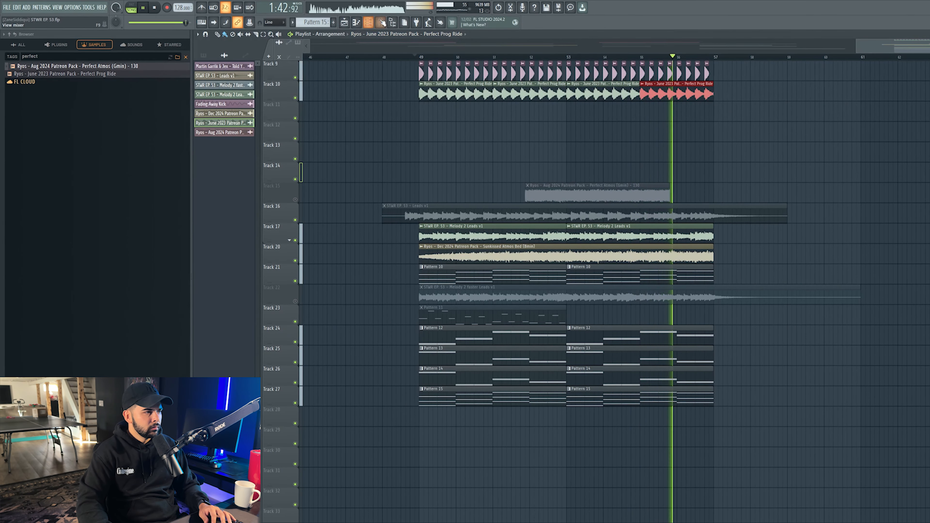
Step: Solo the Perfect Atmos clip, route it to mixer track 33 and add Kickstart 2 with the second curve of the lower row
key("F9")
key("space")
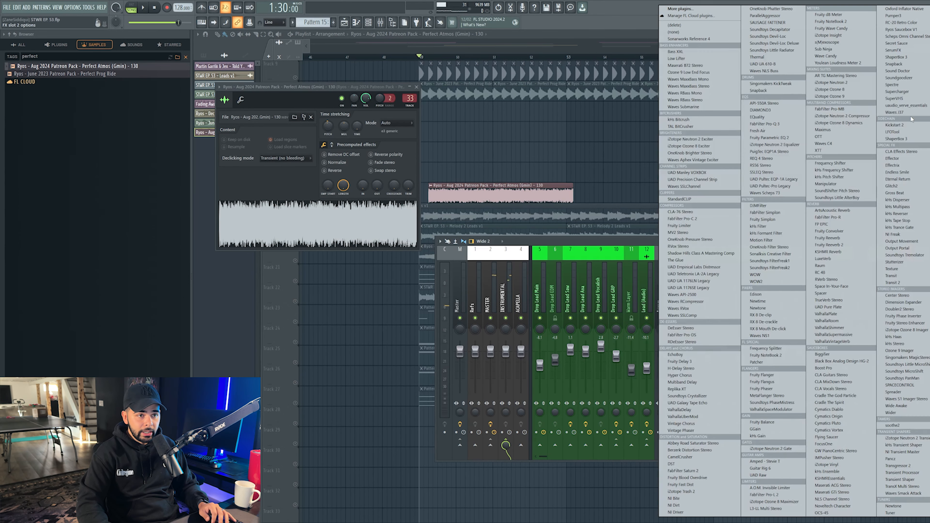
left_click(899, 125)
key("space")
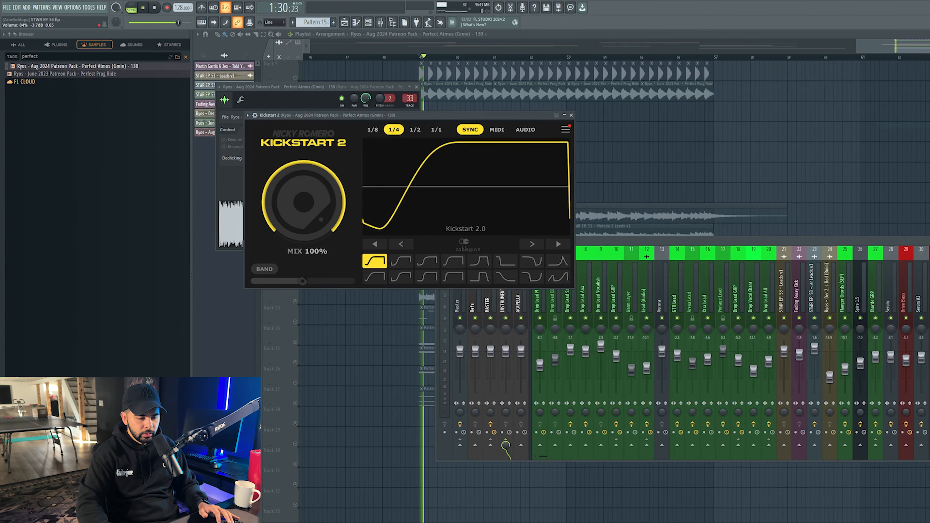
left_click(400, 277)
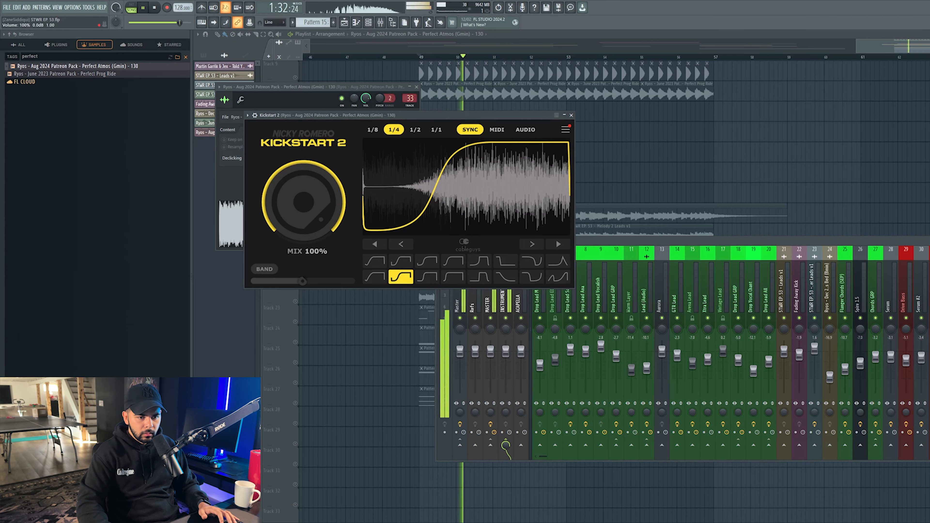
key("space")
key("F12")
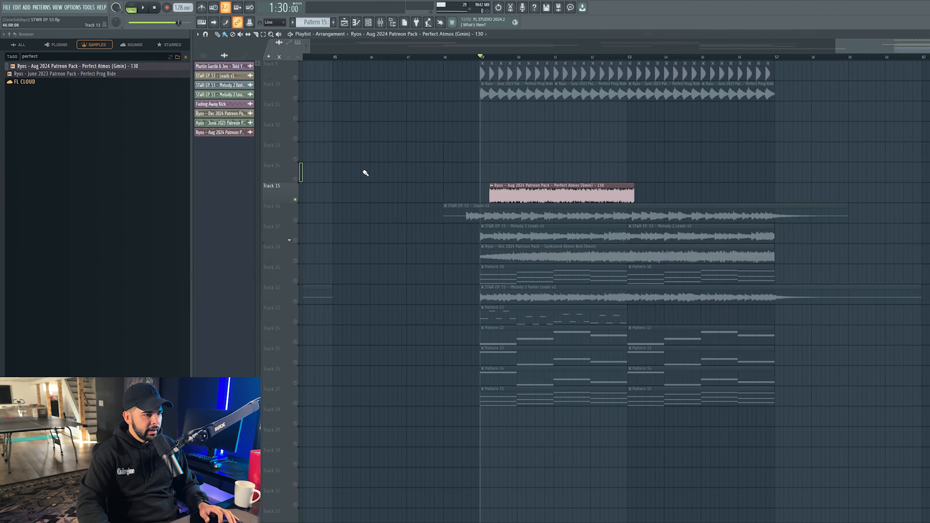
Step: Move the Perfect Atmos clip to start at bar 49 and audition it together with Track 20's Sunkissed Atmos Bed
left_click_drag(549, 189, 540, 188)
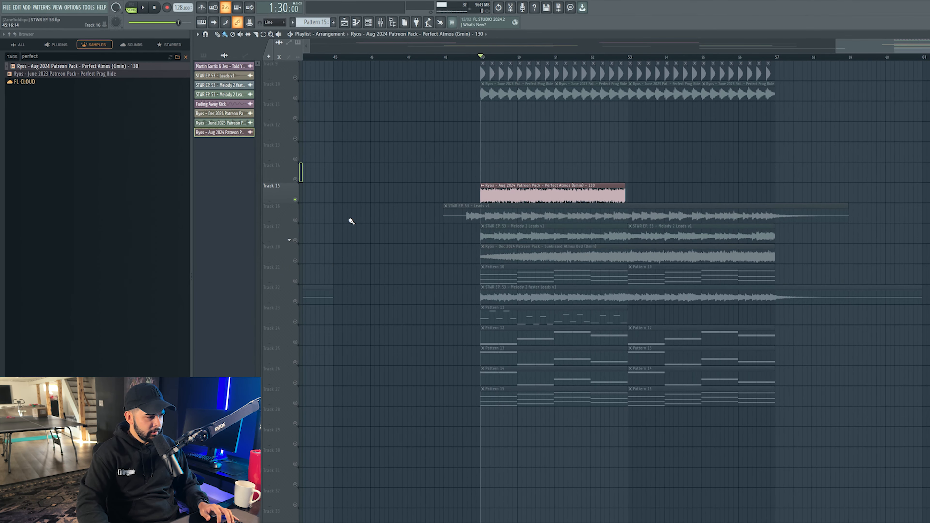
left_click(298, 261)
key("space")
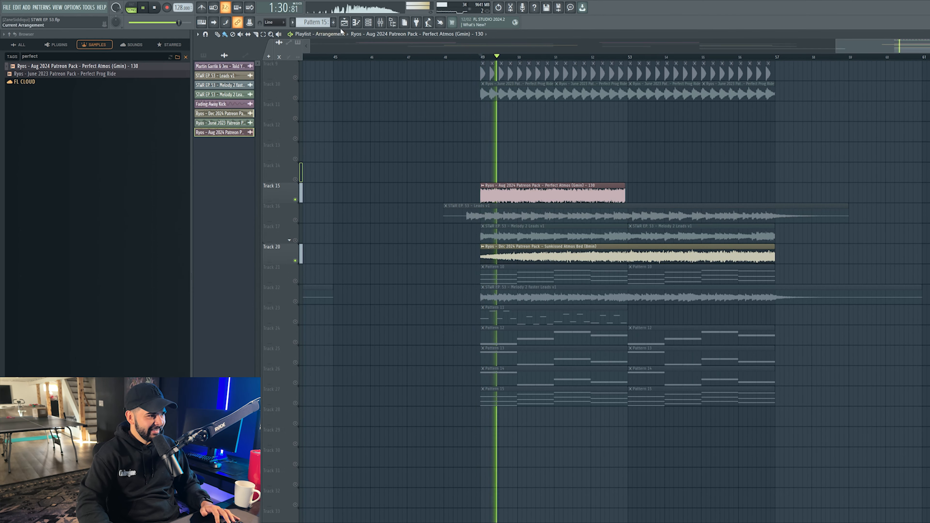
key("F9")
key("space")
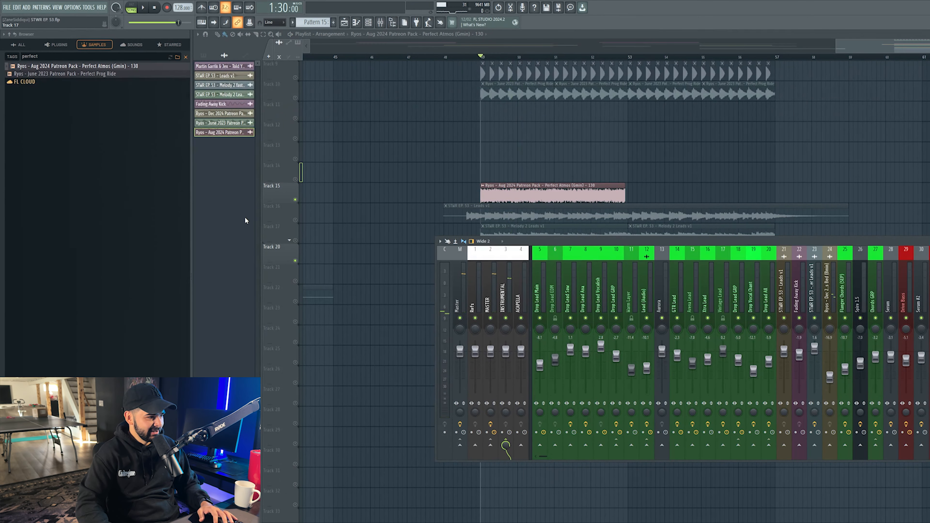
Step: Move the Perfect Atmos track down to Track 16 and audition it with the atmosphere on Track 20 and chords on Track 21
left_click_drag(289, 195, 290, 214)
scroll(298, 220, "down", 1)
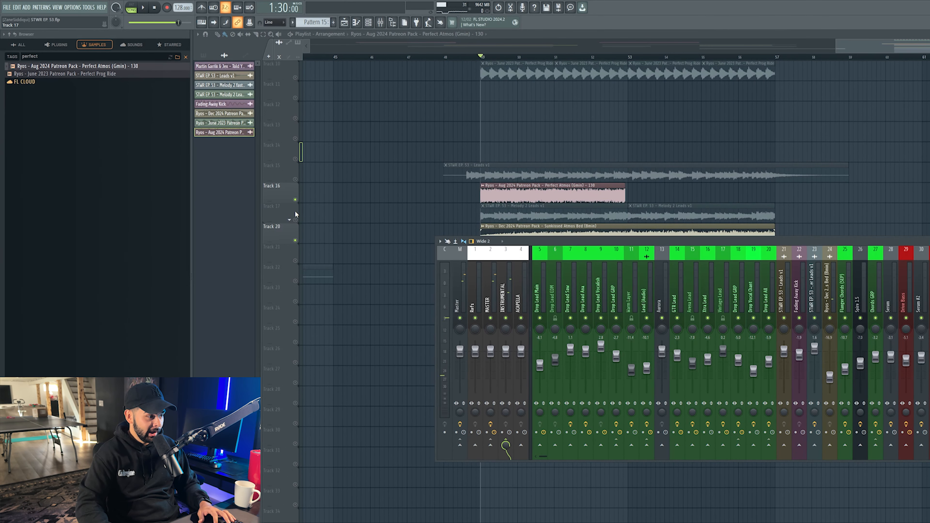
key("F9")
key("space")
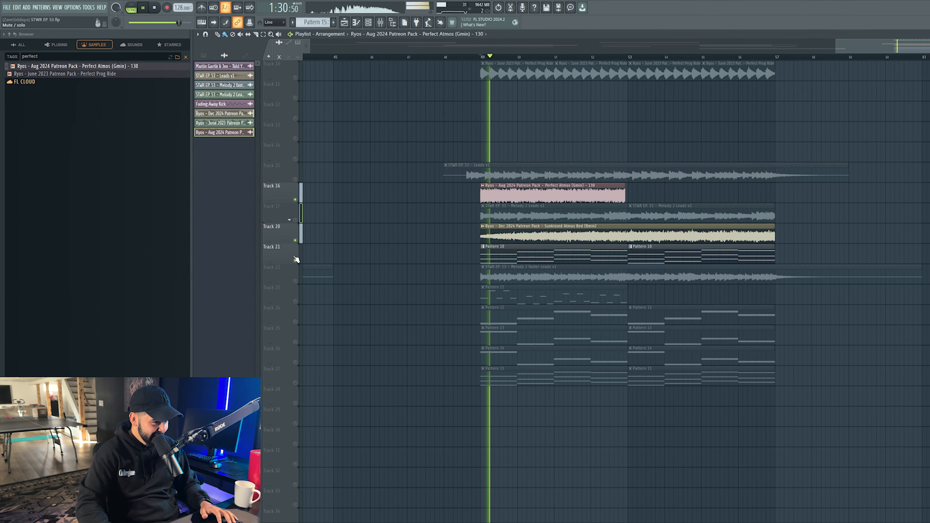
key("space")
key("F9")
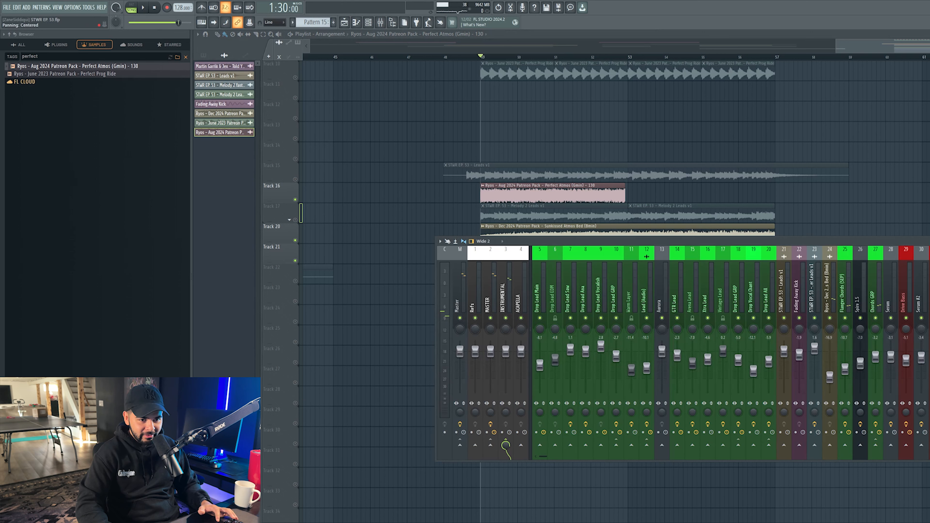
key("space")
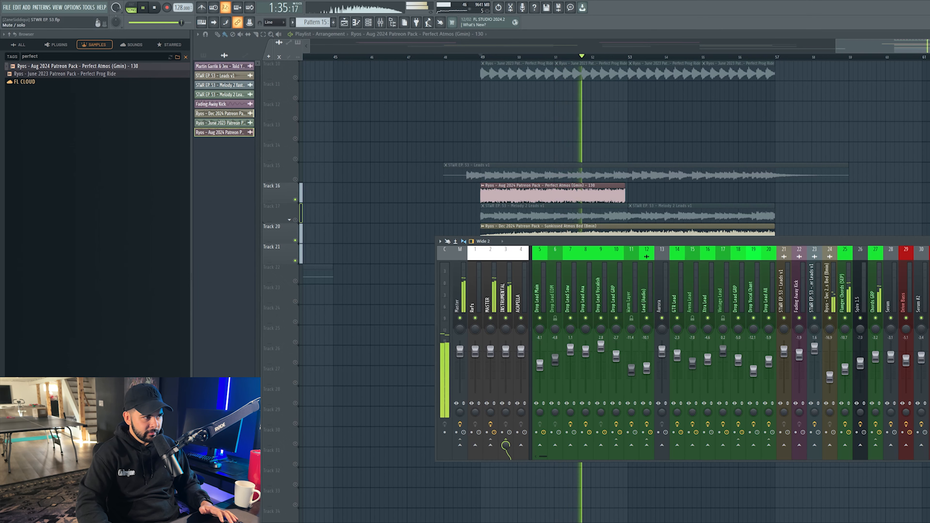
key("F9")
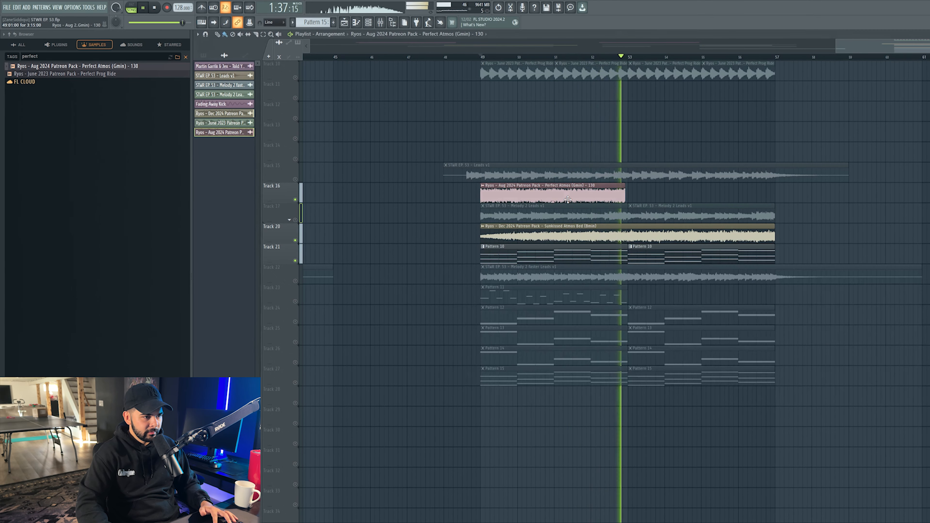
Step: Extend the Perfect Atmos clip to four bars, end the solo on Track 16, and mute and select the clip
double_click(568, 200)
left_click(411, 88)
key("space")
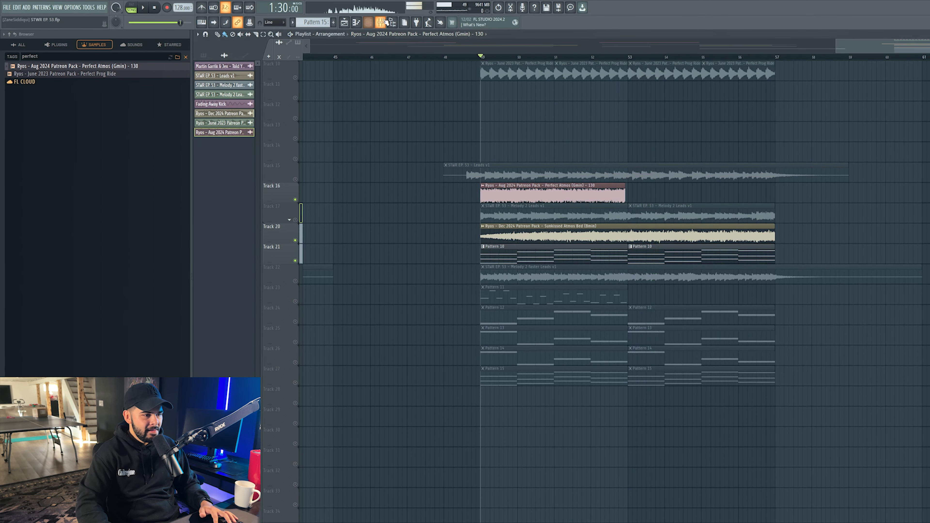
left_click(385, 22)
key("F9")
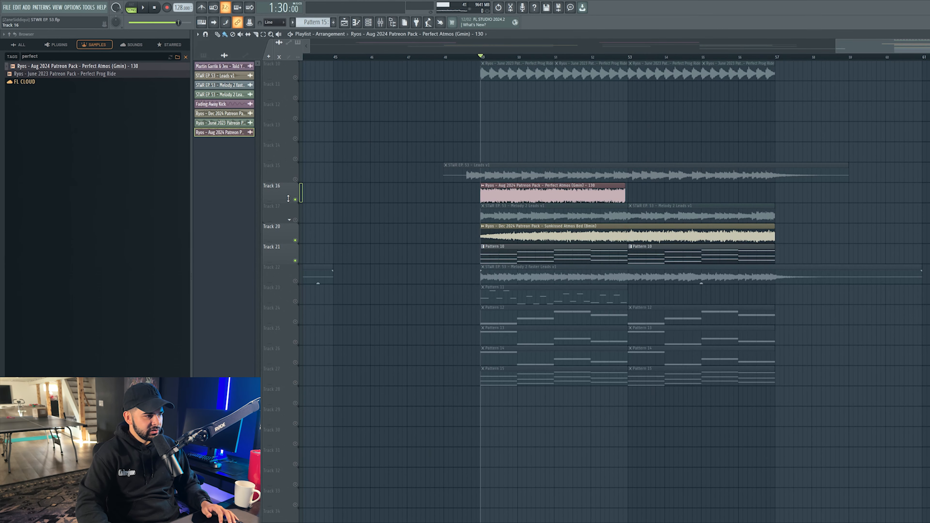
right_click(295, 199)
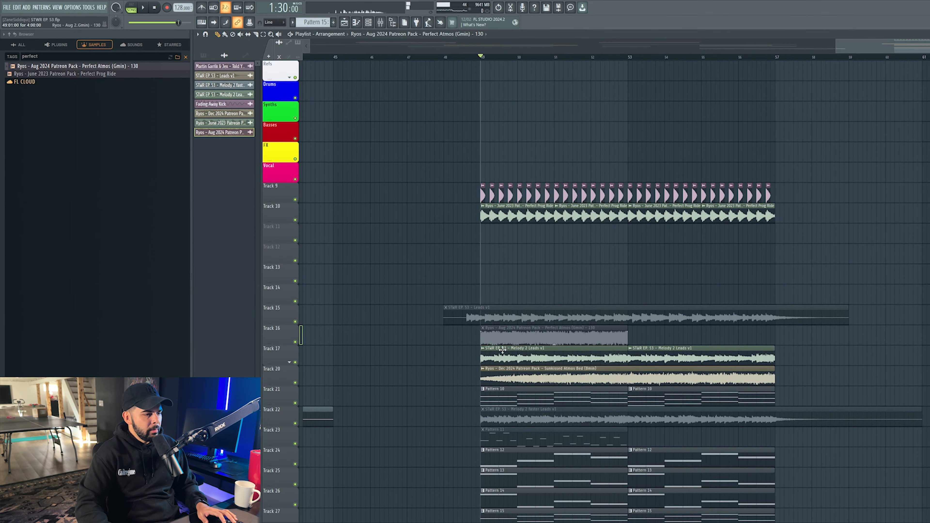
left_click_drag(452, 335, 635, 339)
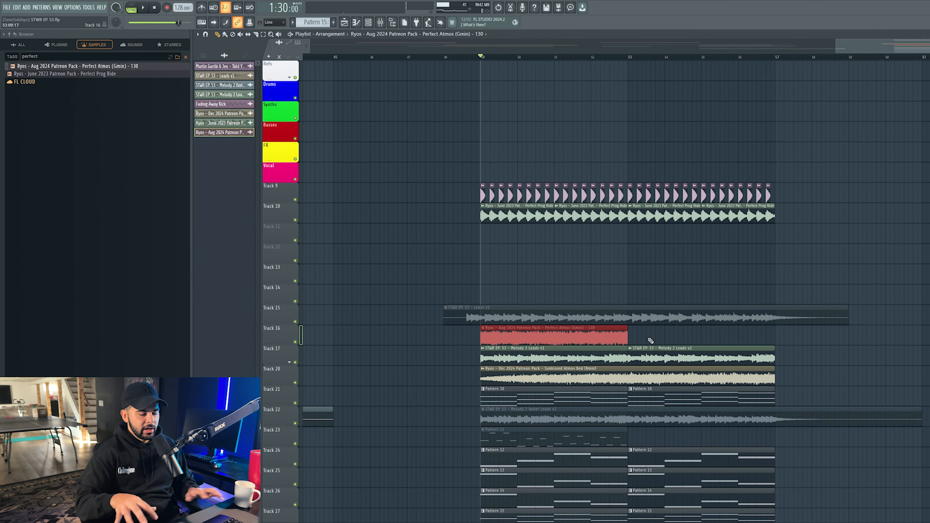
Step: Clear the sample search and open the Vol. 29 - December 2024 folder to preview the Apollo Clap Fill
left_click(185, 57)
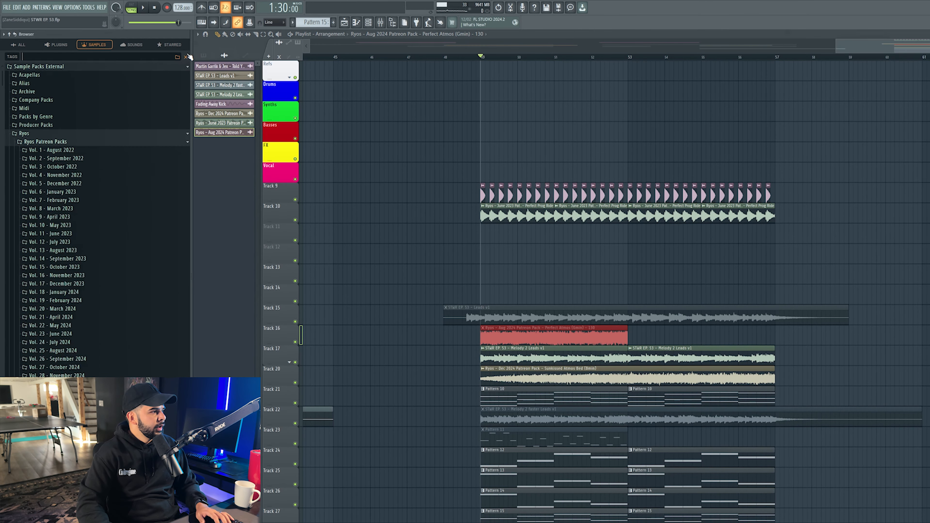
scroll(62, 321, "down", 5)
left_click(66, 109)
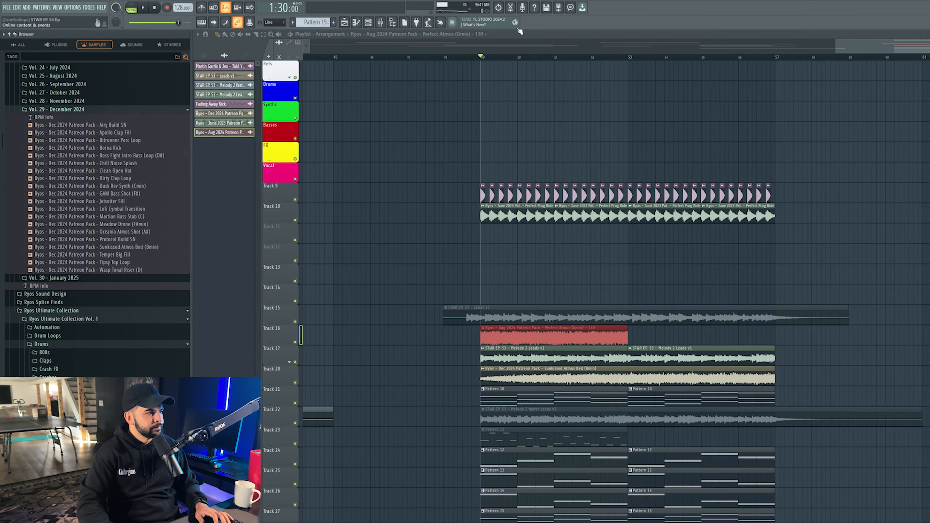
scroll(547, 58, "up", 4)
left_click(121, 149)
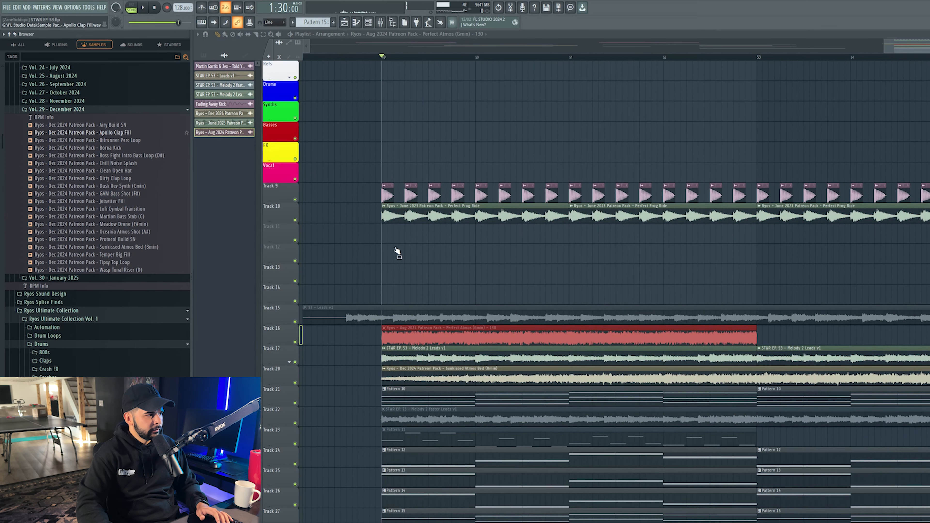
Step: Place the Apollo Clap Fill on Track 11 in the last half of bar 50 and route it to mixer track 34
left_click_drag(397, 253, 518, 243)
key("space")
double_click(544, 236)
key("F9")
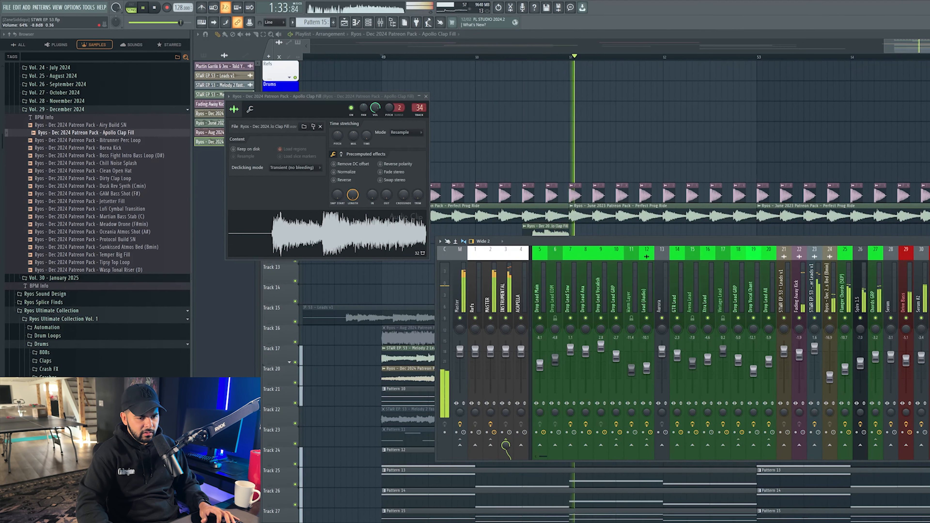
Step: Play the drop from bar 49 and check the Apollo Clap Fill's balance against the other mixer tracks
left_click(493, 57)
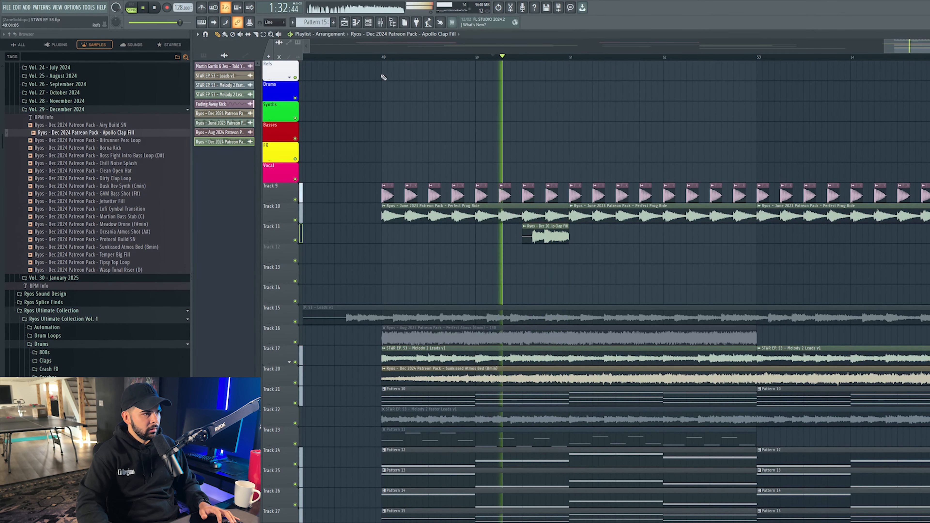
key("space")
key("space")
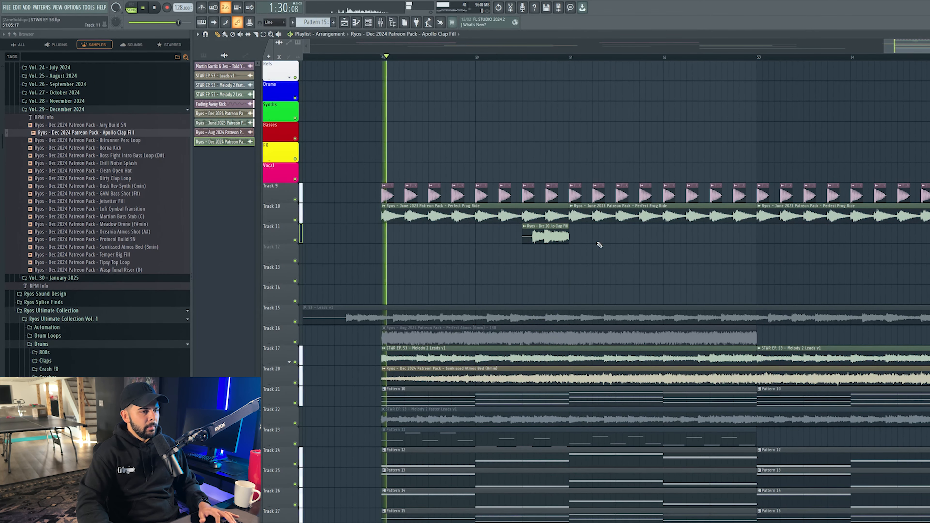
key("F9")
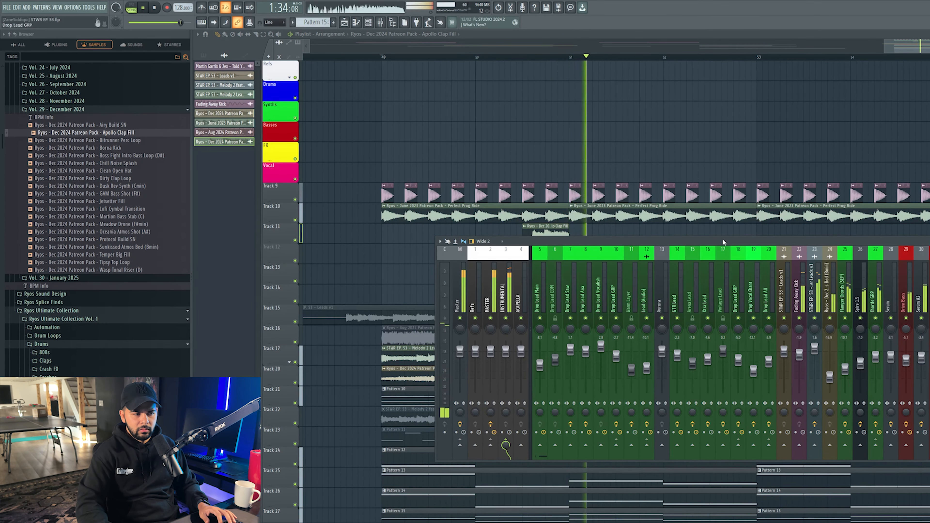
key("F9")
key("space")
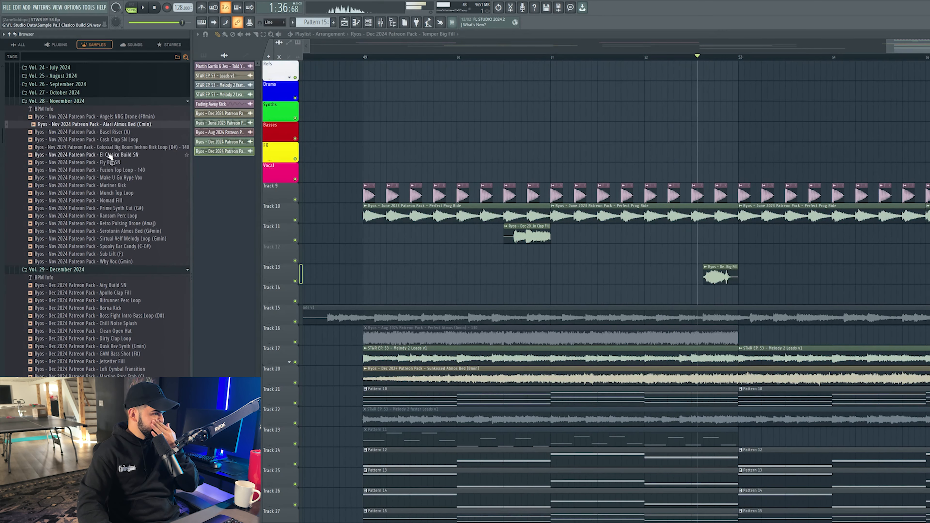
Step: Preview the November 2024 samples and replace the Temper Big Fill on Track 13 with the Nomad Fill, ending at bar 53
left_click(110, 156)
left_click(114, 162)
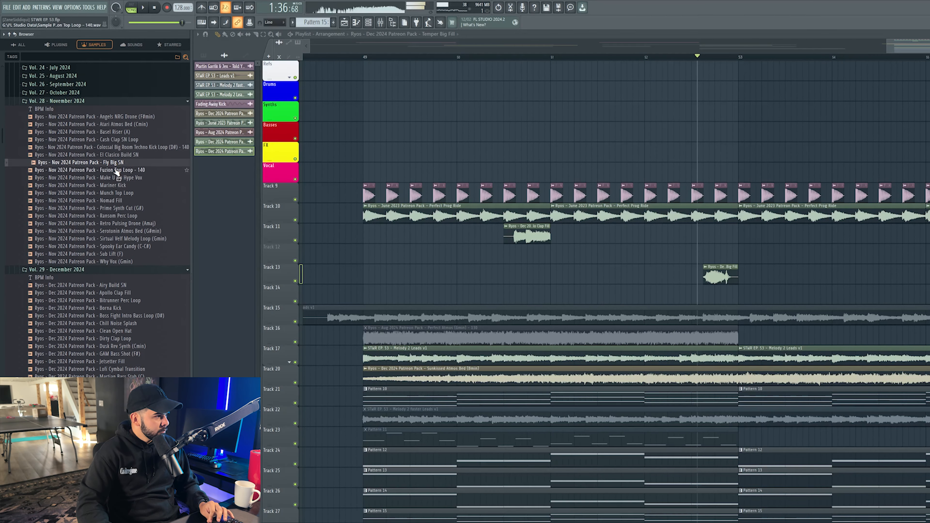
left_click_drag(120, 201, 395, 255)
left_click_drag(728, 280, 727, 279)
key("space")
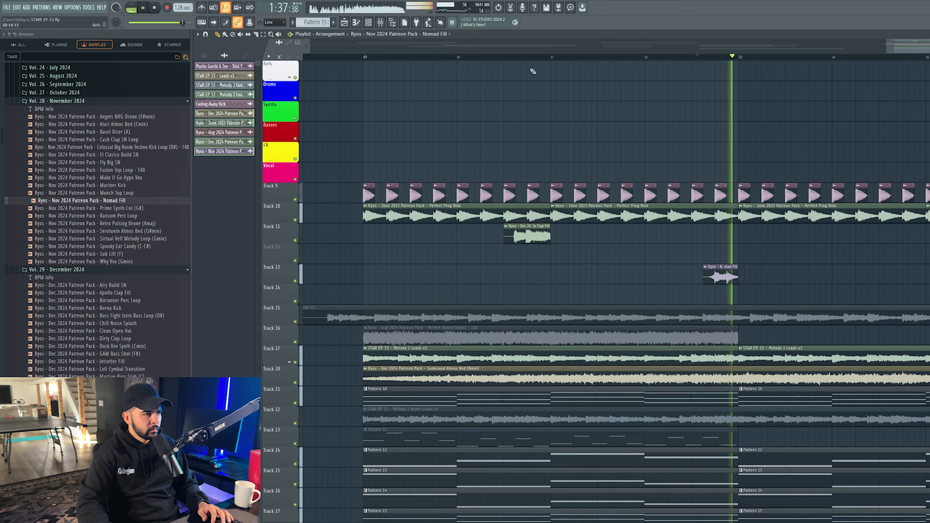
left_click(692, 57)
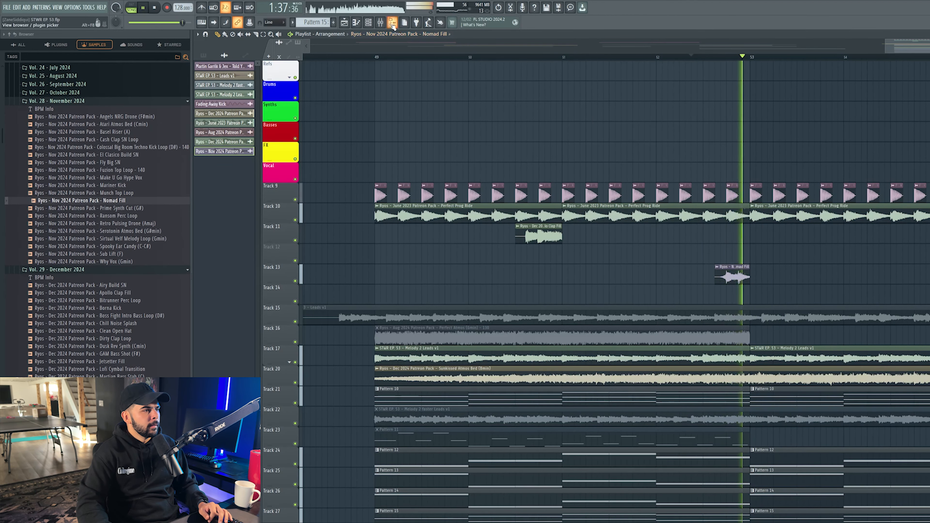
left_click(368, 58)
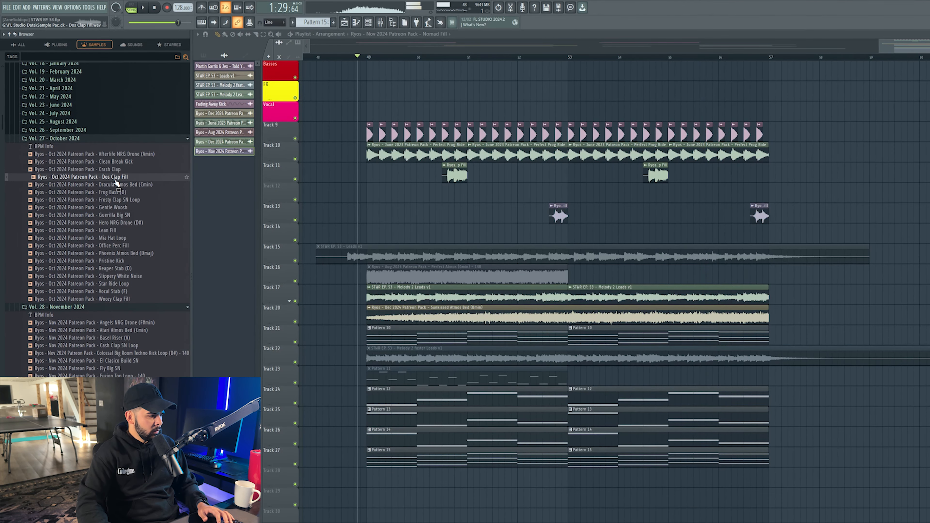
Step: Preview samples in the Vol. 27 - October 2024 folder, from the Frog Bass to the Hero NRG Drone
left_click(115, 192)
left_click(116, 200)
left_click(116, 208)
left_click(115, 222)
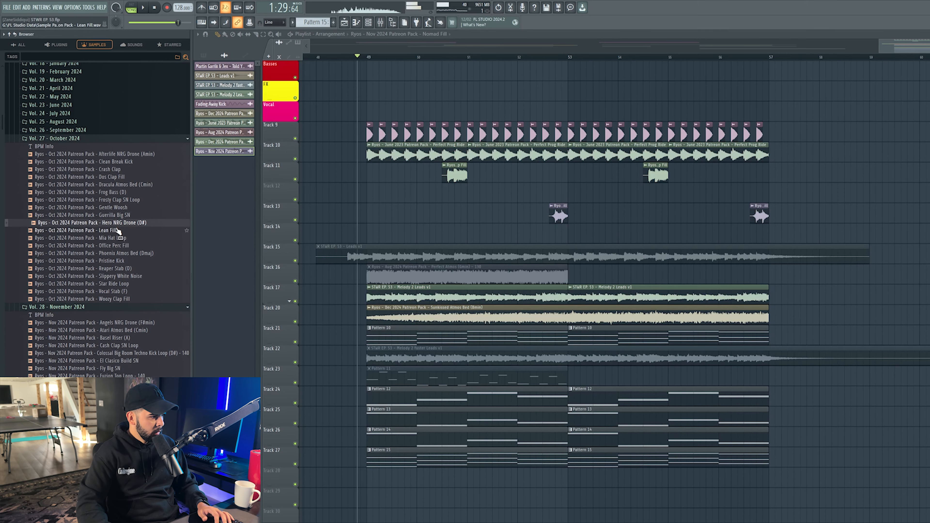
Step: Insert an empty playlist track directly above the Nomad Fill's track
scroll(435, 62, "up", 3)
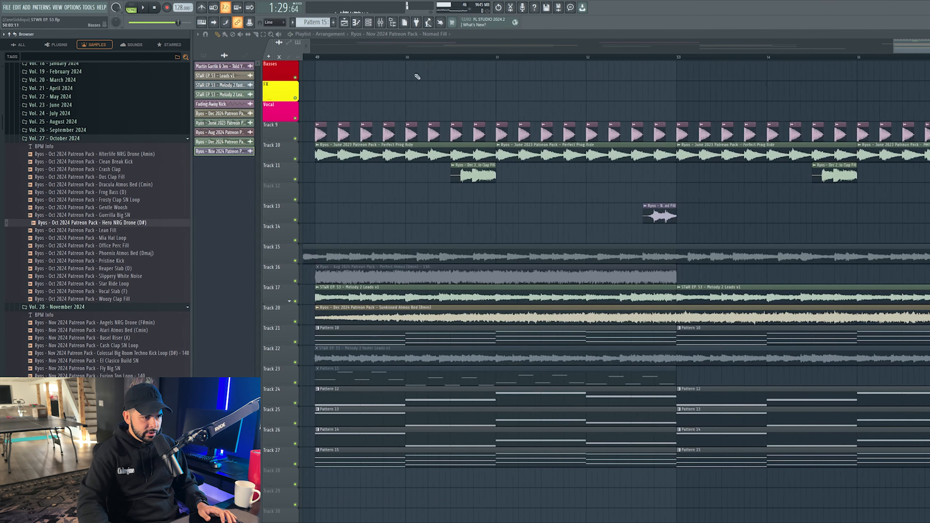
right_click(277, 203)
left_click(309, 355)
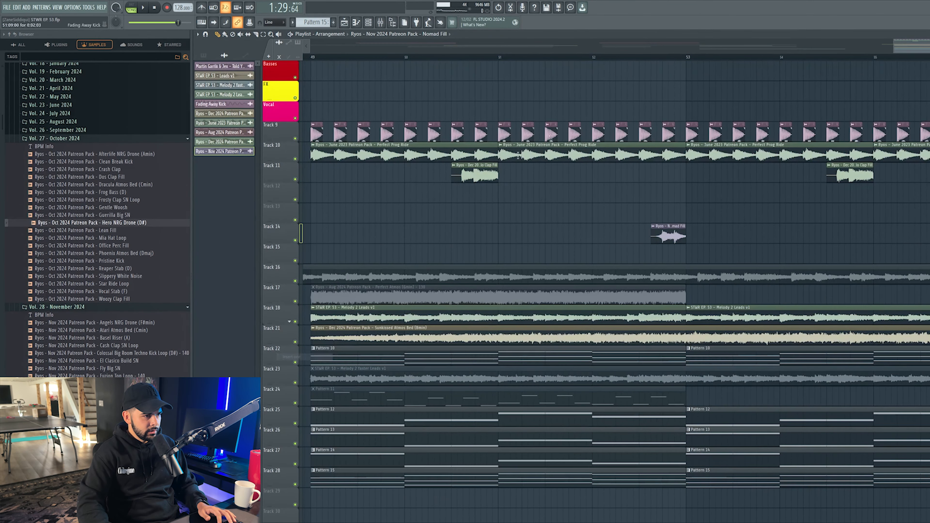
Step: Place the October 2024 Lean Fill on Track 13 ending at bar 52, route it to mixer track 36 and audition it
left_click(104, 231)
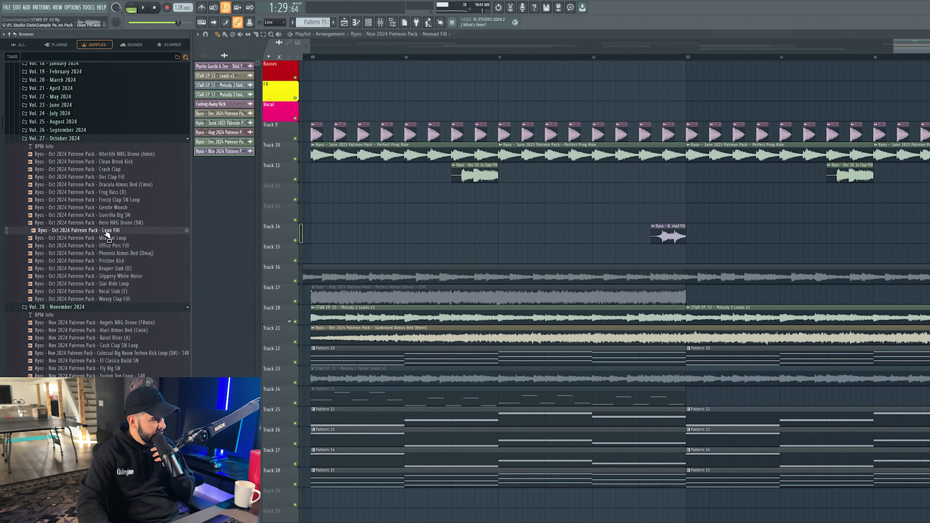
left_click_drag(210, 233, 568, 214)
key("space")
double_click(565, 215)
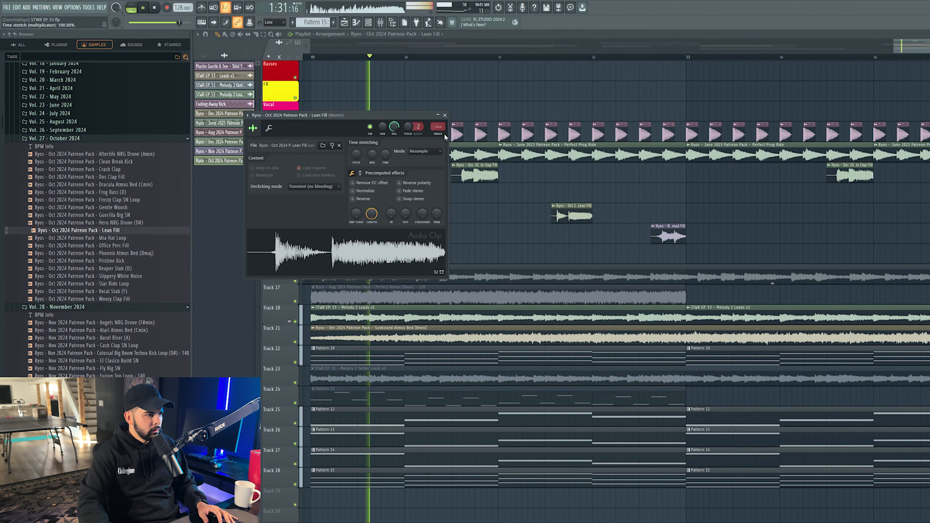
key("ctrl+l")
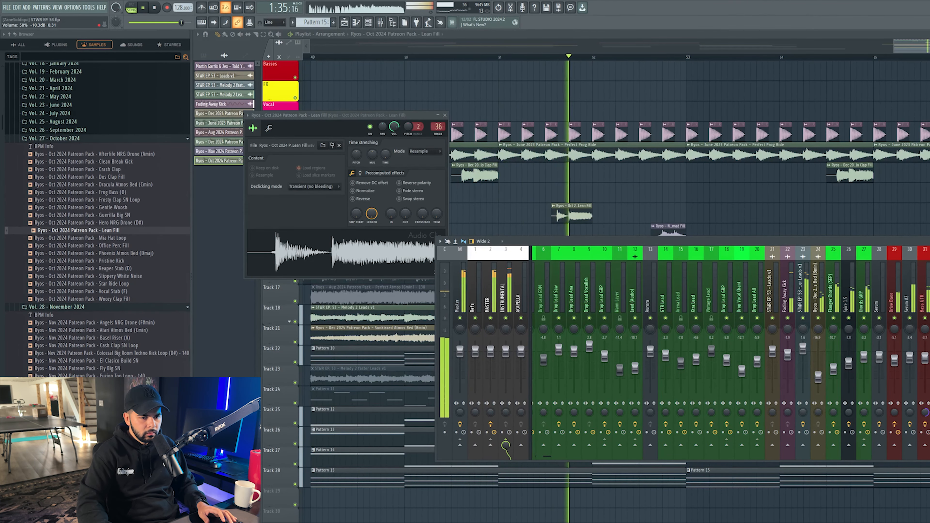
key("space")
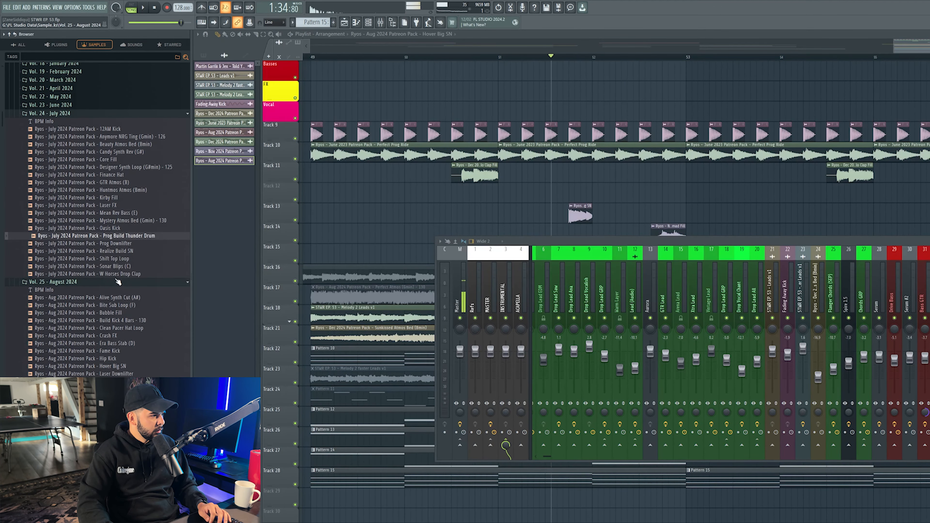
Step: Add the W Horses Drop Clap from the July 2024 pack to the playlist and insert a track for it above the Perfect Prog Ride
left_click(117, 274)
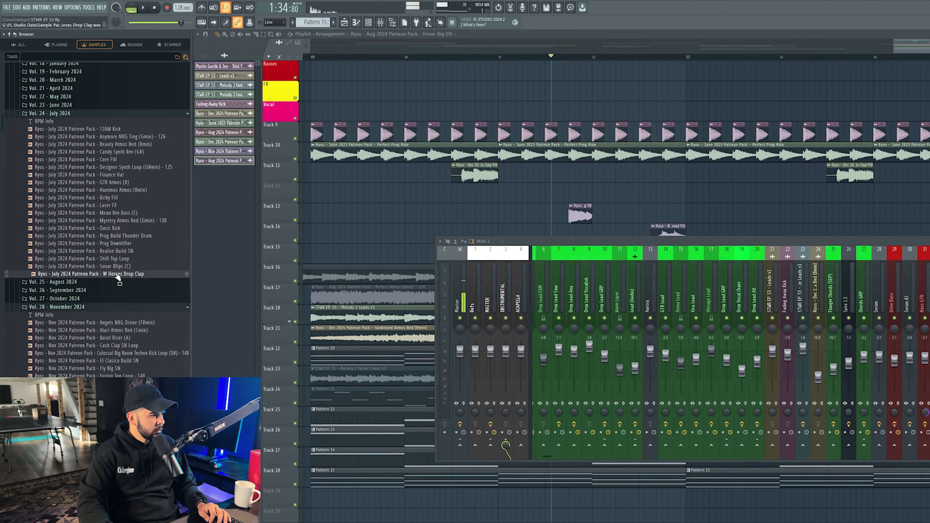
left_click(75, 105)
left_click(83, 105)
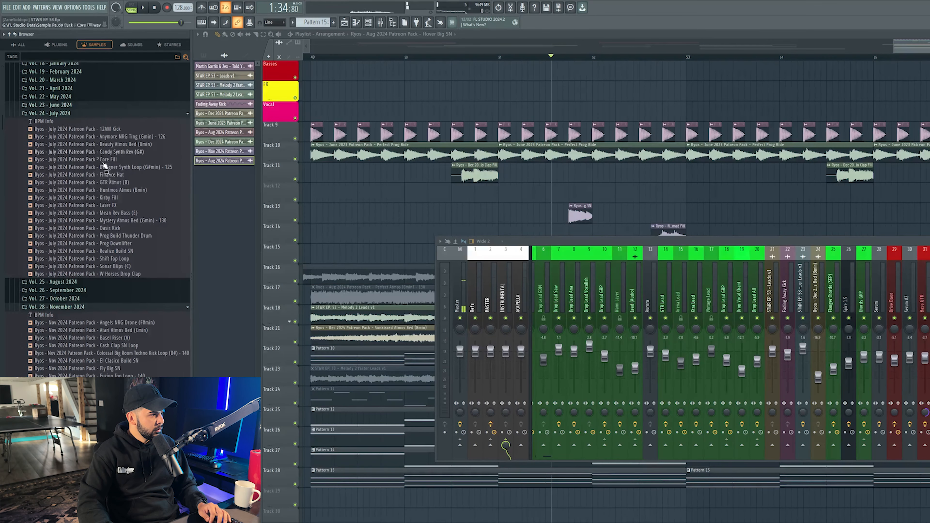
left_click_drag(129, 274, 389, 91)
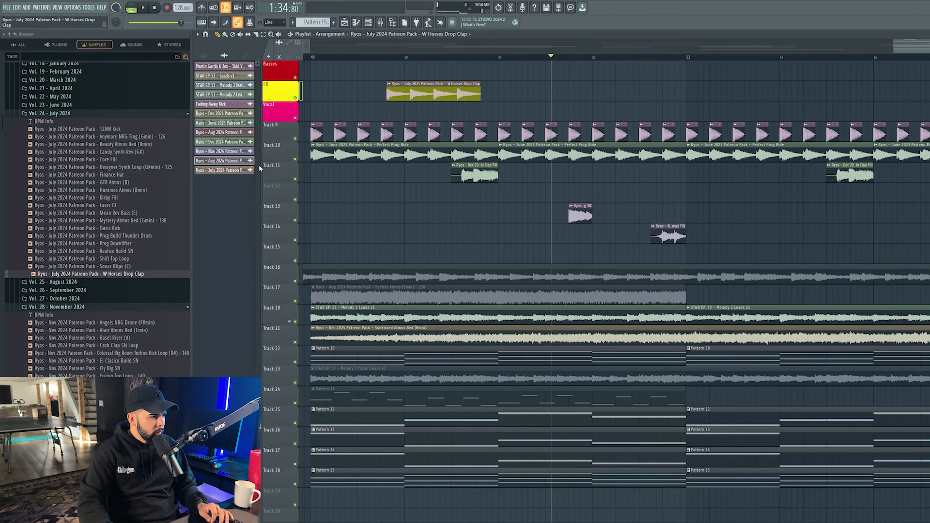
right_click(267, 143)
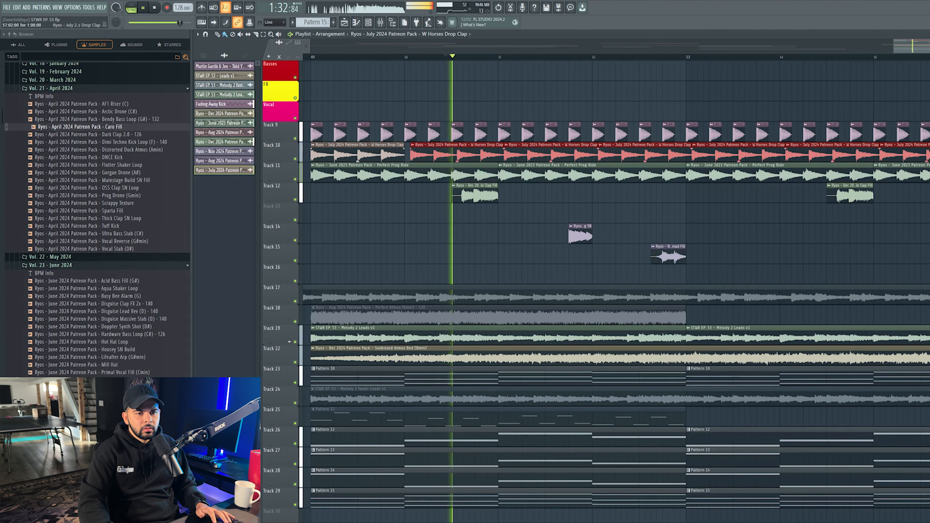
Step: Align the repeated W Horses Drop Clap clips on Track 10 to the bars from bar 49 and audition them
key("space")
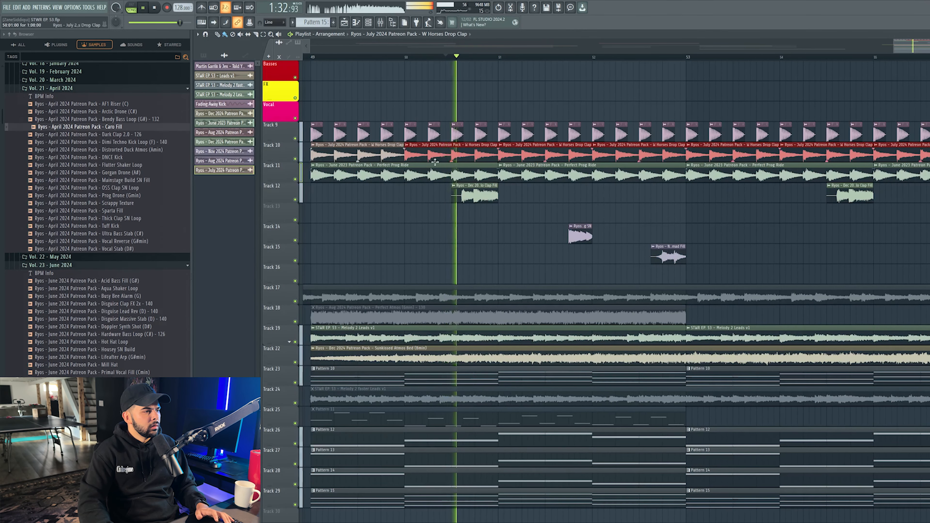
double_click(439, 157)
key("space")
left_click(453, 138)
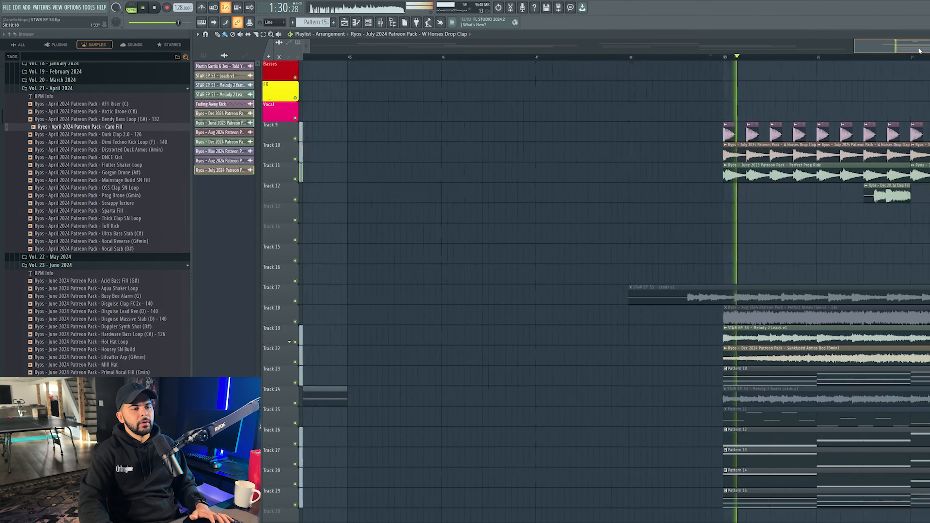
Step: Play through the drop with the new clap layer, checking the levels in the mixer
left_click(380, 22)
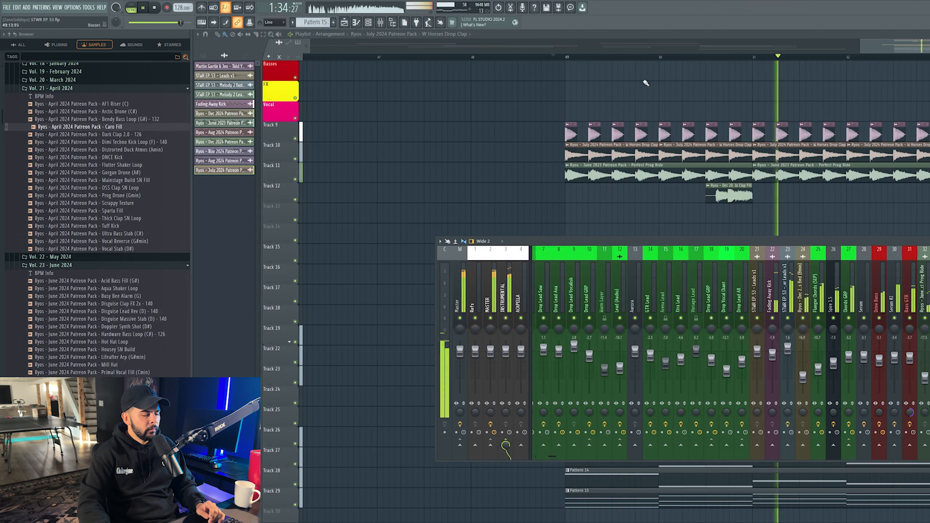
key("F9")
left_click(908, 58)
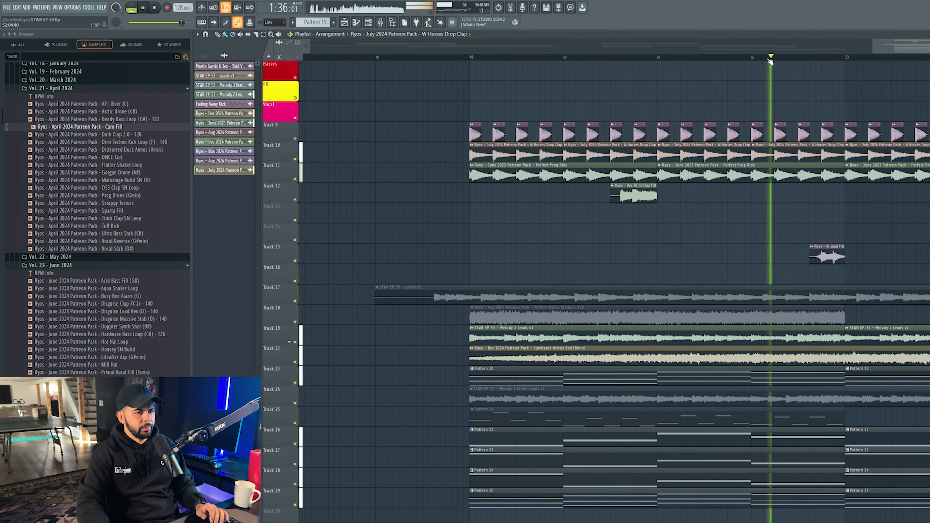
left_click(380, 22)
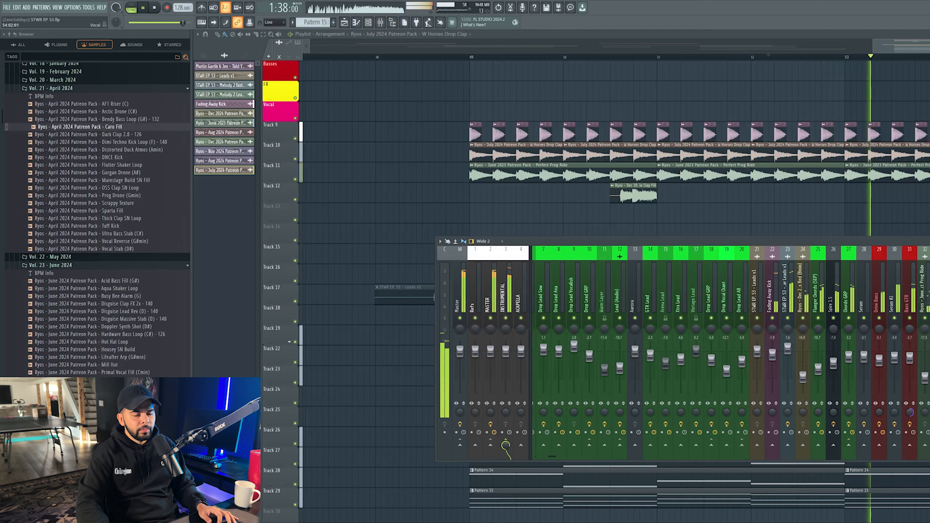
key("F9")
key("F9")
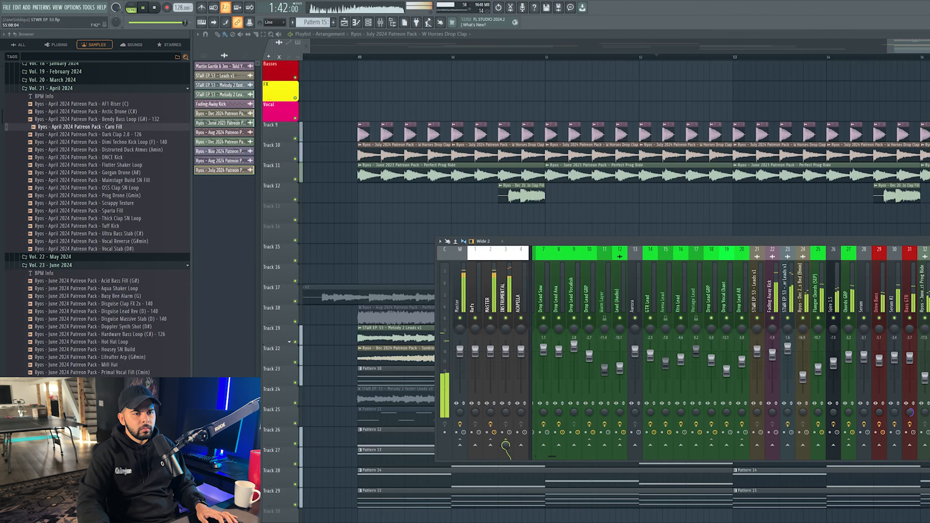
key("F9")
key("space")
Step: Open the Vol. 20 - March 2024 folder and preview its samples, including the BG Blip, Donde SN, Filt Kick and Juicy Clap Fill
left_click_drag(501, 58, 512, 59)
key("ctrl+d")
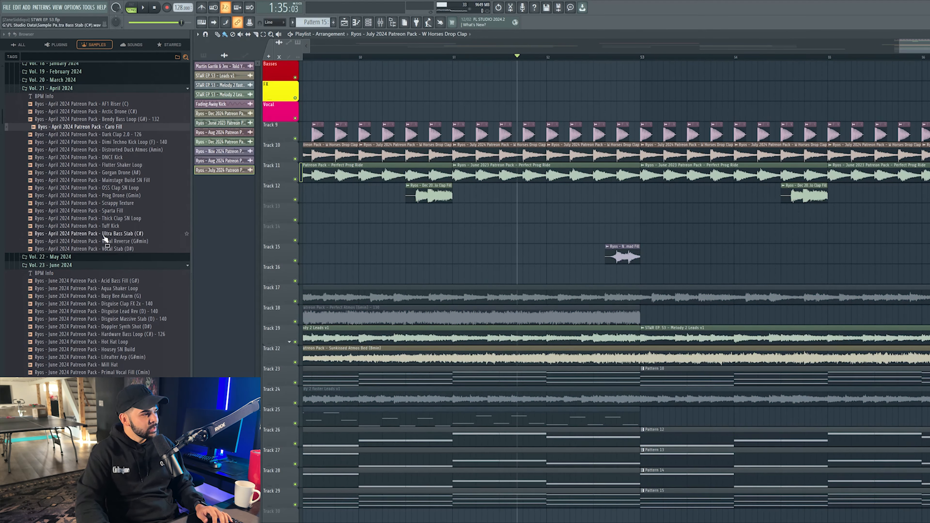
scroll(48, 196, "up", 4)
left_click(76, 172)
left_click(80, 203)
left_click(76, 217)
left_click(74, 211)
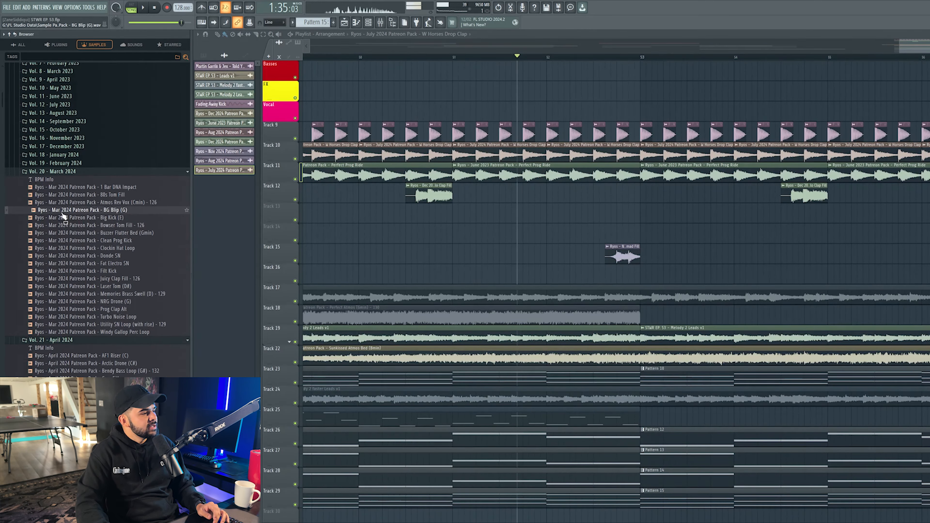
left_click(110, 255)
left_click(112, 263)
left_click(113, 270)
left_click(115, 279)
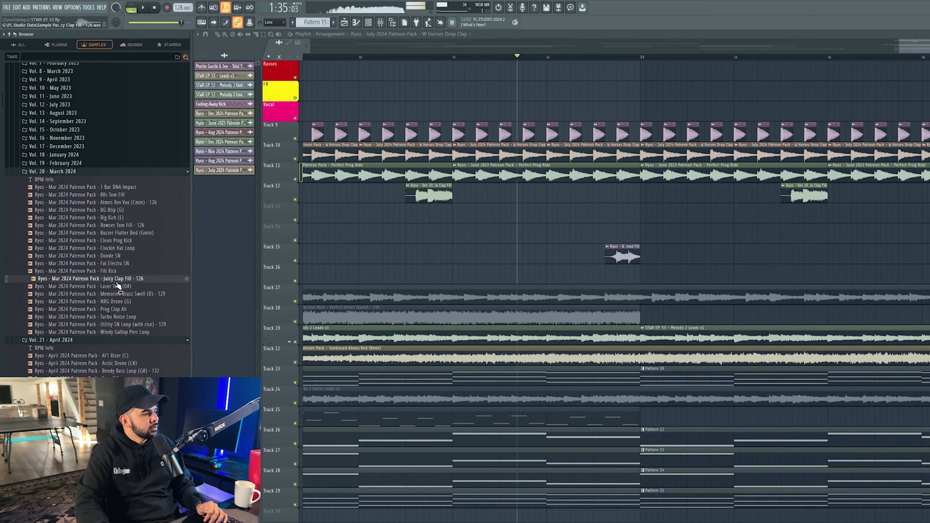
Step: Place the Juicy Clap Fill on Track 14 from the middle of bar 51 and fit it to the project tempo
left_click_drag(121, 289, 532, 244)
left_click(502, 225)
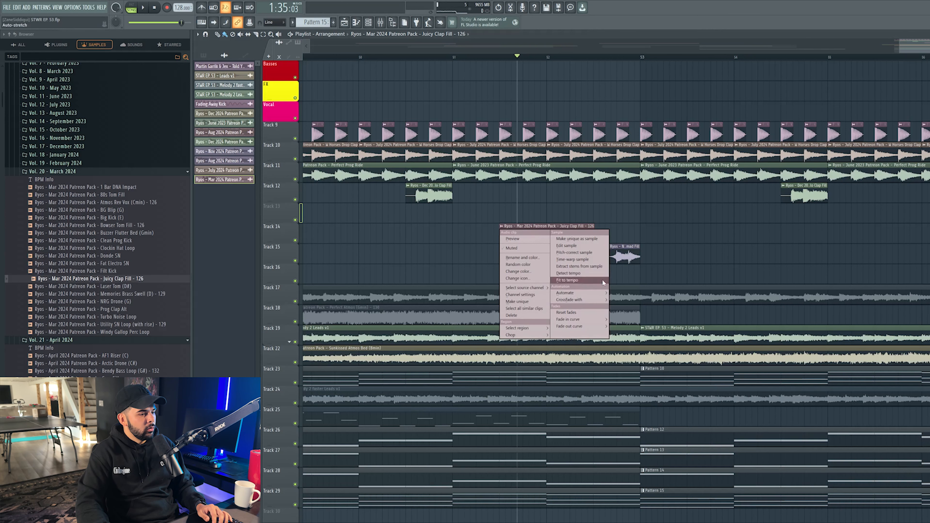
left_click(603, 281)
left_click(625, 276)
Step: Audition the Juicy Clap Fill within the drop and route it to mixer track 38
key("space")
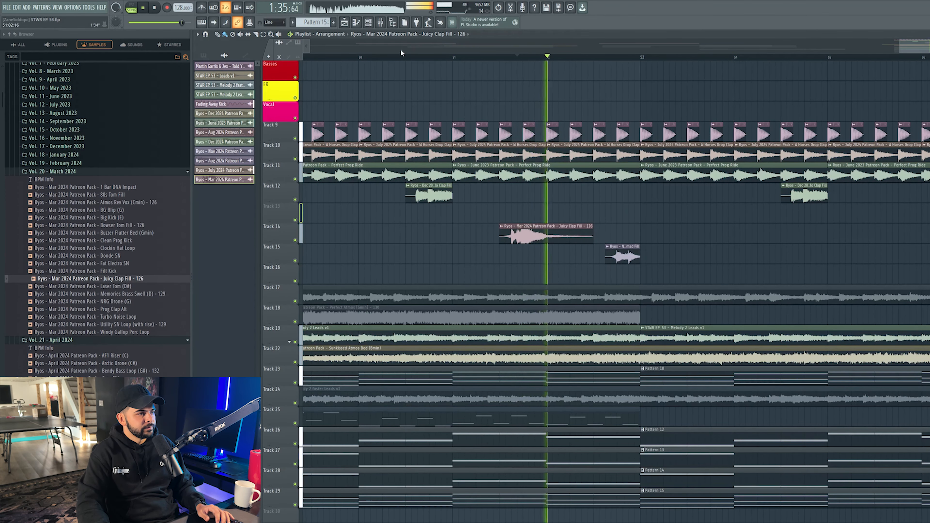
double_click(542, 231)
key("space")
left_click(470, 154)
key("space")
double_click(529, 231)
key("F9")
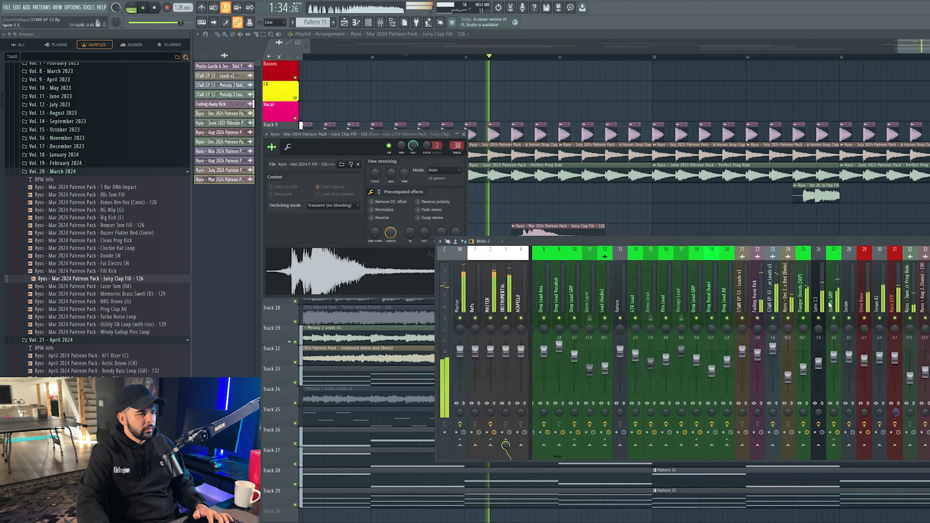
Step: Close the open windows and play the drop from the middle of bar 50 to hear the Juicy Clap Fill in context
key("F12")
key("space")
left_click(477, 58)
key("space")
left_click(424, 64)
right_click(425, 65)
left_click(418, 57)
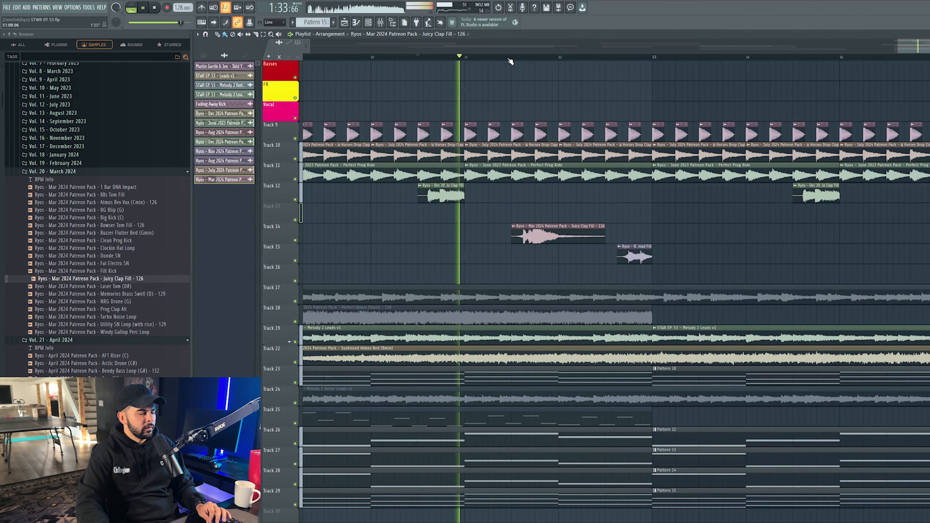
key("space")
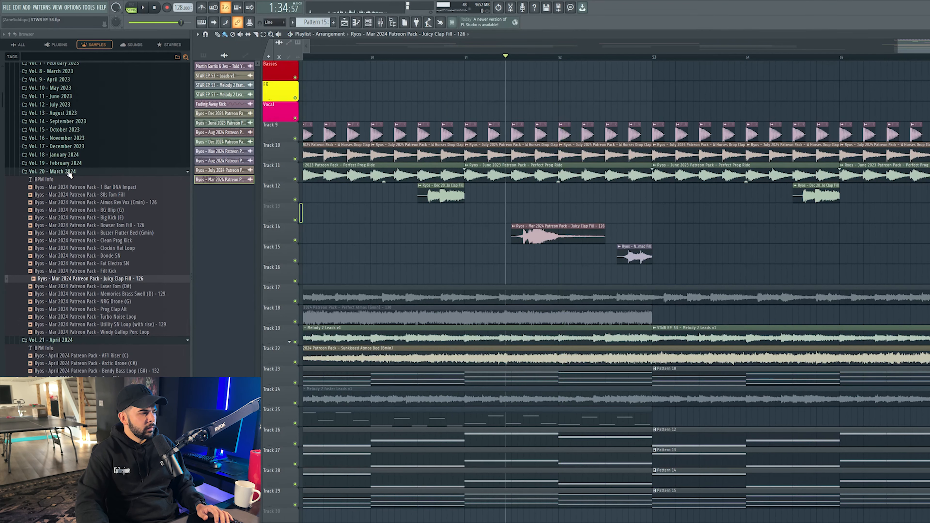
Step: Insert an empty track above the Juicy Clap Fill's track and search the sample browser for "aero fill"
right_click(271, 240)
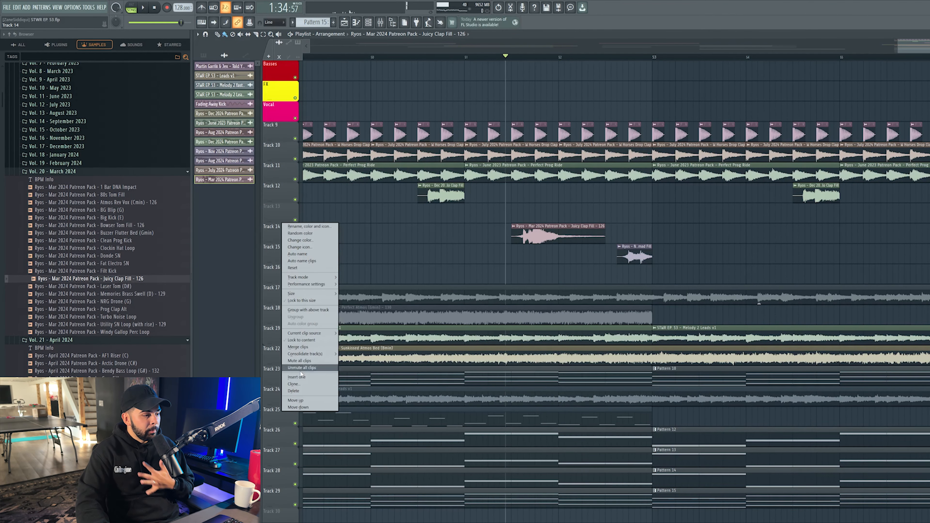
left_click(292, 372)
scroll(101, 241, "up", 2)
scroll(100, 241, "up", 3)
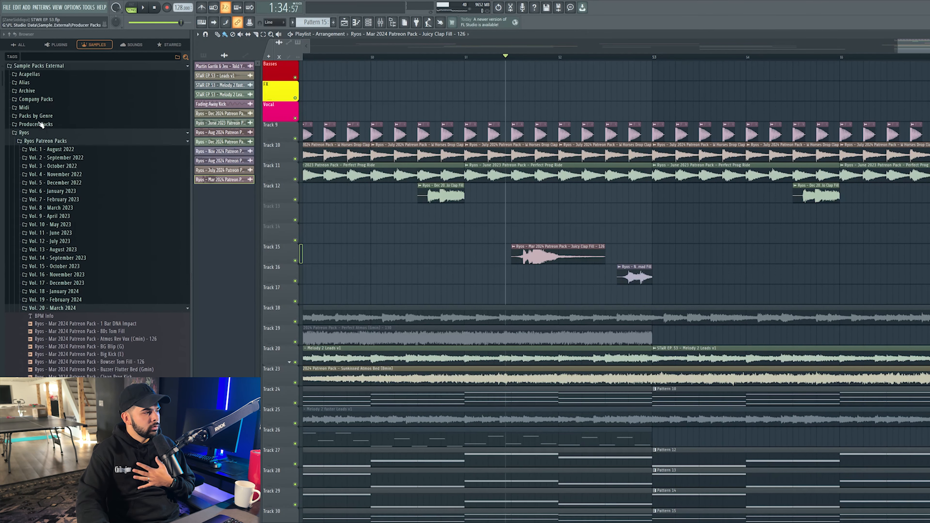
left_click(49, 144)
left_click(49, 145)
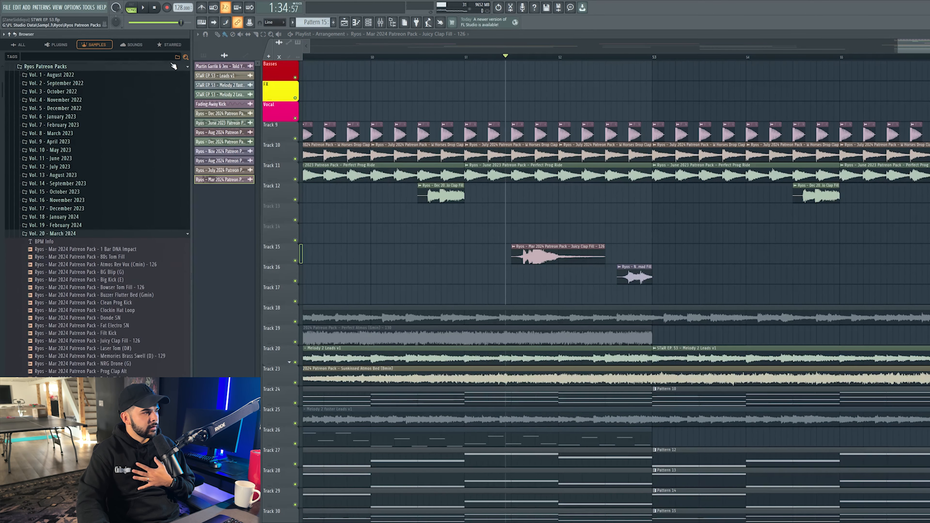
left_click(155, 57)
type("aero fill")
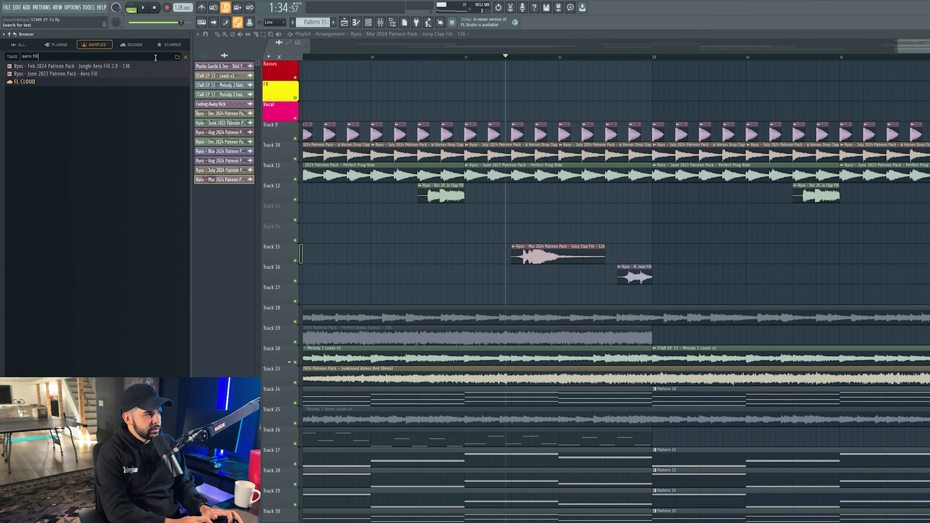
Step: Audition the two aero fill samples and place Ryos - June 2023 Patreon Pack - Aero Fill on Track 14 at bar 51
left_click(125, 67)
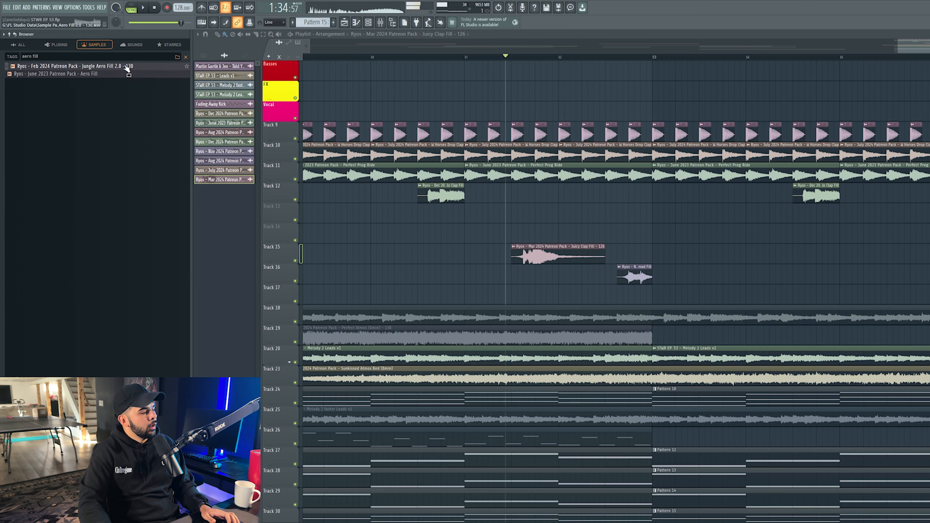
left_click(103, 76)
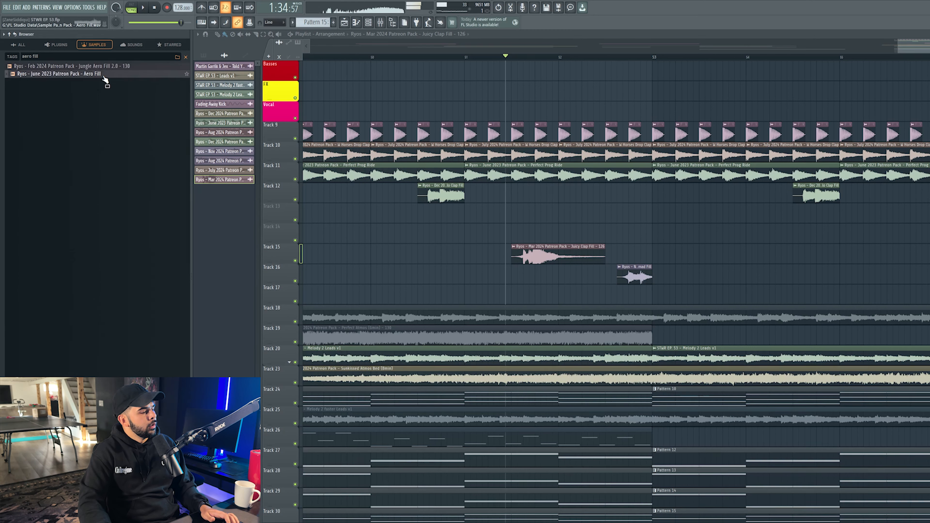
left_click_drag(106, 80, 484, 233)
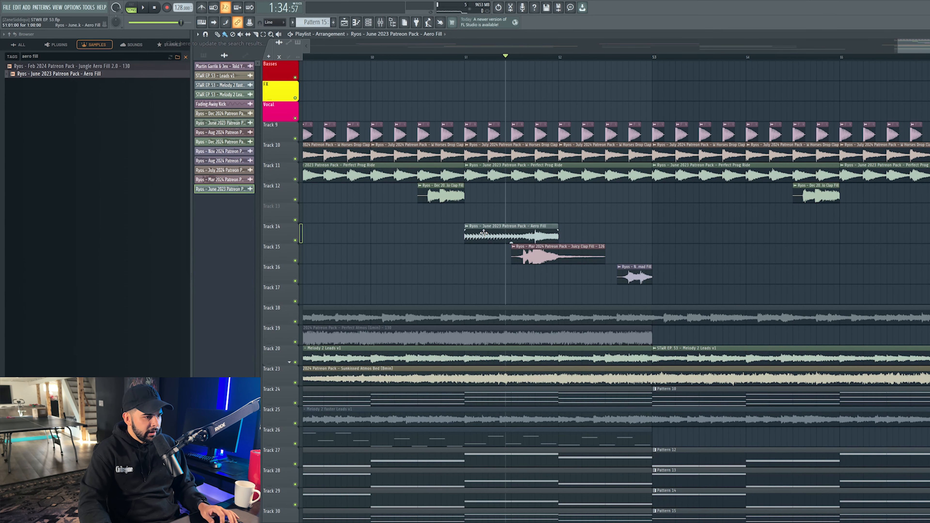
Step: Solo Track 14, slice the Aero Fill clip just before its peak and mute the first part
right_click(295, 240)
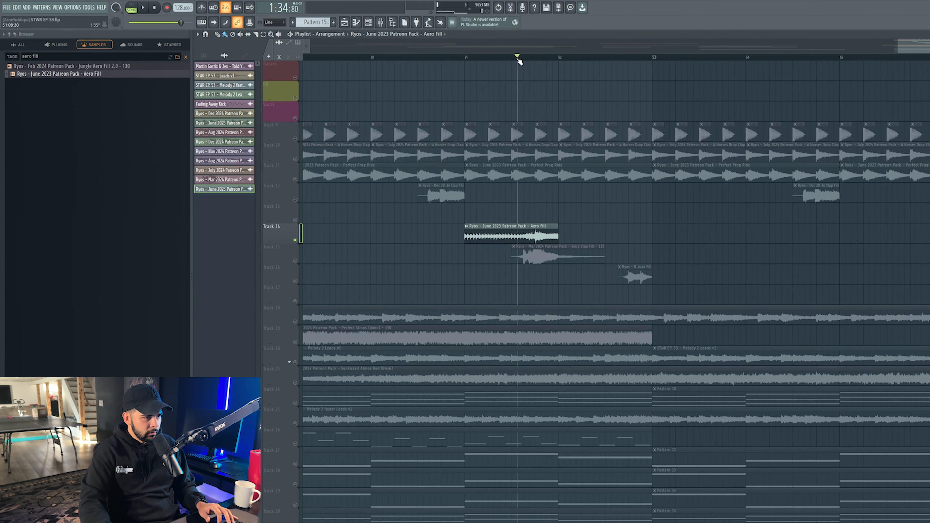
scroll(519, 61, "up", 3)
left_click_drag(548, 60, 527, 59)
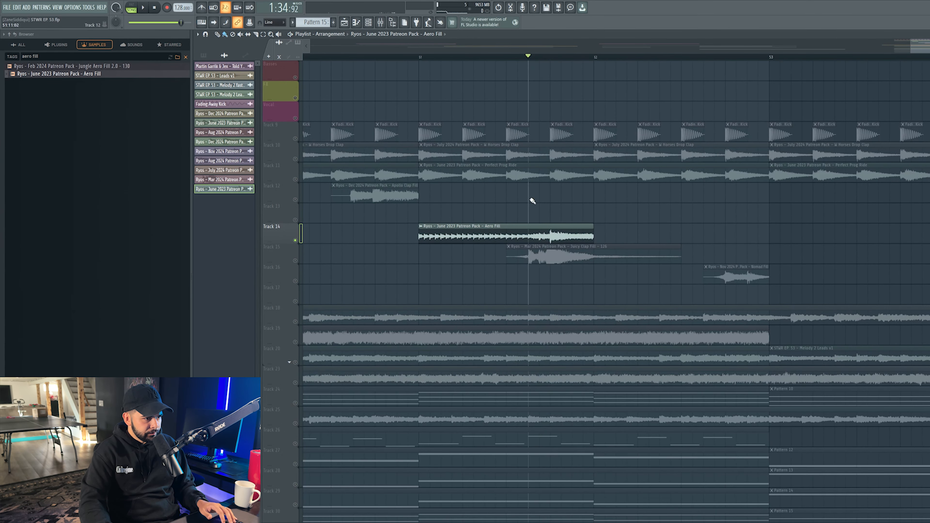
left_click(489, 240)
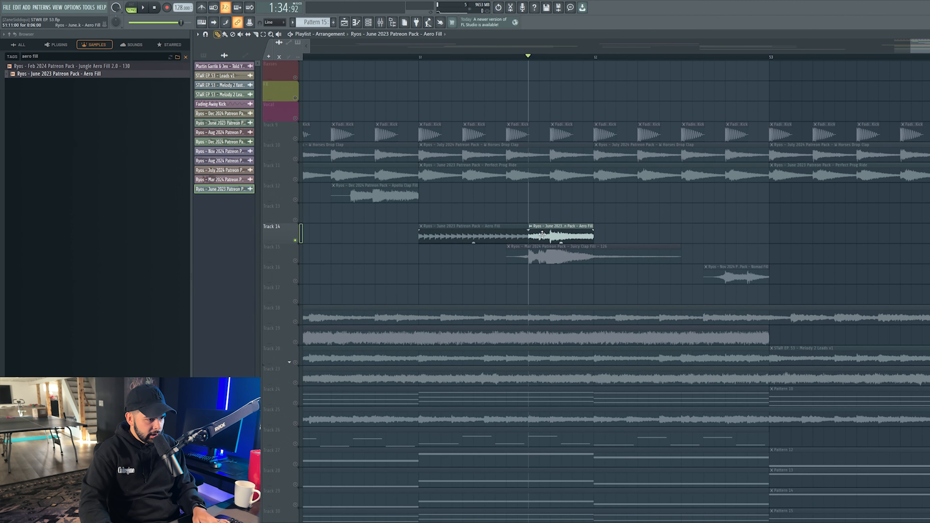
Step: Fade in the remaining Aero Fill slice on Track 14 and mute the Juicy Clap Fill on Track 15
key("space")
key("space")
key("space")
key("space")
key("t")
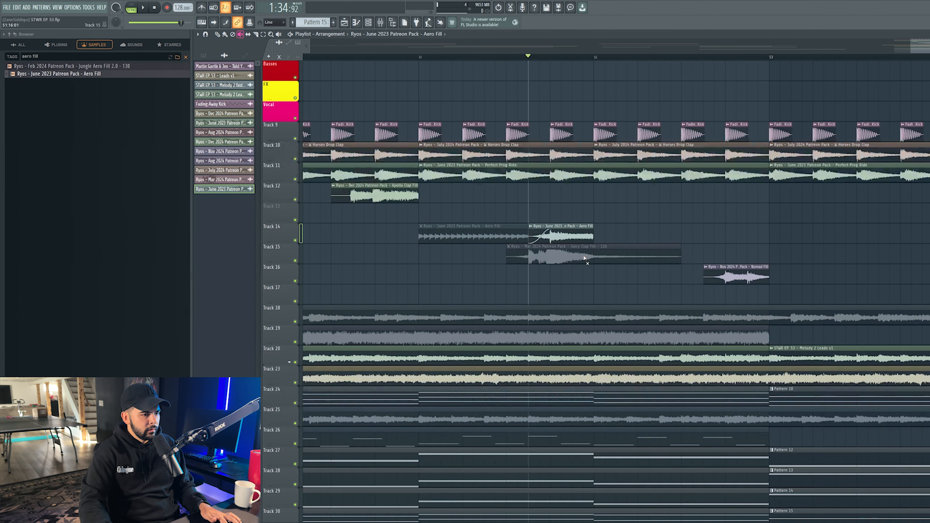
Step: Play the arrangement from before bar 51 to hear the new fill, and open the Aero Fill clip's settings and the mixer
scroll(375, 55, "left", 1)
left_click(375, 56)
key("space")
key("p")
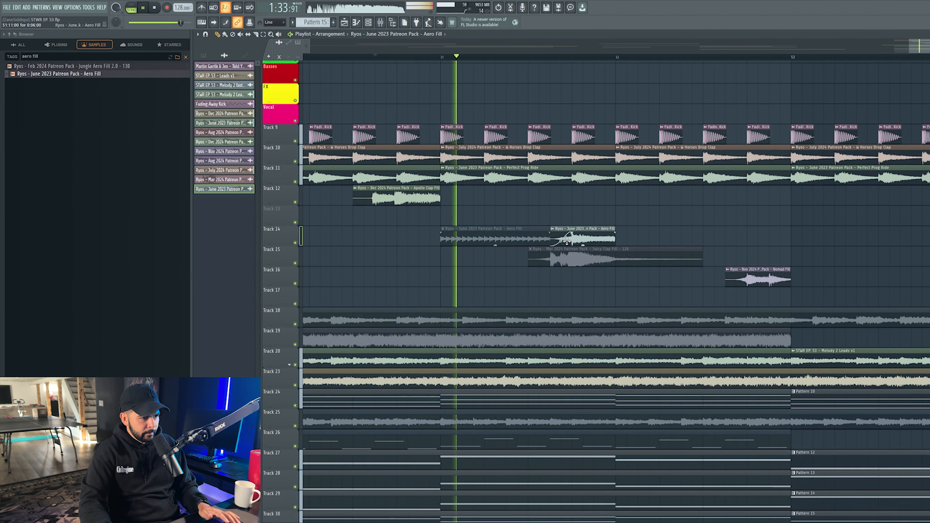
double_click(575, 239)
key("F9")
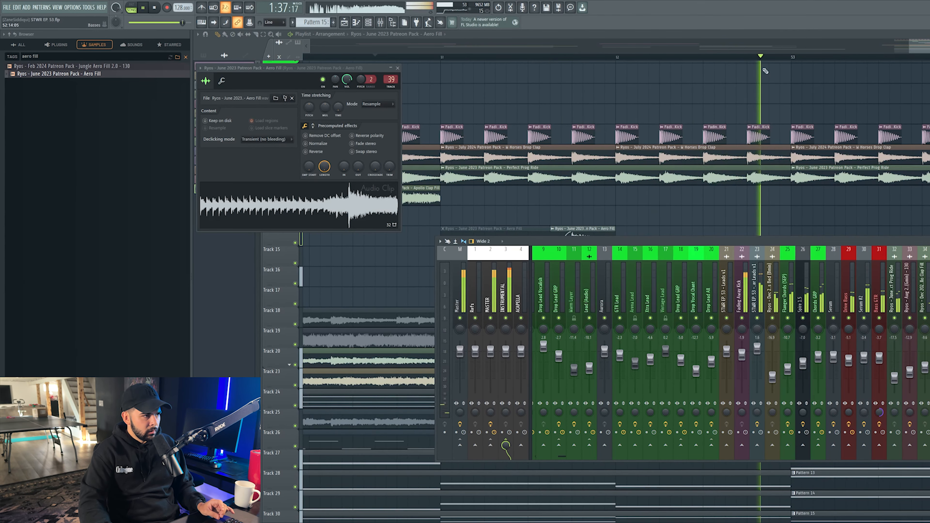
Step: Remove the muted Aero Fill slice and the Juicy Clap Fill from the playlist and return the playhead to bar 49
left_click(925, 41)
left_click(584, 56)
left_click(731, 62)
right_click(769, 61)
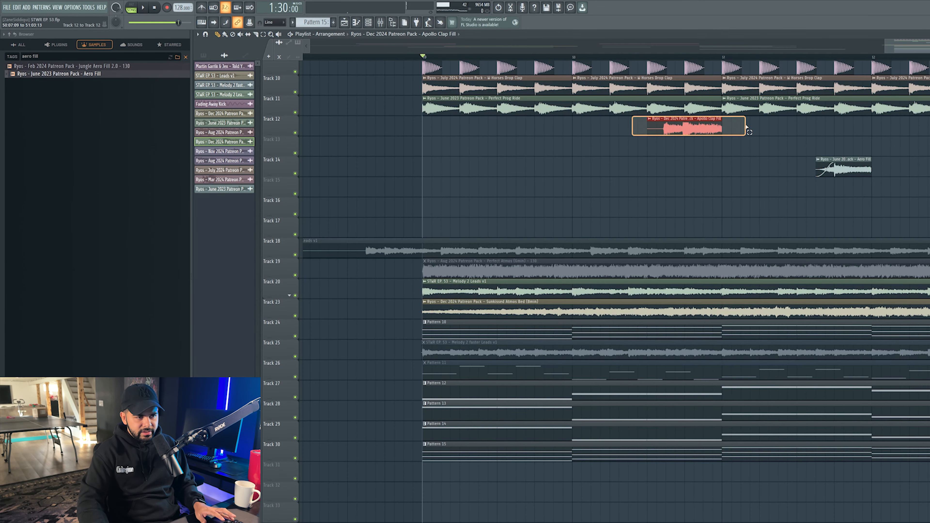
Step: Move the Aero Fill clip up to Track 13 and the Nov 2024 fill clip up to Track 14
left_click_drag(736, 135, 886, 178)
scroll(693, 63, "down", 5)
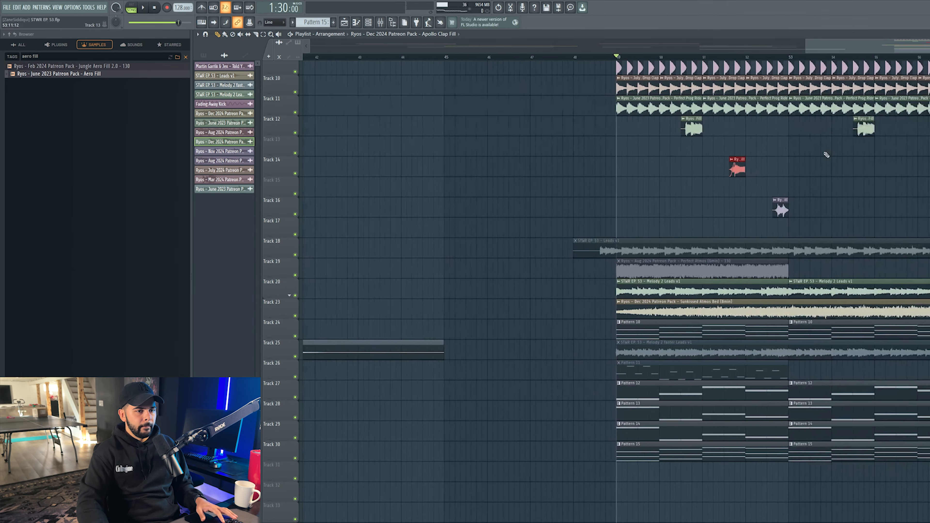
scroll(815, 152, "up", 1)
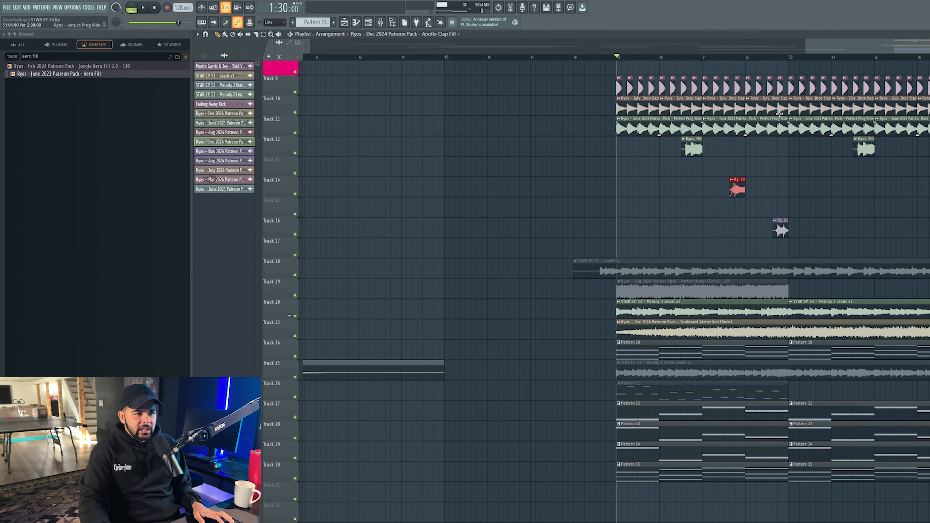
scroll(752, 59, "up", 2)
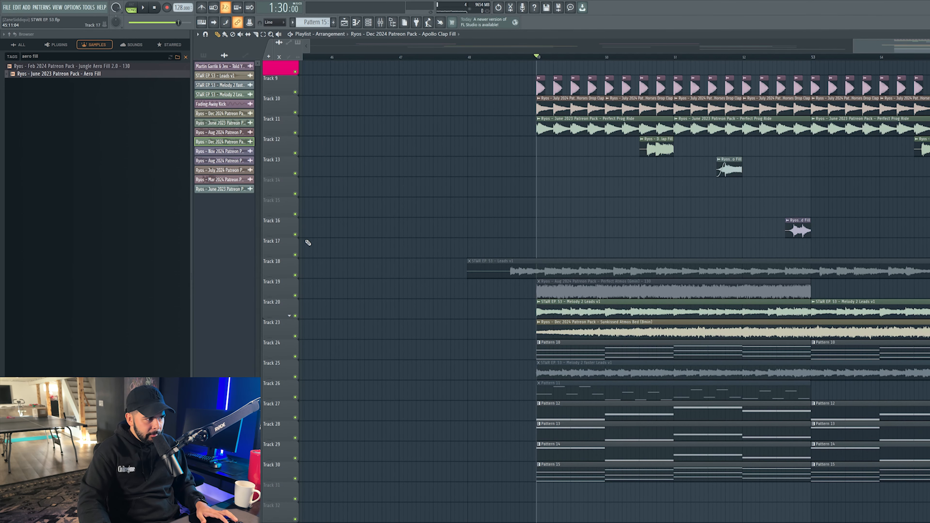
scroll(297, 210, "up", 1)
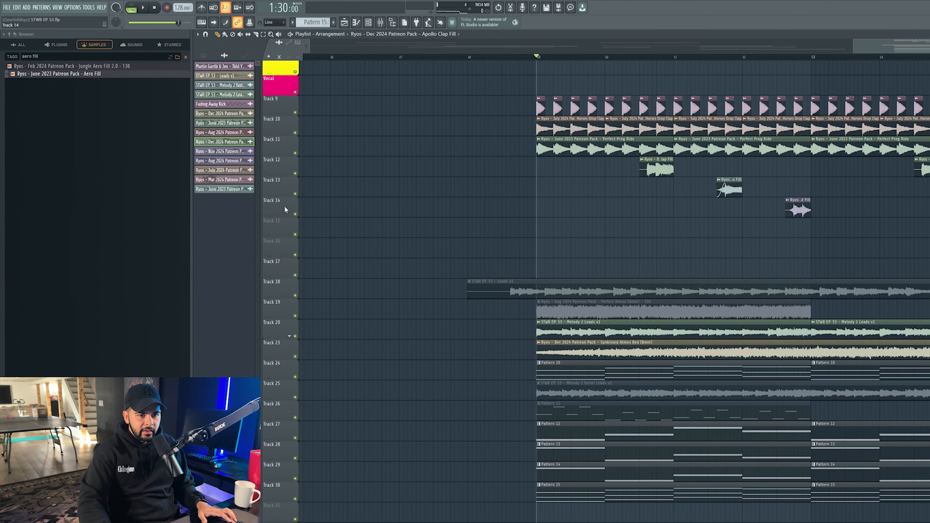
Step: Insert two empty playlist tracks above the Apollo Clap Fill on Track 12
right_click(269, 158)
left_click(288, 318)
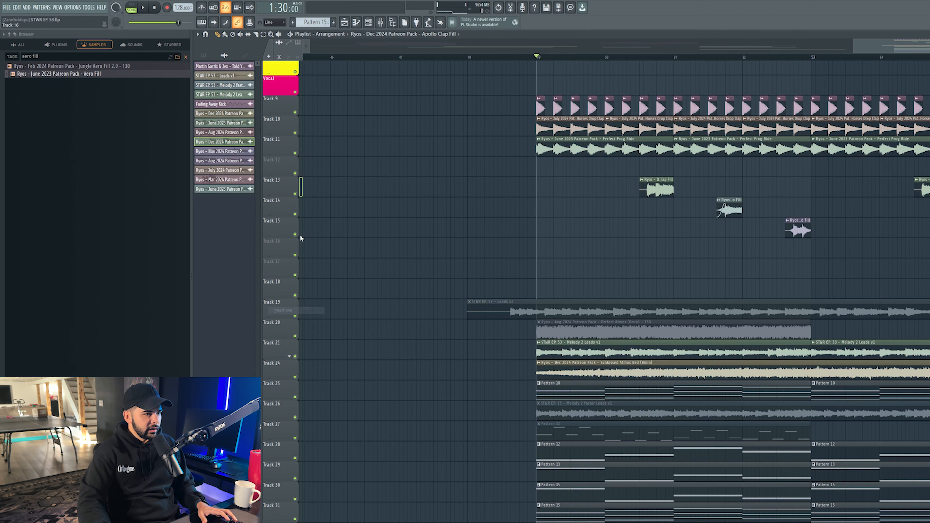
right_click(282, 158)
left_click(300, 311)
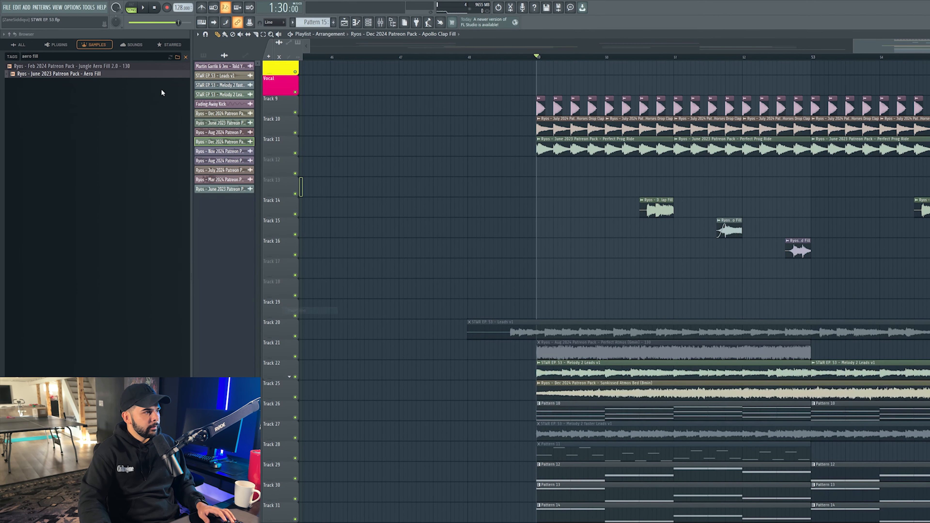
Step: Clear the sample search and look through the Ryos Patreon Packs folders from March 2024 through July 2024
left_click(186, 57)
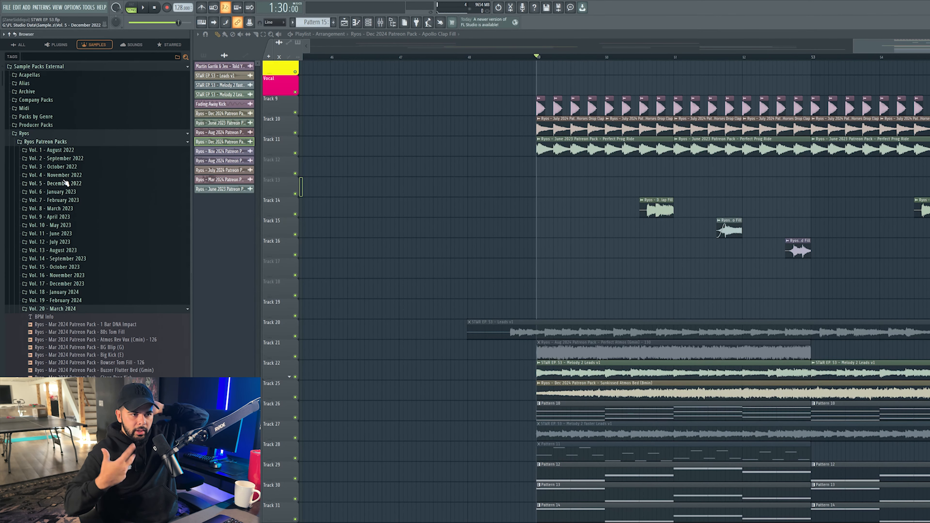
scroll(63, 213, "down", 4)
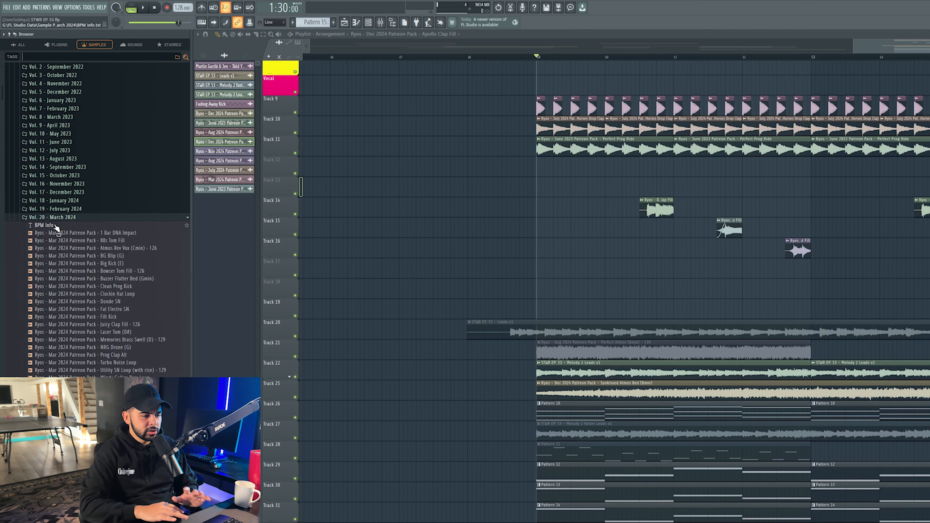
scroll(83, 233, "down", 4)
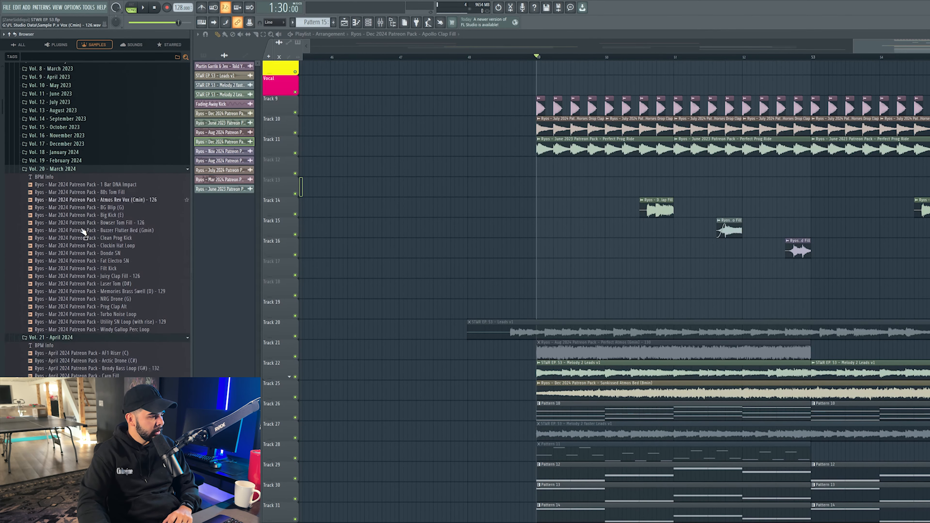
scroll(118, 258, "up", 4)
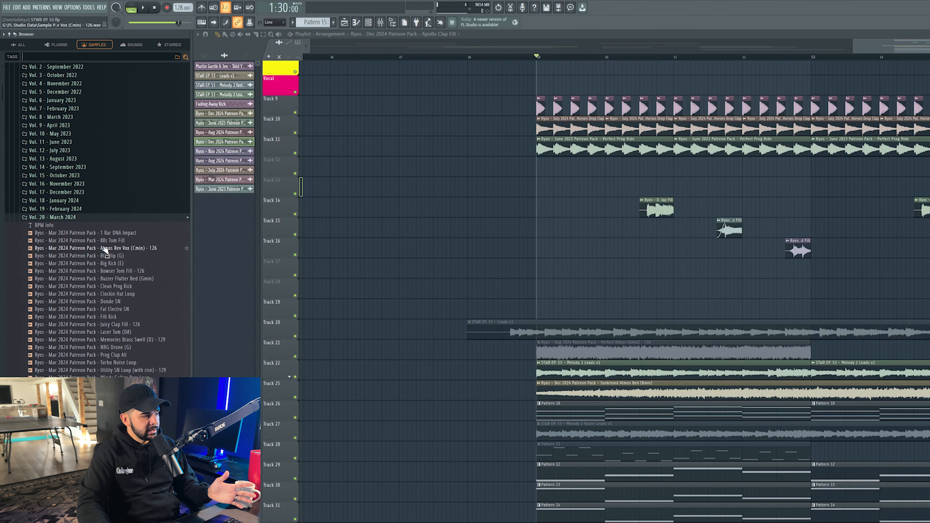
scroll(101, 238, "down", 10)
scroll(92, 229, "down", 6)
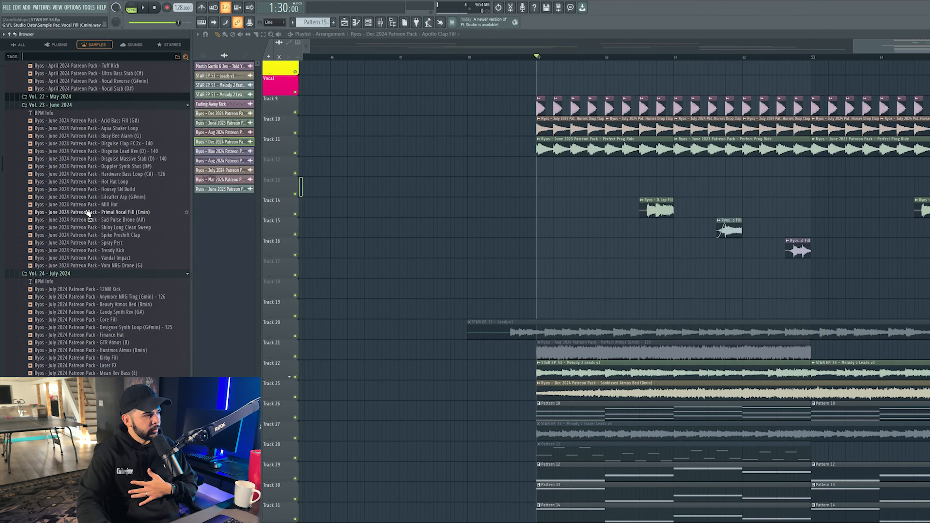
scroll(87, 213, "down", 4)
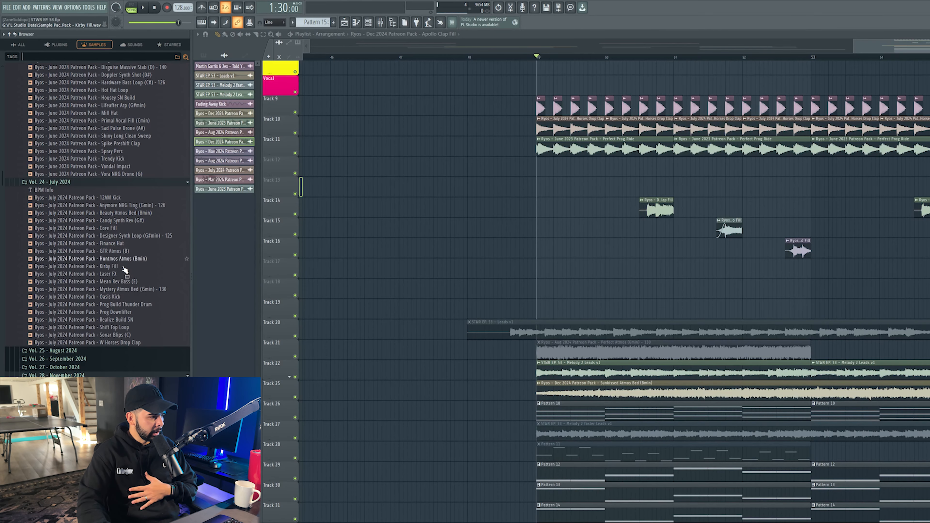
scroll(117, 286, "down", 2)
scroll(124, 280, "down", 3)
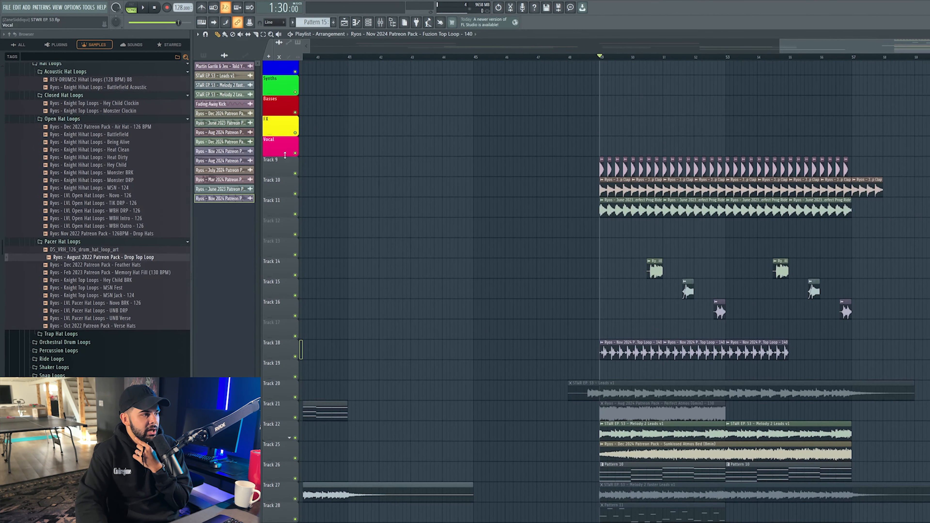
Step: Switch to the file explorer and add the STWR - White Horses Rmx_4 stems to the empty playlist tracks from Track 40 down
scroll(593, 448, "down", 8)
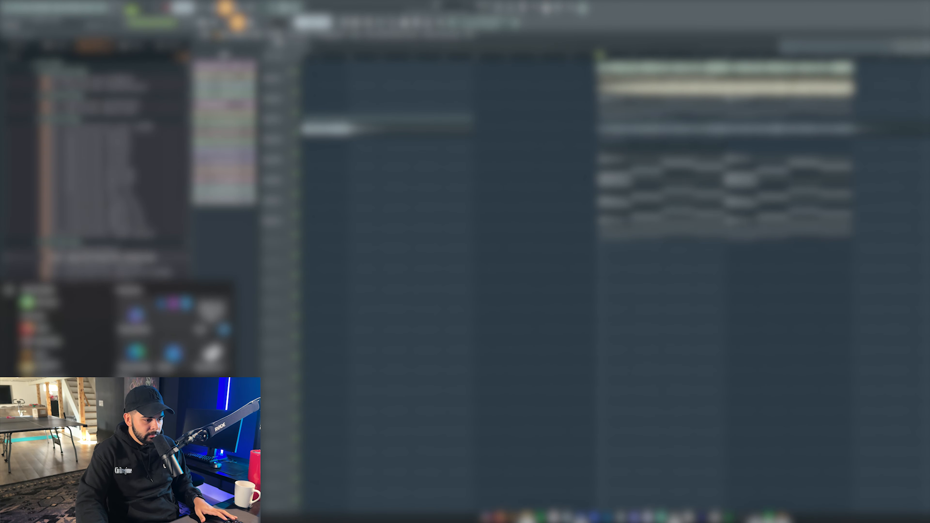
left_click(527, 516)
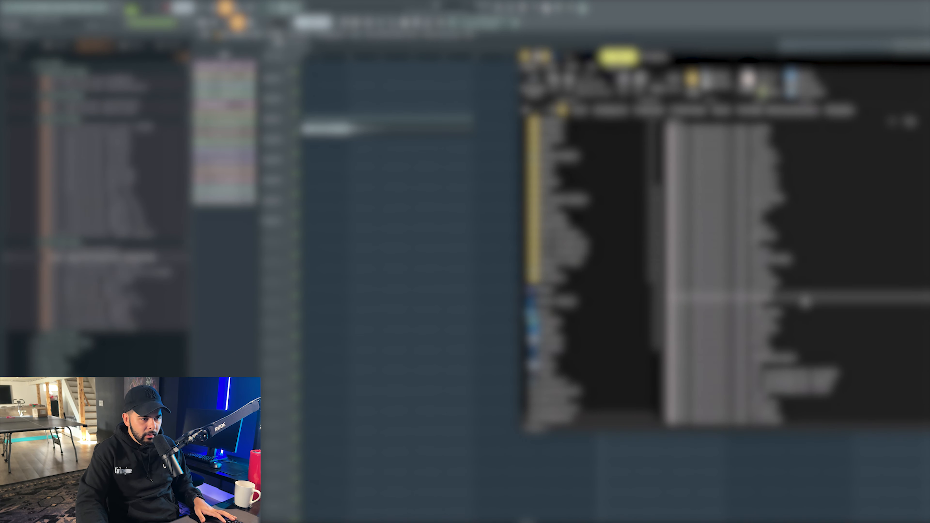
left_click(770, 252)
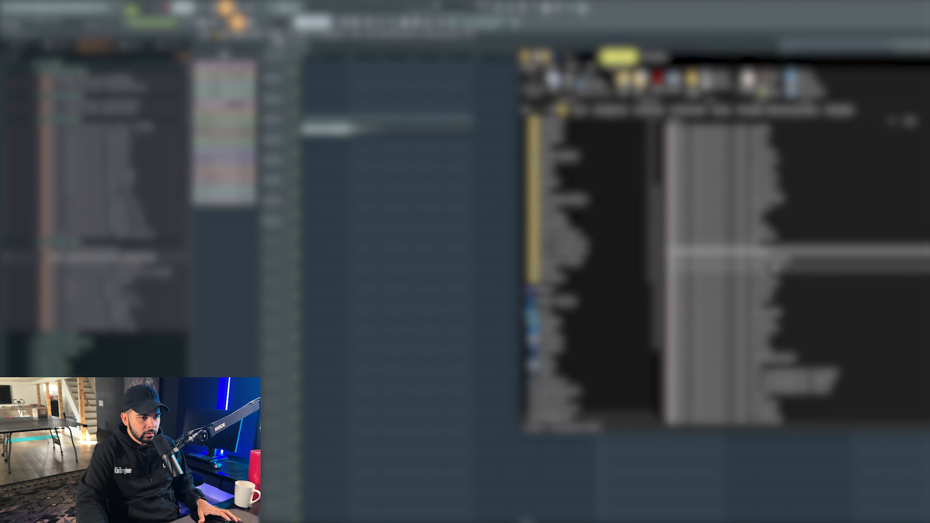
left_click(776, 268)
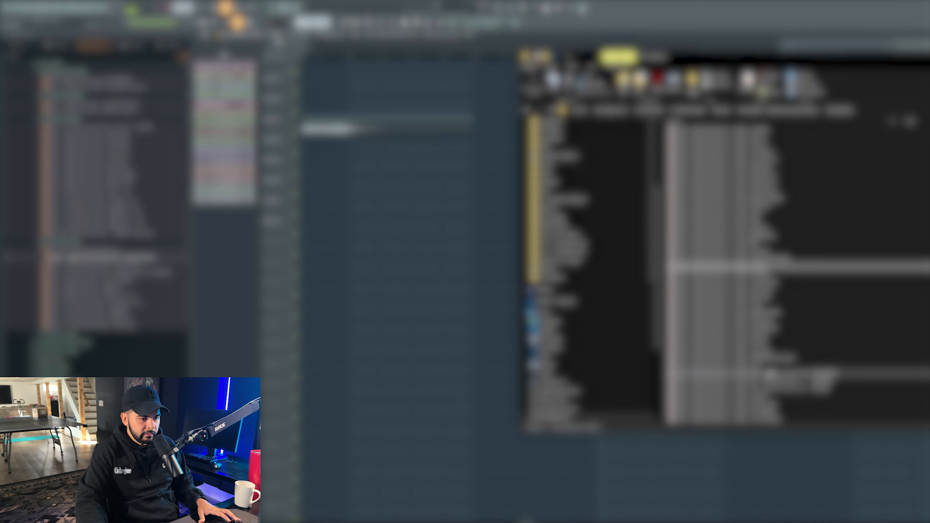
scroll(791, 397, "down", 1)
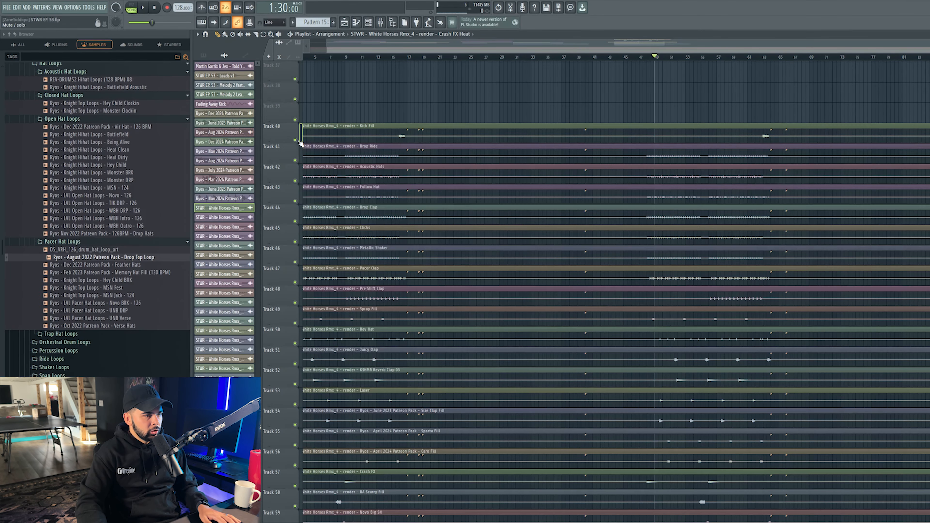
Step: Mute all the STWR - White Horses Rmx_4 stem clips
mouse_move(301, 143)
left_mouse_down()
mouse_move(633, 380)
mouse_move(633, 447)
left_mouse_up()
scroll(633, 436, "down", 2)
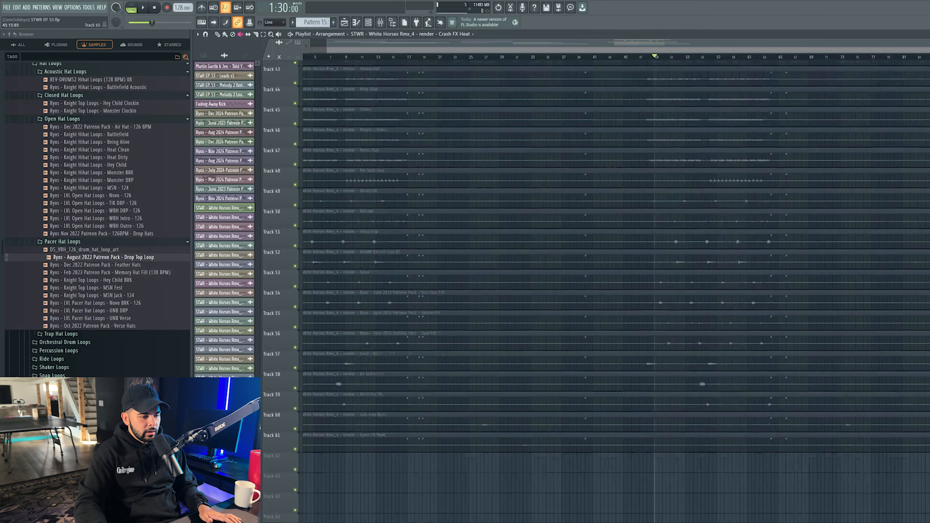
scroll(643, 361, "up", 1)
scroll(333, 270, "up", 5)
scroll(323, 246, "up", 3)
Step: Move the Acoustic Hats, Follow Hat and Drop Clap stem tracks up to Tracks 39, 40 and 41
left_click_drag(296, 241, 295, 190)
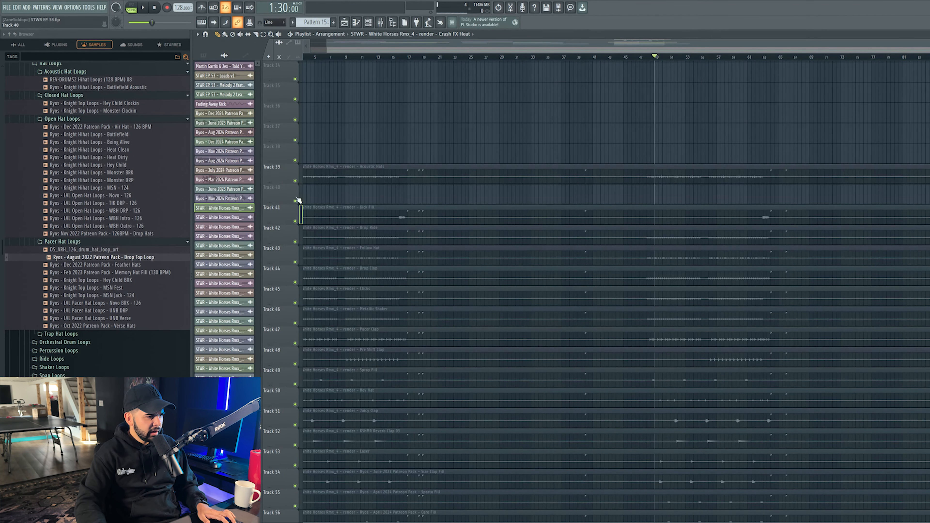
left_click_drag(289, 257, 289, 197)
left_click_drag(289, 275, 290, 215)
Step: Audition the Clicks stem in solo and move its track up to Track 42, below the Drop Clap
left_click(318, 296)
key("space")
right_click(299, 303)
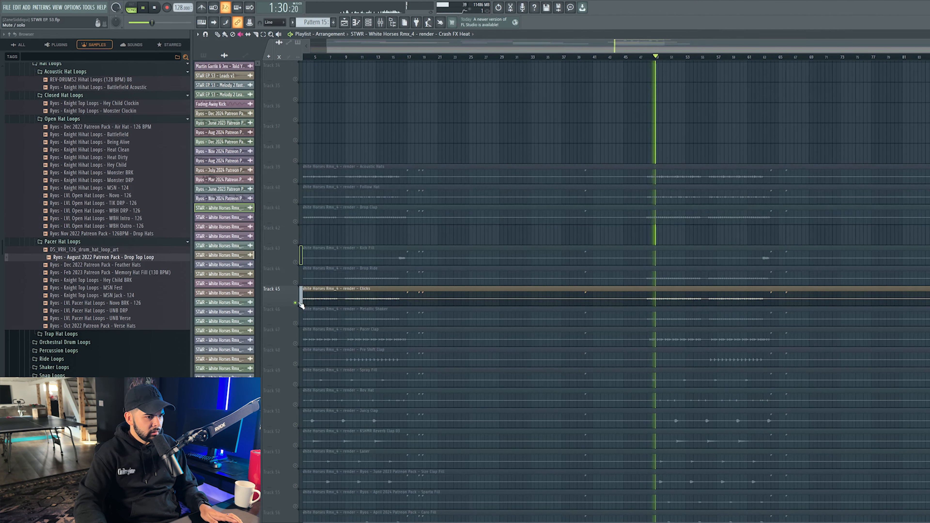
key("space")
left_click_drag(290, 302, 287, 238)
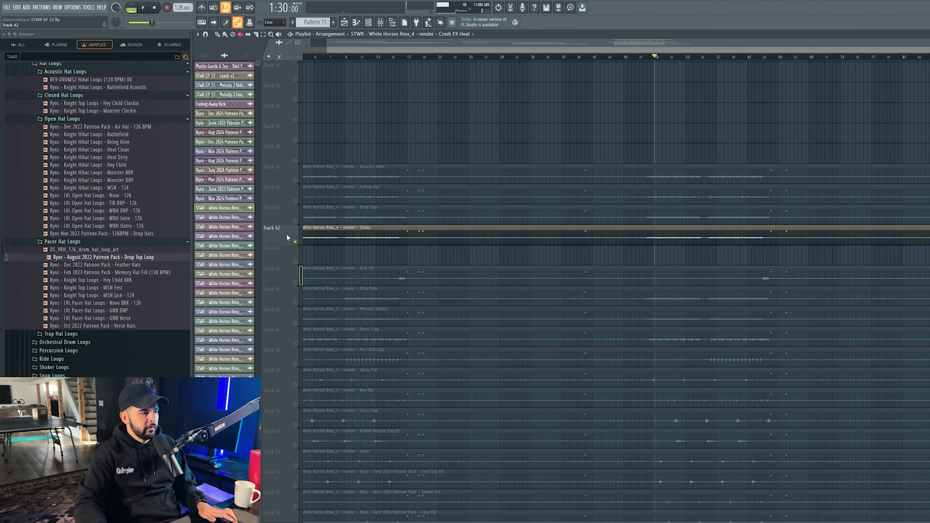
Step: Move the four chosen stem tracks up to Tracks 9 to 12 and play Clicks with the kick on Track 13
scroll(349, 240, "up", 5)
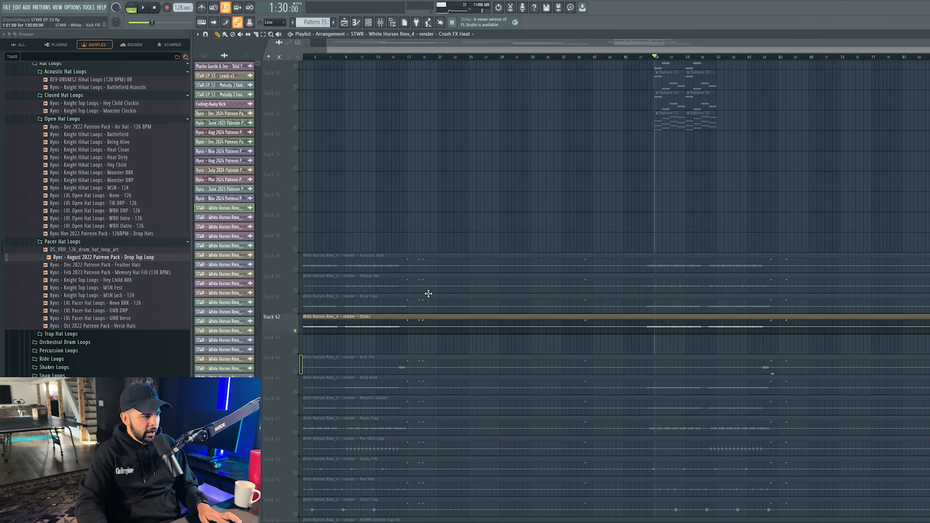
key("space")
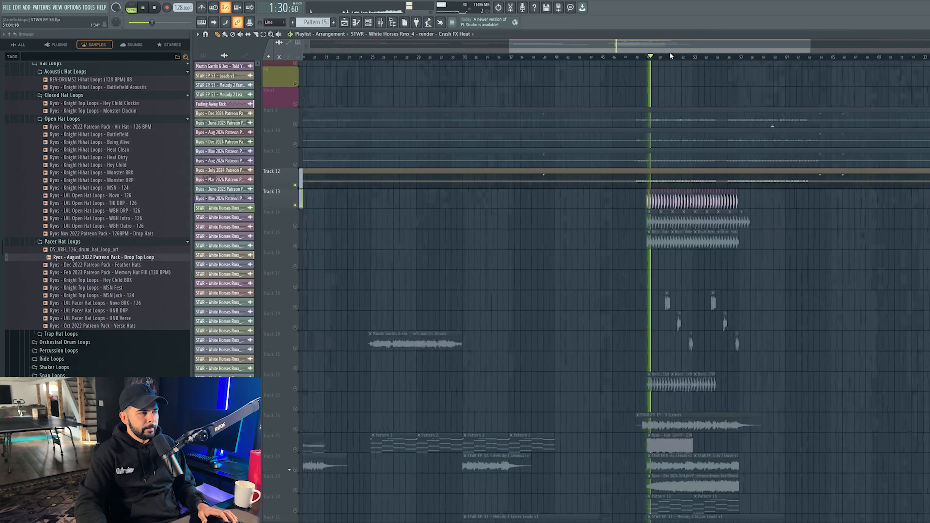
scroll(647, 56, "up", 4)
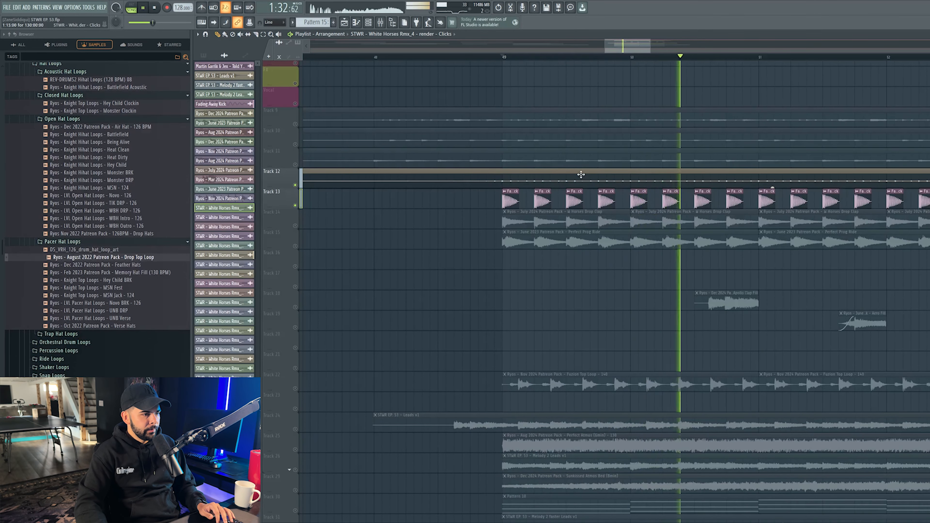
Step: Route the Clicks clip to mixer track 41, normalize it and play it against the kick
double_click(575, 183)
key("space")
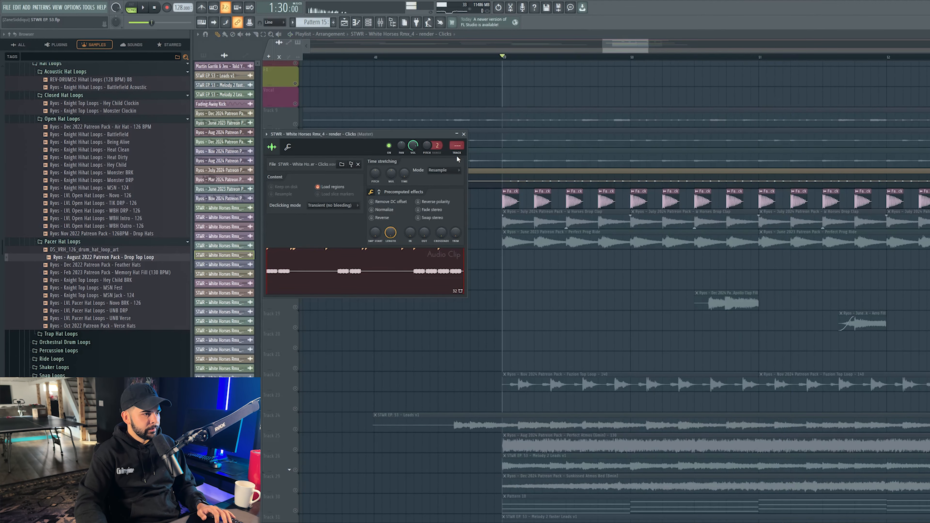
left_click(460, 155)
key("space")
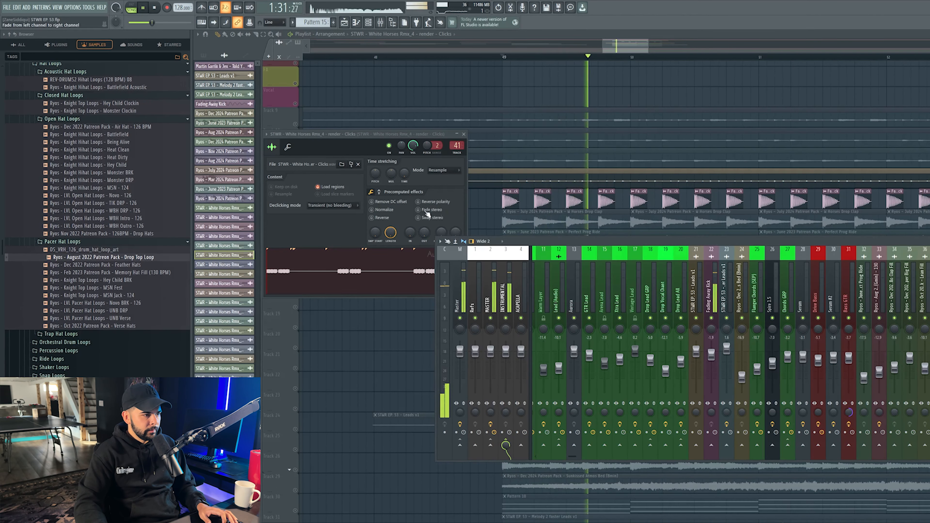
key("F9")
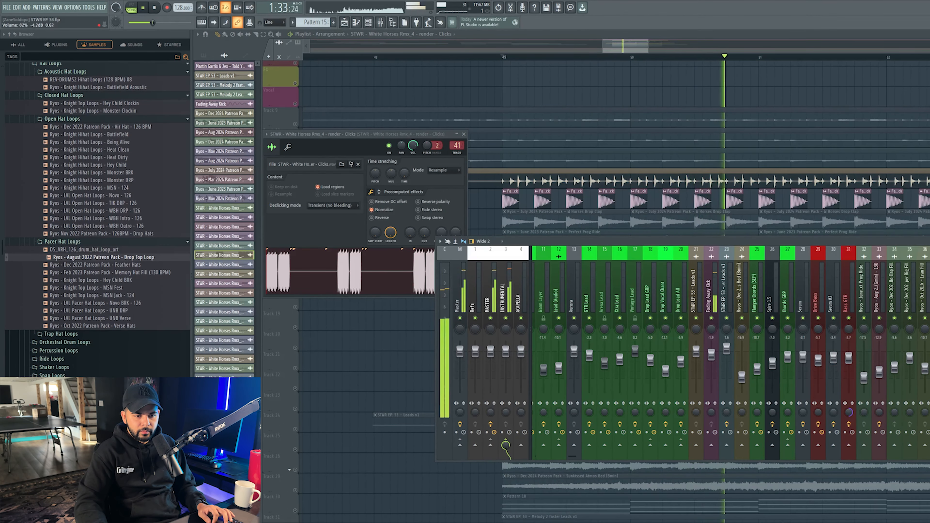
left_click(300, 167)
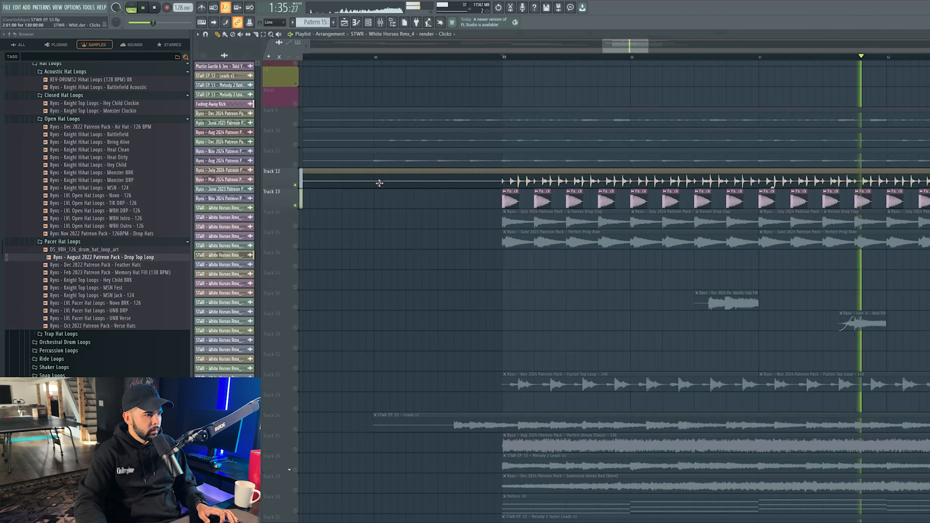
Step: Route the Acoustic Hats clip on Track 11 to mixer track 43 and normalize it
key("space")
double_click(502, 164)
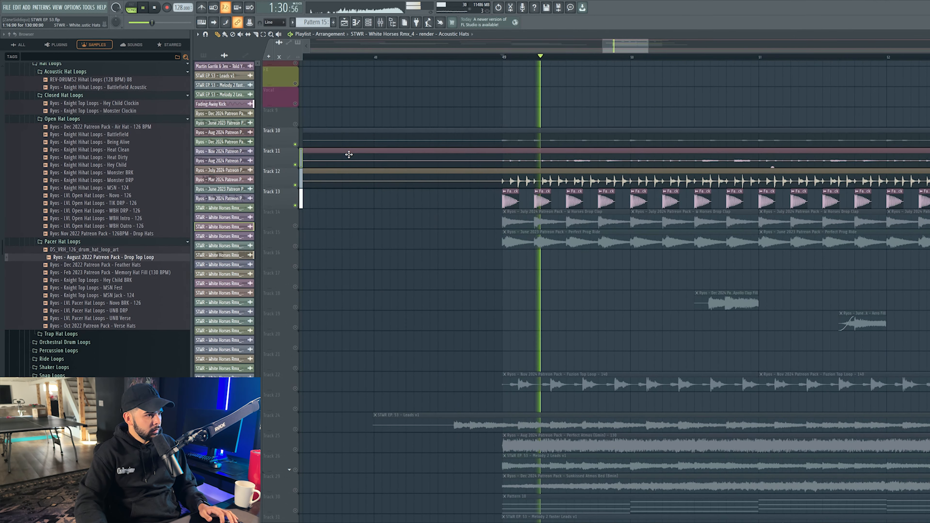
left_click(433, 125)
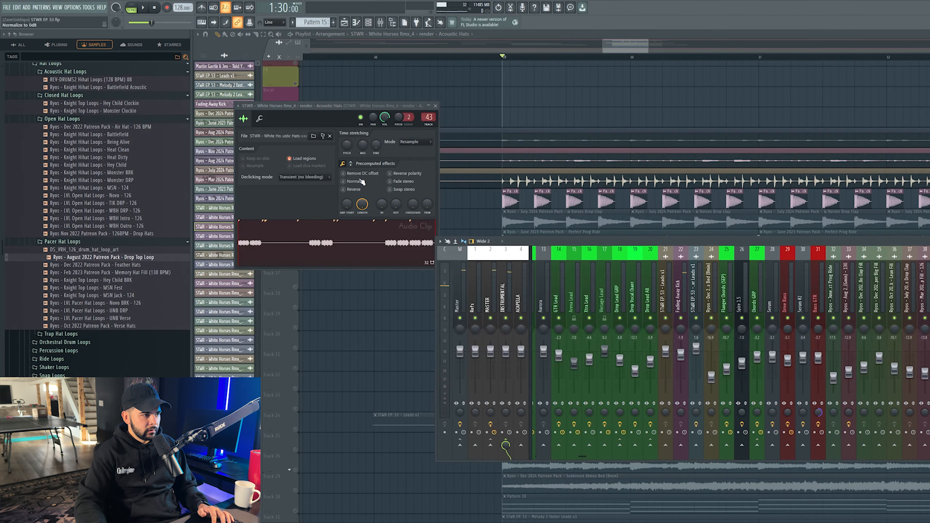
left_click(362, 181)
key("space")
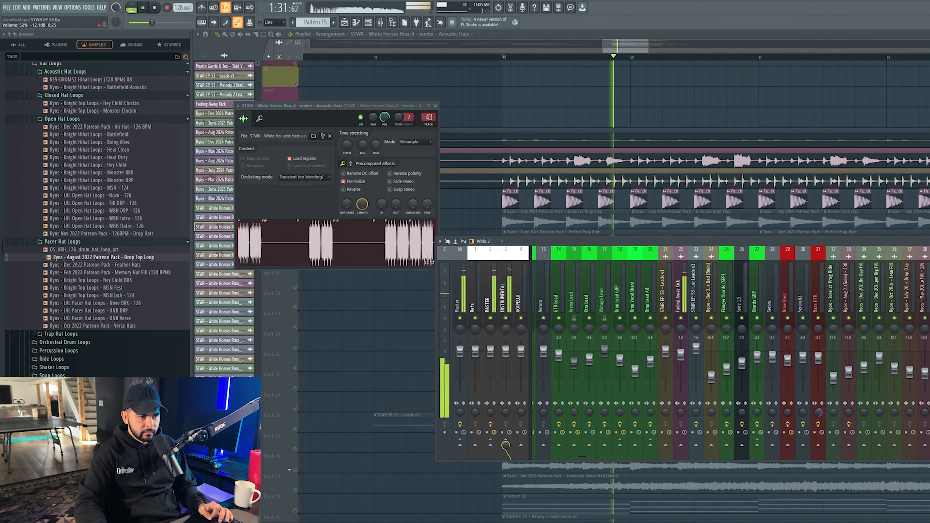
Step: Play the Acoustic Hats with the Clicks and kick, balancing the hats' mixer volume at about -12.5 dB
key("space")
key("space")
left_click_drag(548, 153, 557, 152)
key("space")
key("space")
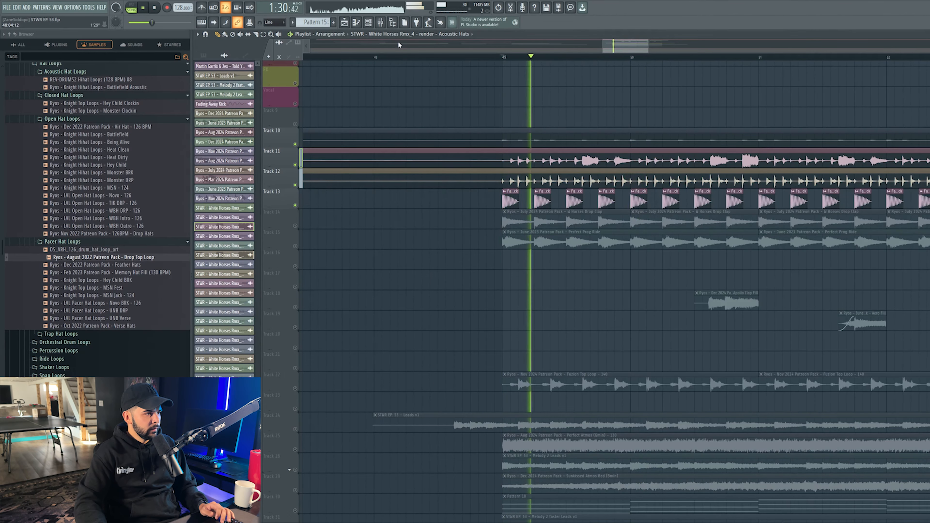
key("F9")
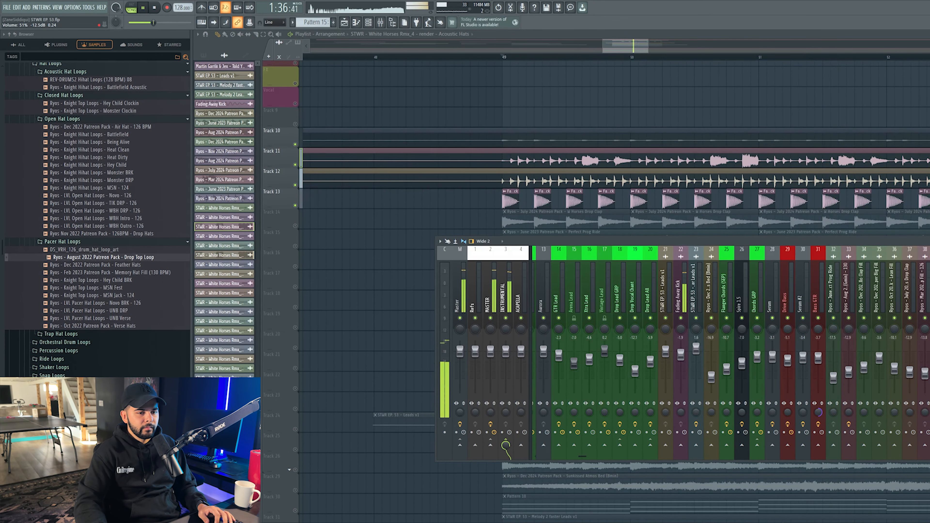
key("F9")
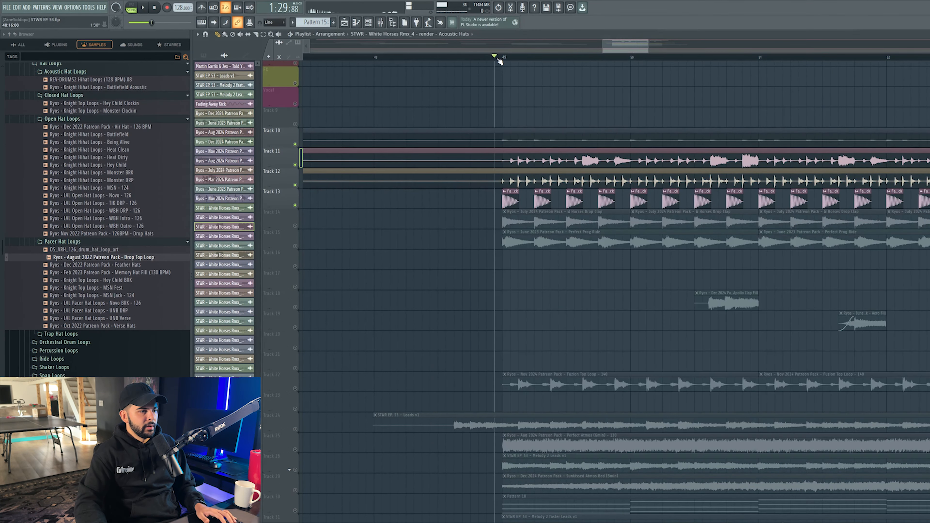
Step: Bring all tracks back in, mute the Nov 2024 top loop clips on Track 22 and play the full drop
key("space")
key("space")
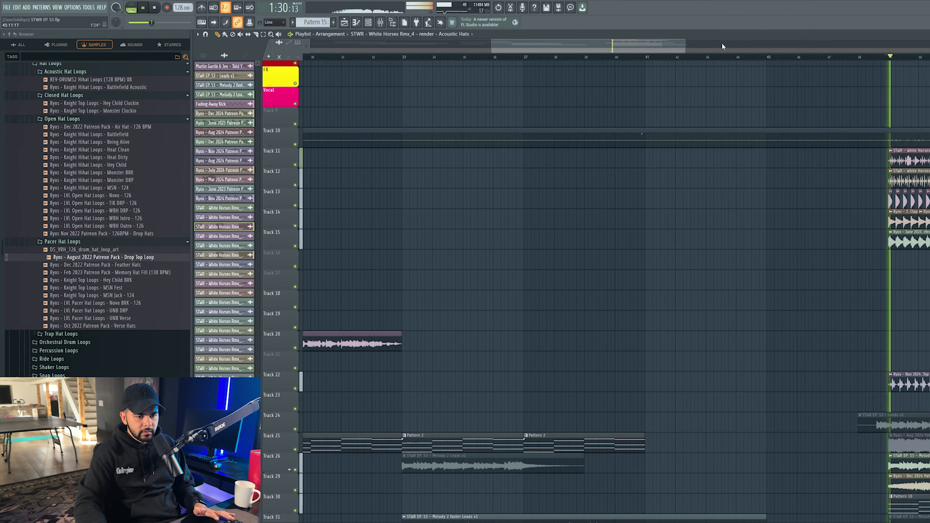
key("space")
key("space")
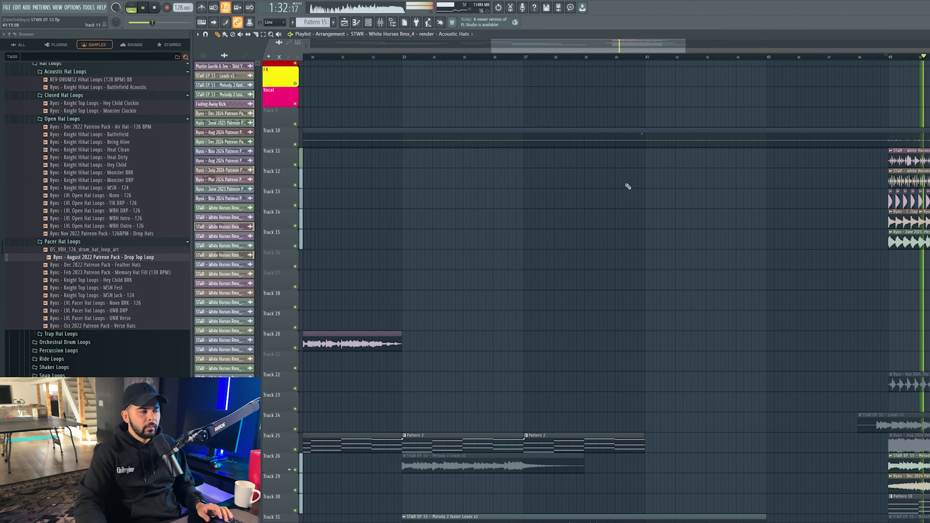
key("F9")
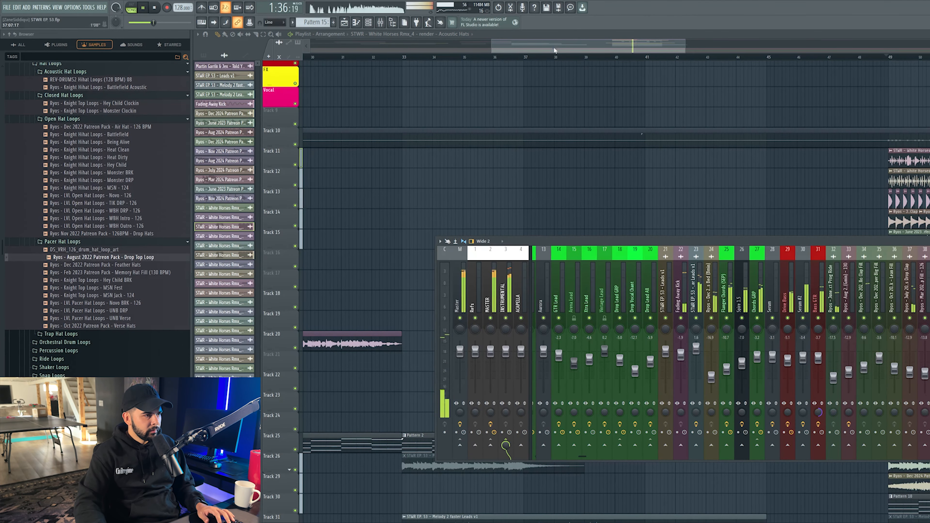
Step: Replay the drop from bar 49 and lower the Acoustic Hats' mixer volume to about -13.8 dB
left_click_drag(554, 51, 620, 52)
left_click(566, 57)
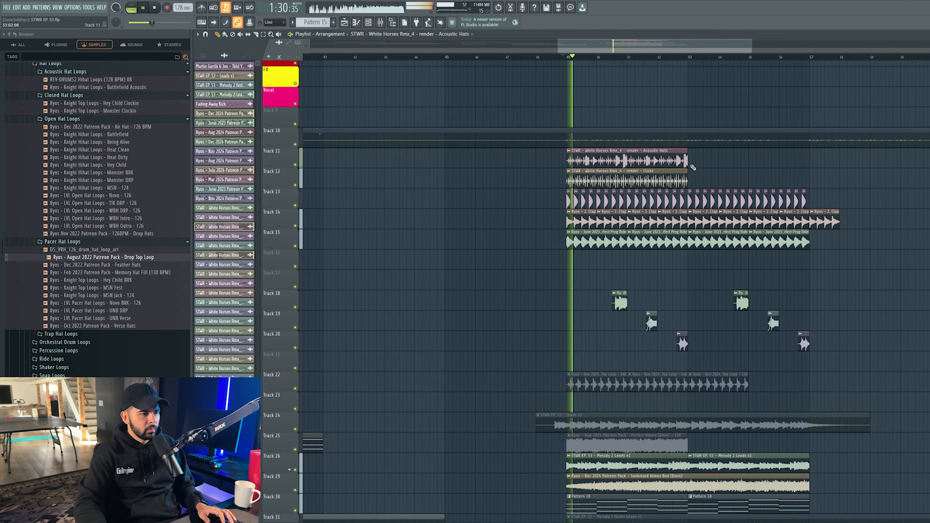
key("F9")
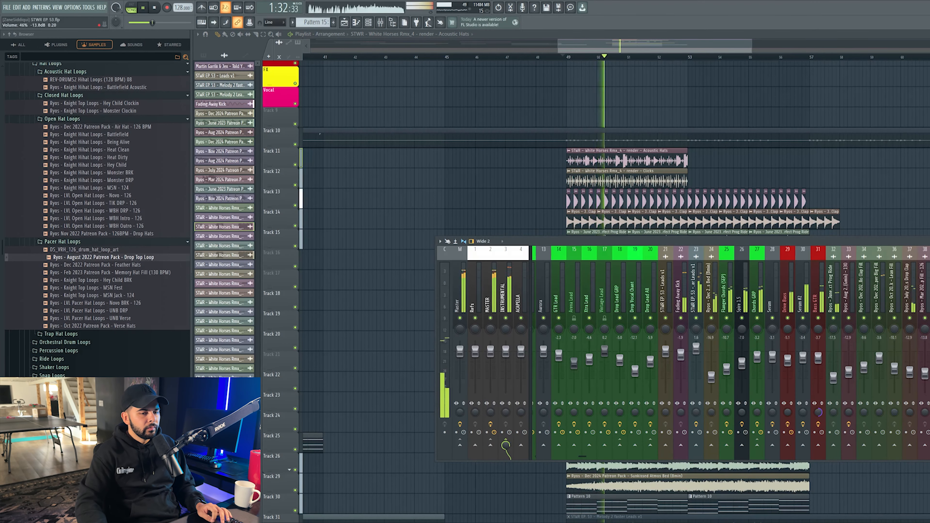
key("space")
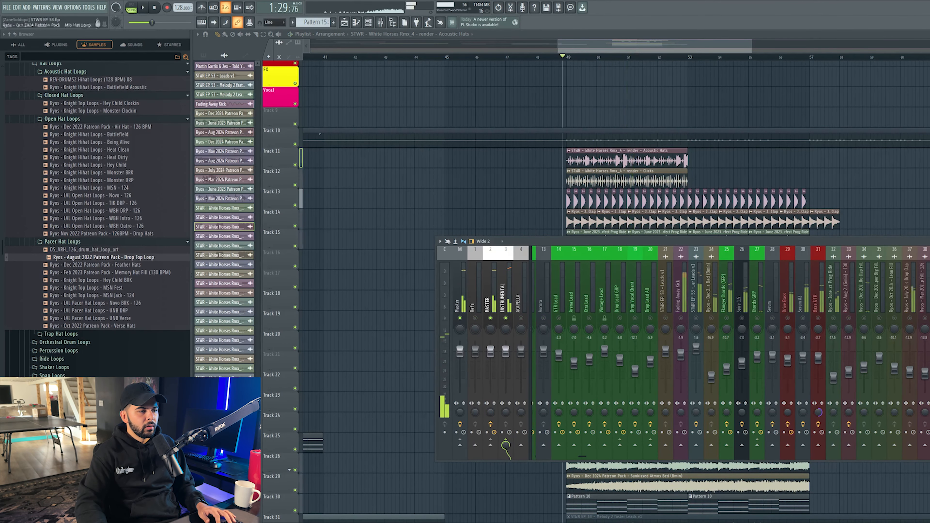
key("F9")
Step: Move the Acoustic Hats track down to Track 15 and the Clicks track to Track 14, muting the Clicks clip
left_click(571, 57)
scroll(590, 58, "up", 4)
left_click(624, 156, "ctrl")
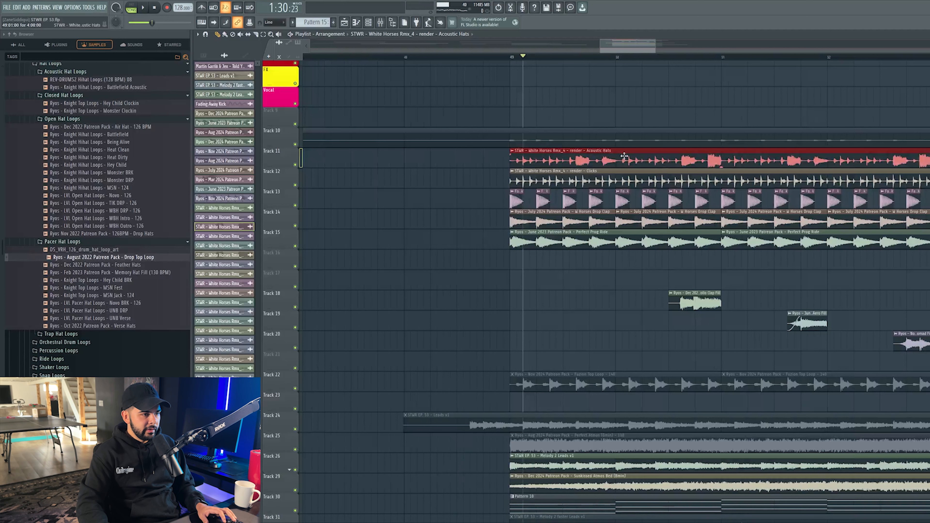
left_click_drag(300, 153, 290, 239)
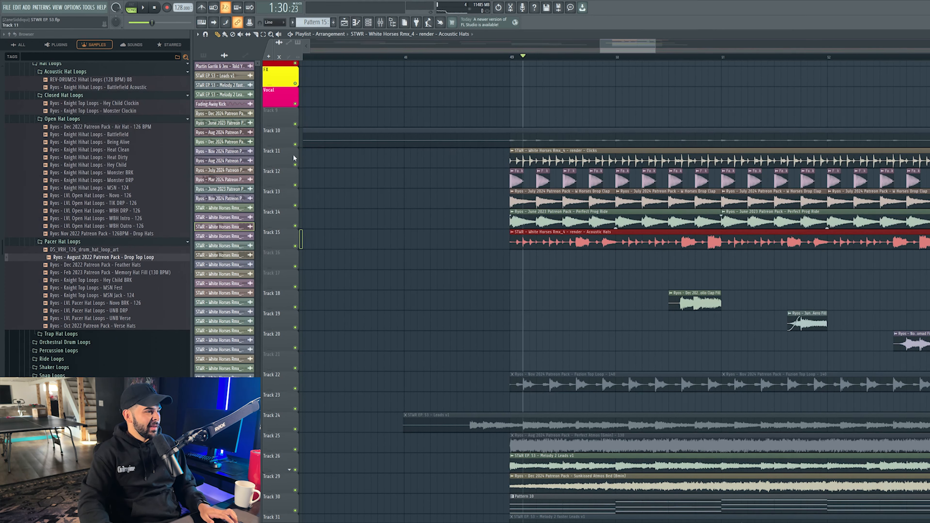
left_click_drag(294, 158, 295, 222)
left_click(591, 226)
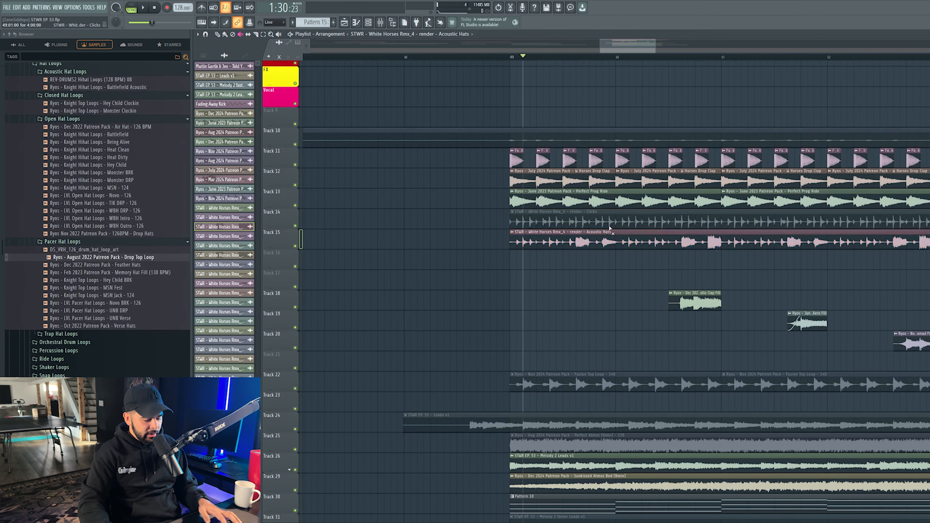
Step: Move the Pacer Clap stem track up to Track 16, below the Acoustic Hats, and solo it
scroll(549, 78, "down", 5)
scroll(539, 58, "down", 5)
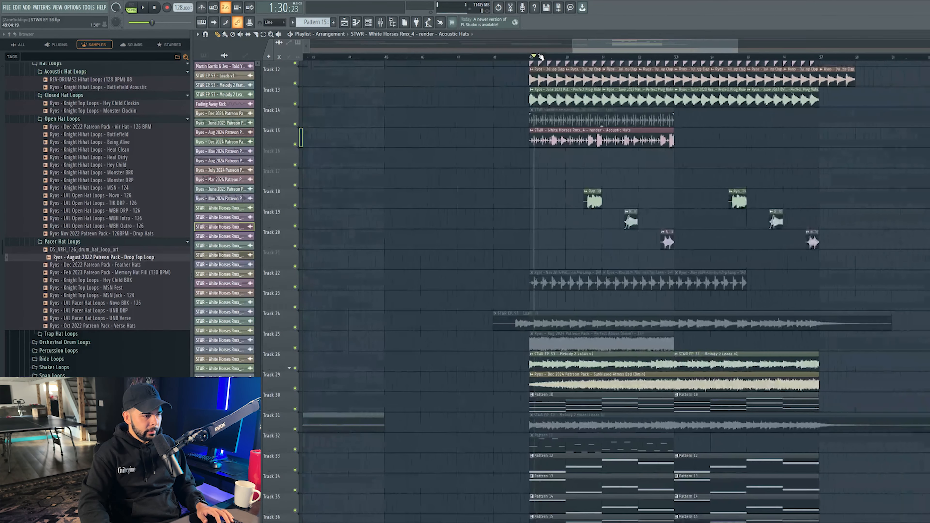
scroll(519, 176, "down", 4)
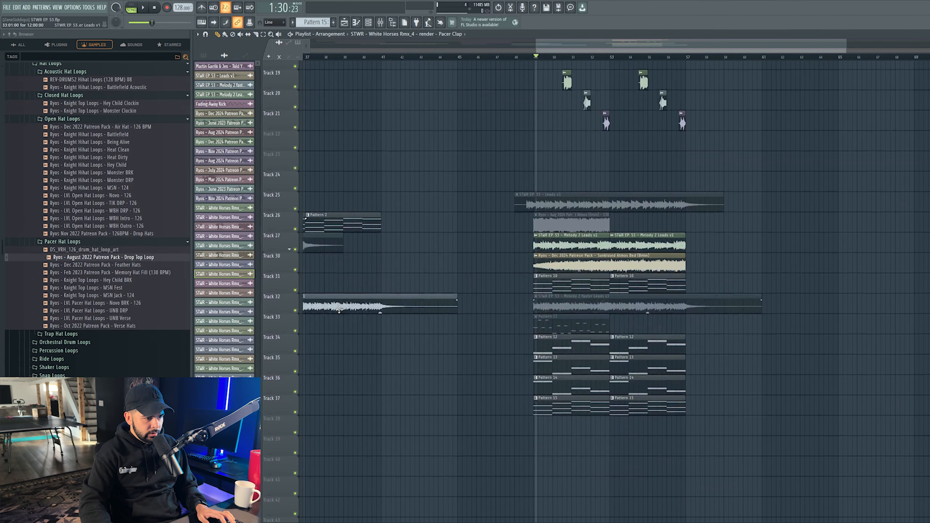
scroll(513, 263, "up", 5)
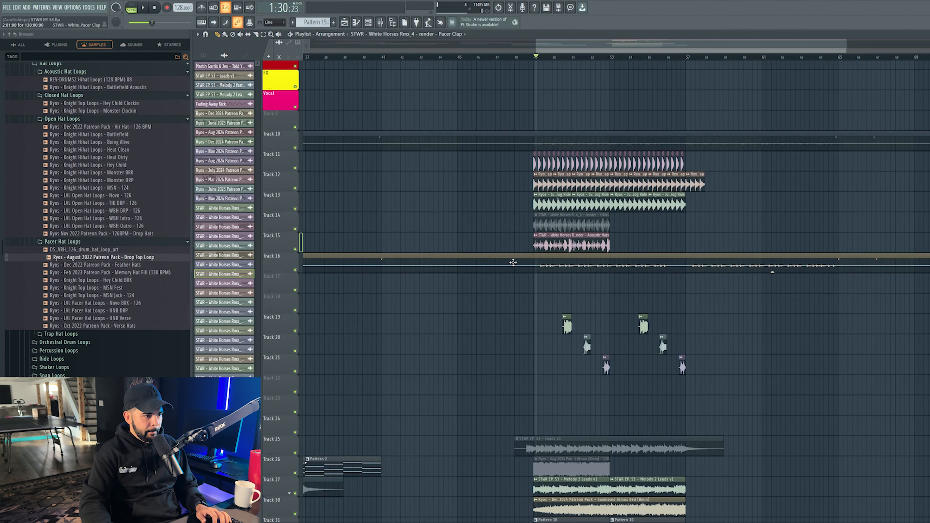
right_click(299, 272)
left_click(298, 270, "ctrl")
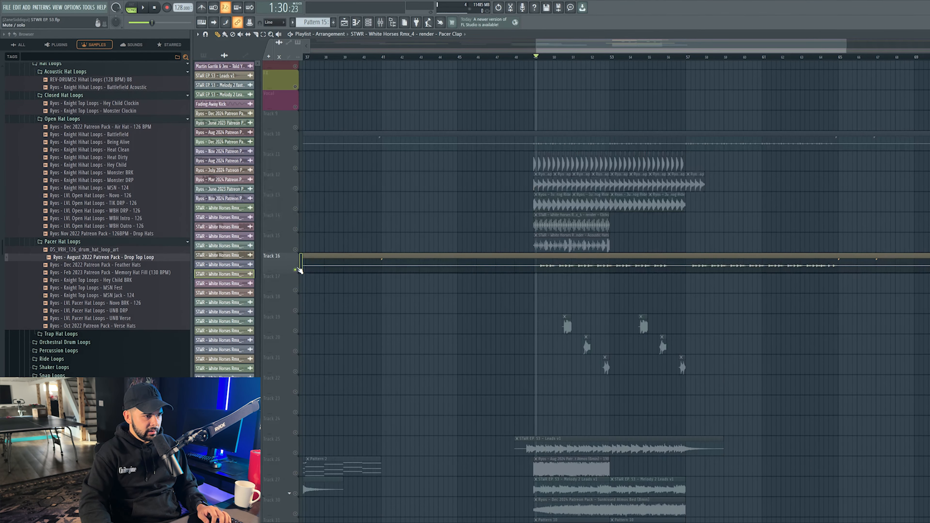
Step: Play the Pacer Clap with the melody lead on Track 27 and slice its opening hits from bar 49
key("space")
scroll(571, 56, "up", 10)
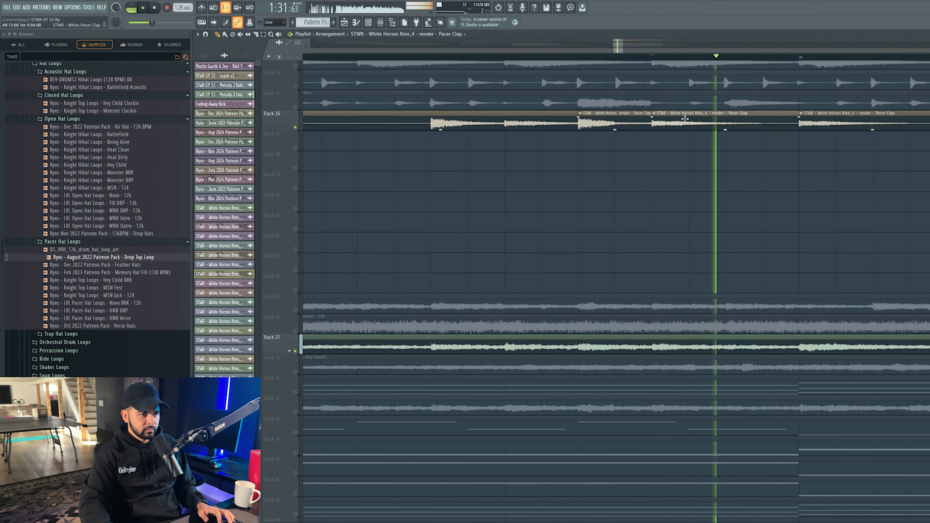
scroll(398, 58, "down", 5)
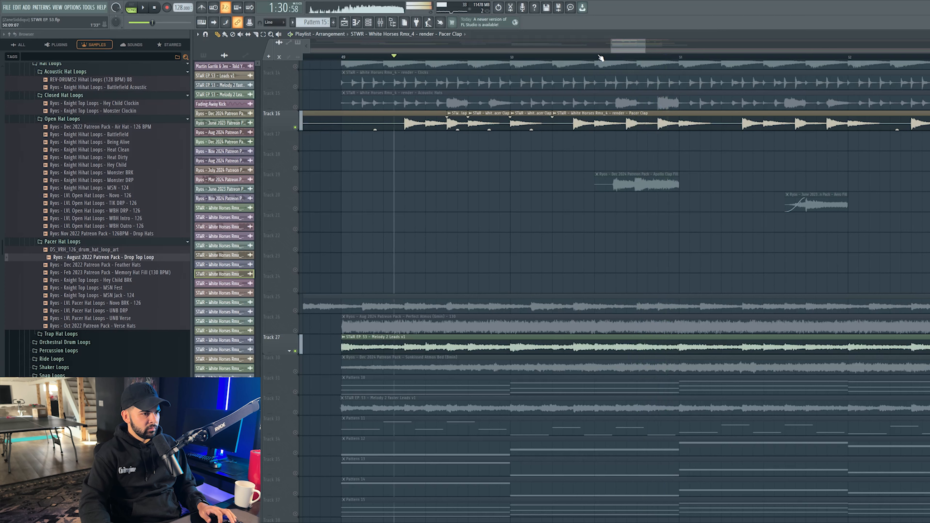
key("space")
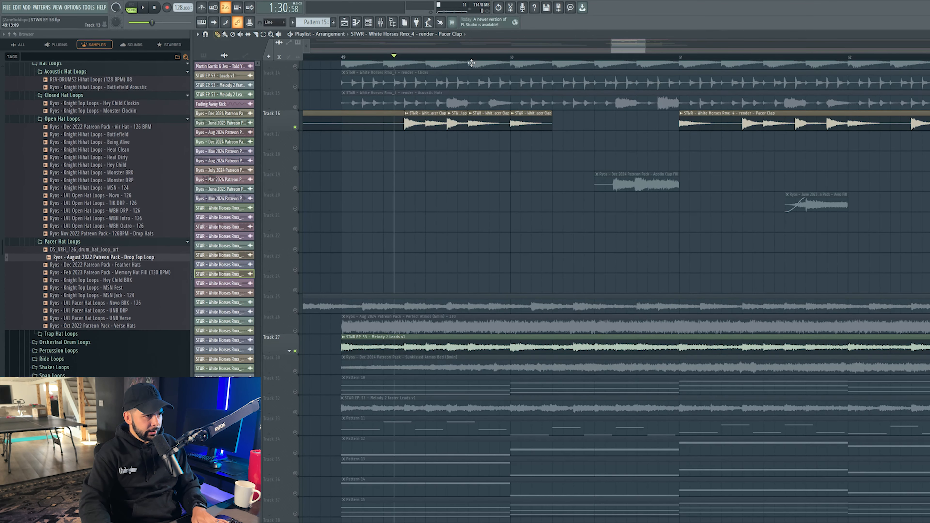
Step: Rebuild the Pacer Clap rhythm on Track 16 from the sliced hits, repeat it through the drop, and solo the Acoustic Hats
scroll(475, 66, "down", 2)
scroll(462, 58, "right", 2)
scroll(458, 56, "down", 3)
key("p")
scroll(410, 110, "up", 2)
right_click(374, 128)
left_click_drag(370, 122, 475, 124)
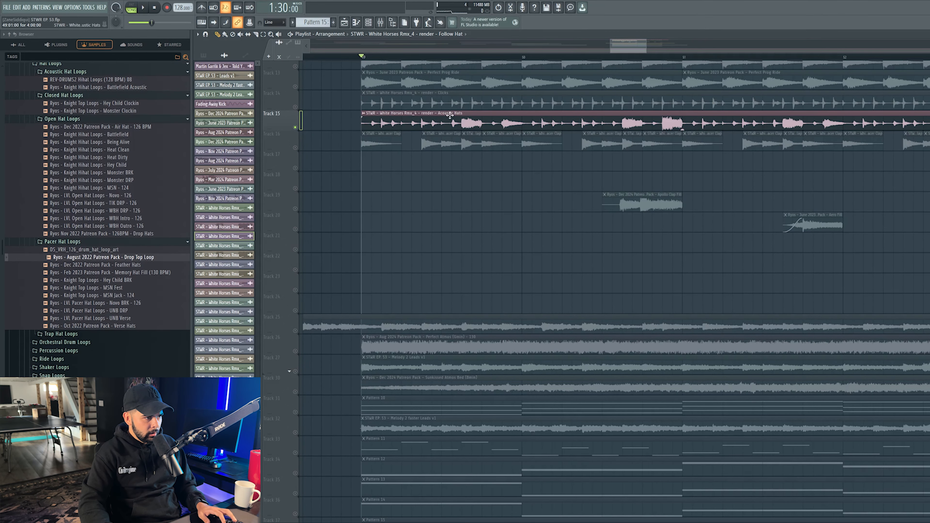
Step: Play the Acoustic Hats with the Track 27 melody and replace their third beat in bar 49 with a copied slice
left_click(300, 373)
key("space")
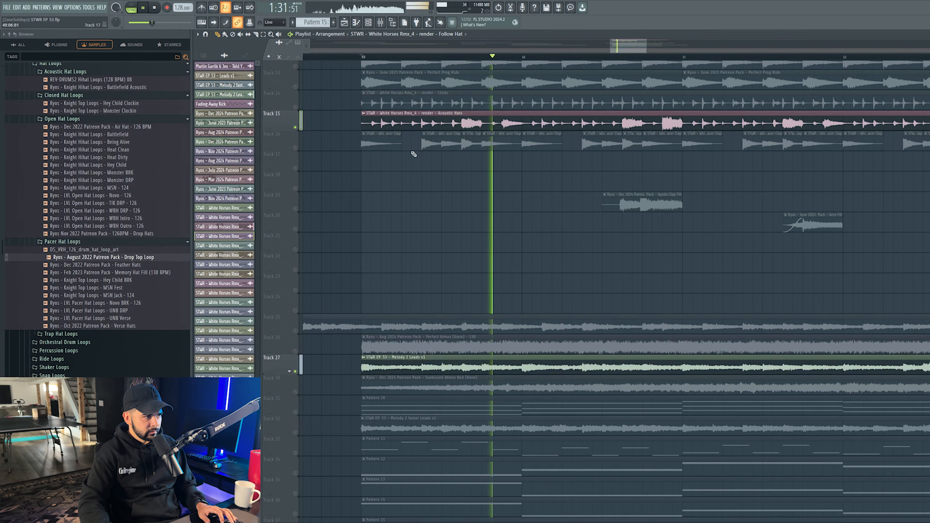
key("space")
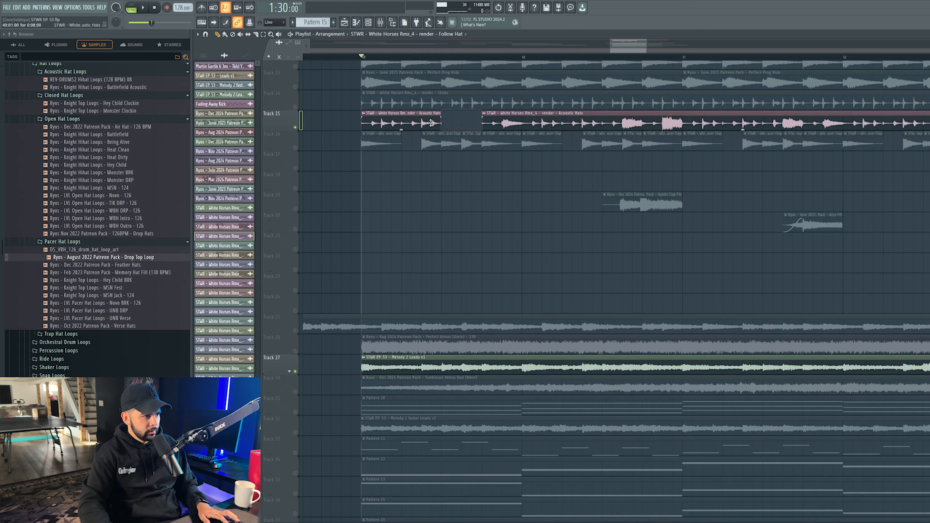
left_click_drag(380, 119, 464, 117)
key("space")
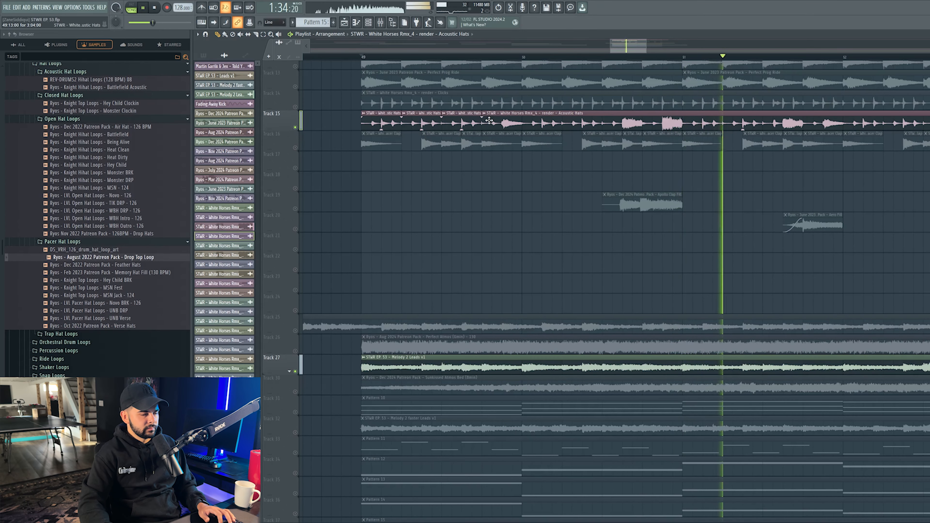
Step: Repeat the edited Acoustic Hats slices up to bar 53 and play them with all the drop tracks
key("space")
key("space")
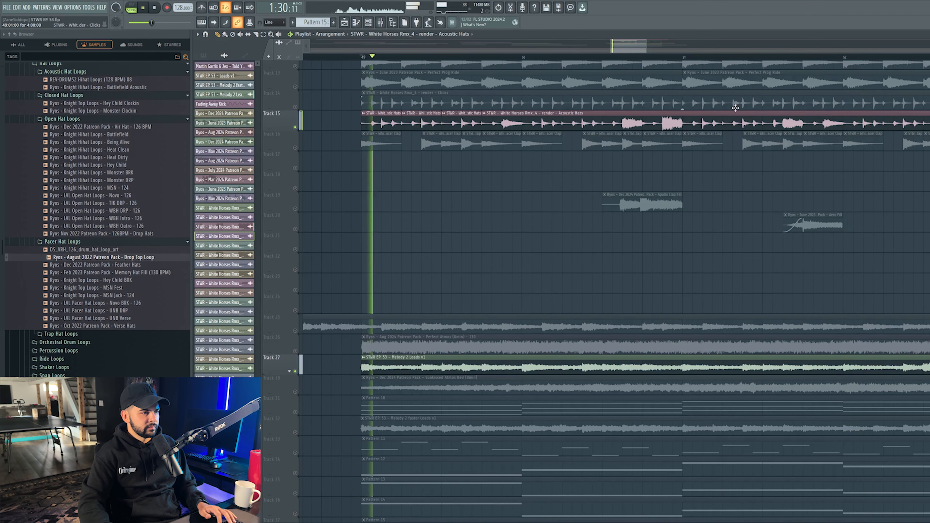
key("space")
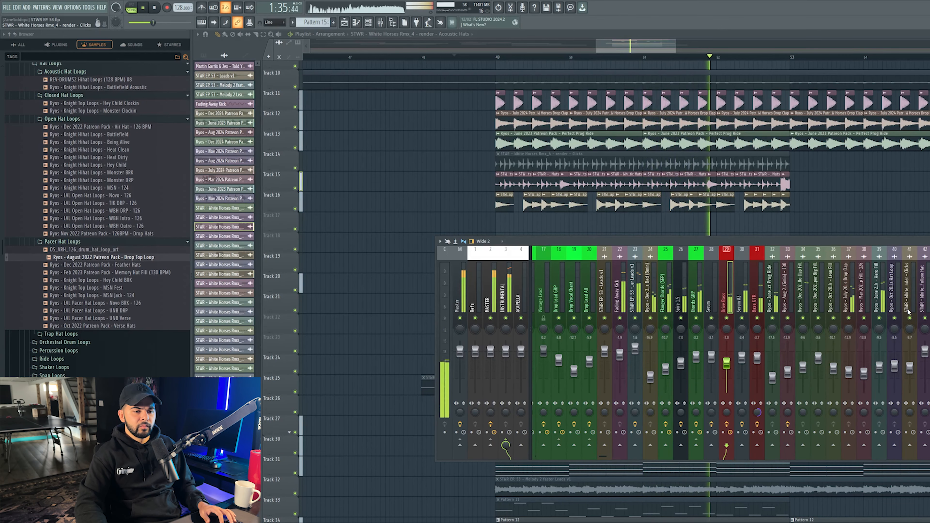
Step: Stop playback, mute the Pacer Clap on Track 16 and open Kickstart 2 on the July 2024 Drop Clap's mixer channel
key("space")
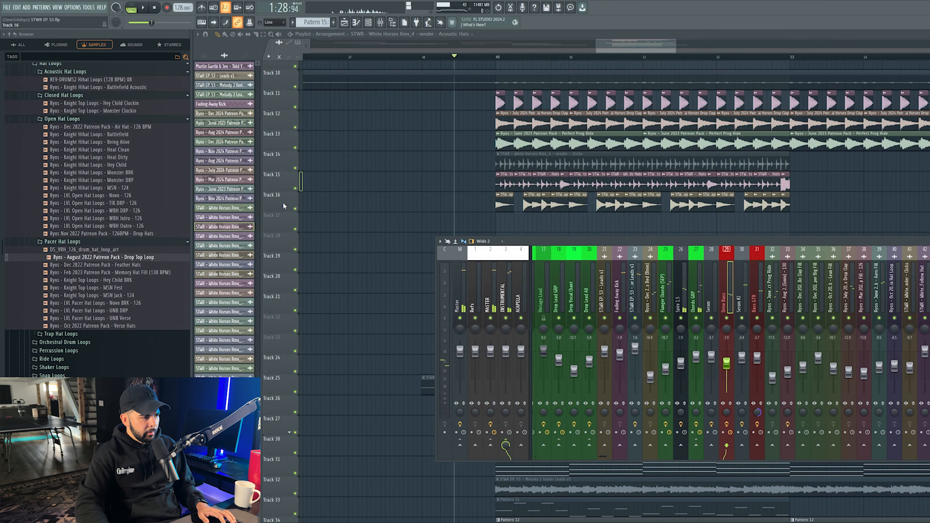
left_click(295, 209)
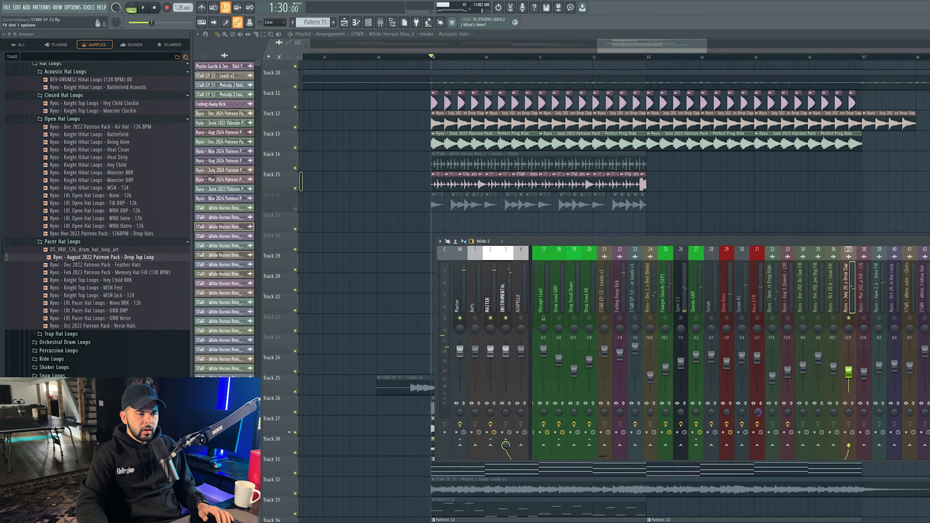
left_click(894, 125)
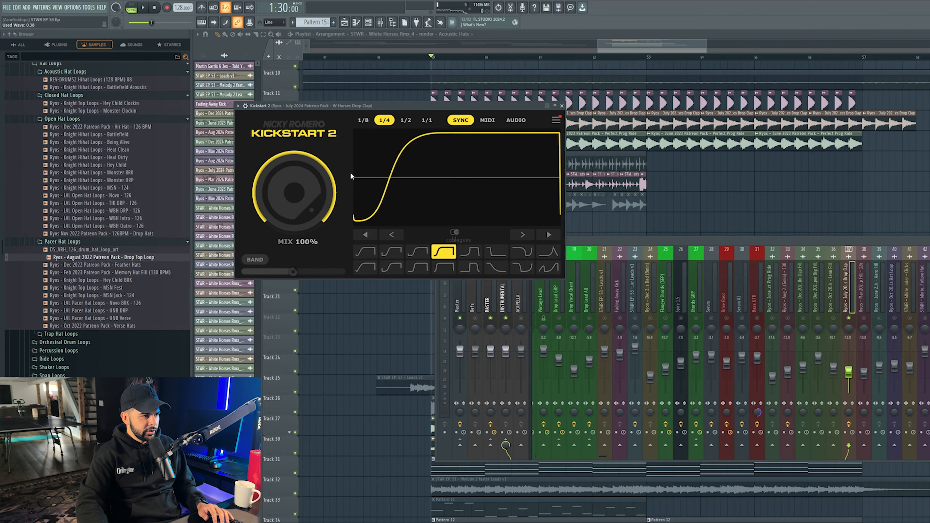
Step: Set the Kickstart 2 mix on the July 2024 Drop Clap to 55% during playback, then close the plugin and mixer
left_click_drag(476, 111, 591, 145)
mouse_move(410, 225)
left_mouse_down()
mouse_move(410, 253)
mouse_move(410, 220)
mouse_move(414, 235)
left_mouse_up()
key("space")
right_click(849, 318)
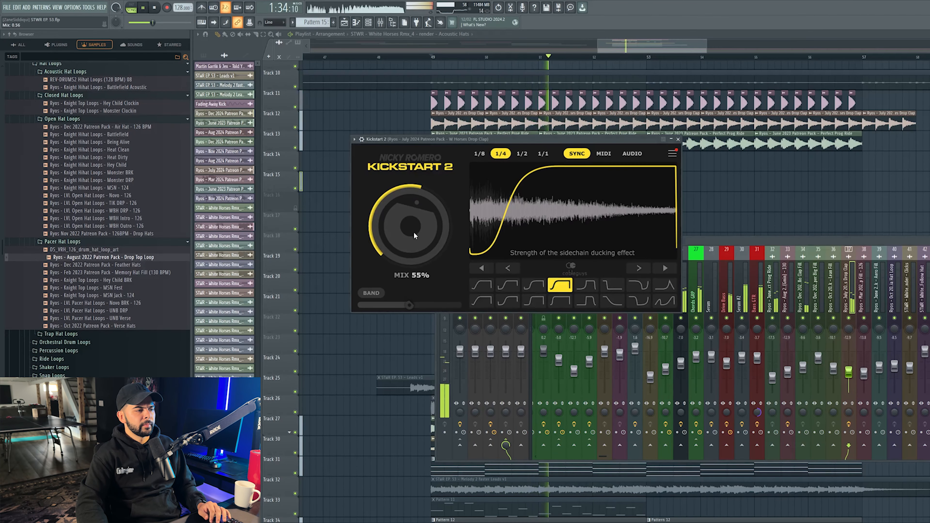
left_click(678, 140)
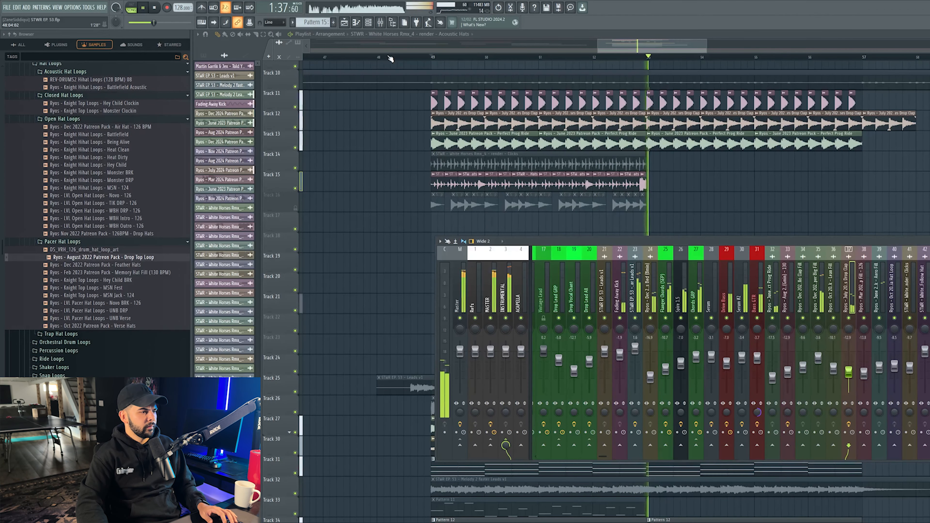
key("F9")
left_click(361, 58)
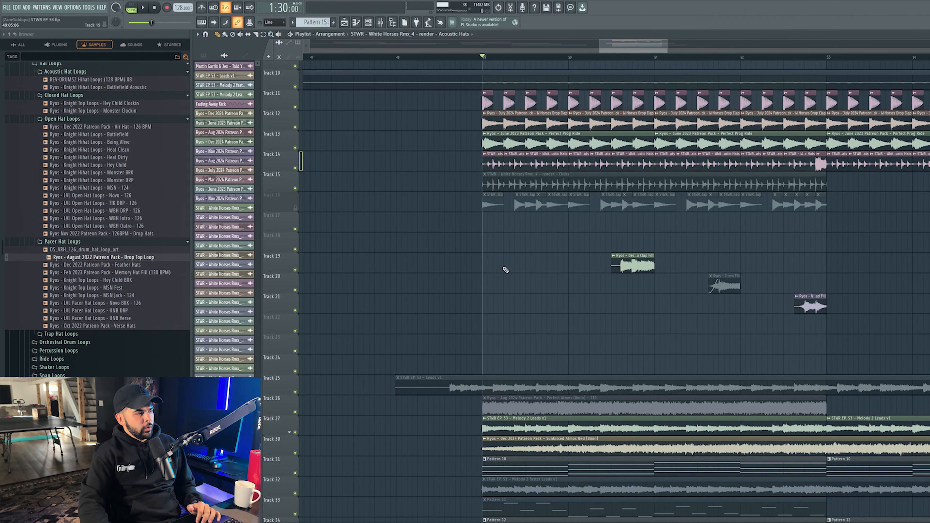
Step: Insert a playlist track, search the samples for "crash" and place the Oct 2023 Long Crash on Track 17 at bar 49
right_click(296, 203)
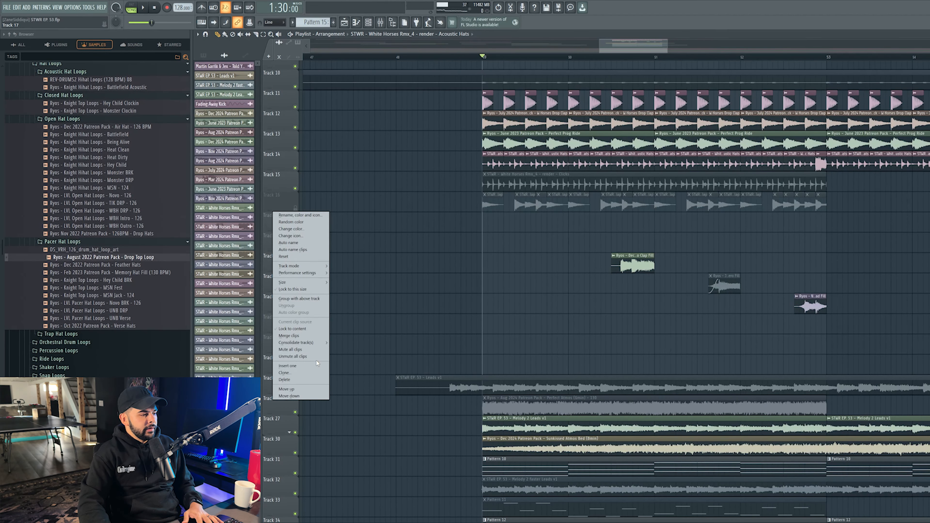
left_click(316, 360)
scroll(51, 238, "up", 15)
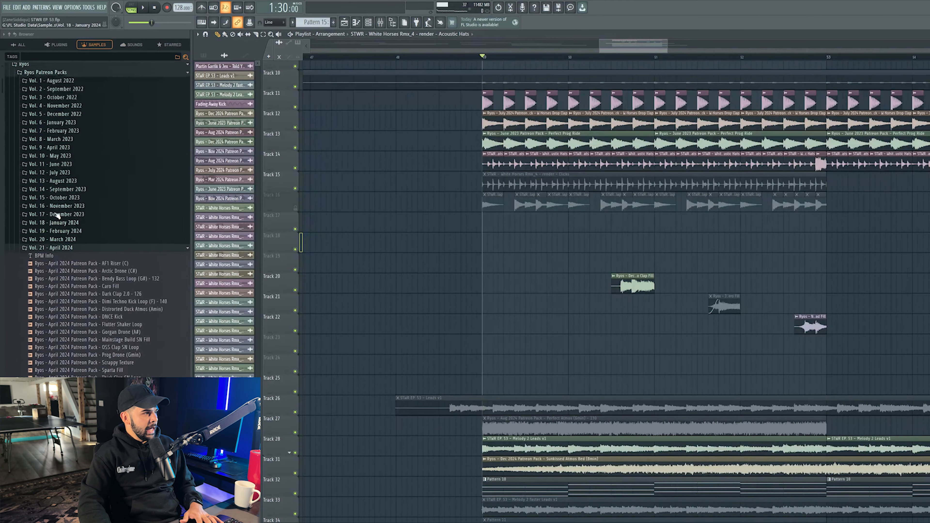
scroll(43, 147, "down", 3)
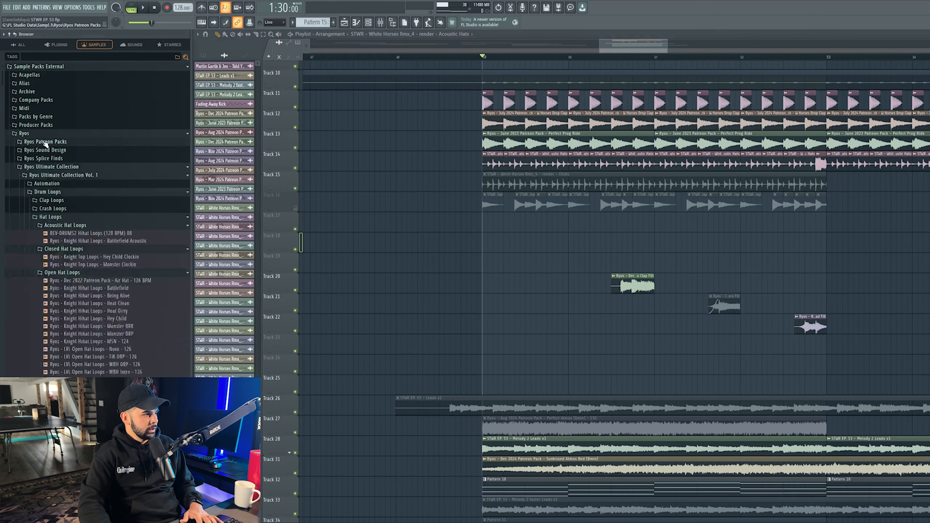
left_click(151, 55)
type("crash")
key("Return")
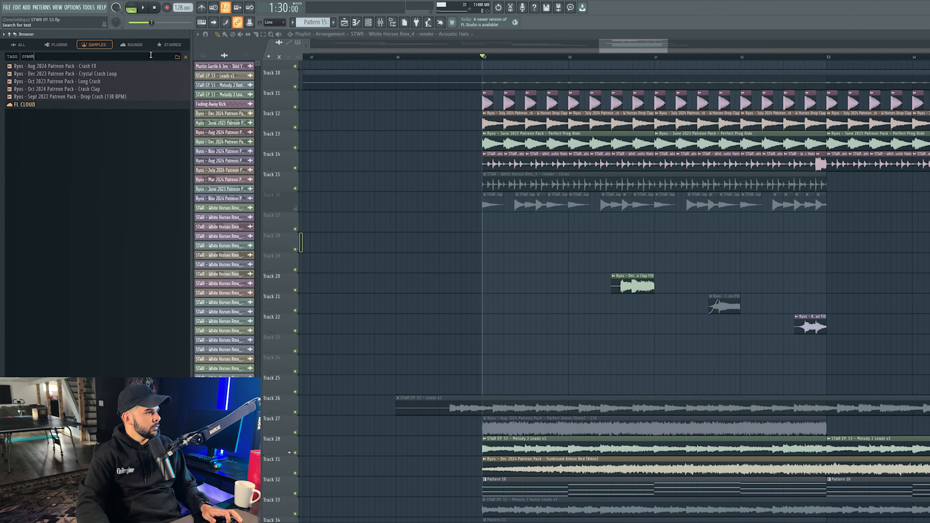
left_click(69, 82)
left_click_drag(255, 146, 540, 218)
Step: Route the Long Crash to its own mixer channel and lower it to about -8.9 dB while the drop plays
double_click(534, 218)
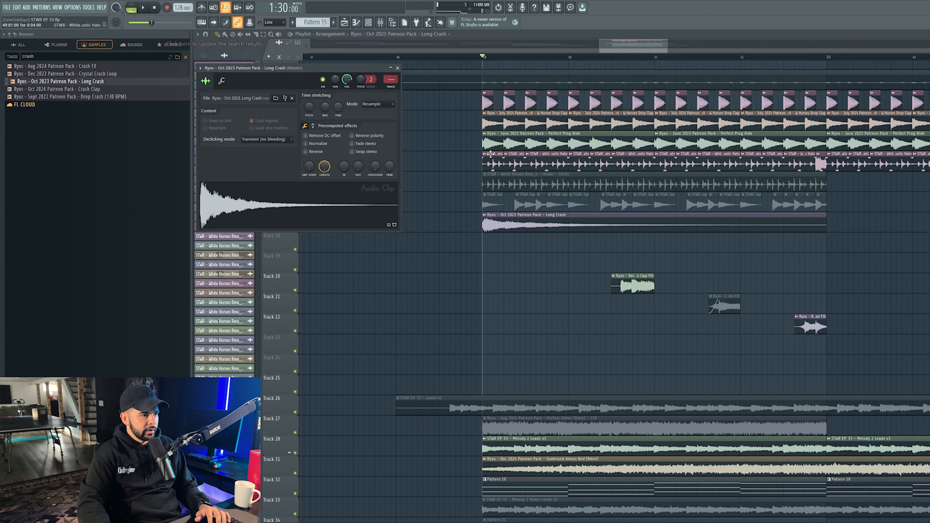
left_click(390, 86)
left_click(423, 57)
key("space")
key("F9")
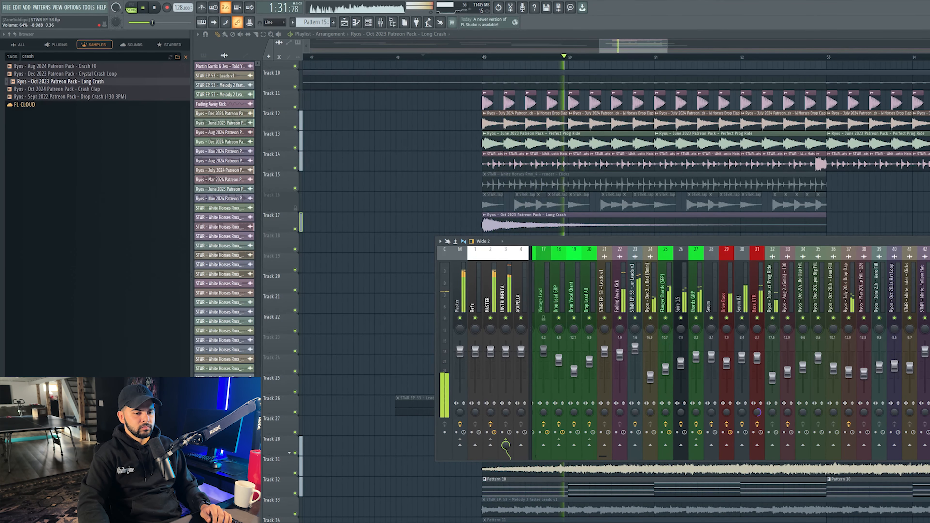
Step: Copy the Long Crash to bar 53 on Track 17 and play the drop past the copy
key("F9")
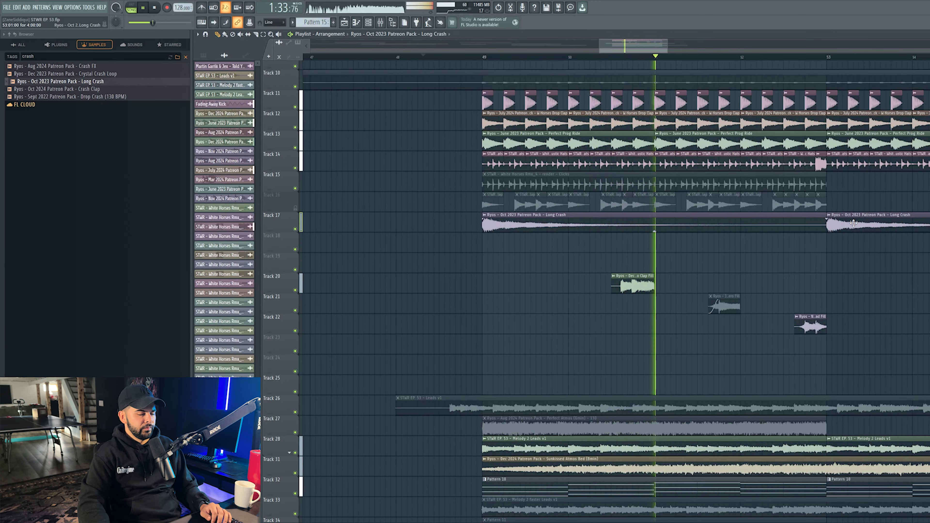
scroll(400, 62, "down", 7)
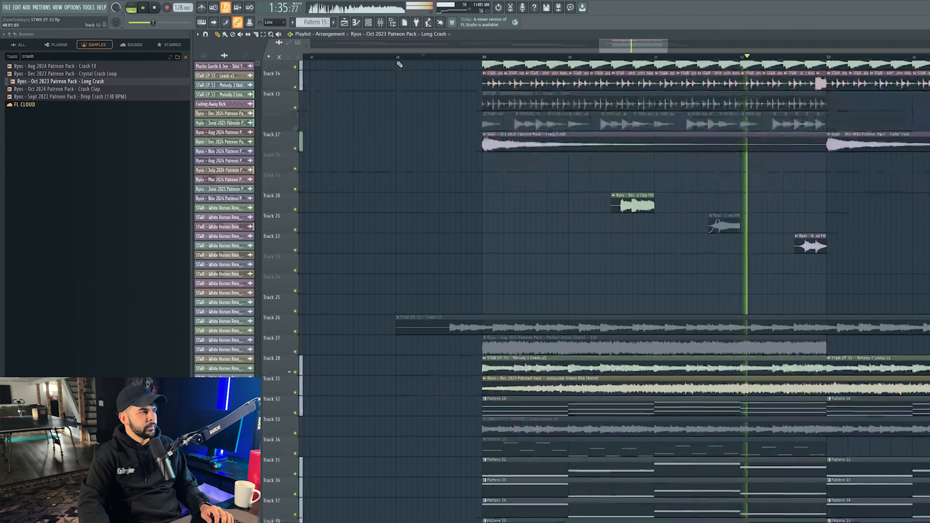
scroll(399, 62, "up", 4)
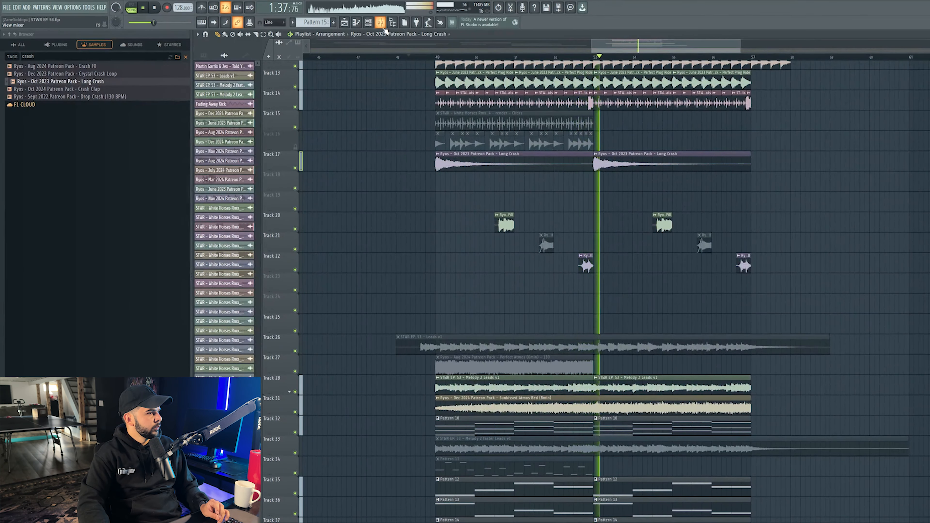
key("F9")
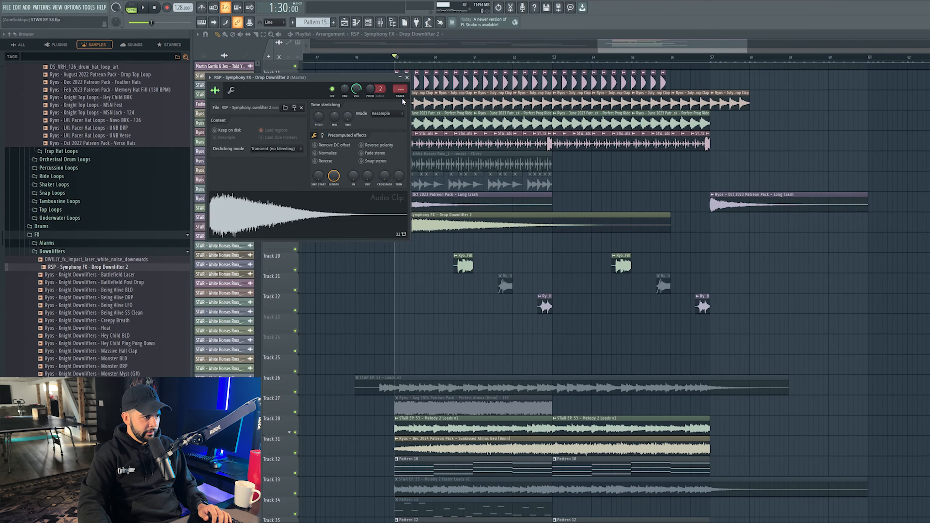
Step: Level the Symphony FX Drop Downlifter 2 at about -20.3 dB on mixer channel 46 and copy its clip to bar 57
left_click(402, 97)
key("space")
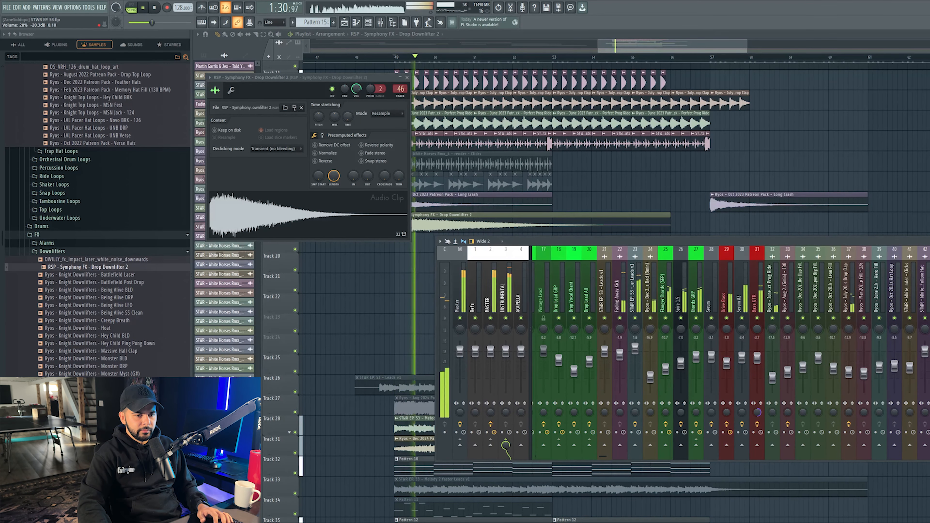
left_click_drag(662, 52, 647, 46)
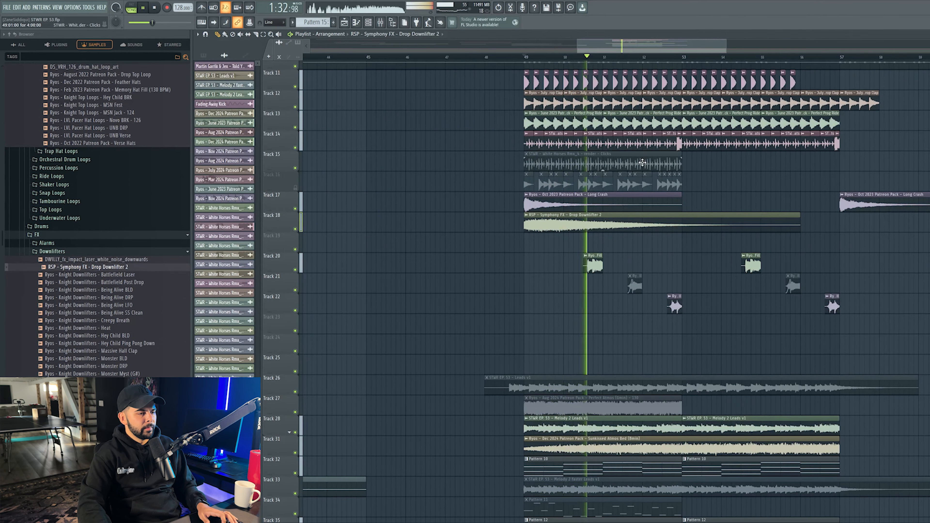
left_click(846, 221)
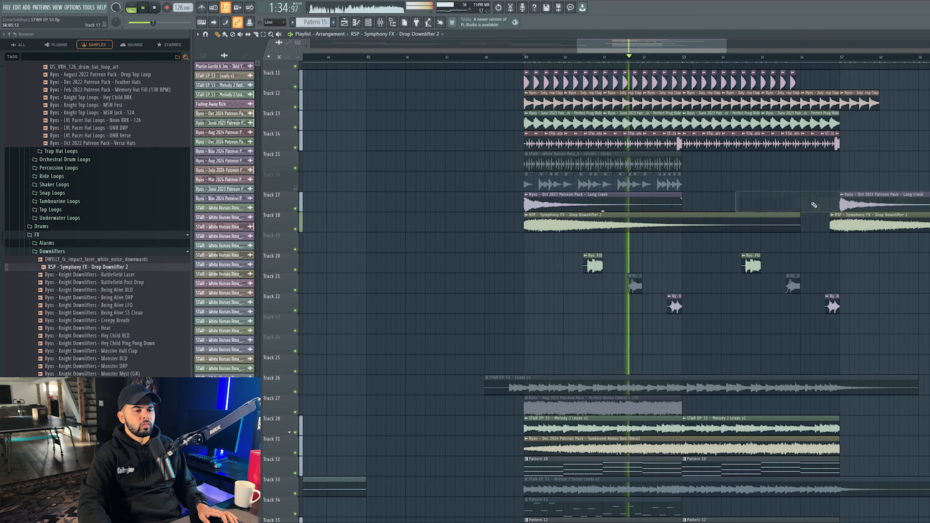
Step: Insert a track above the Long Crash and place the LVL Downlifters UNB BLD sample on it at bar 53
right_click(272, 193)
left_click(275, 346)
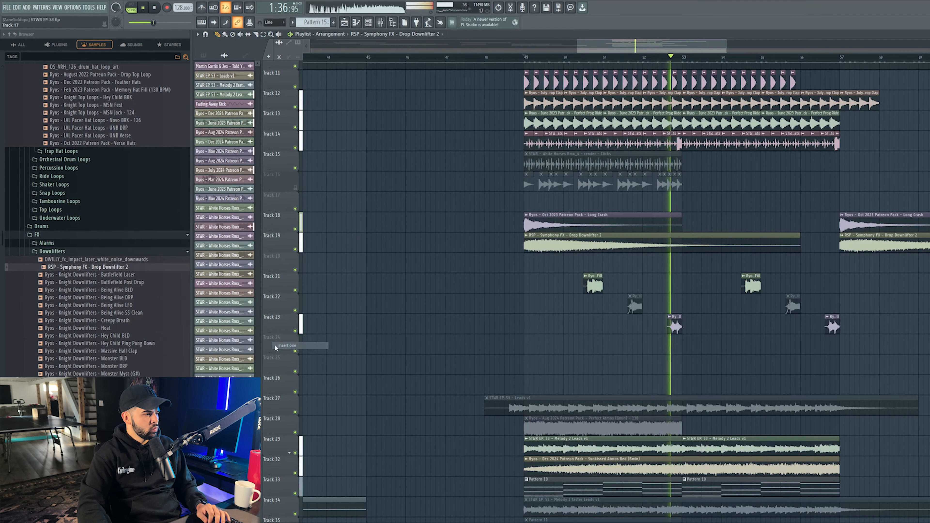
scroll(62, 315, "down", 3)
left_click(121, 343)
key("space")
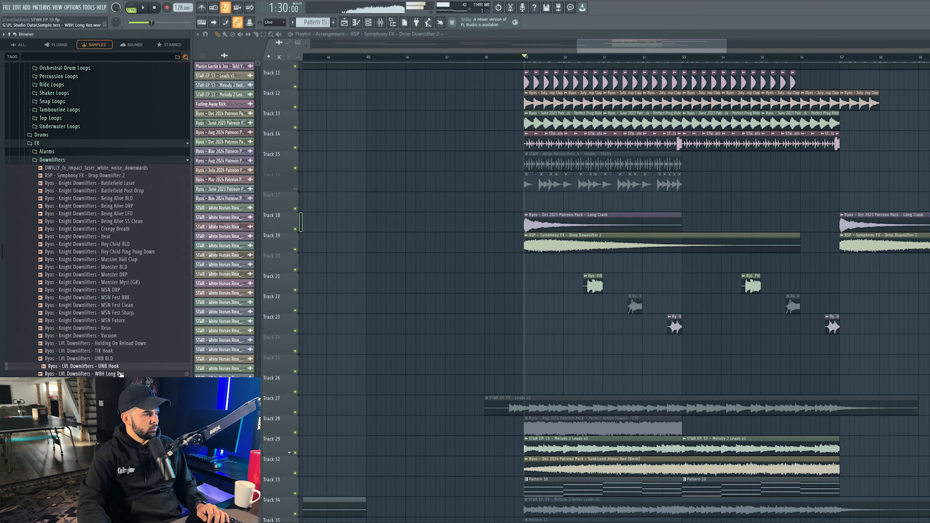
left_click_drag(121, 363, 725, 197)
Step: Play the drop and route the UNB BLD downlifter on Track 17 to its own mixer channel
key("space")
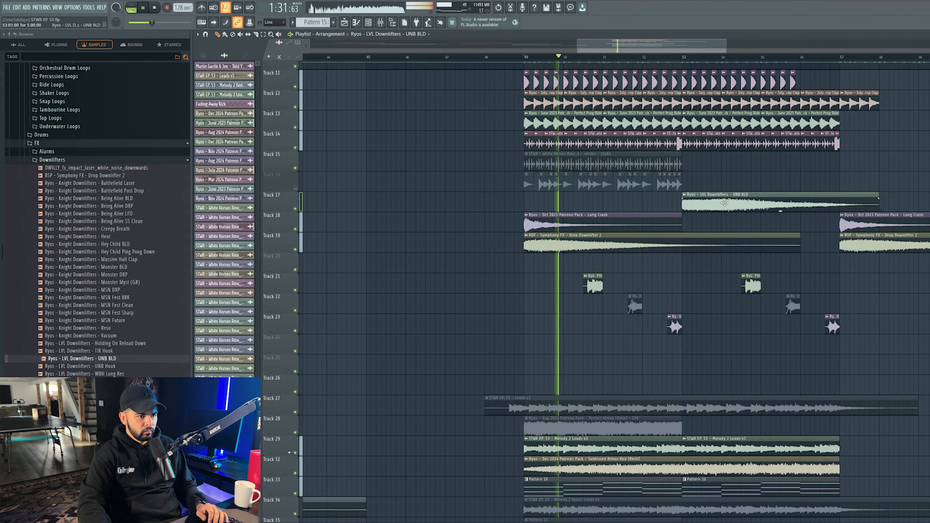
double_click(725, 196)
key("ctrl+l")
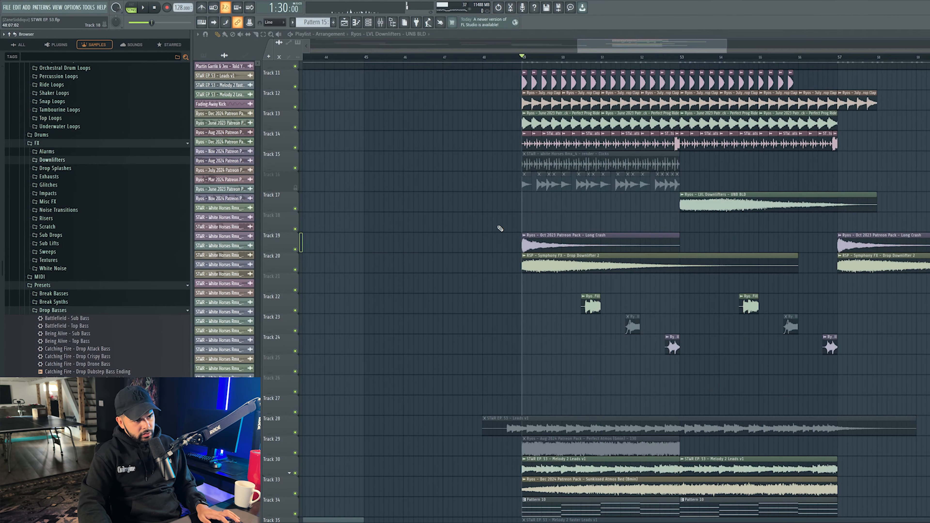
left_click_drag(508, 229, 681, 231)
left_click_drag(478, 253, 639, 275)
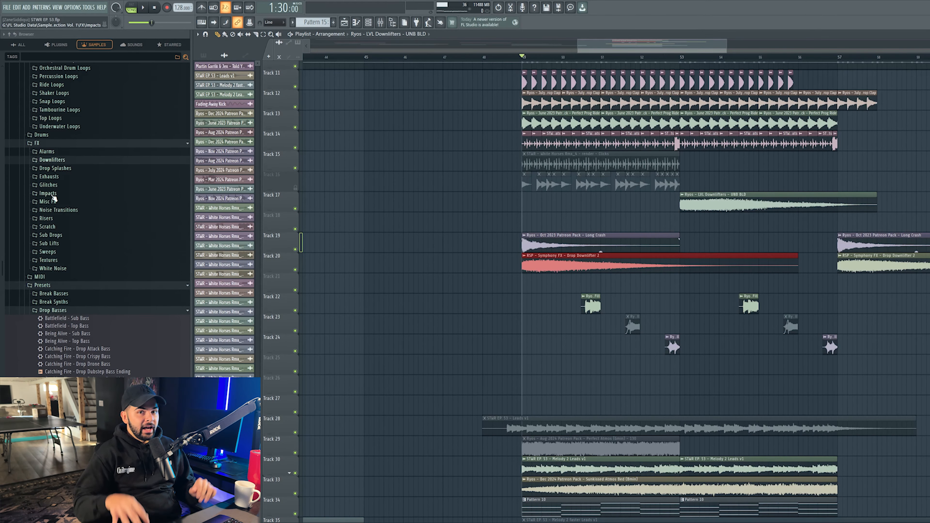
Step: Place KSHMR Exhaust 07 from the Exhausts folder on Track 18 at bar 49 and route it to mixer channel 48
left_click(48, 176)
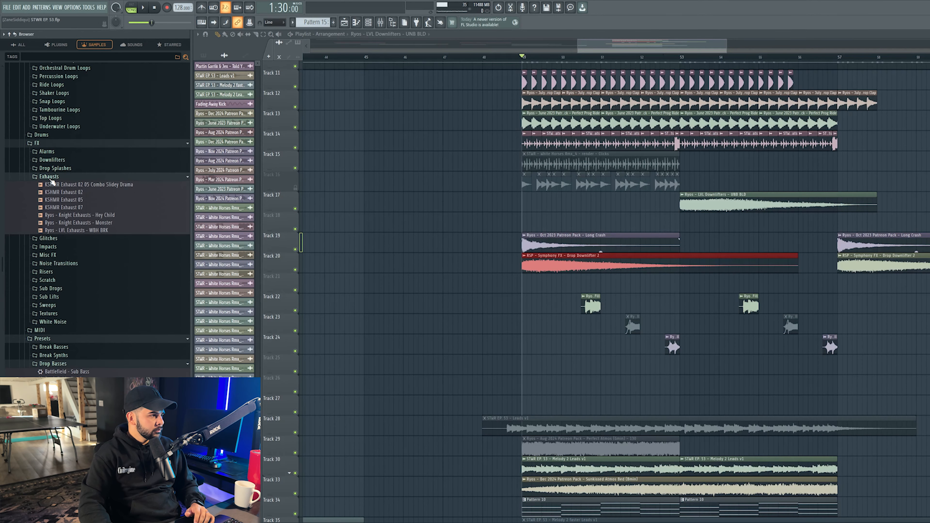
left_click_drag(74, 209, 525, 225)
double_click(529, 220)
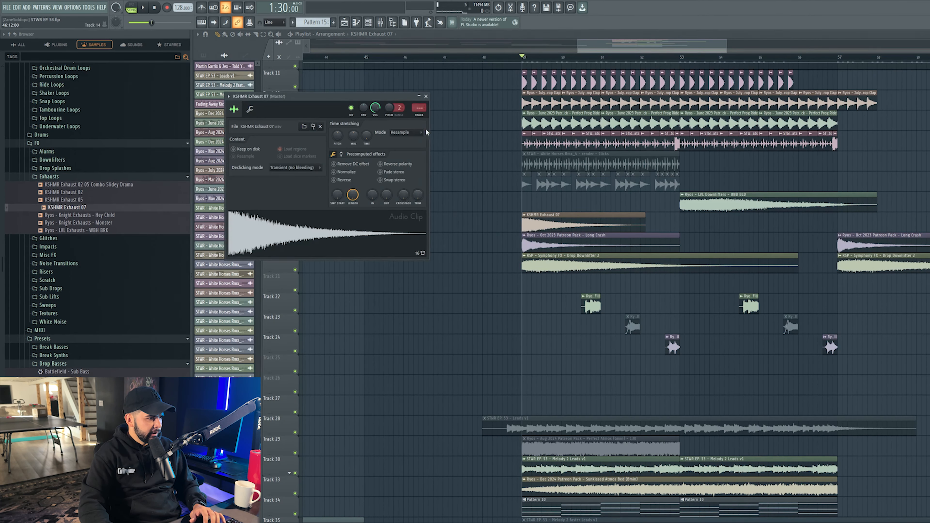
key("ctrl+l")
Step: Lower KSHMR Exhaust 07 to about -10.7 dB against the playing drop and copy its clip to bar 57
key("space")
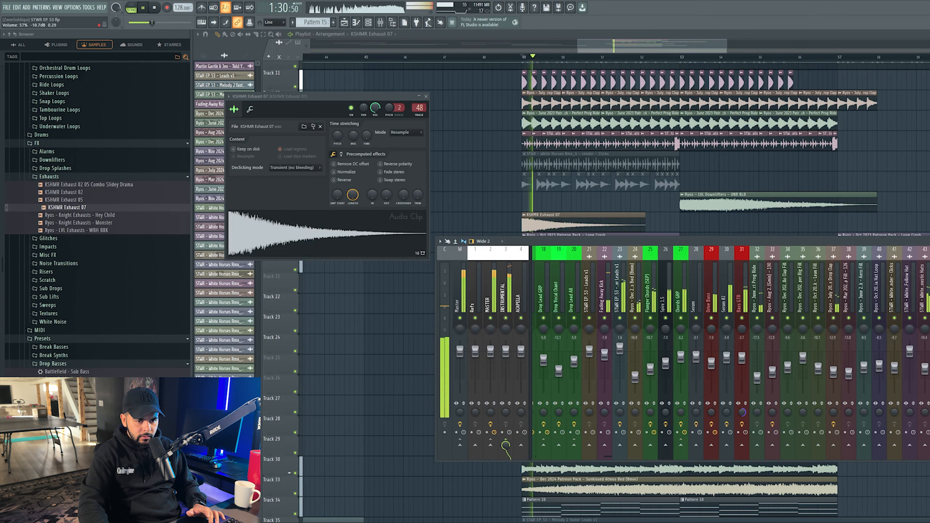
left_click(492, 57)
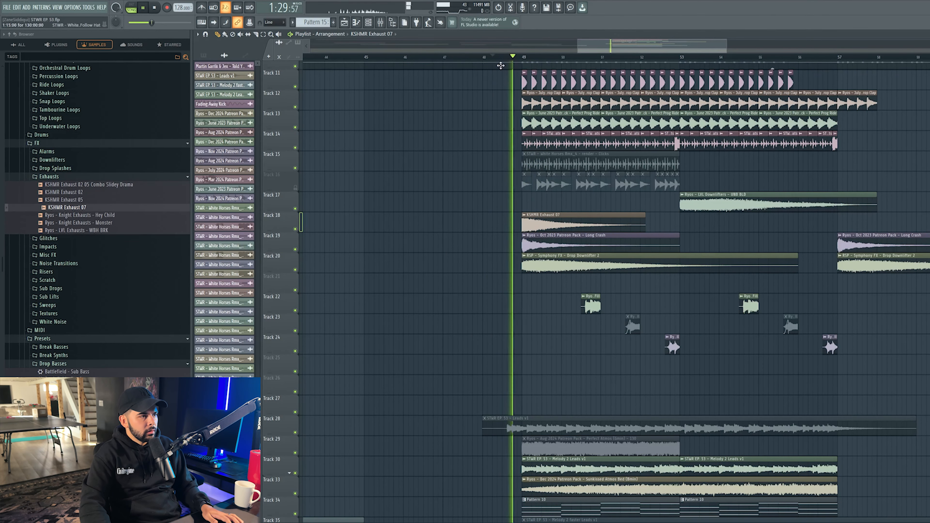
left_click(380, 22)
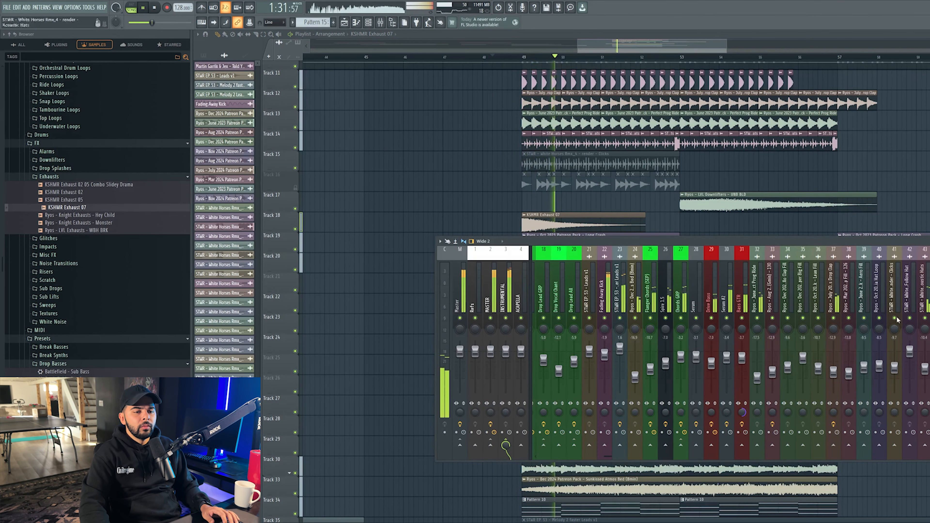
key("F9")
mouse_move(547, 226)
left_mouse_down("shift")
mouse_move(896, 240)
mouse_move(864, 235)
left_mouse_up("shift")
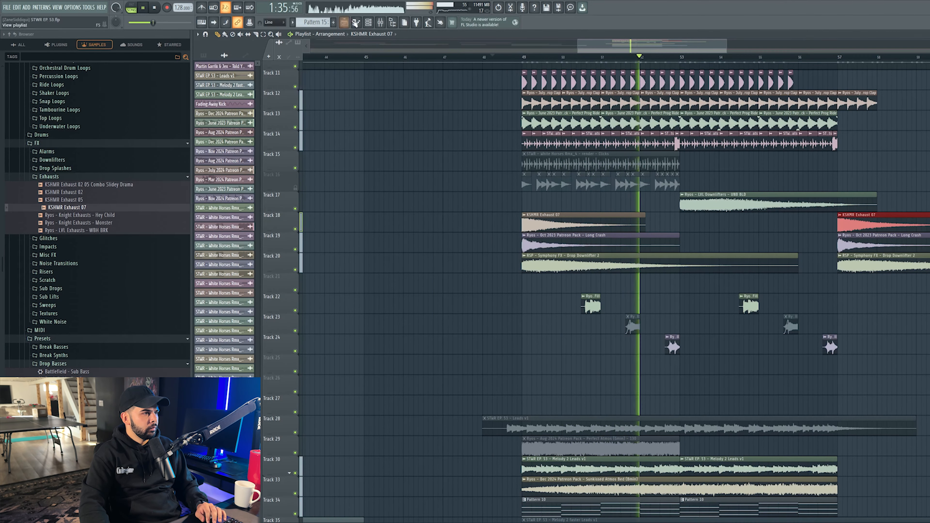
Step: Lower the bar 53 downlifter to about -20.5 dB in the mixer and replay from just before bar 53
left_click(380, 23)
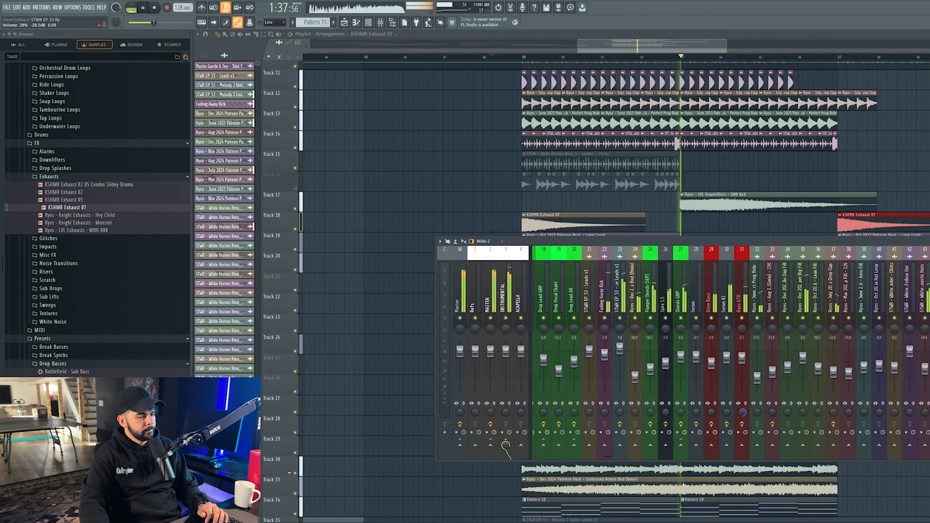
left_click(657, 60)
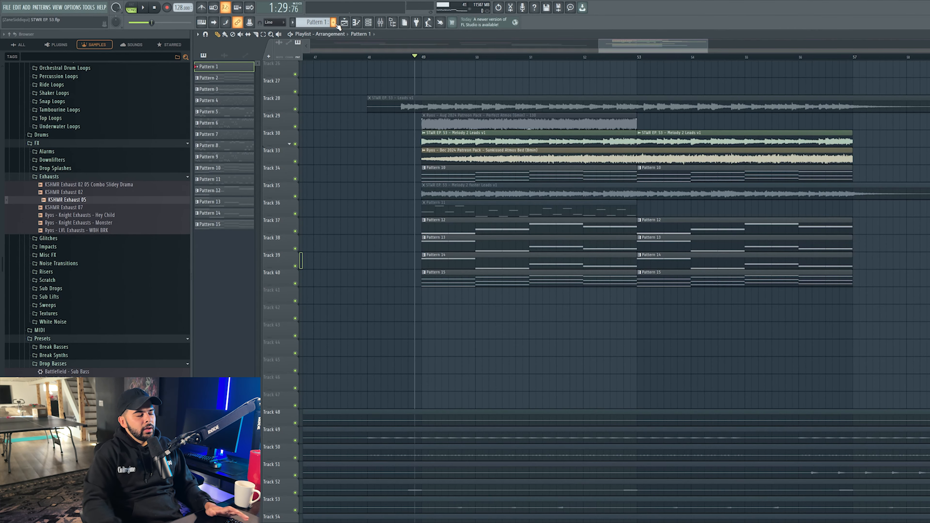
Step: Inspect the Drop Drive Bass notes of Pattern 12, then solo Track 37 and play it
double_click(473, 219)
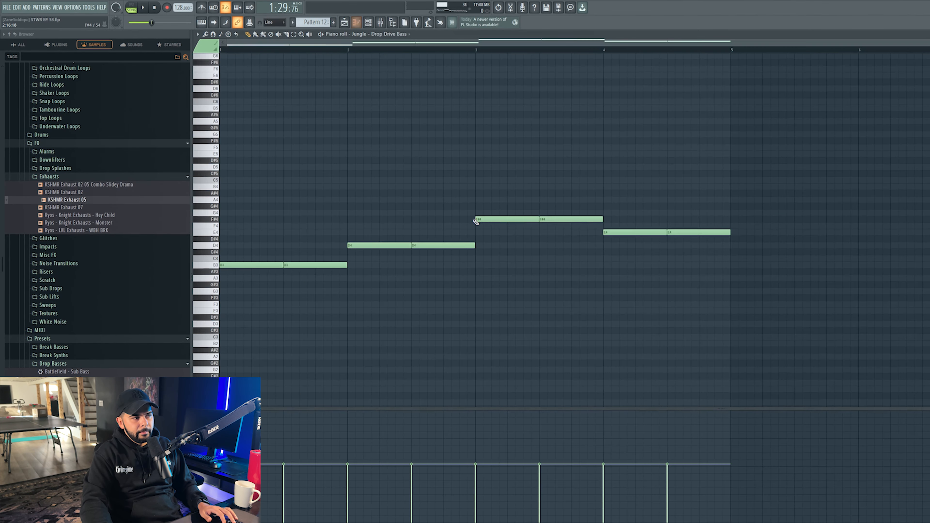
left_click(357, 23)
right_click(284, 216)
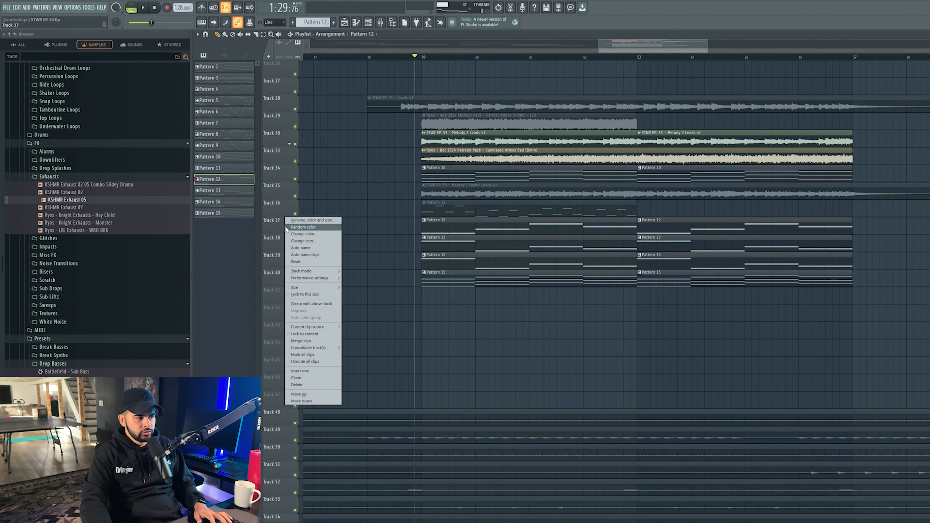
left_click(284, 215)
right_click(299, 229)
key("space")
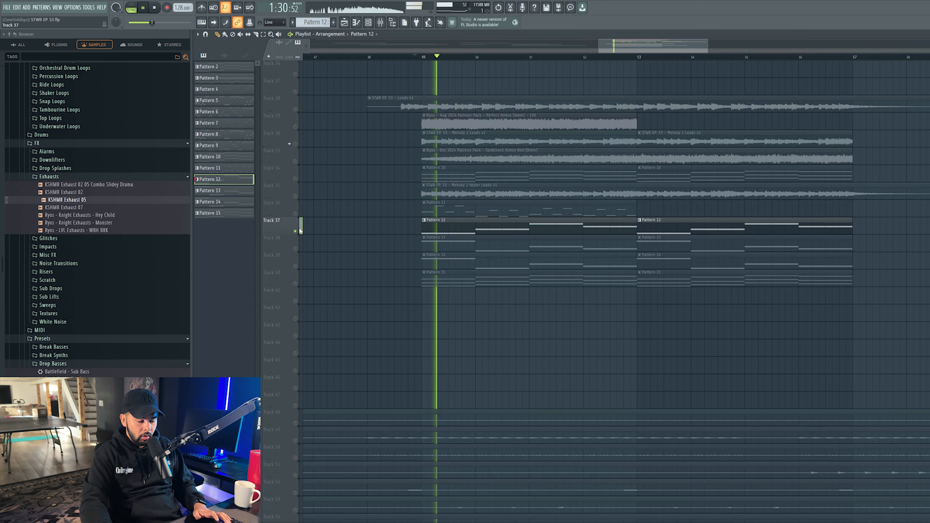
Step: Stop playback, select Pattern 1 with the channel rack open and collapse the Drop Basses presets to reach the Drop Synths
left_click(344, 22)
key("space")
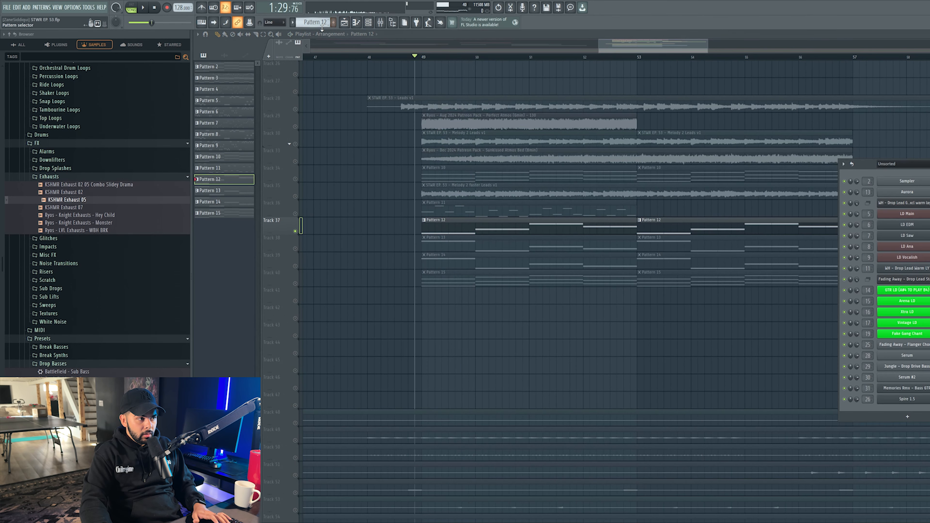
left_click(332, 22)
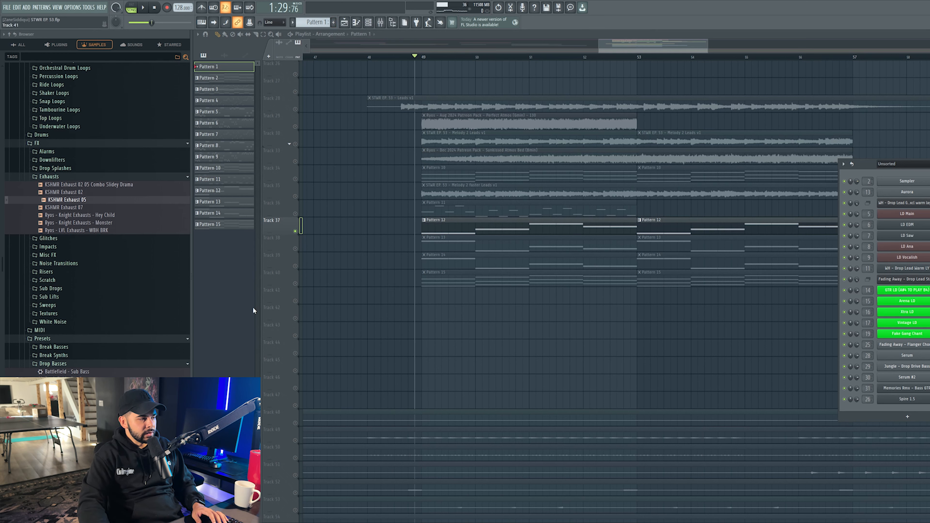
scroll(85, 293, "down", 3)
left_click(64, 318)
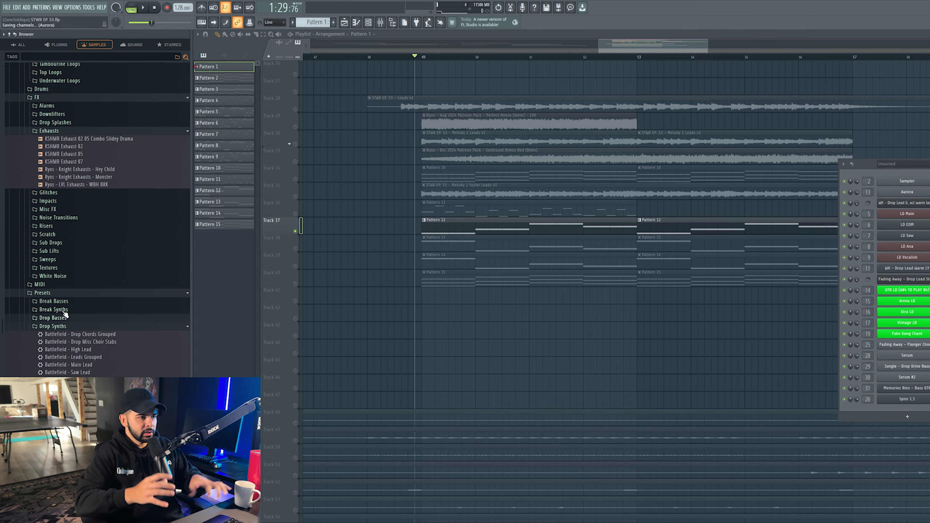
Step: Find Memories Rmx - Drive Bass among the Drop Basses presets and add it as a new channel at the end of the channel rack
left_click(69, 326)
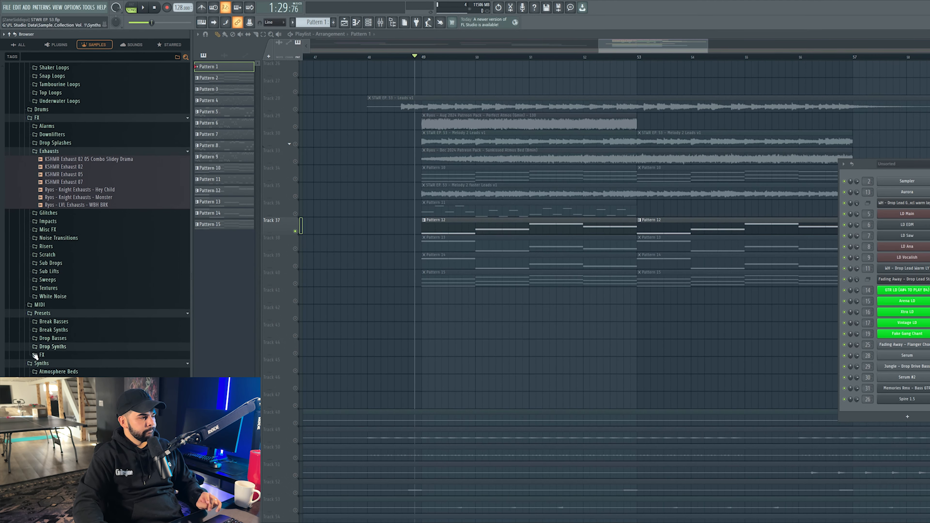
left_click(52, 338)
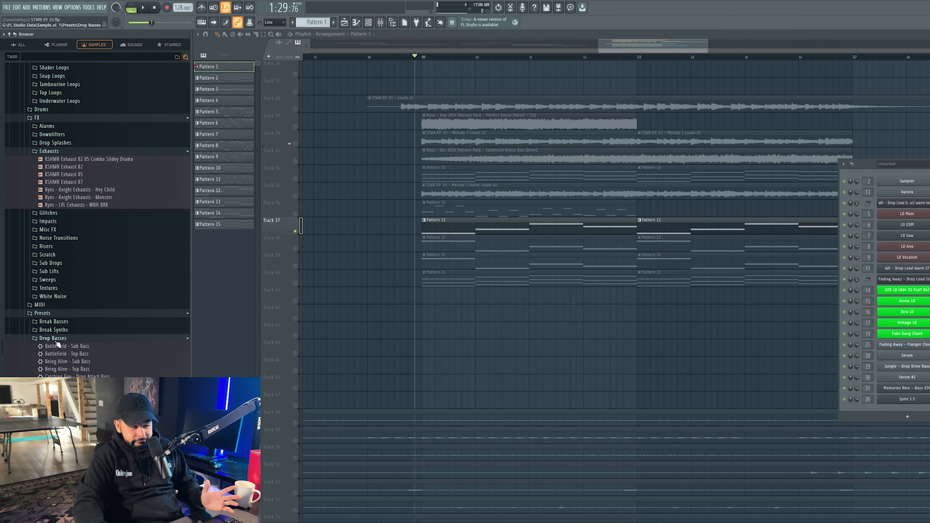
scroll(62, 329, "down", 15)
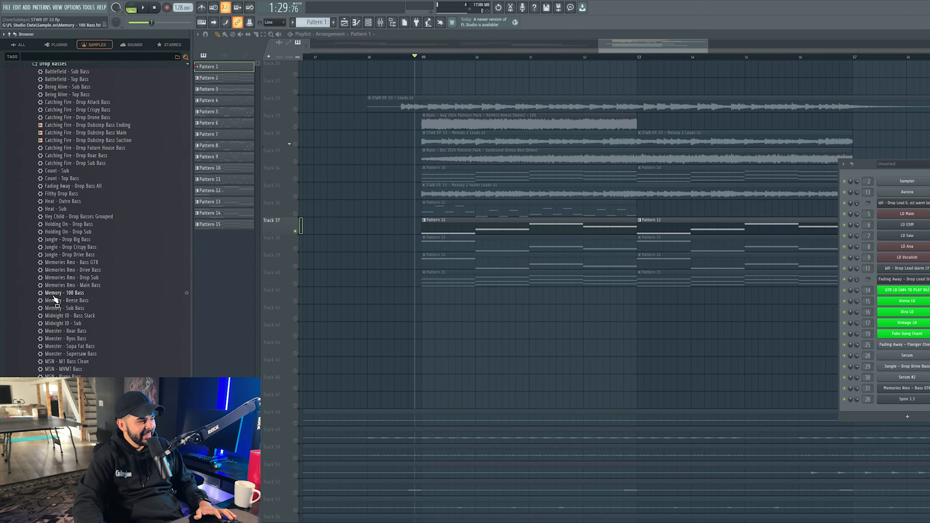
left_click_drag(866, 163, 650, 156)
scroll(35, 295, "down", 5)
scroll(89, 304, "up", 2)
scroll(90, 304, "up", 3)
scroll(90, 304, "up", 8)
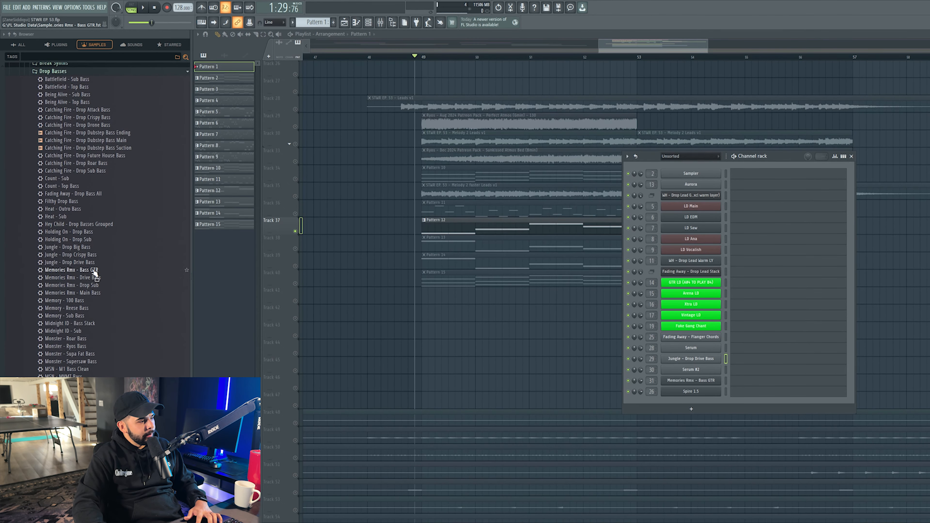
left_click_drag(609, 368, 702, 407)
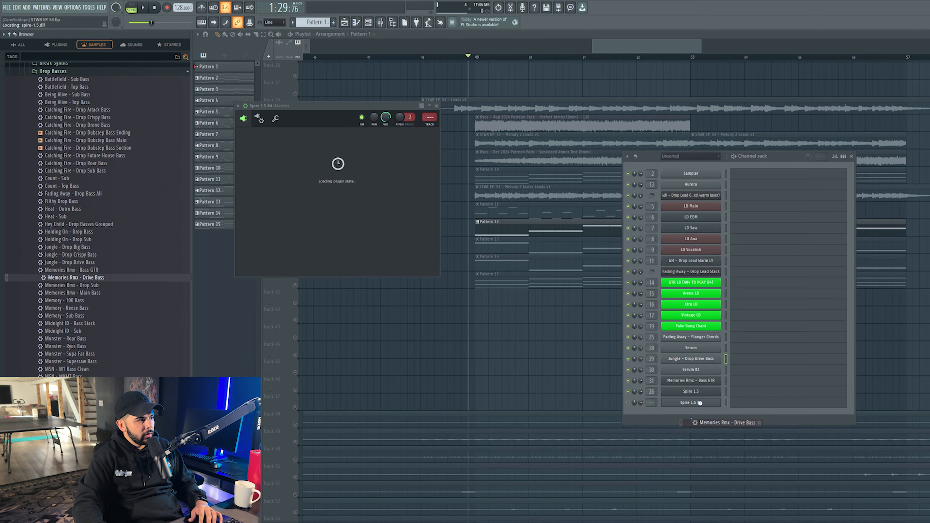
Step: Paste the copied bass notes into the Memories Rmx - Drive Bass channel of Pattern 1
right_click(706, 403)
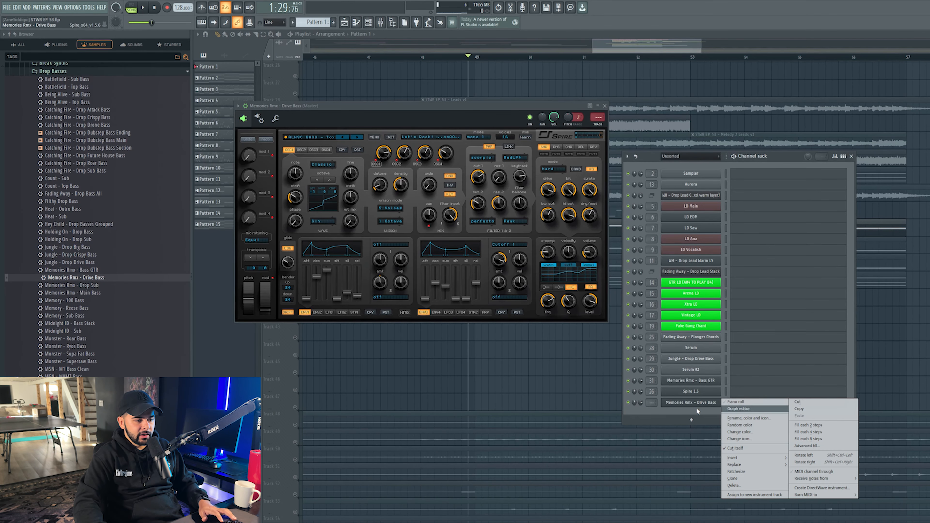
left_click(729, 403)
key("ctrl+v")
key("Escape")
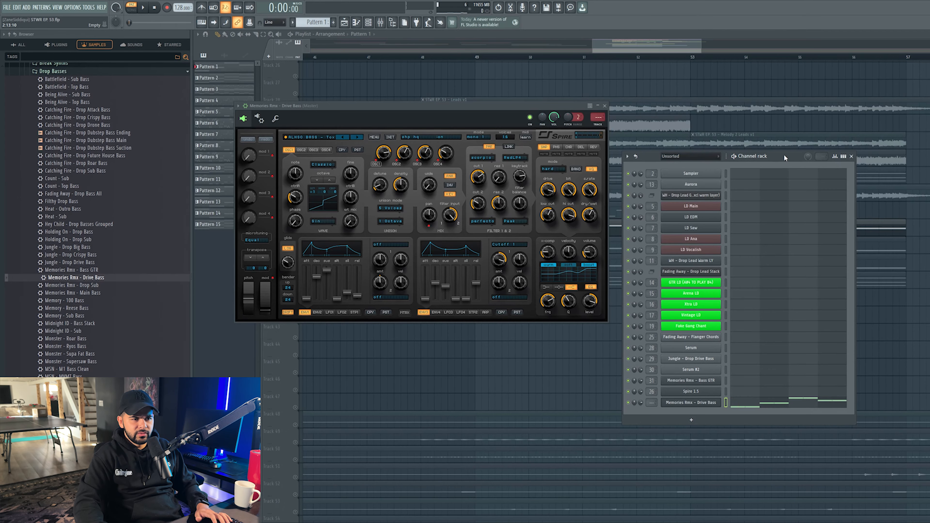
left_click(762, 411)
key("F7")
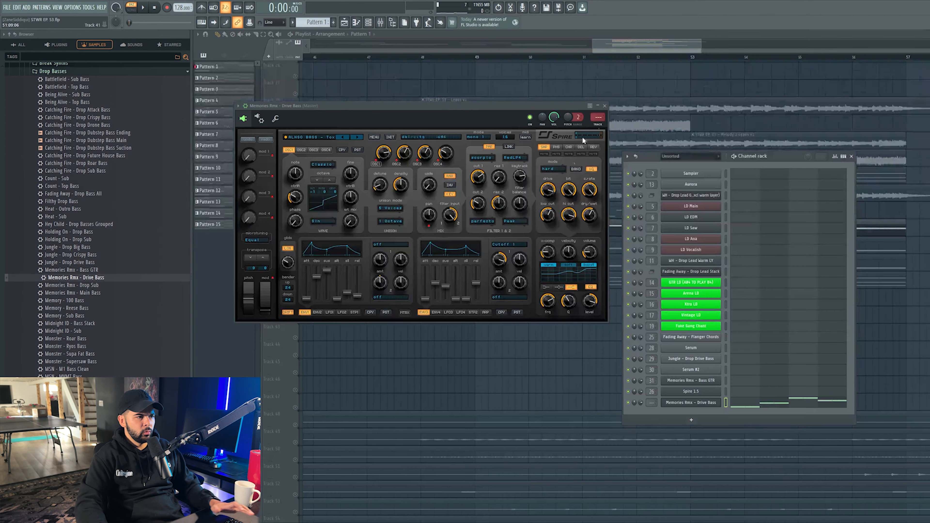
Step: Route the Memories Rmx - Drive Bass channel to mixer track 49 beside the bass group and play the pattern
left_click(599, 125)
scroll(791, 297, "down", 4)
right_click(821, 300)
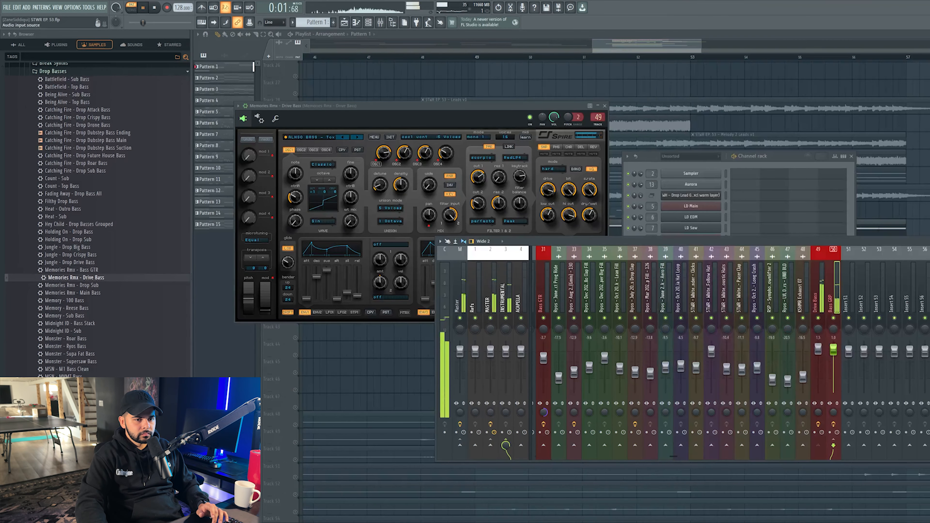
key("Escape")
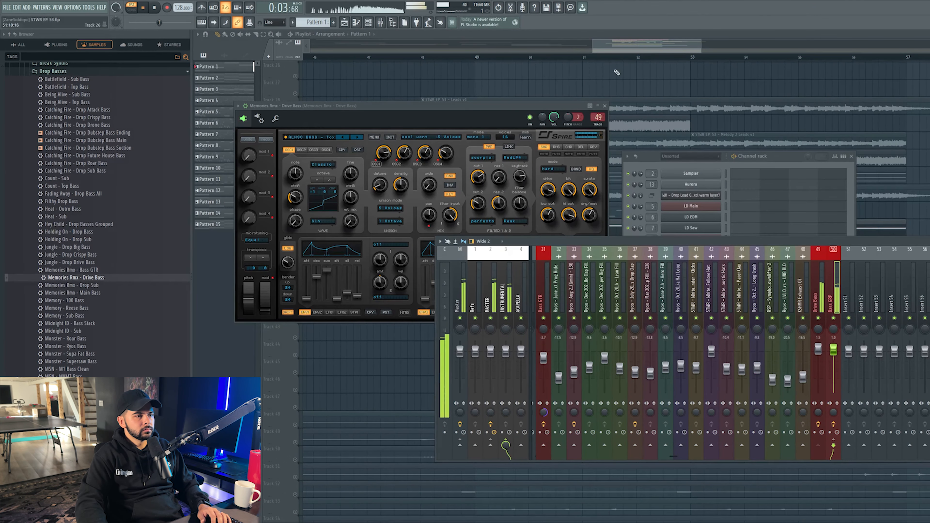
Step: Place Pattern 1 on Track 41 at bars 49 and 53 and play the drop from bar 49 while checking the mixer levels
key("F5")
scroll(452, 51, "up", 5)
left_click_drag(502, 57, 535, 57)
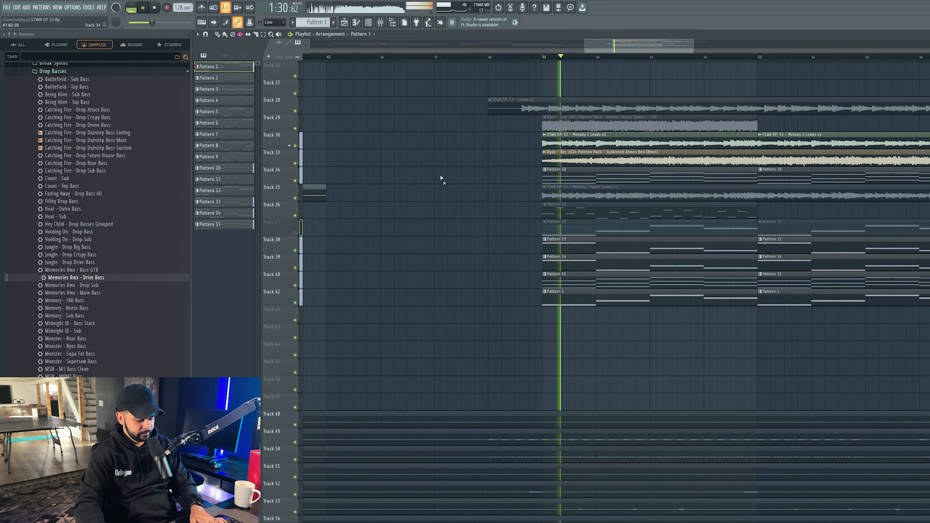
key("F9")
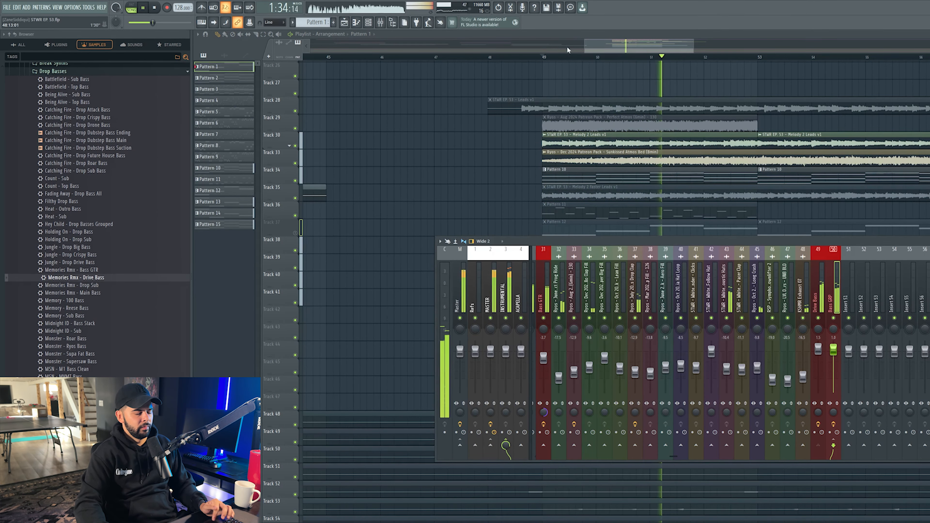
key("F9")
Step: Stop playback, insert an empty playlist track above the kicks on Track 11 and collapse the Drop Basses presets
scroll(557, 47, "down", 2)
scroll(585, 60, "down", 5)
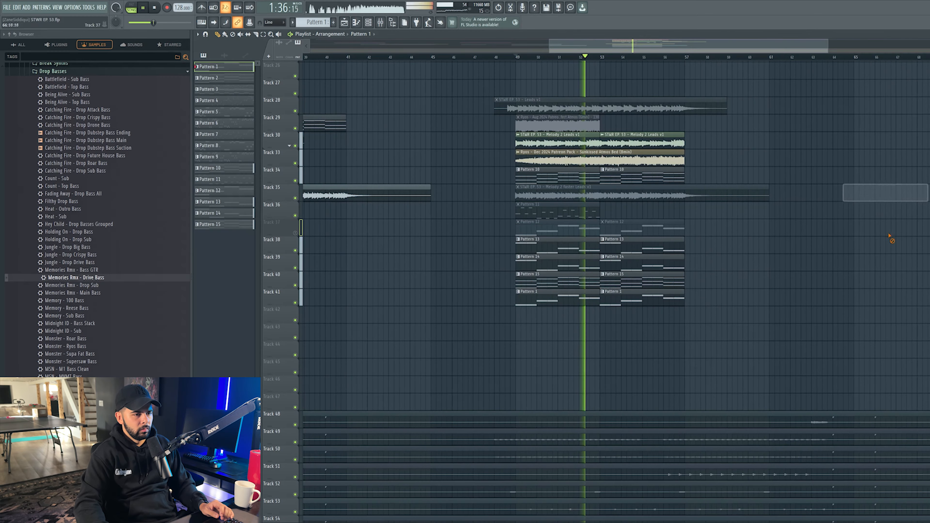
scroll(769, 216, "up", 6)
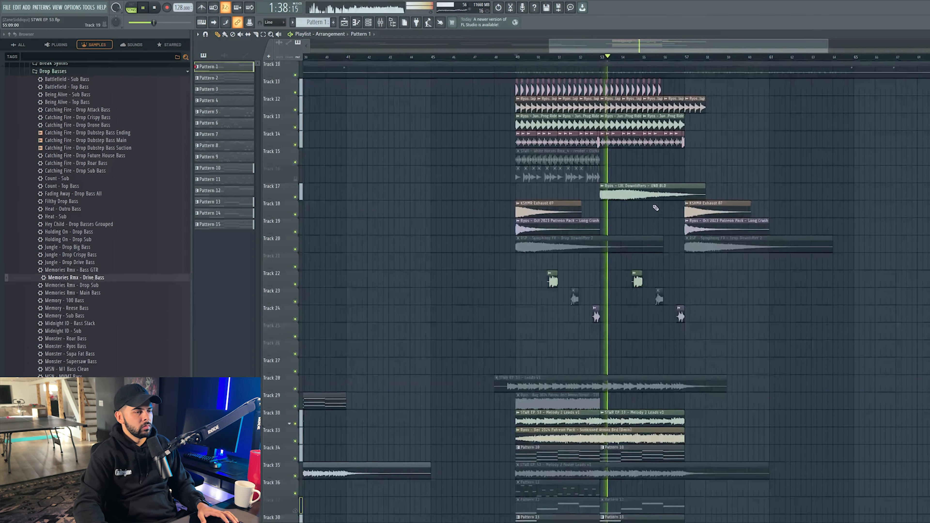
scroll(655, 208, "up", 3)
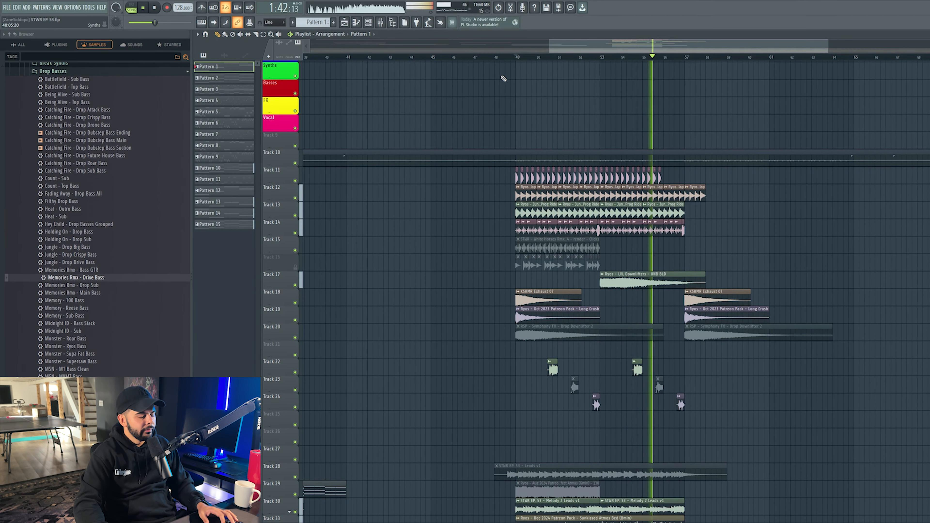
key("space")
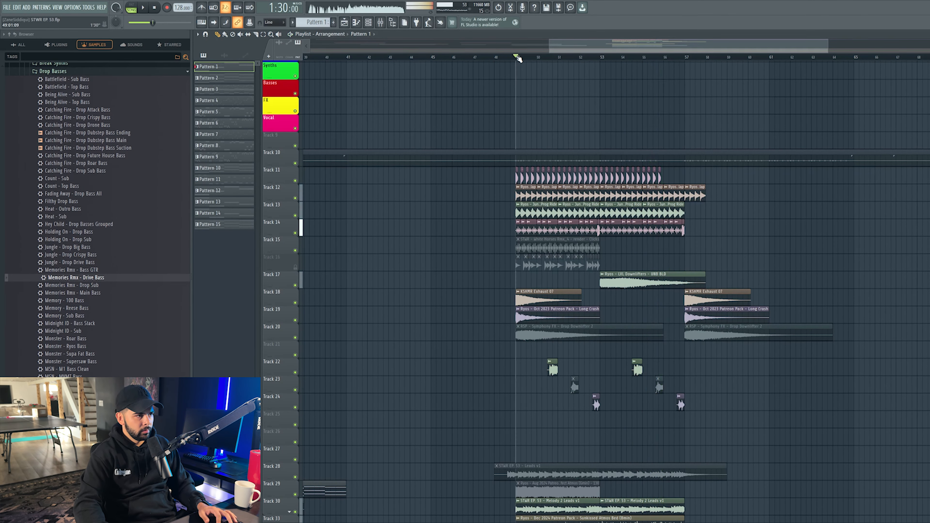
right_click(283, 169)
left_click(306, 320)
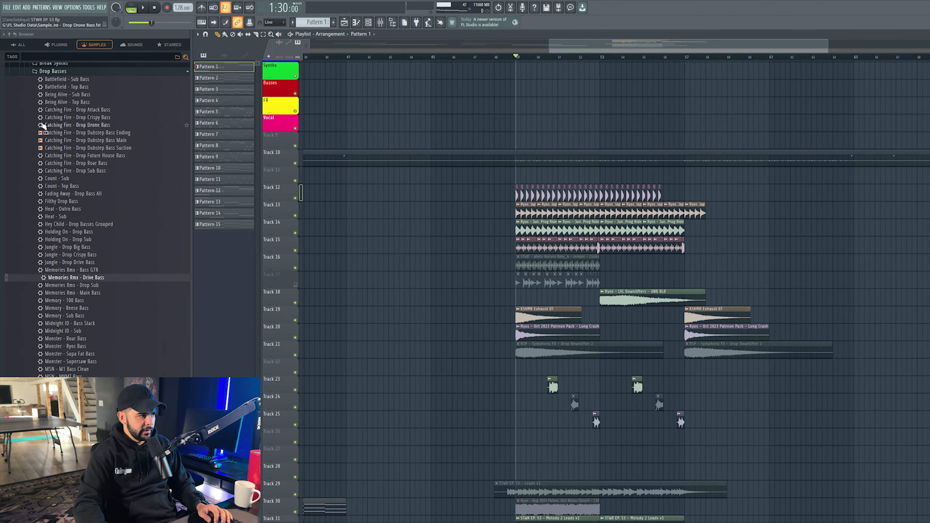
left_click(87, 71)
scroll(518, 58, "up", 5)
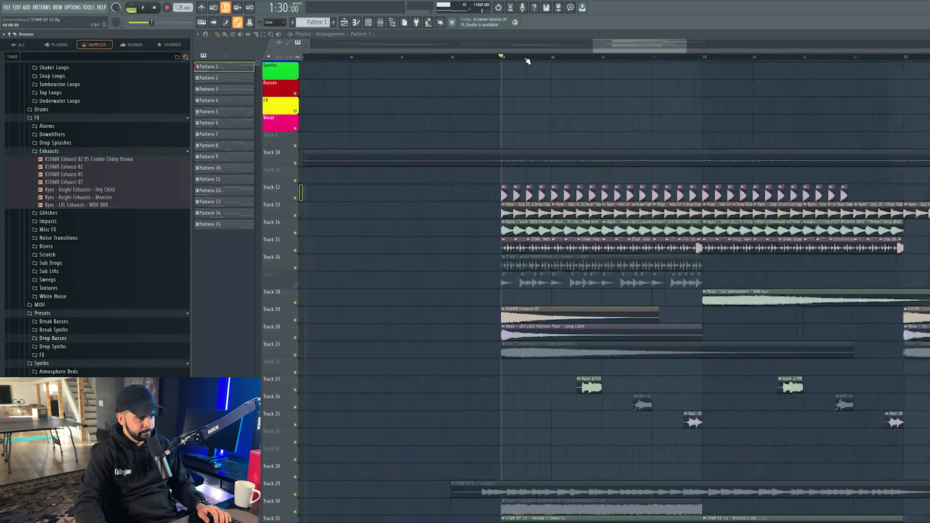
Step: Play the drop, select the Fading Away Kick mixer track and load FabFilter Pro-Q 3 on it
key("space")
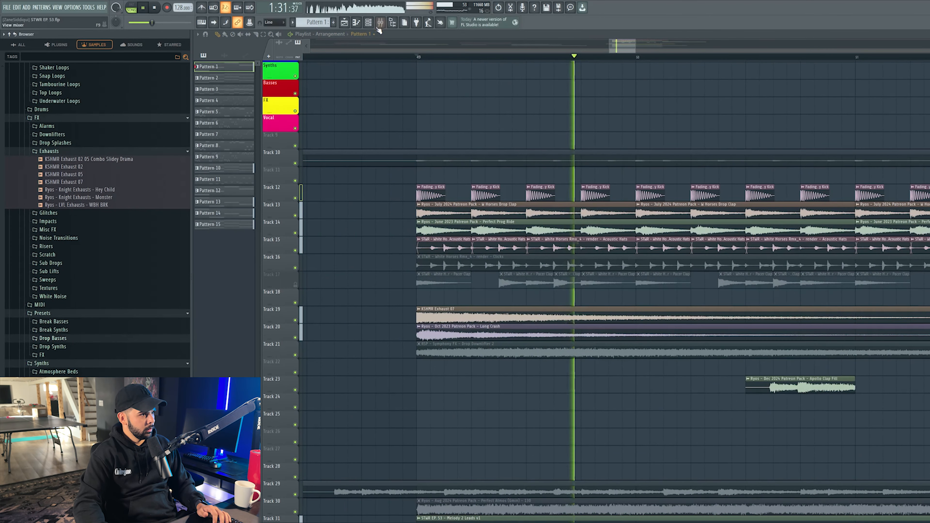
key("F9")
right_click(788, 318)
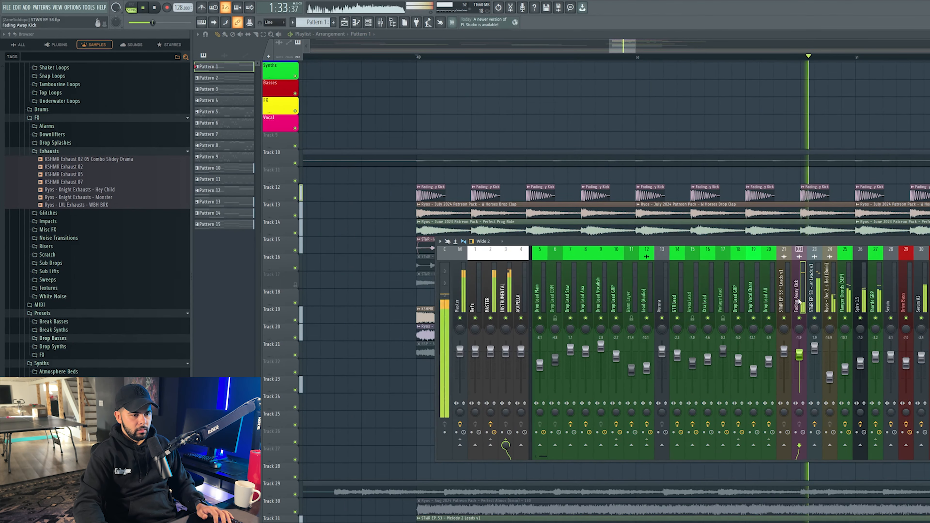
key("space")
left_click(926, 267)
left_click(696, 256)
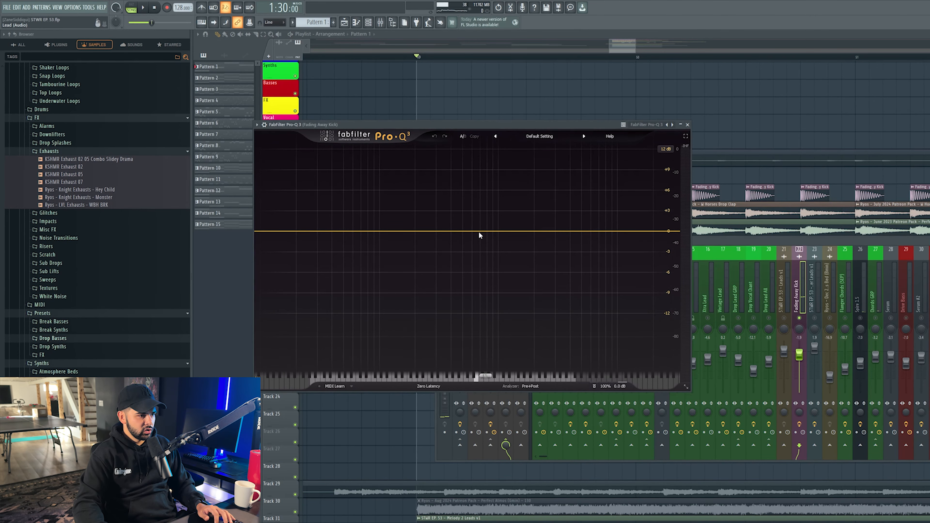
Step: Add a bell cut to the kick's EQ, audition it during playback and set it to about 315 Hz and -5.15 dB
left_click_drag(498, 231, 493, 253)
key("space")
left_click(512, 260)
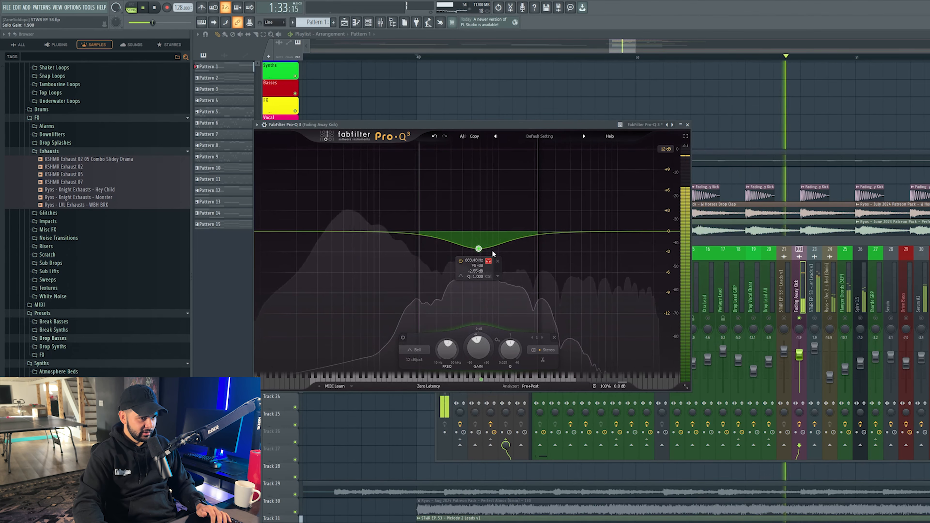
left_click(807, 322)
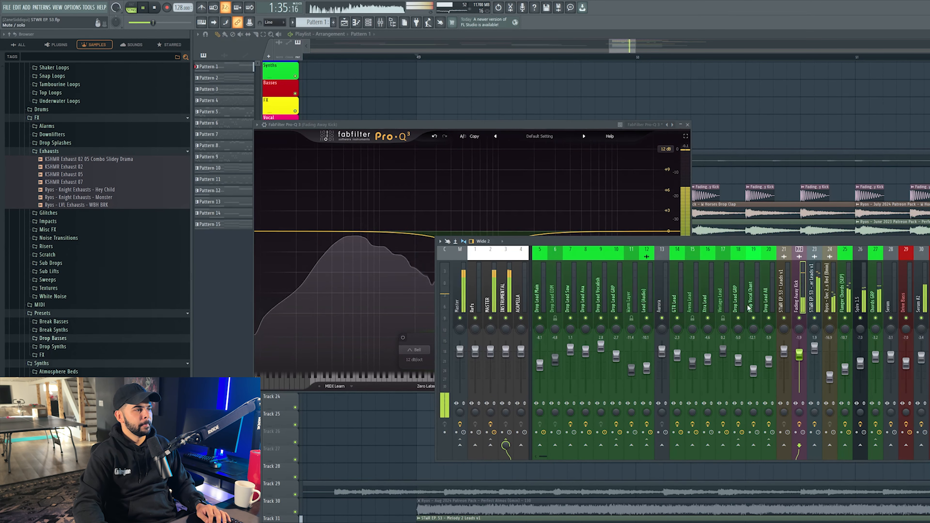
left_click(496, 229)
left_click_drag(478, 249, 439, 270)
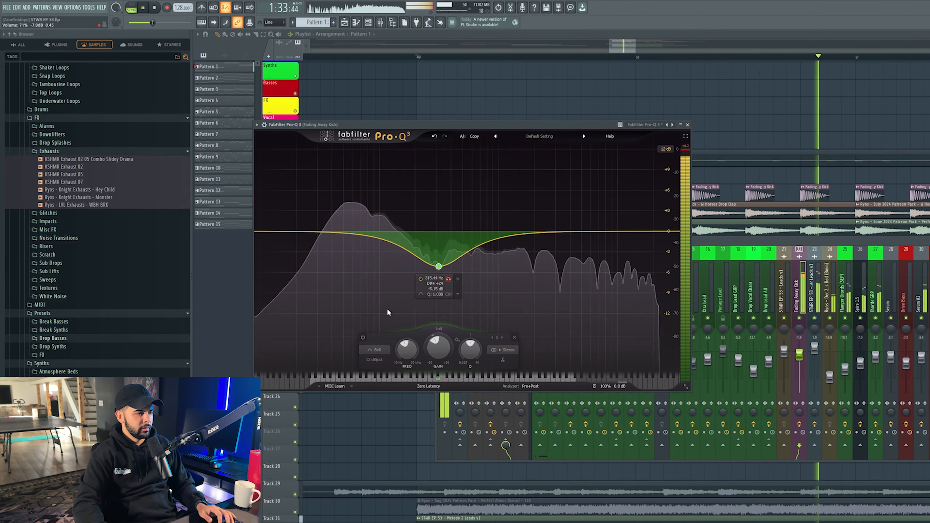
Step: Compare the kick with the EQ band off and on, then audition the band in solo and retune it to about 387 Hz
left_click(362, 337)
left_click(363, 338)
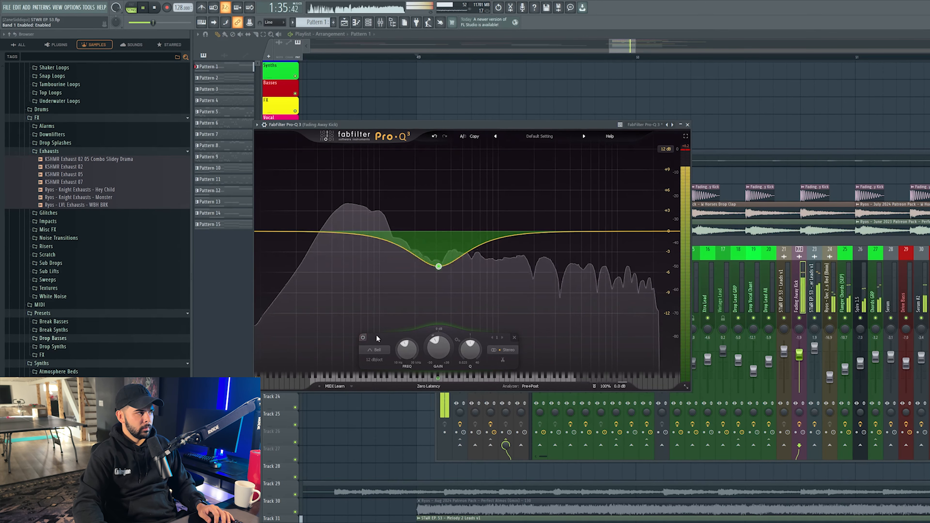
right_click(799, 318)
left_click(433, 267)
left_click_drag(448, 279, 452, 277)
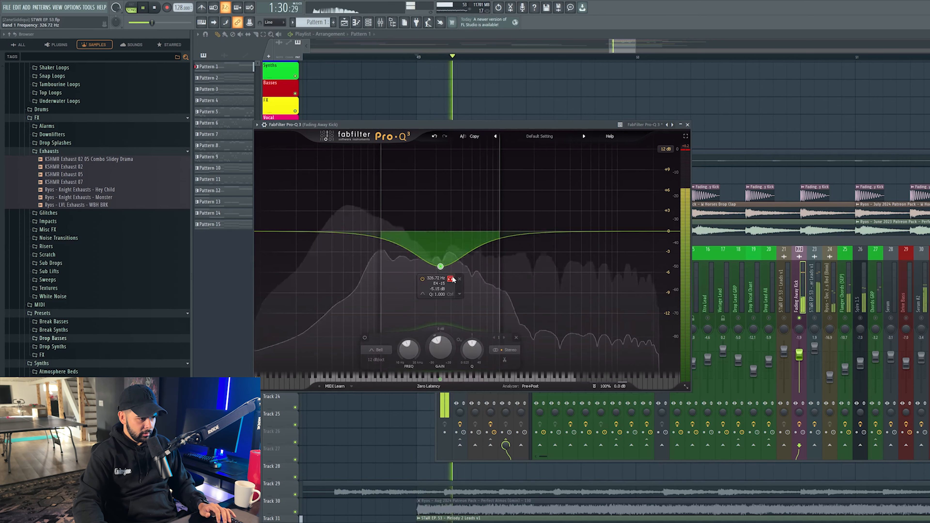
key("space")
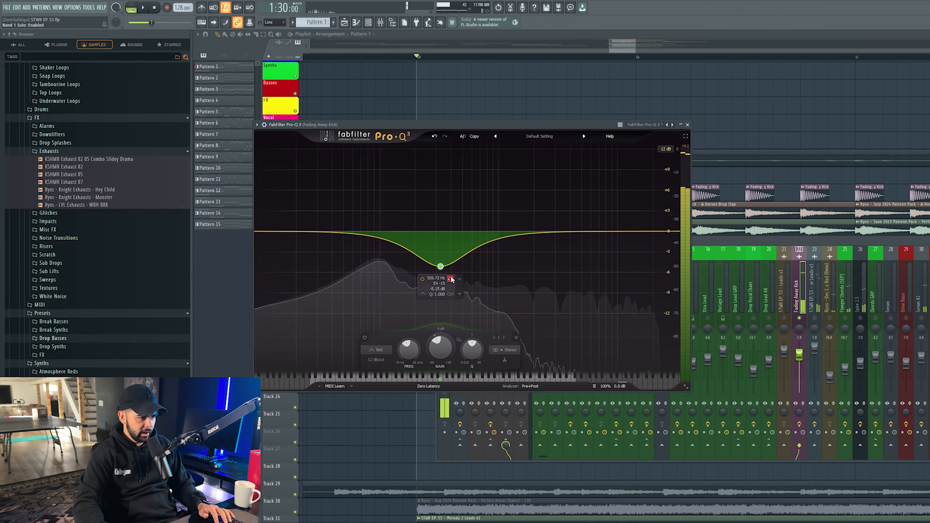
key("space")
left_click_drag(451, 279, 462, 279)
right_click(800, 318)
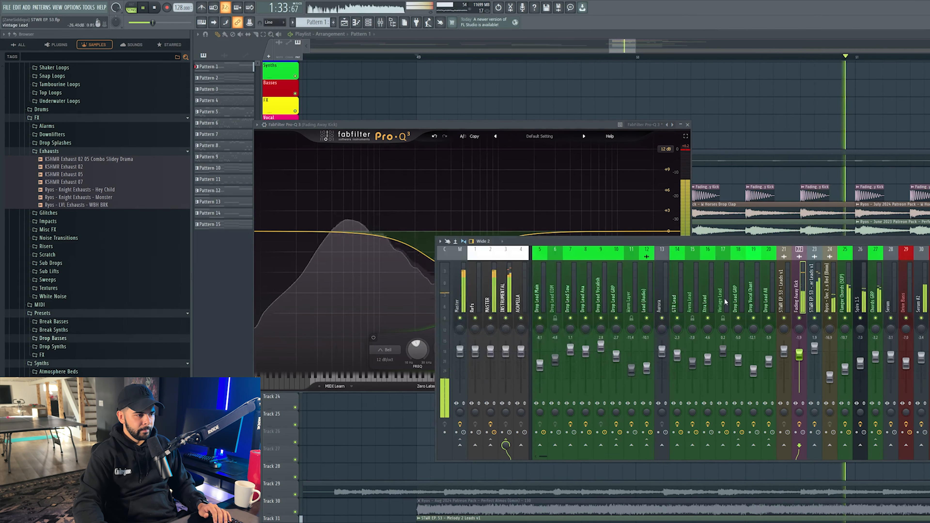
left_click(467, 201)
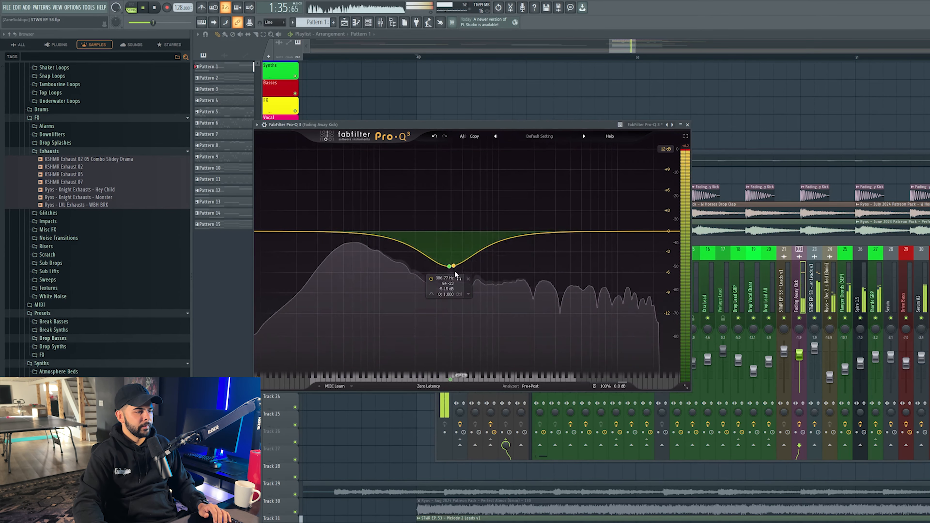
Step: Set the kick band's gain to -4.71 dB and close the equalizer
left_click(450, 266)
left_click_drag(450, 351, 451, 347)
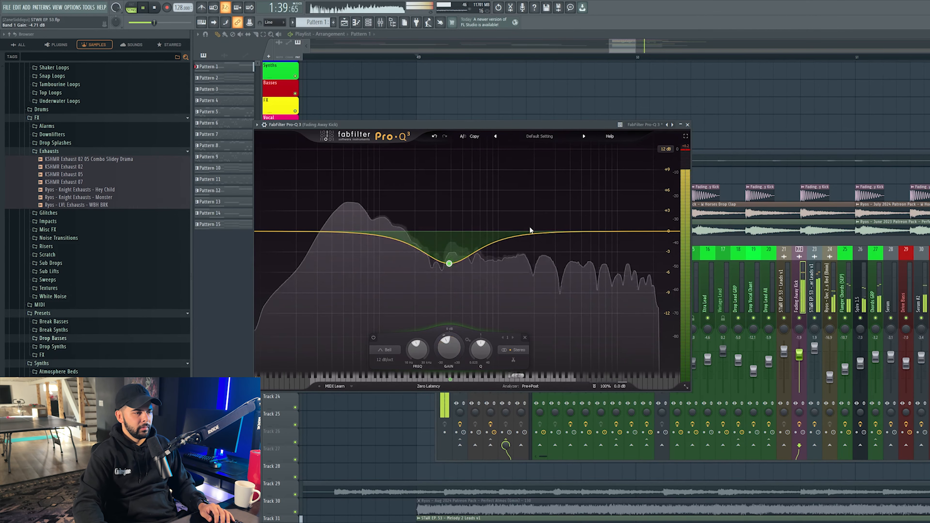
left_click(687, 124)
Step: Return the playhead to bar 49, stop playback, close the mixer and look over the drop's percussion, FX and bass tracks
scroll(619, 50, "down", 6)
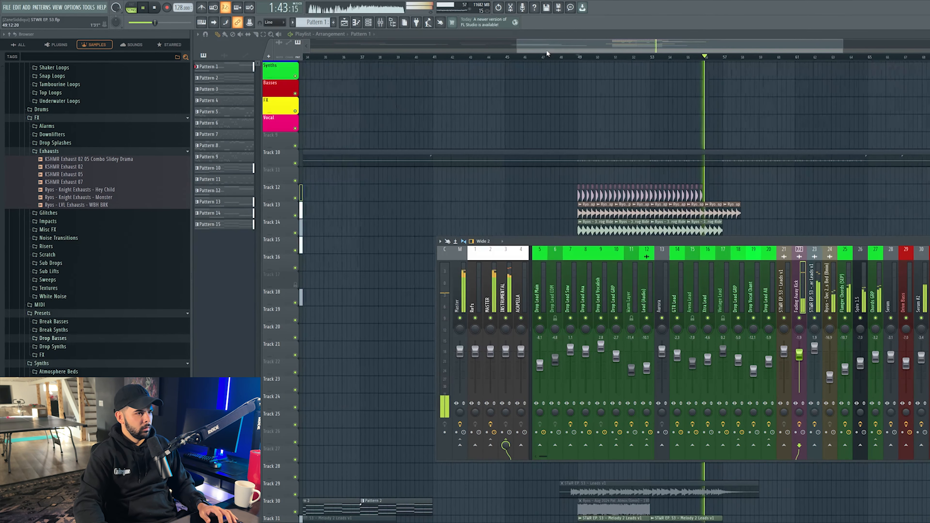
left_click(580, 57)
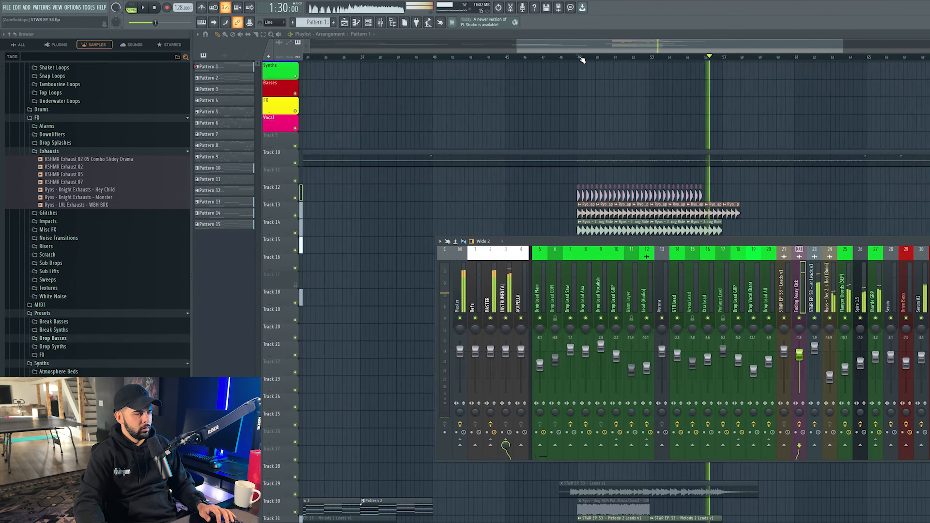
left_click(579, 58)
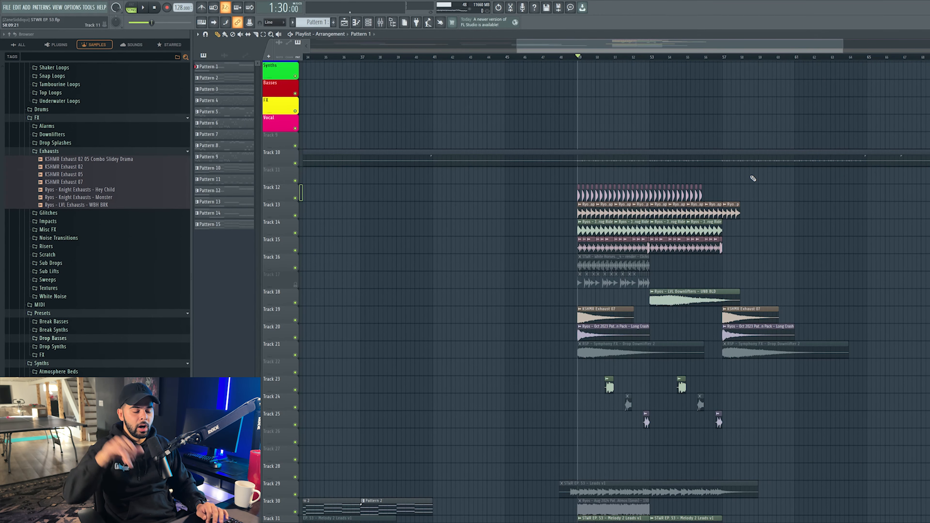
scroll(753, 178, "down", 5)
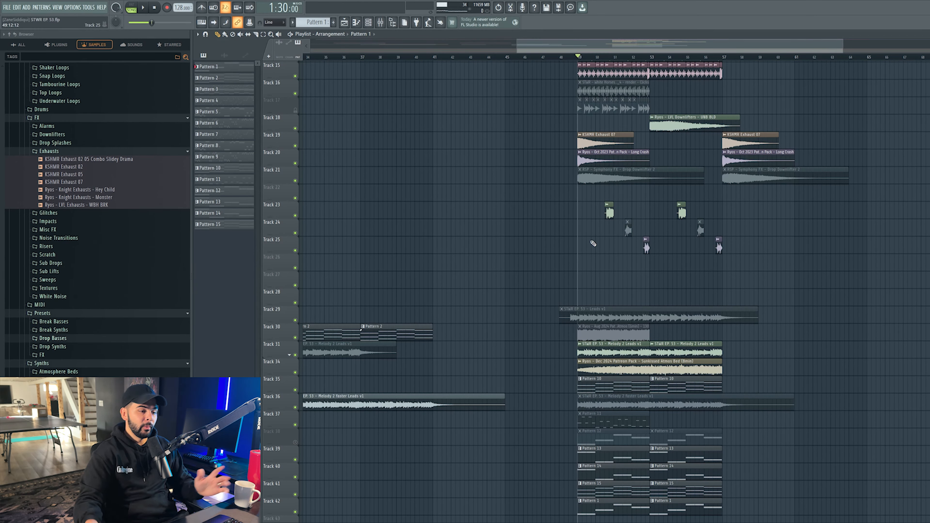
scroll(567, 241, "down", 2)
scroll(567, 242, "up", 4)
scroll(572, 64, "up", 3)
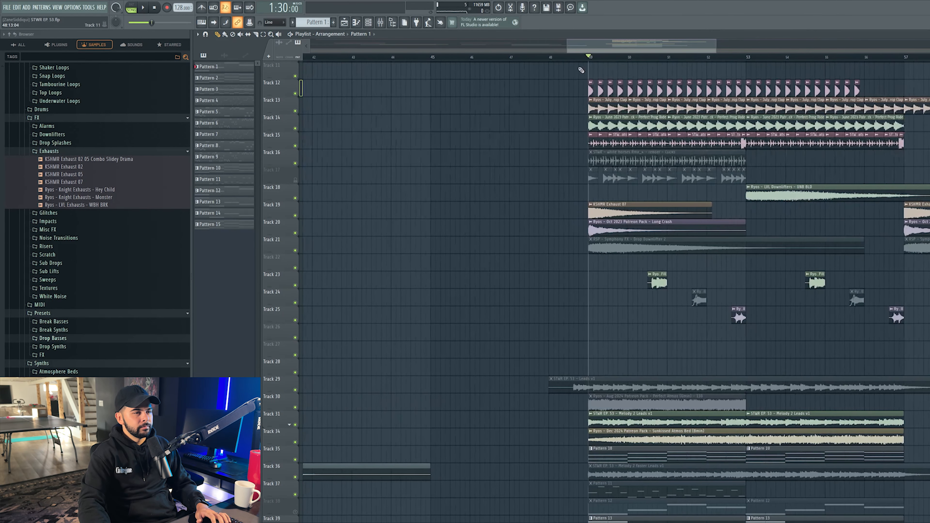
Step: Insert an empty playlist track between the Perfect Prog Ride and the acoustic hats in the drop
scroll(482, 148, "down", 4)
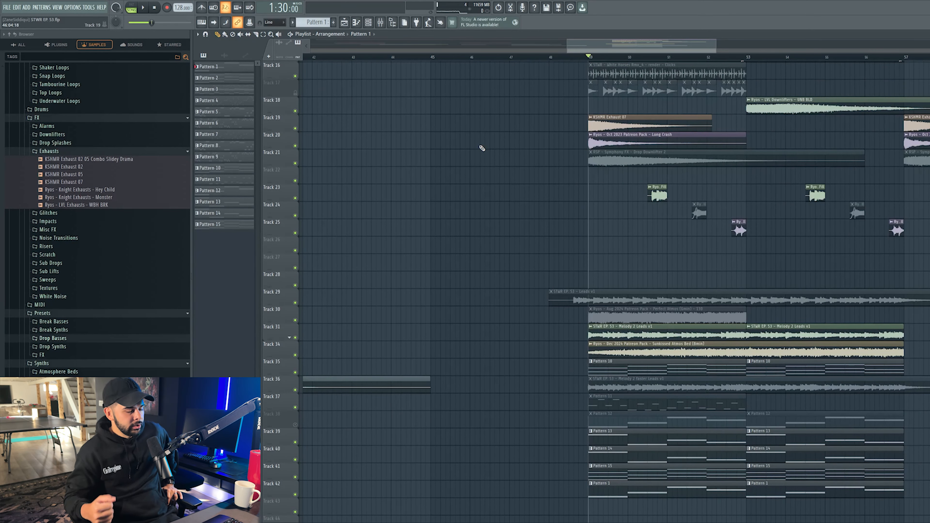
scroll(577, 173, "up", 7)
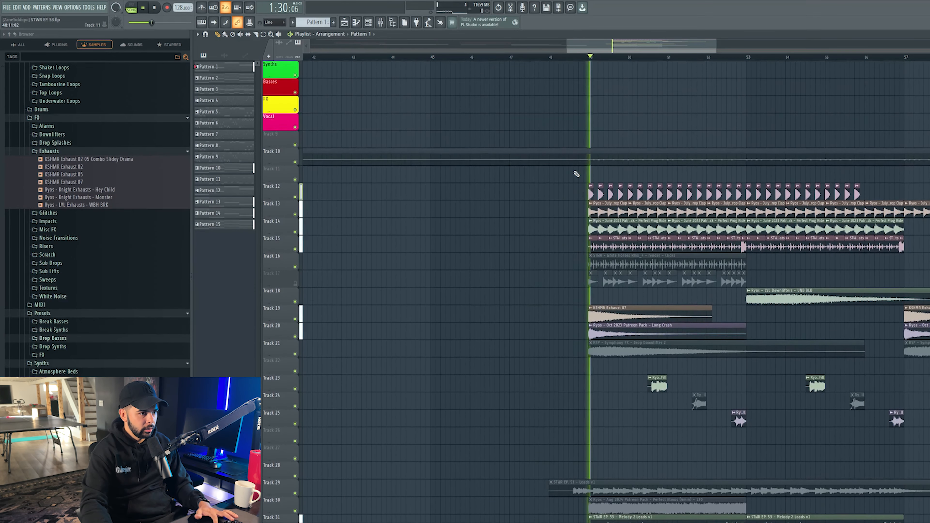
right_click(285, 202)
left_click(293, 355)
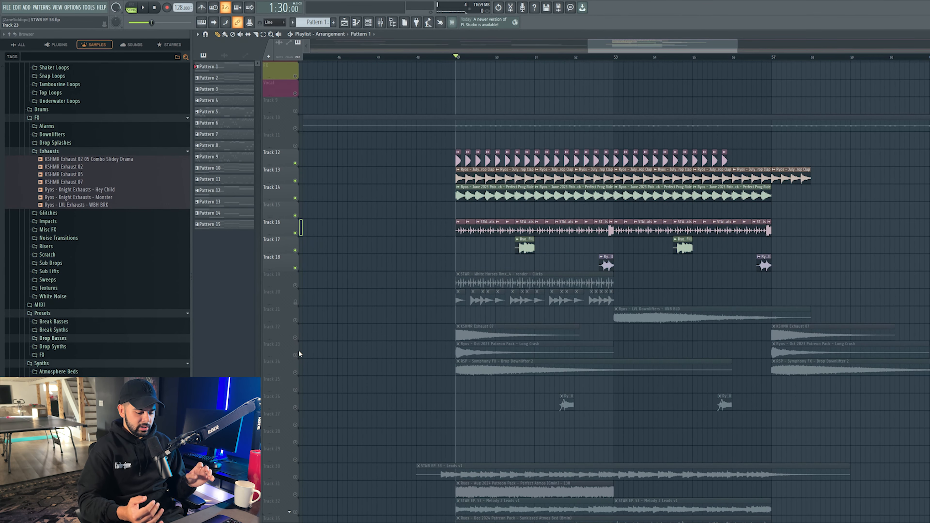
Step: Place the Ryos Dec 2024 Bitrunner Perc Loop sample on Track 15 from bar 49 and repeat it over the next bar
left_click_drag(391, 324, 649, 295)
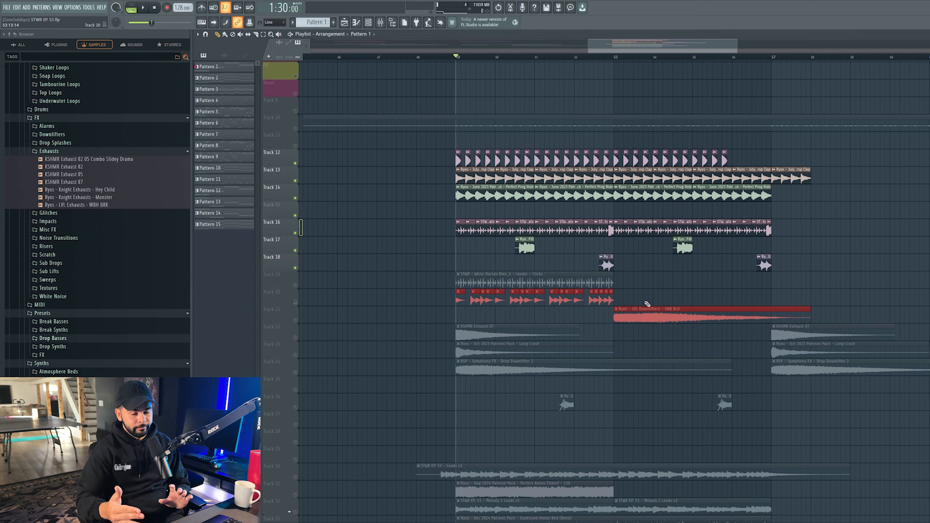
scroll(31, 361, "up", 15)
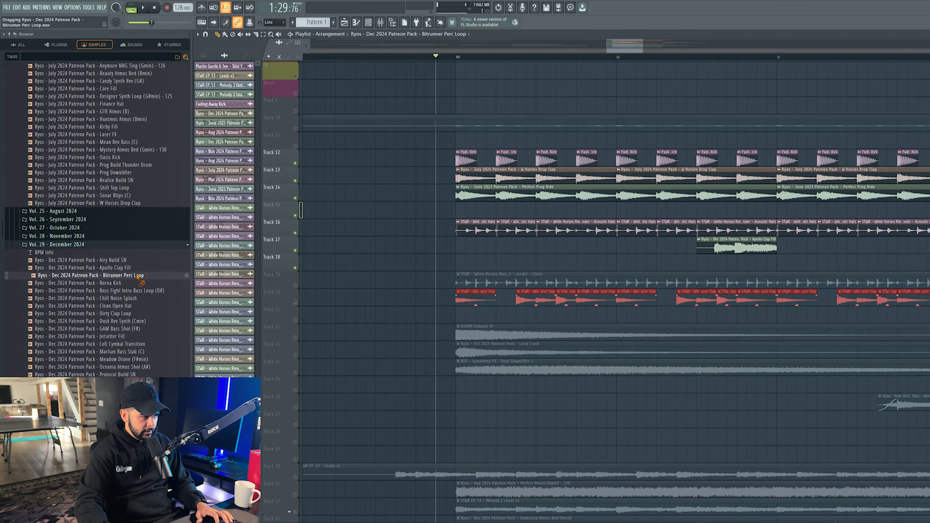
left_click_drag(630, 212, 621, 208)
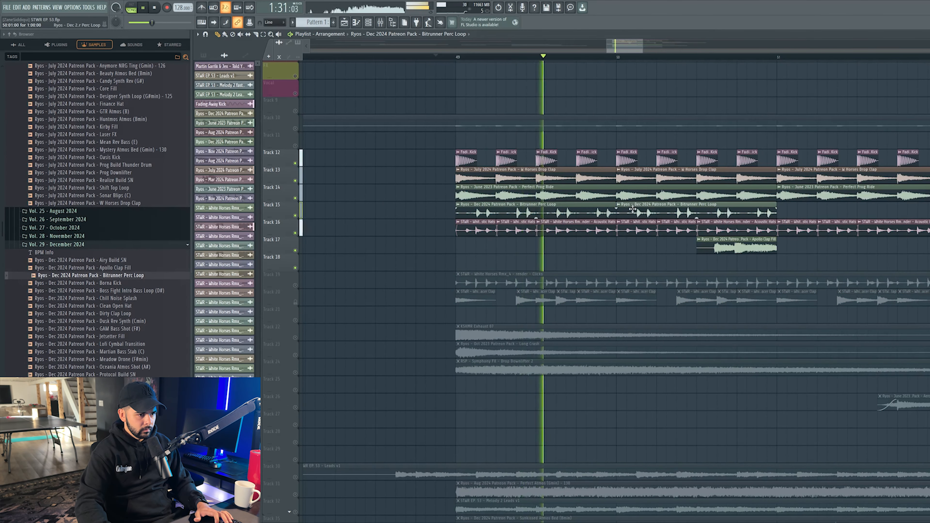
Step: Route the Bitrunner perc loop to its own mixer track and set its fader to about -10 dB during playback
double_click(629, 206)
key("space")
key("ctrl+l")
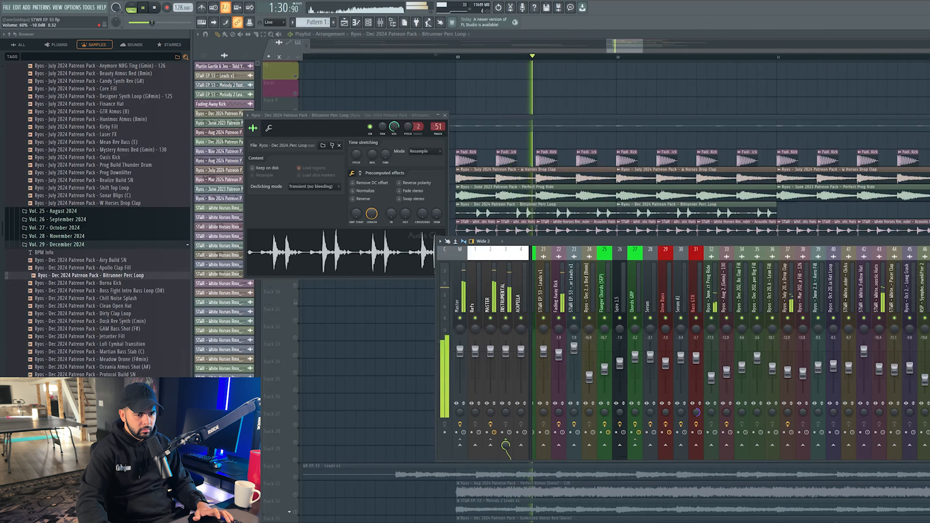
left_click(786, 215)
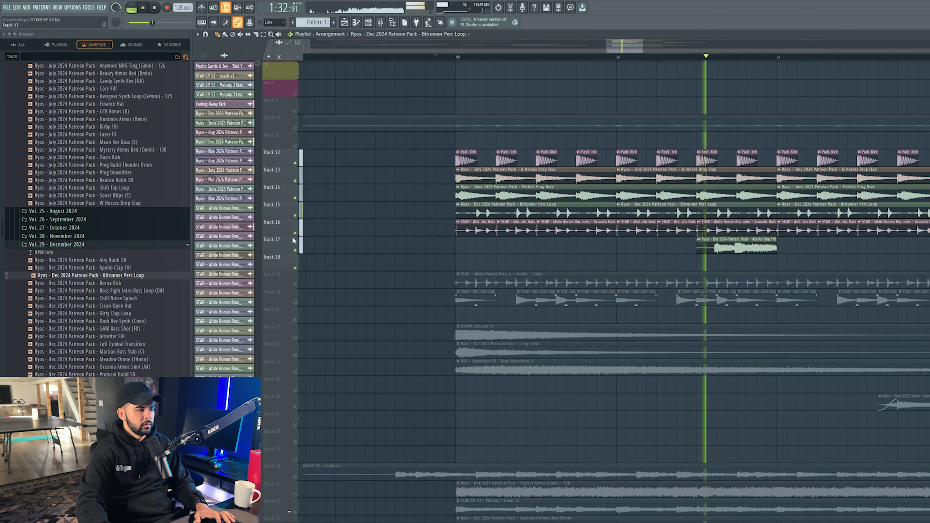
Step: Insert an empty playlist track above the Bitrunner perc loop and browse the sample packs for a percussion one-shot
right_click(287, 203)
left_click(318, 355)
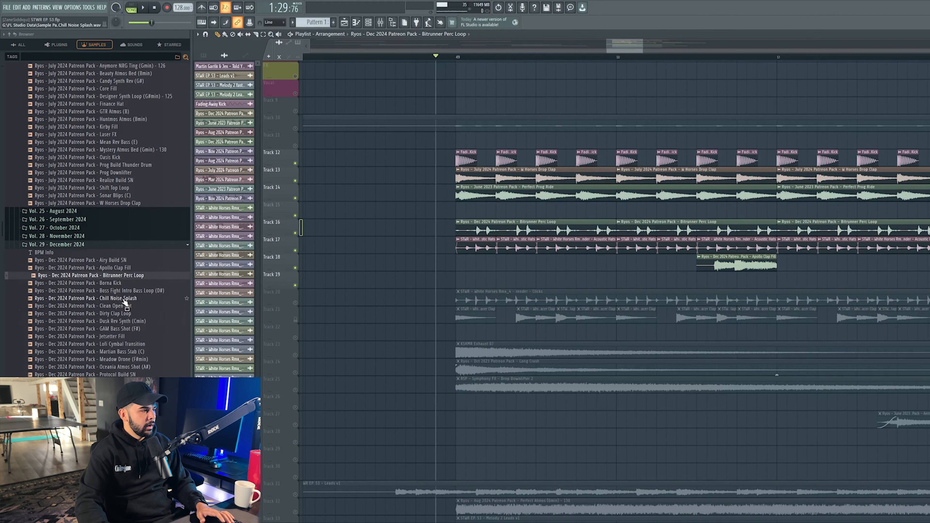
left_click(82, 236)
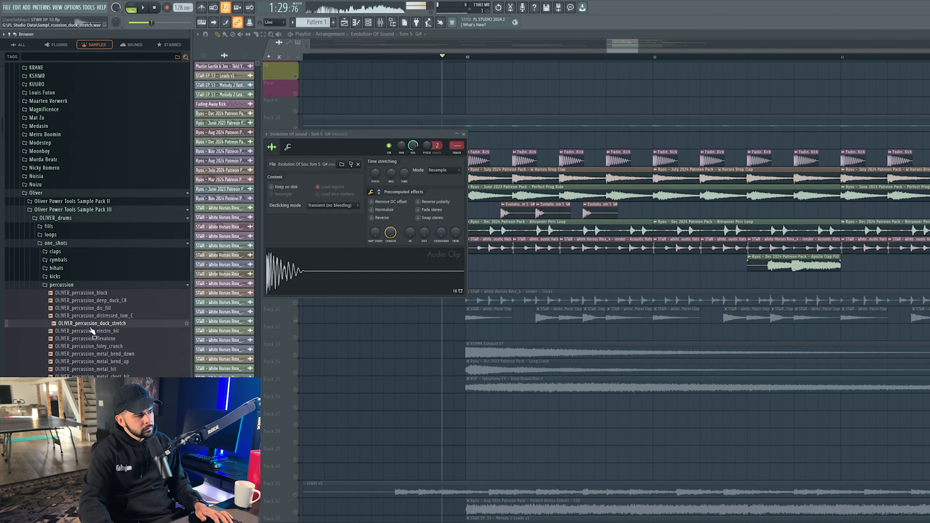
Step: Replace the Tom 5 G# sample with OLIVER_percussion_electro_hit, assign it a free mixer track and audition it
left_click(92, 331)
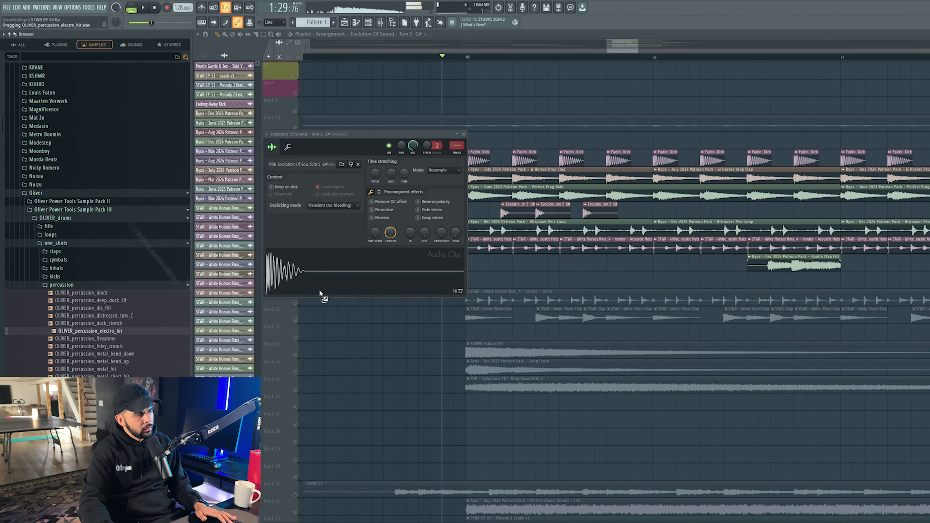
left_click_drag(298, 300, 338, 276)
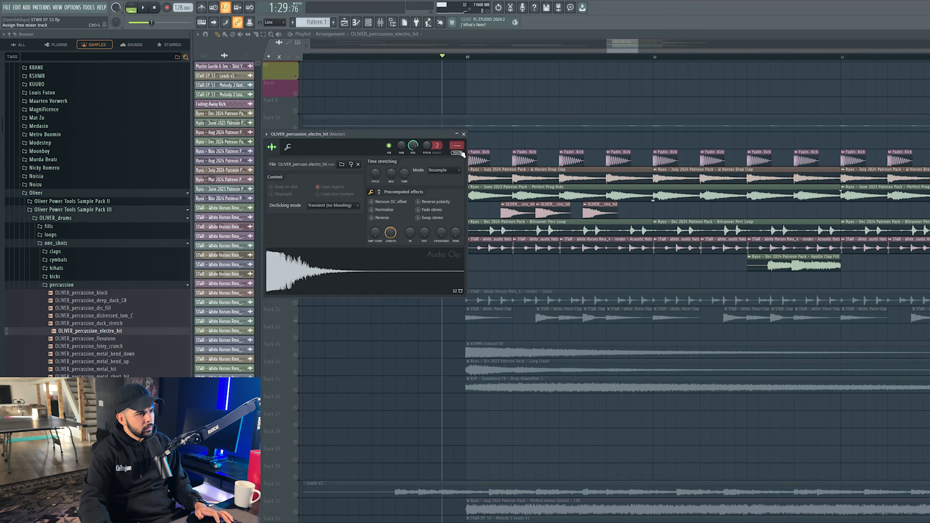
left_click(462, 153)
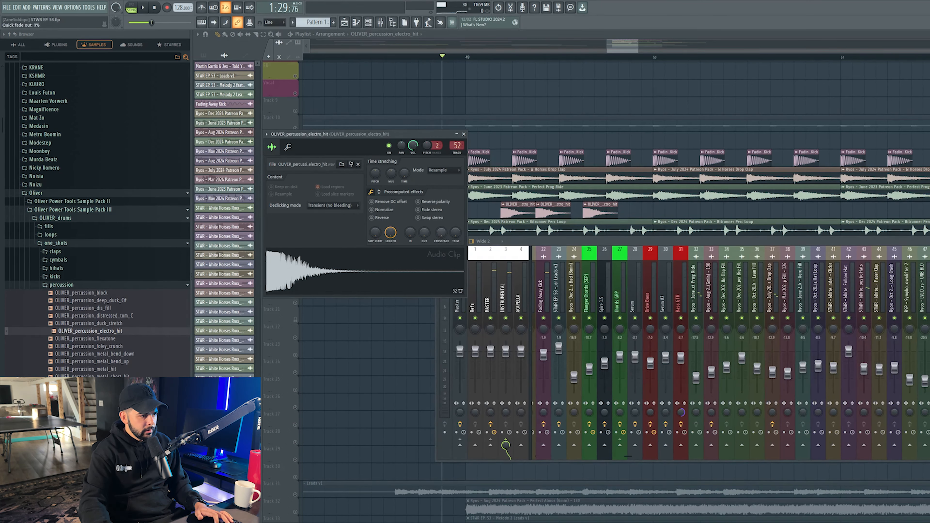
key("space")
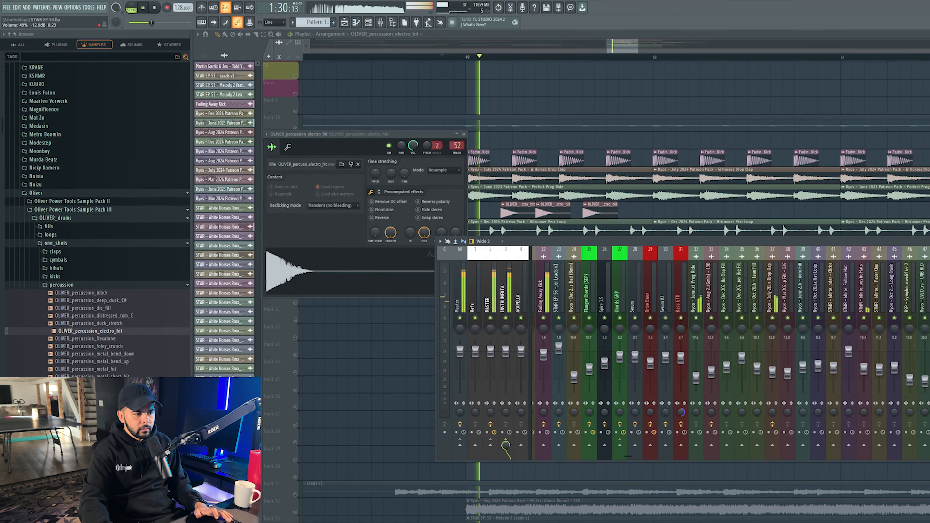
Step: Duplicate the three electro-hit clips into bar 50 and set their mixer fader to about -10.3 dB during playback
left_click_drag(672, 216, 512, 214)
key("space")
key("ctrl+b")
key("space")
key("F9")
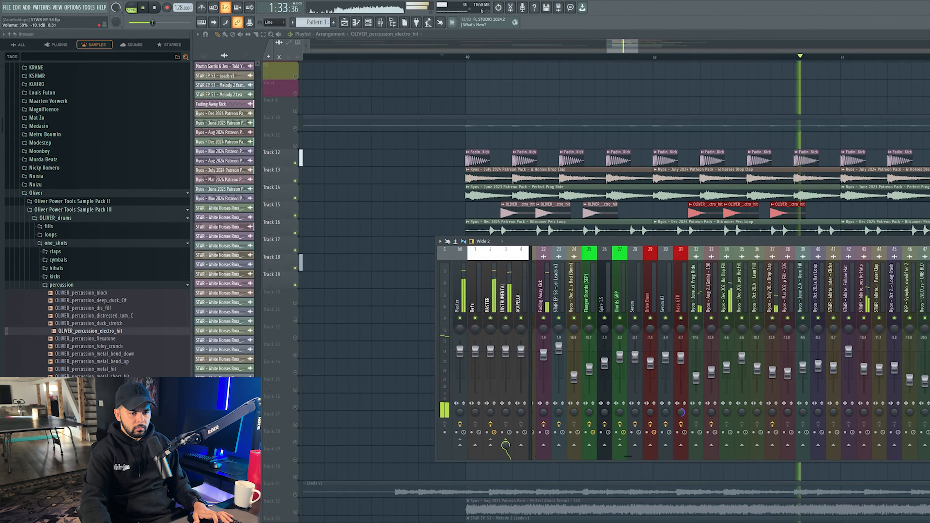
Step: Duplicate the two bars of electro hits across bars 51 and 52, play the result and close the mixer
left_click(816, 207)
left_click_drag(847, 213, 510, 212)
key("ctrl+b")
key("space")
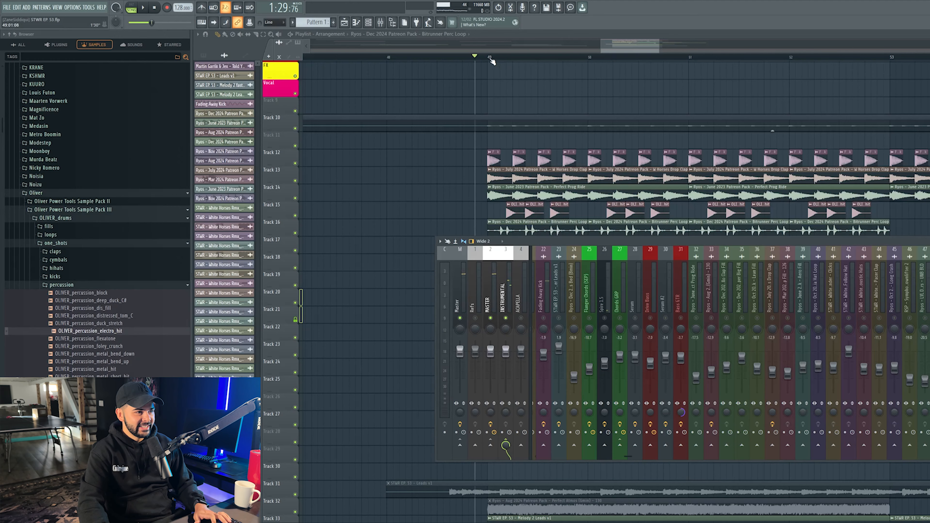
key("F9")
scroll(502, 63, "up", 2)
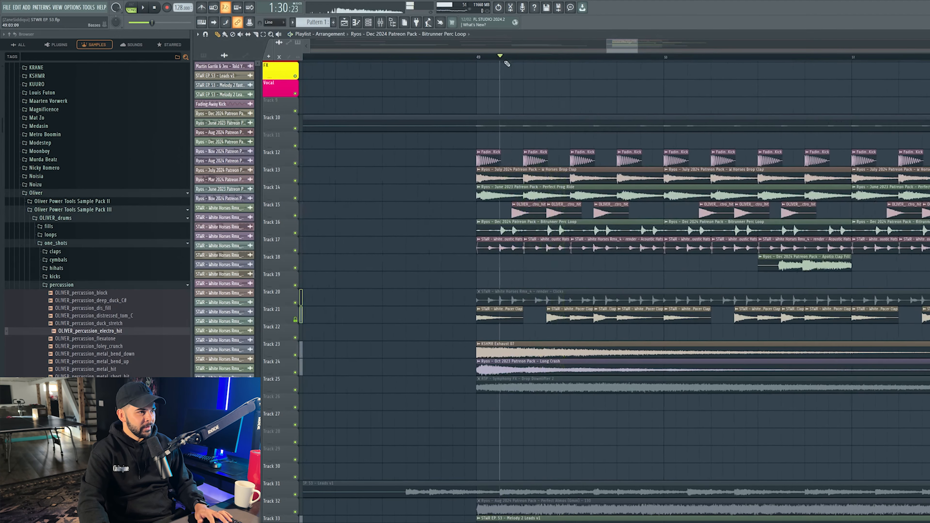
Step: Swap the electro-hit sample for OLIVER_percussion_metal_short_hit and set its mixer level to about -7.6 dB during playback
double_click(523, 215)
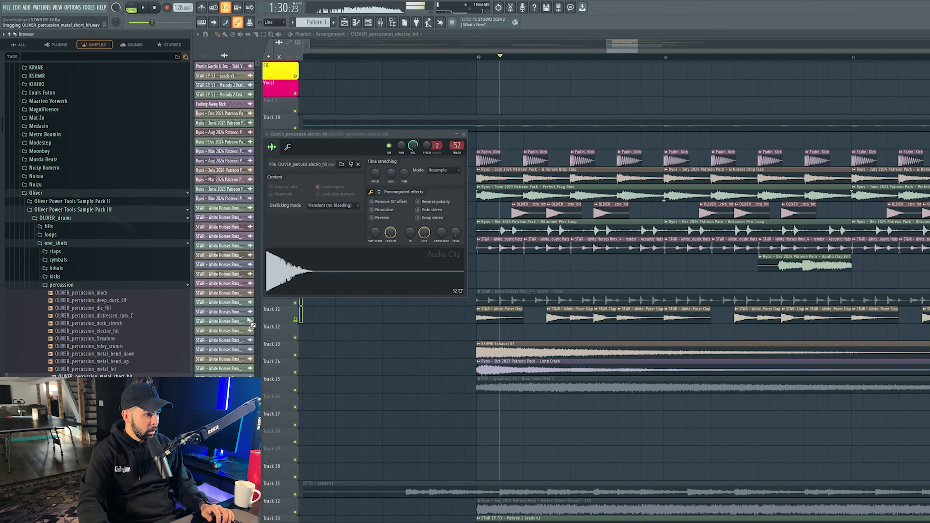
left_click_drag(252, 324, 326, 270)
key("space")
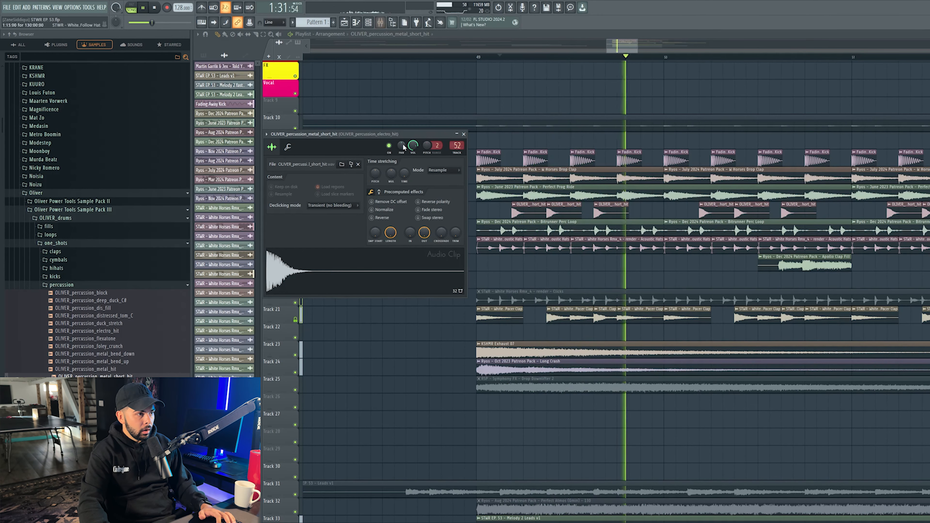
key("F9")
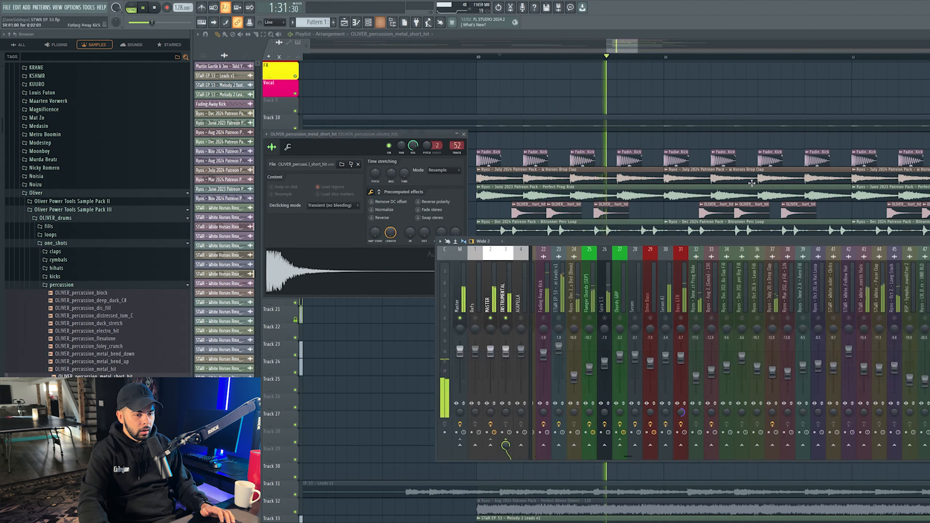
key("space")
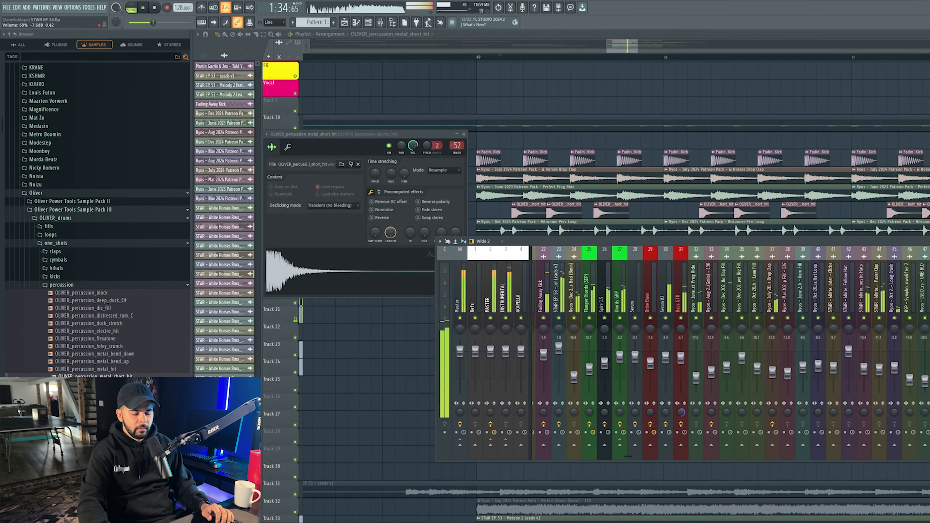
Step: Replace the percussion clip's sample with OLIVER_percussion_metal_hit and audition it
key("s")
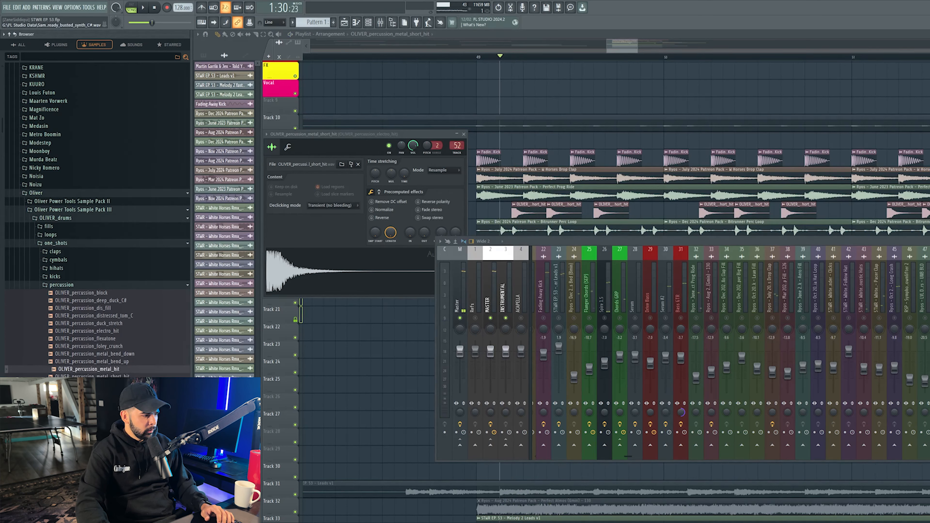
left_click_drag(316, 263, 316, 264)
key("space")
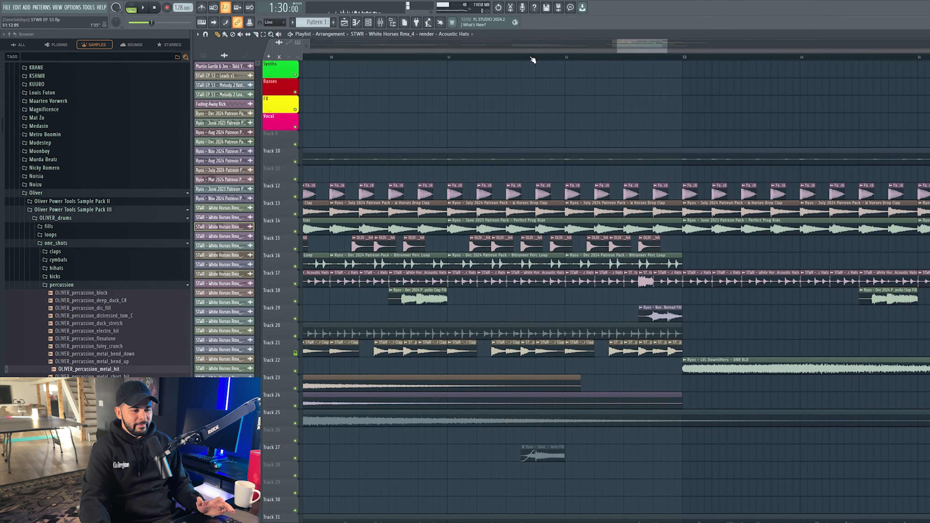
Step: Solo the Melody 2 Leads track together with the Sunkissed Atmos Bed and Pattern 10 tracks
scroll(542, 51, "down", 3)
scroll(551, 56, "down", 3)
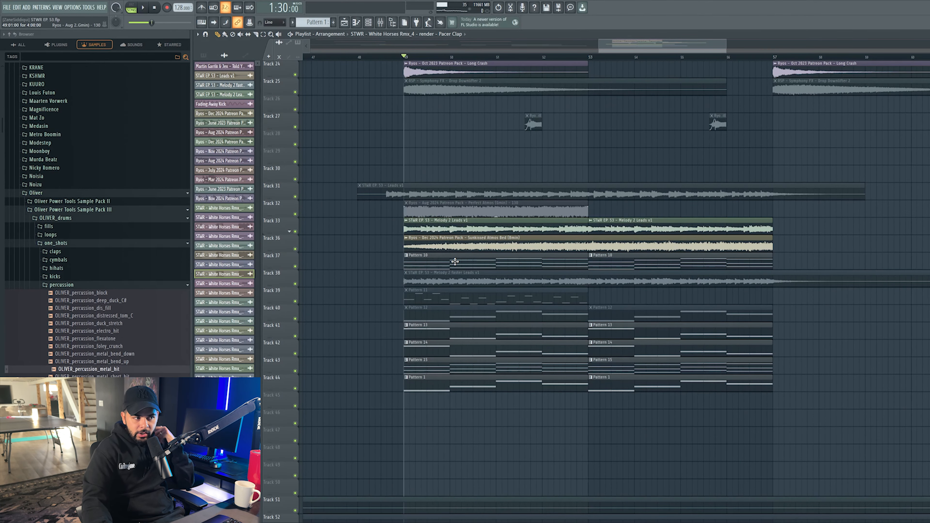
left_click(297, 232, "ctrl")
left_click(297, 249)
left_click(297, 266)
Step: Unmute the Pattern 15 track during playback and move it directly below the Pattern 10 track
key("space")
left_click(296, 371)
left_click_drag(297, 367, 296, 280)
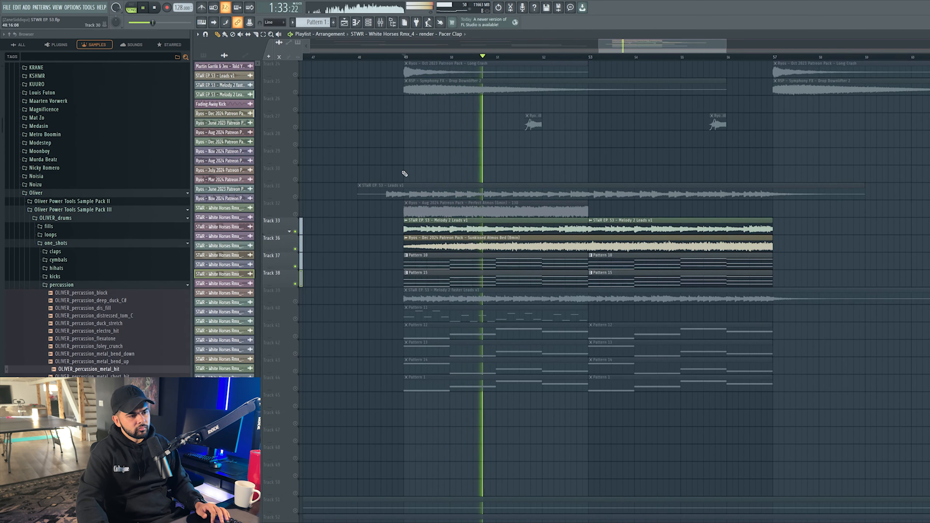
Step: Add a Diva instrument to Pattern 16, load the RR_PD - Absolute Disparate pad preset and assign it a free mixer track
left_click(384, 25)
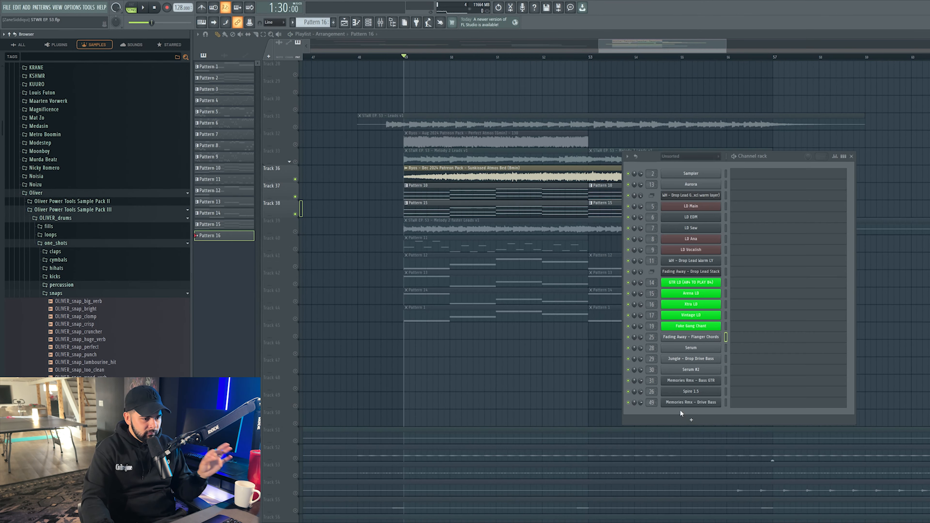
left_click(664, 418)
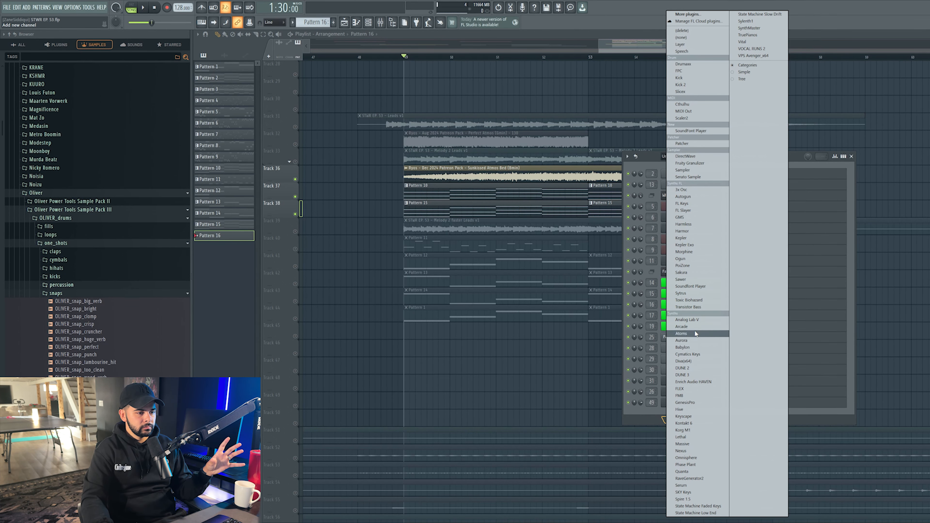
left_click(683, 361)
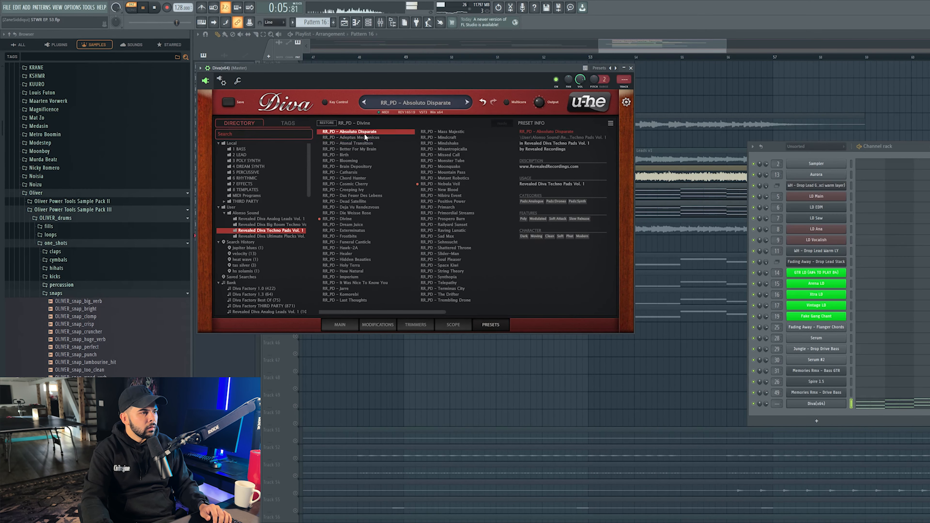
left_click(623, 87)
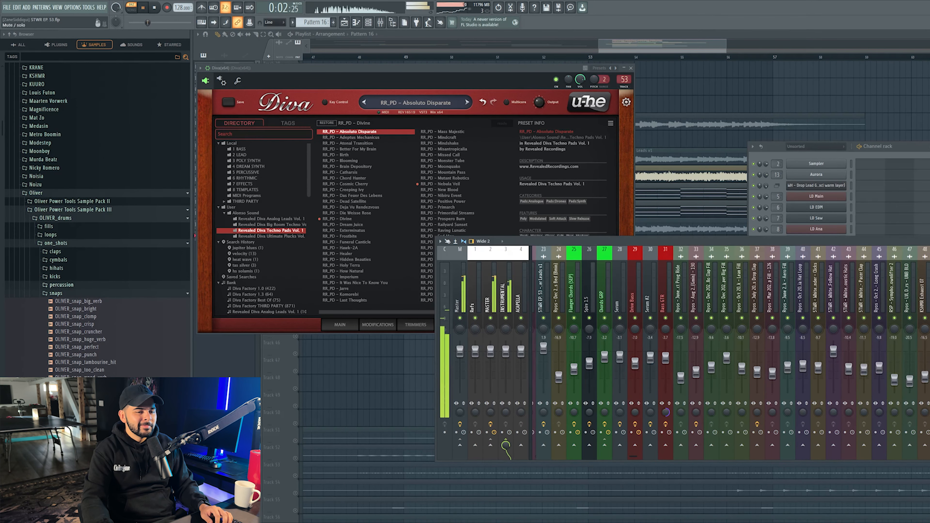
Step: Copy the Kickstart 2 effect from the Flanger Chords mixer track to the Diva track and audition the pad
left_click(926, 273)
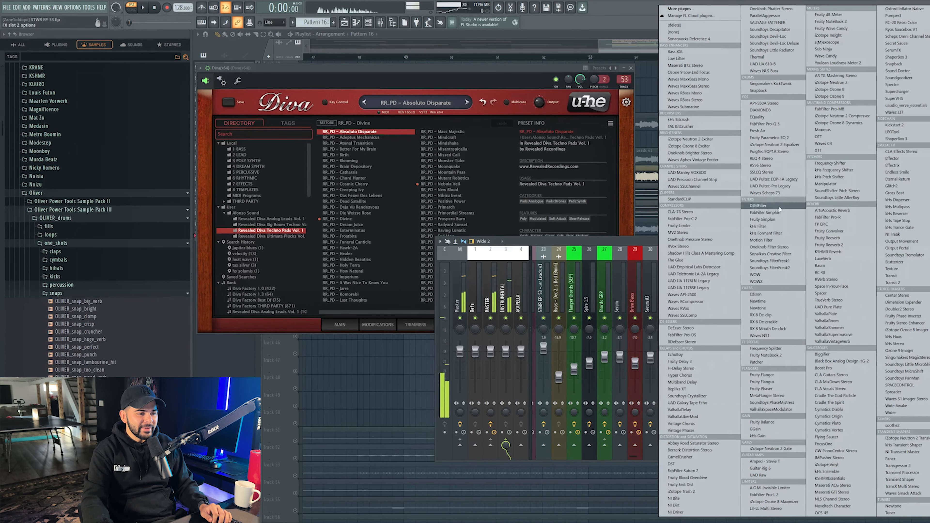
left_click(572, 305)
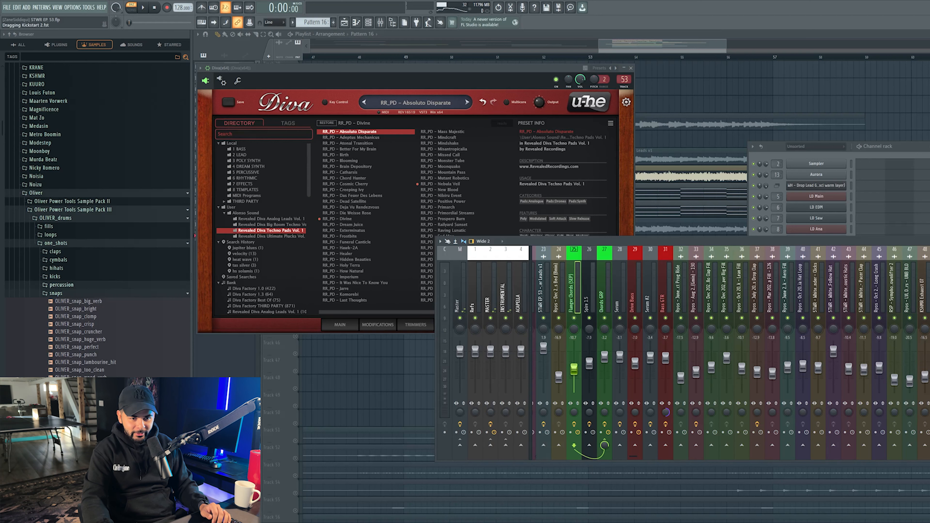
key("space")
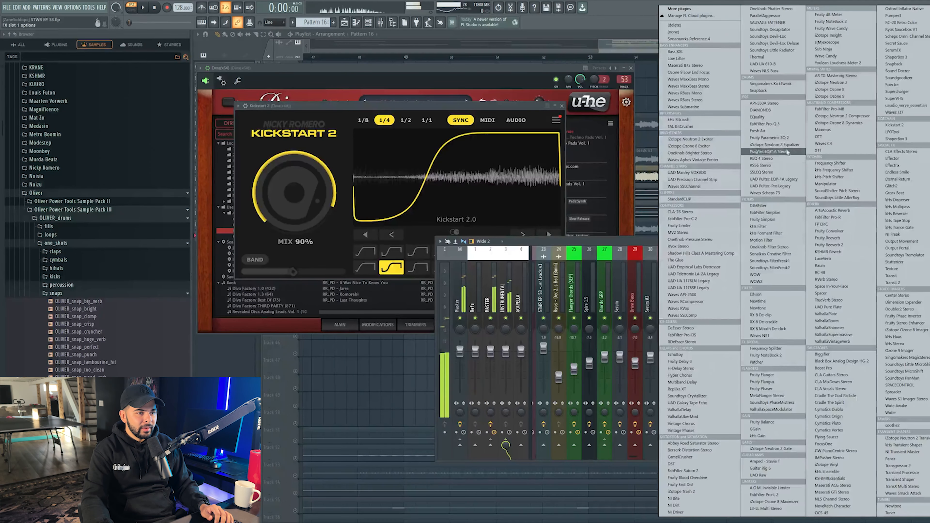
Step: Add FabFilter Pro-Q 3 to the Diva track and create a low-cut band on it
left_click(789, 124)
left_click_drag(475, 221, 473, 243)
left_click(413, 339)
left_click(412, 278)
left_click(411, 340)
left_click(417, 288)
key("space")
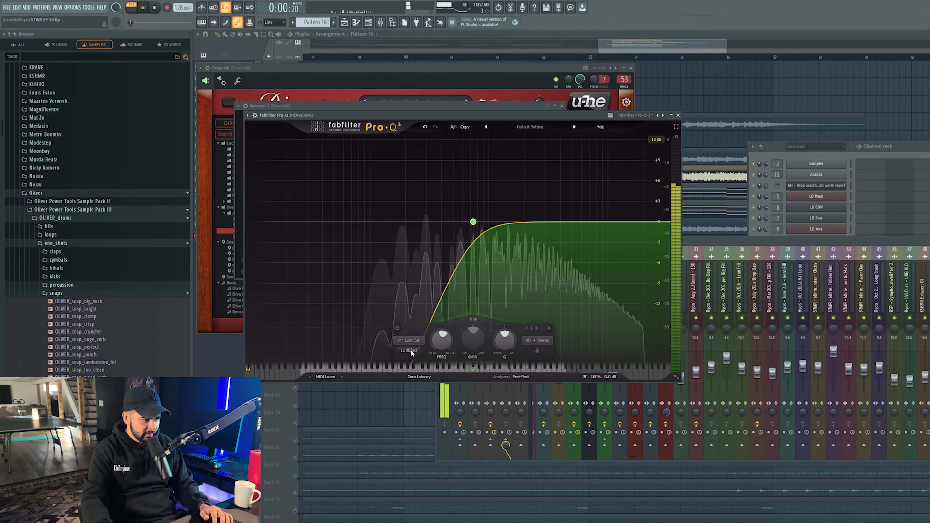
Step: Change the low cut's slope, lower its cutoff frequency and close the equalizer
left_click(410, 351)
left_click(418, 382)
left_click_drag(474, 223, 446, 289)
left_click(678, 115)
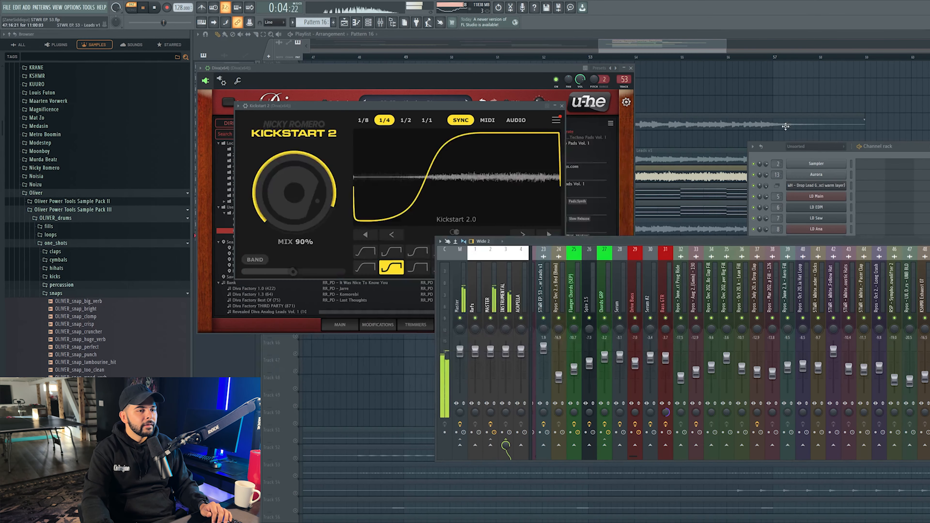
Step: Close the open plugin and mixer windows, insert a new Track 37 and place a Pattern 16 clip on it at bar 49
key("F12")
right_click(284, 192)
left_click(305, 326)
right_click(272, 184)
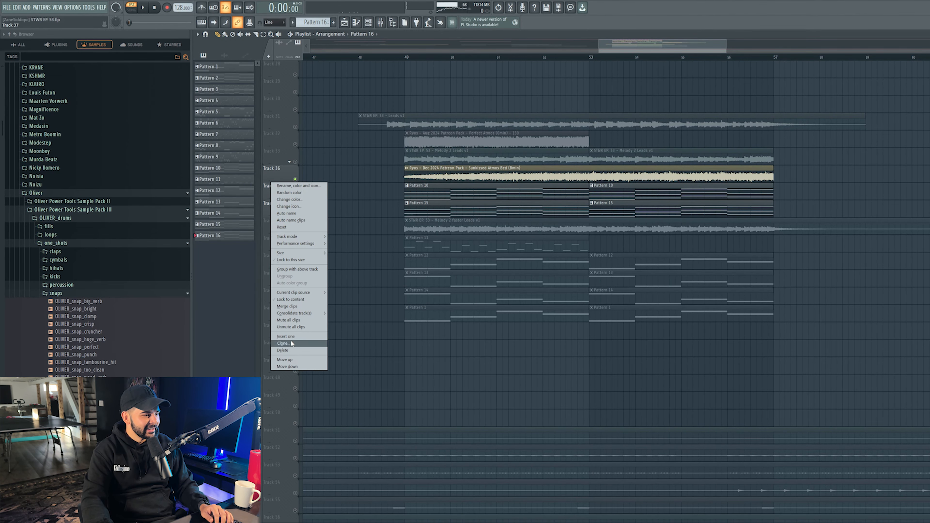
left_click(292, 343)
left_click(425, 190)
key("space")
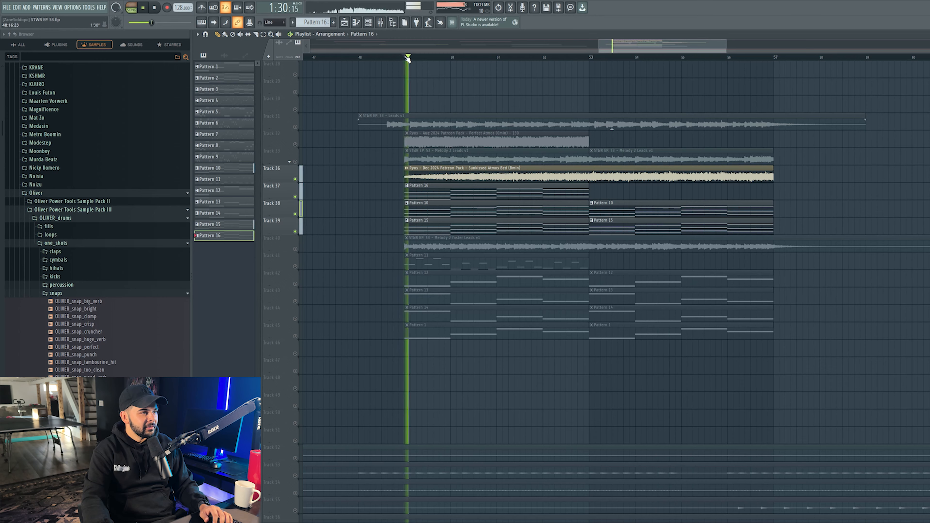
Step: Play the drop from bar 49 with the mixer shown and check how the new pad layer sits
key("F9")
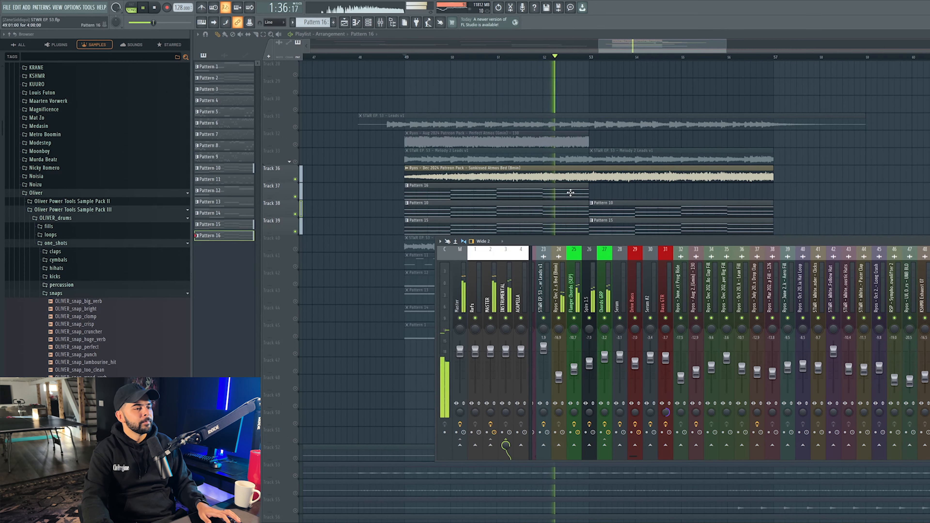
key("F9")
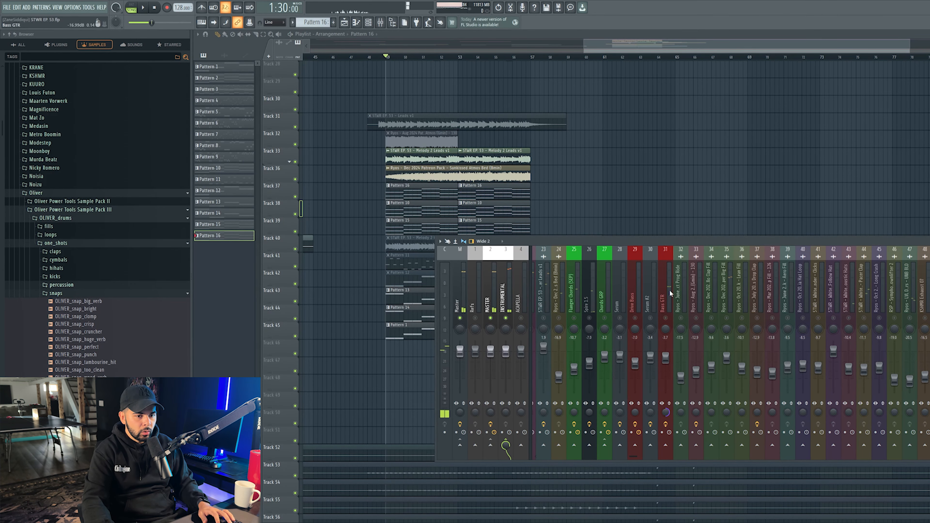
key("space")
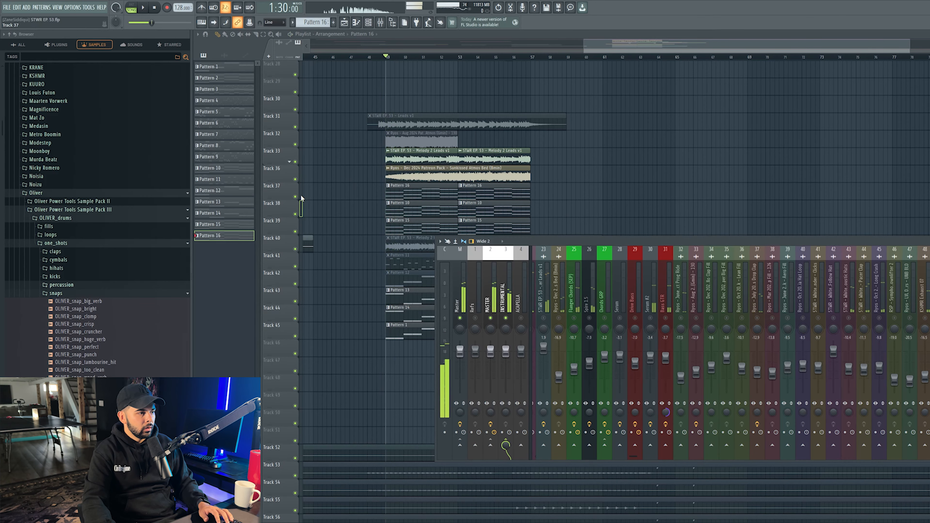
key("F9")
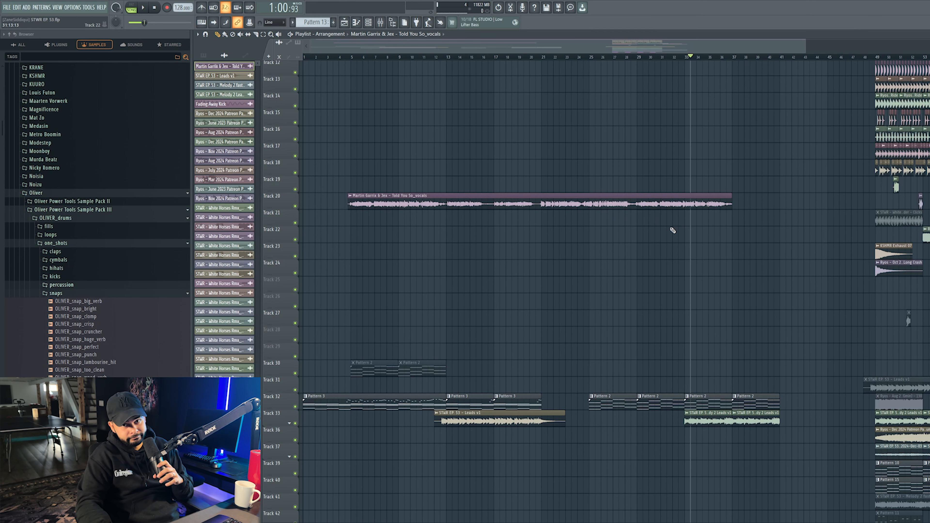
Step: Review the section before the drop in the playlist, playing it from bar 25 and then from bar 29
scroll(795, 193, "down", 2)
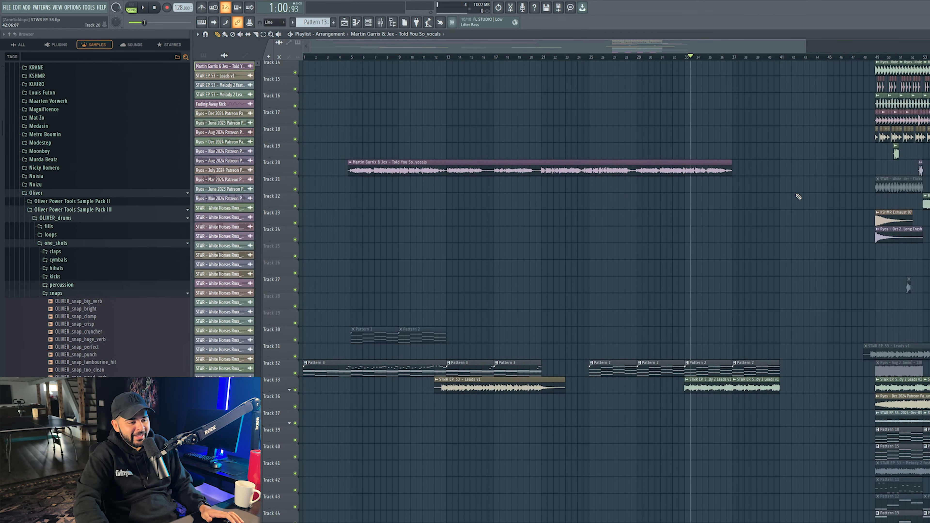
scroll(799, 198, "up", 8)
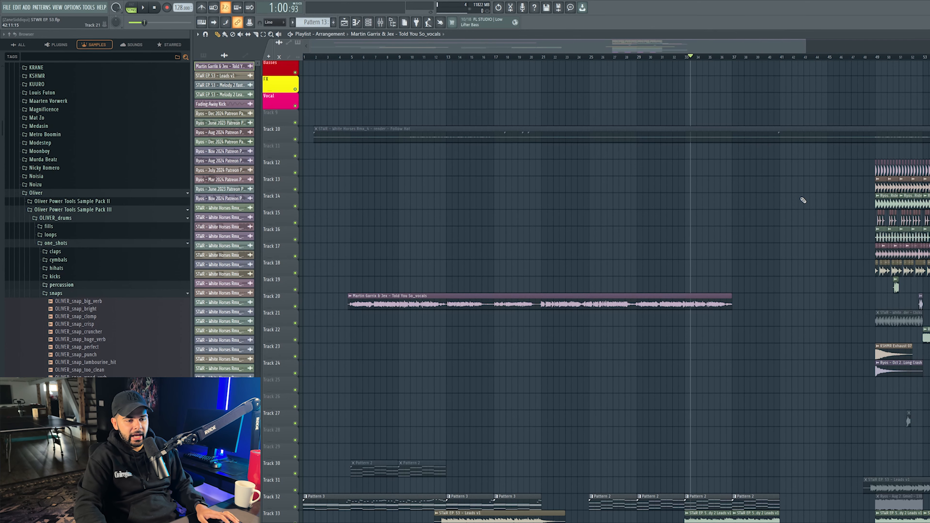
scroll(617, 257, "down", 5)
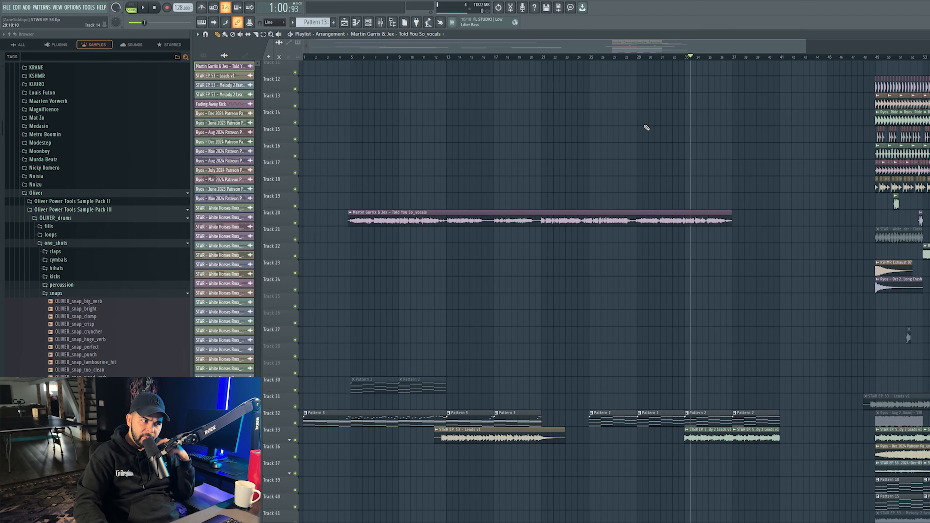
key("space")
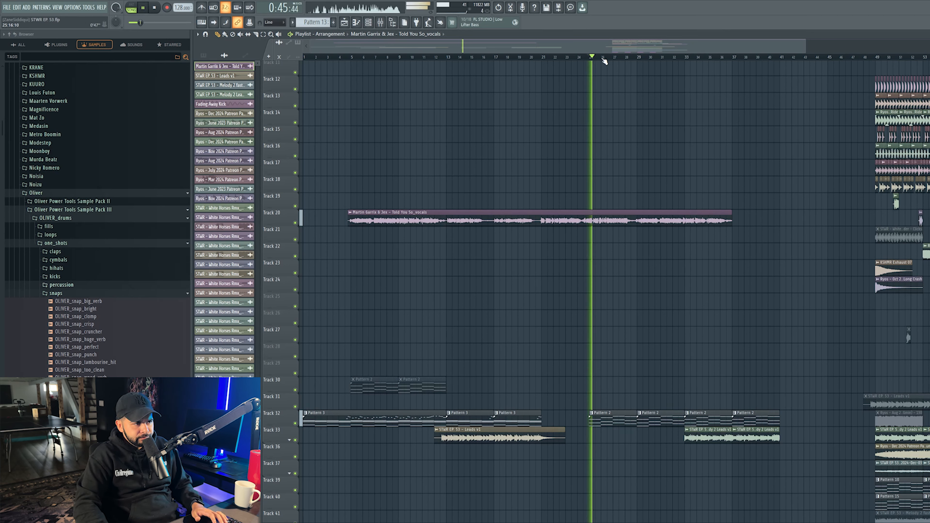
left_click(634, 57)
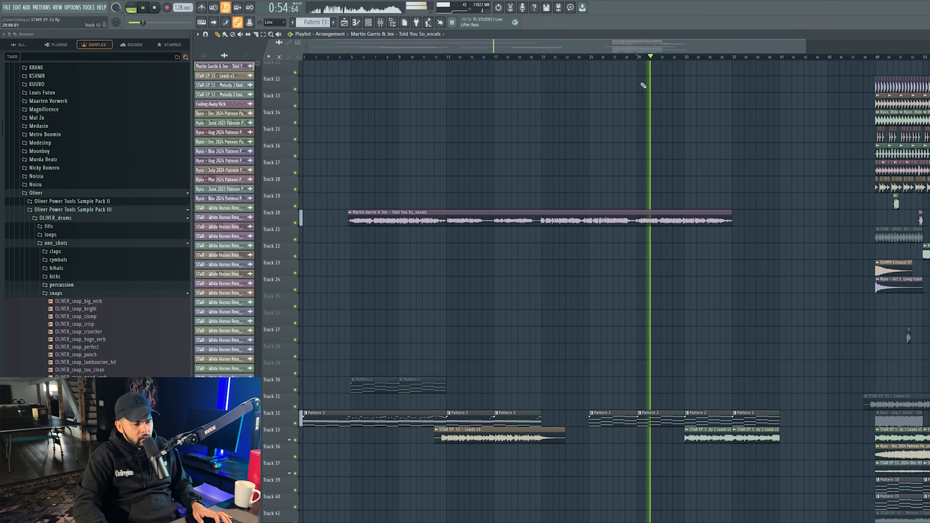
key("space")
Step: Select bars 33 to 41, add FabFilter Simplon to the Melody 2 faster Leads mixer track and lower its low-pass cutoff during playback
left_click_drag(676, 216, 652, 216)
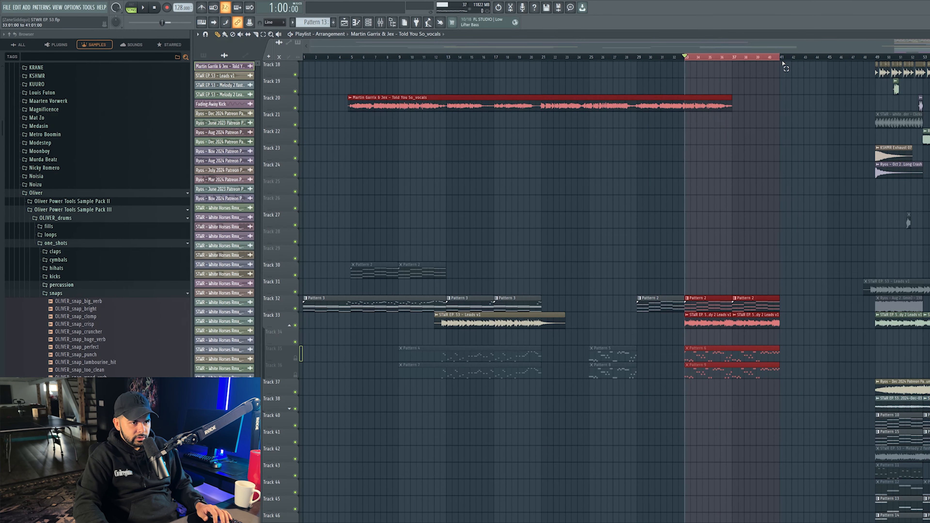
left_click(383, 21)
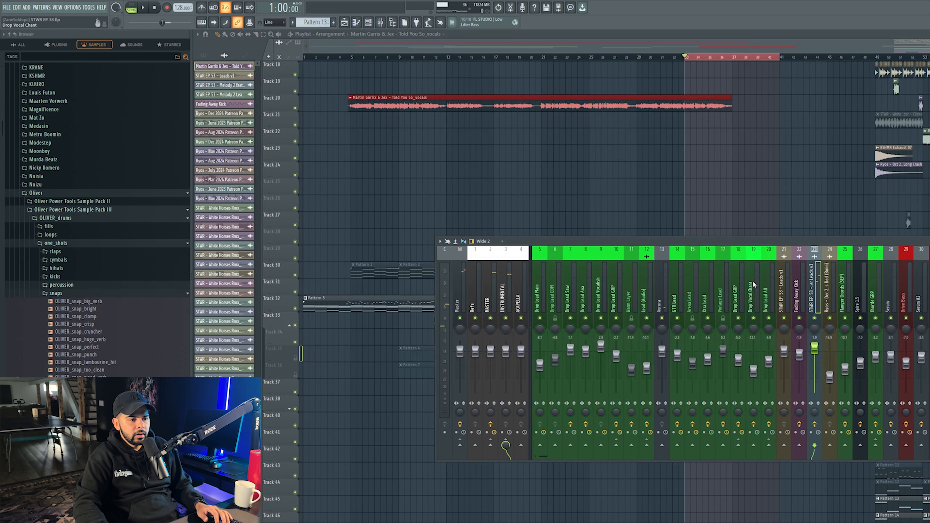
key("space")
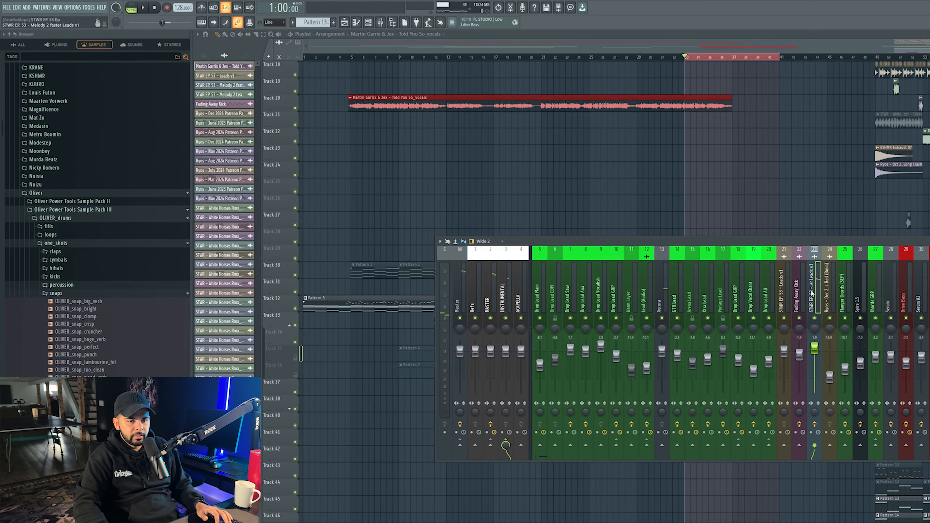
left_click(928, 263)
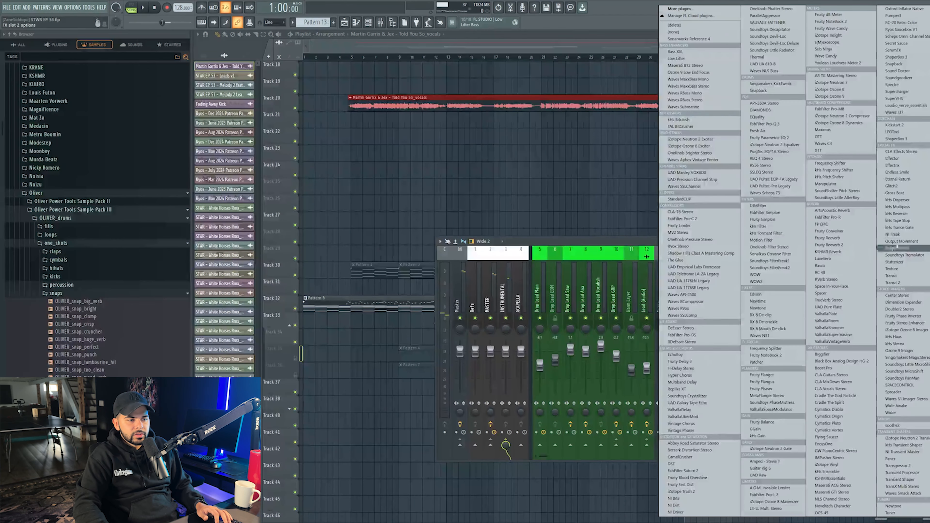
left_click(779, 216)
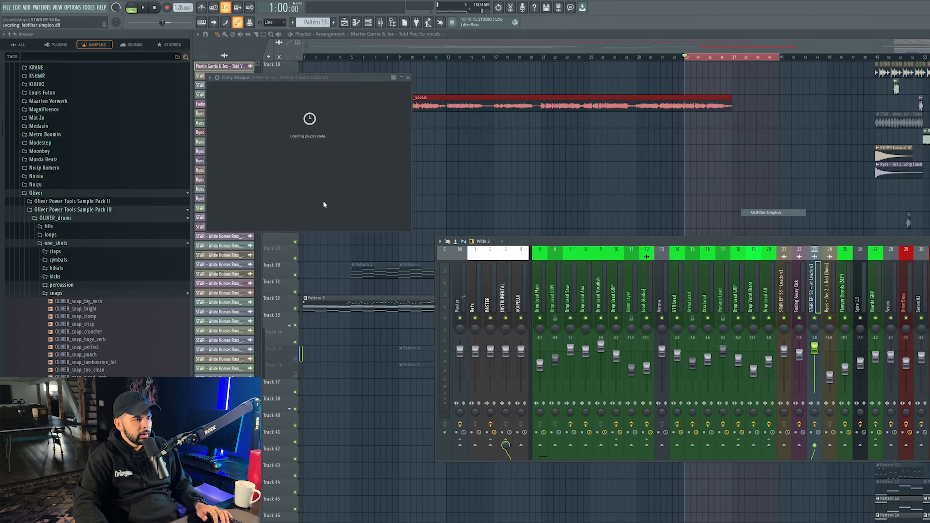
left_click_drag(315, 142, 269, 137)
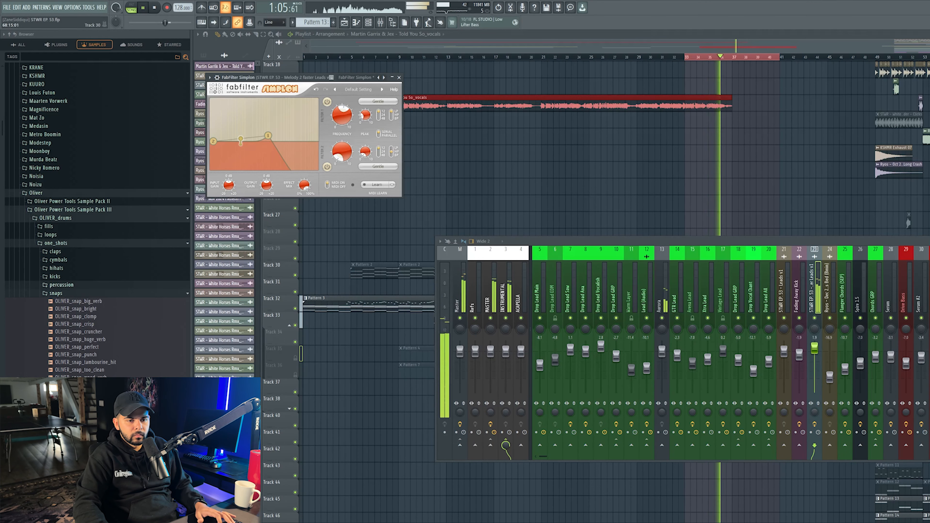
key("space")
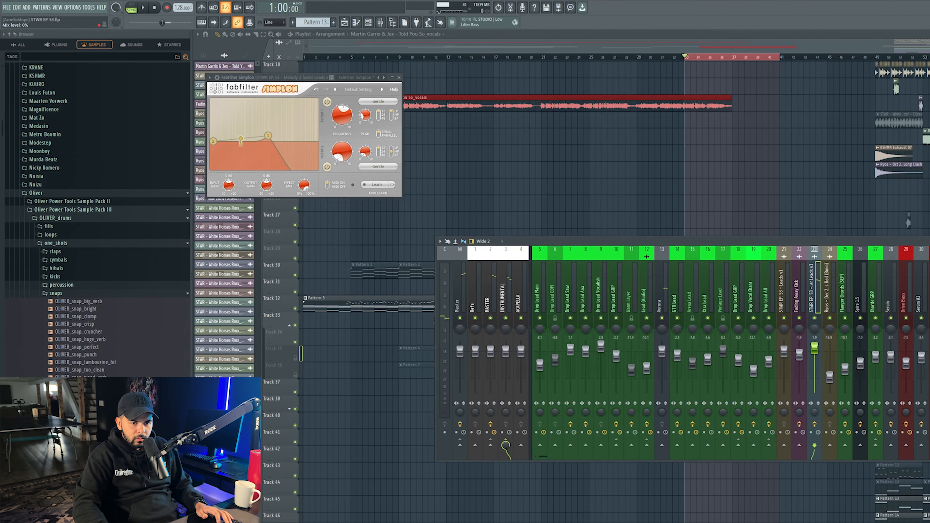
Step: Shape Simplon's Mix level automation on Track 34 to step up at bar 37, delete the stray copy on Track 24 and audition
left_click_drag(729, 69, 729, 339)
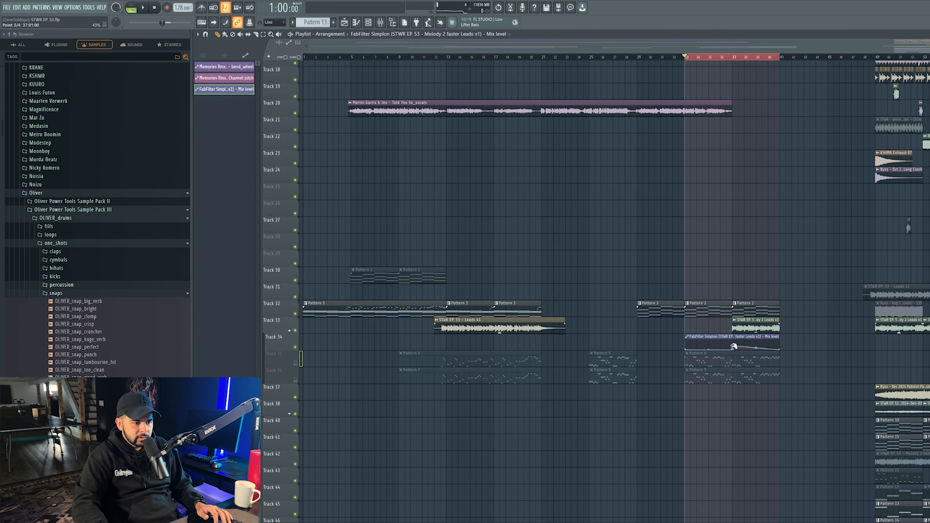
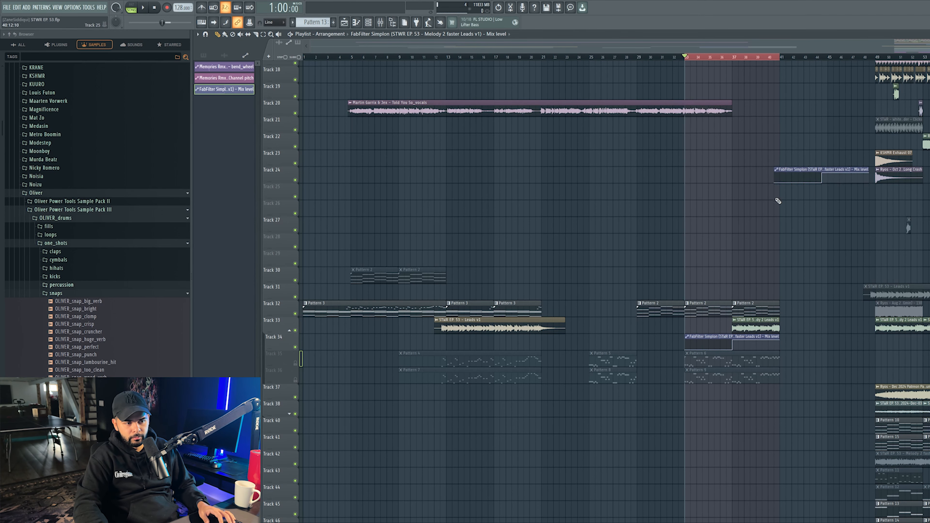
right_click(788, 178)
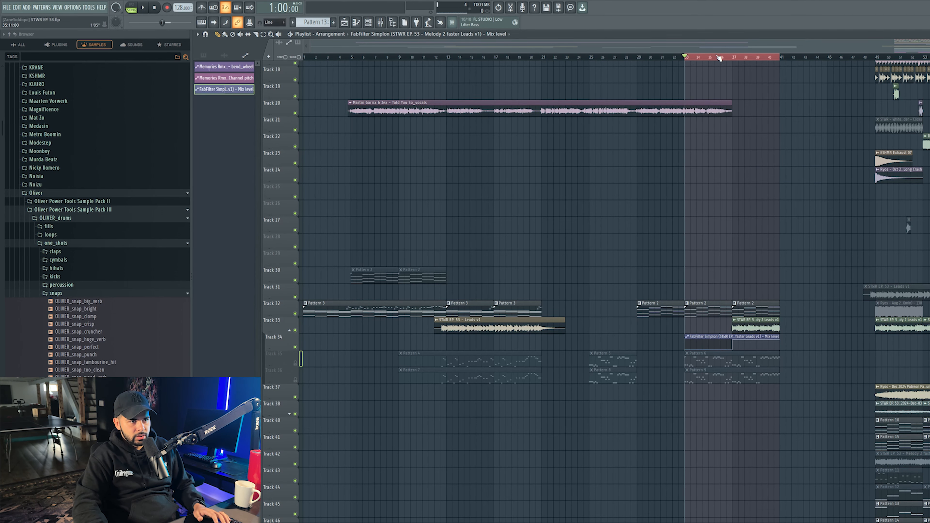
left_click_drag(718, 58, 749, 98)
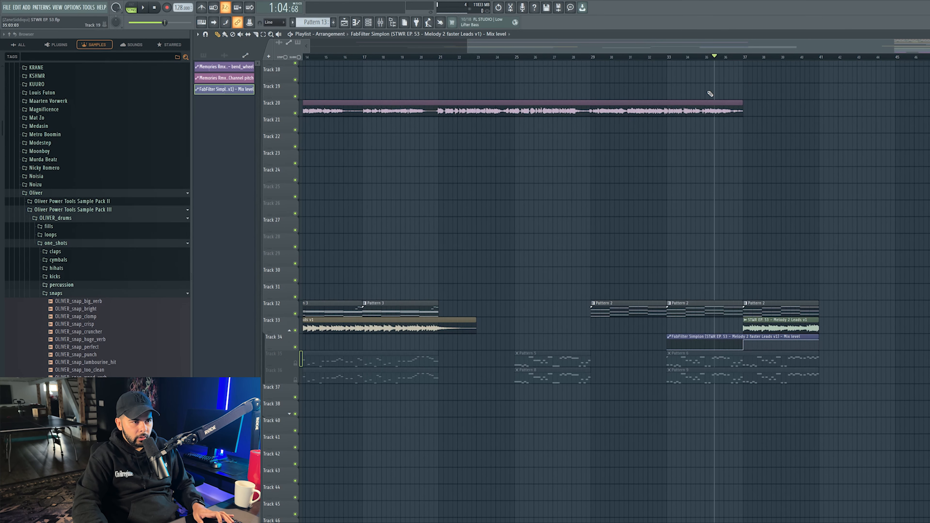
left_click_drag(665, 94, 804, 125)
key("space")
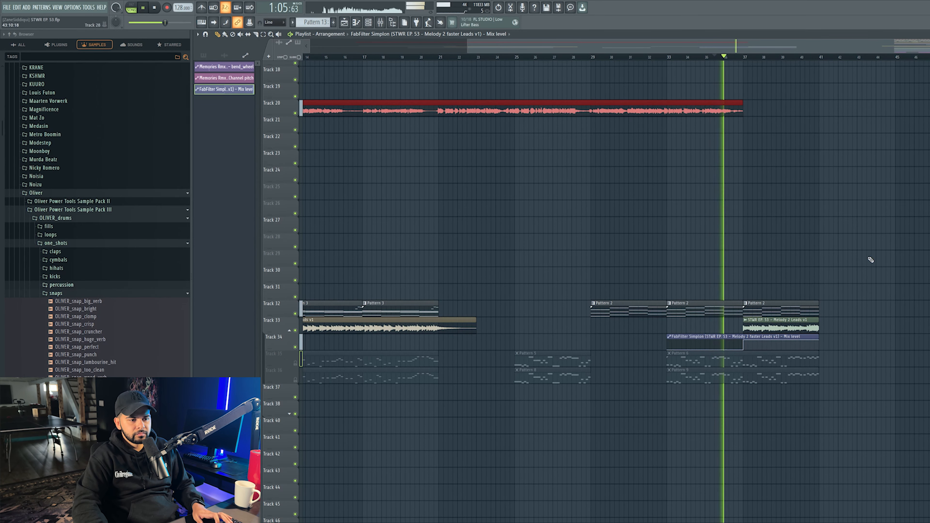
Step: Extend the Mix level automation clip beyond bar 41 and add another Melody 2 Leads clip at bar 41
left_click_drag(730, 331, 926, 336)
left_click(824, 340, "ctrl")
left_click(781, 328)
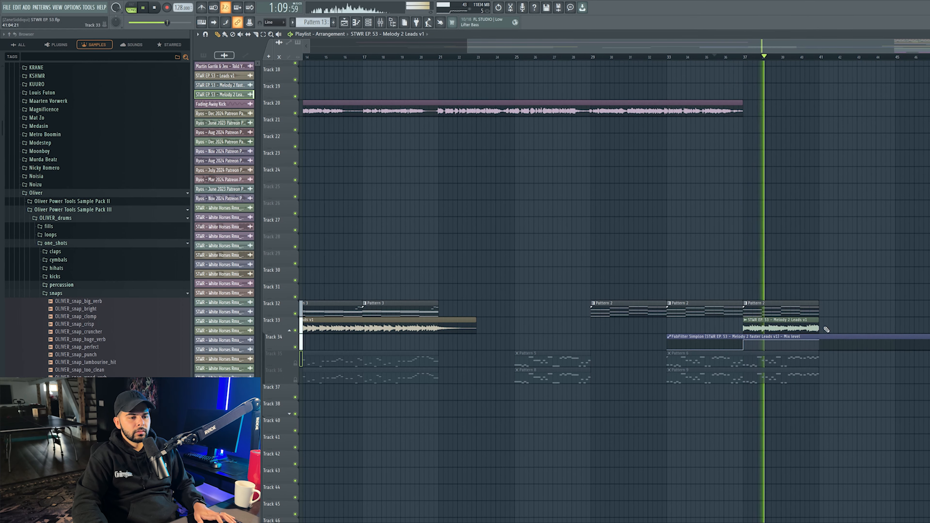
left_click(828, 328)
right_click(913, 339)
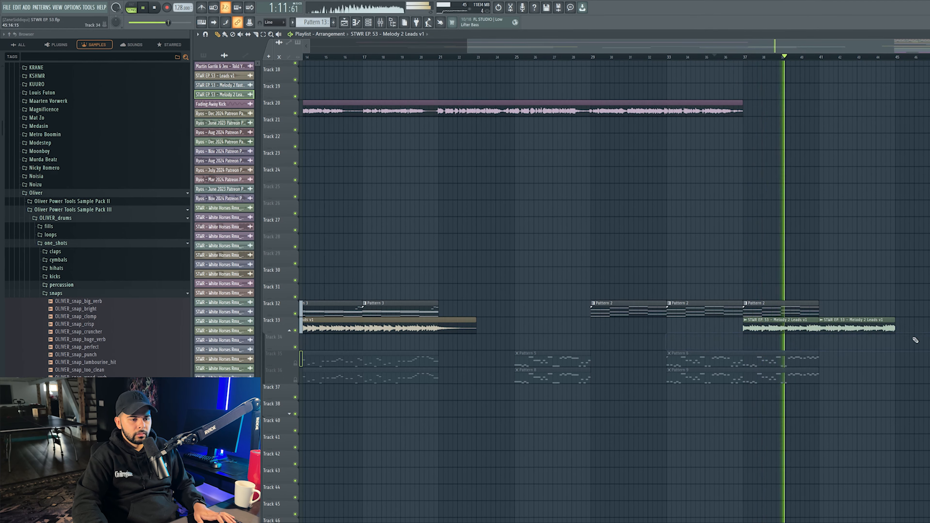
key("ctrl+z")
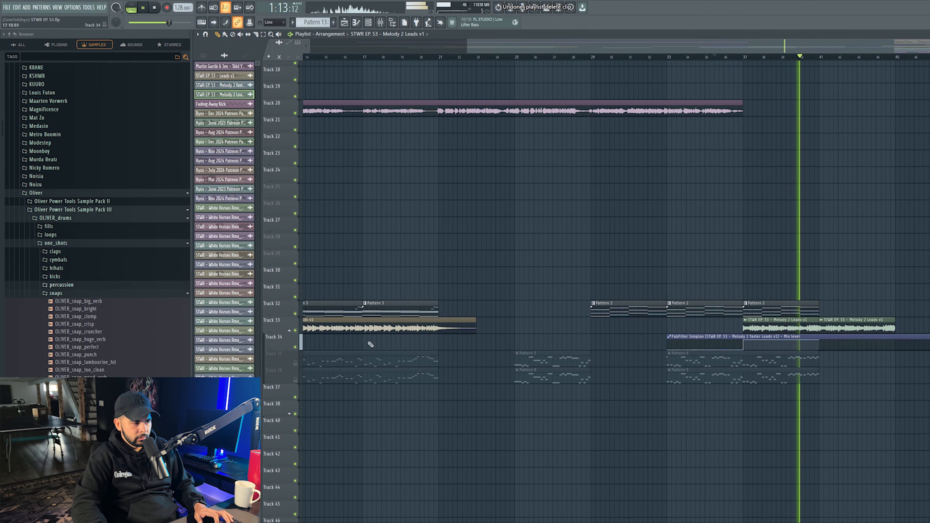
Step: Insert a track above the Mix level automation and automate Simplon's Filter 1 frequency on it as a rise over bars 33 to 45
right_click(269, 338)
left_click(295, 483)
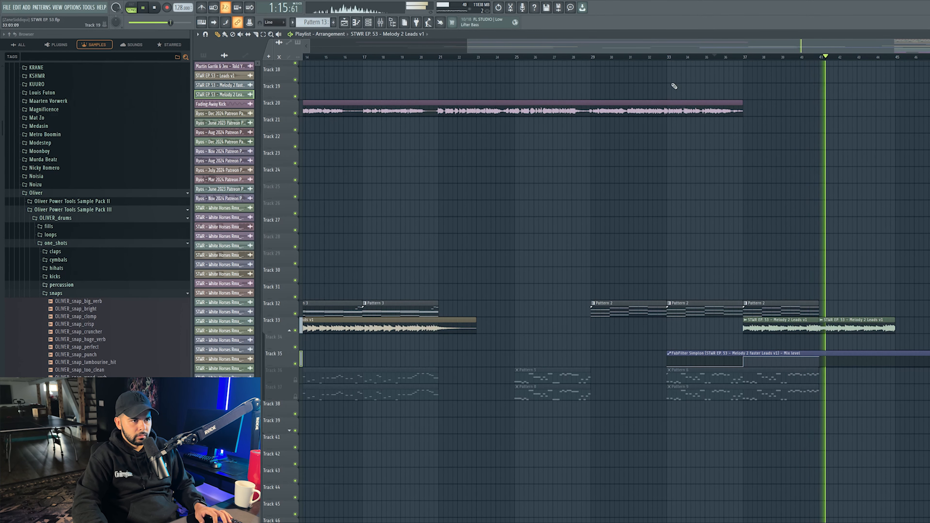
key("space")
left_click_drag(670, 58, 841, 59)
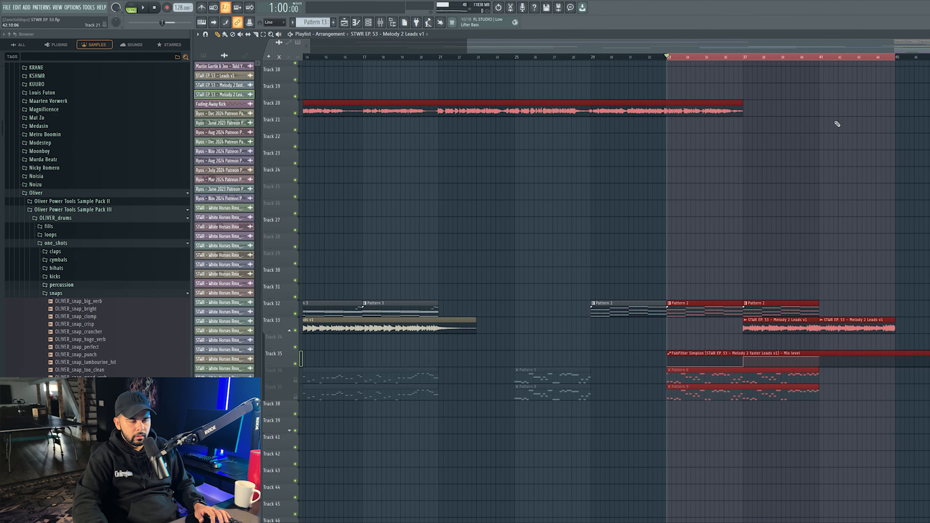
left_click(380, 23)
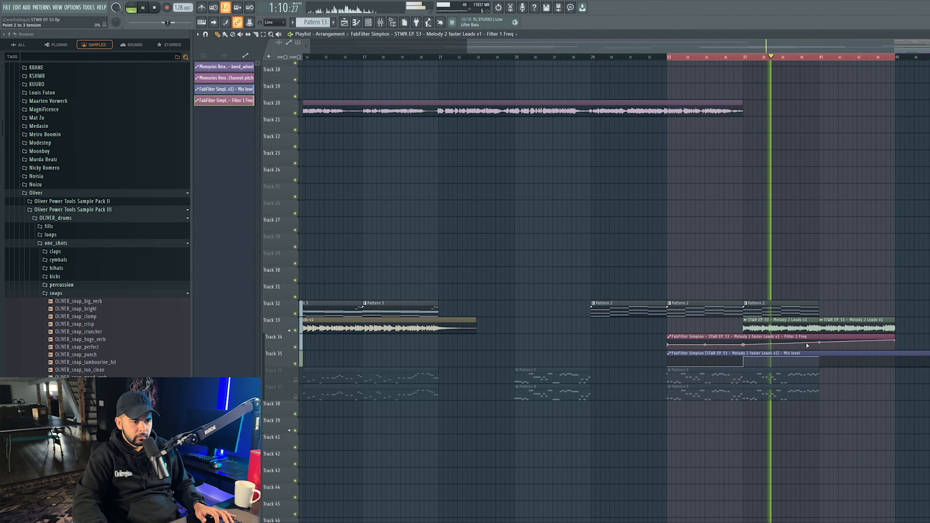
Step: Add another Pattern 2 clip on Track 32 at bar 41
scroll(677, 266, "down", 2)
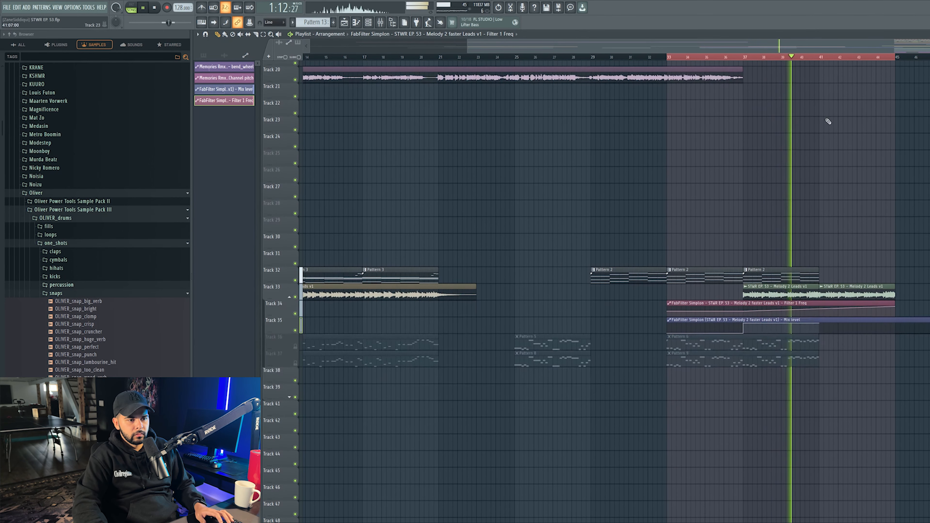
left_click(843, 274)
left_click_drag(843, 274, 838, 275)
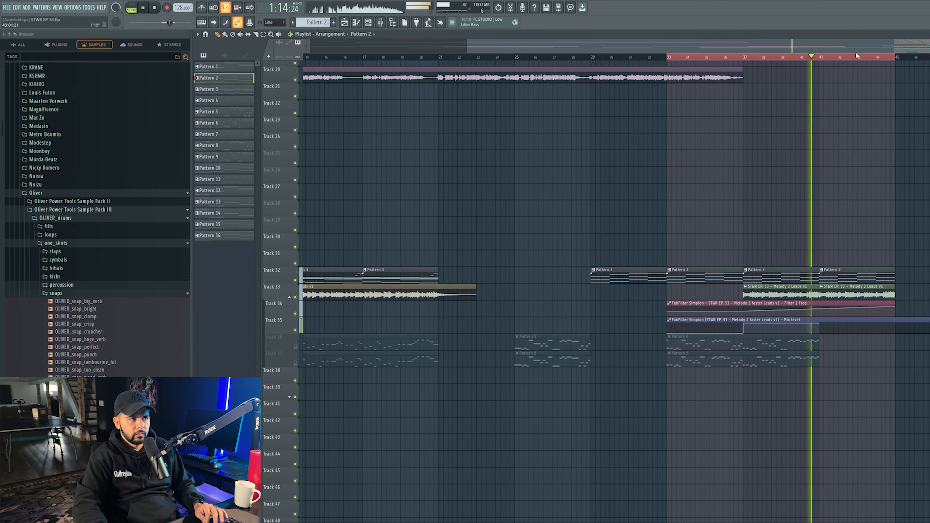
Step: Lower the end point of the Filter 1 frequency automation slightly and insert an empty track above that clip
left_click_drag(894, 306, 894, 309)
right_click(283, 312)
left_click(301, 448)
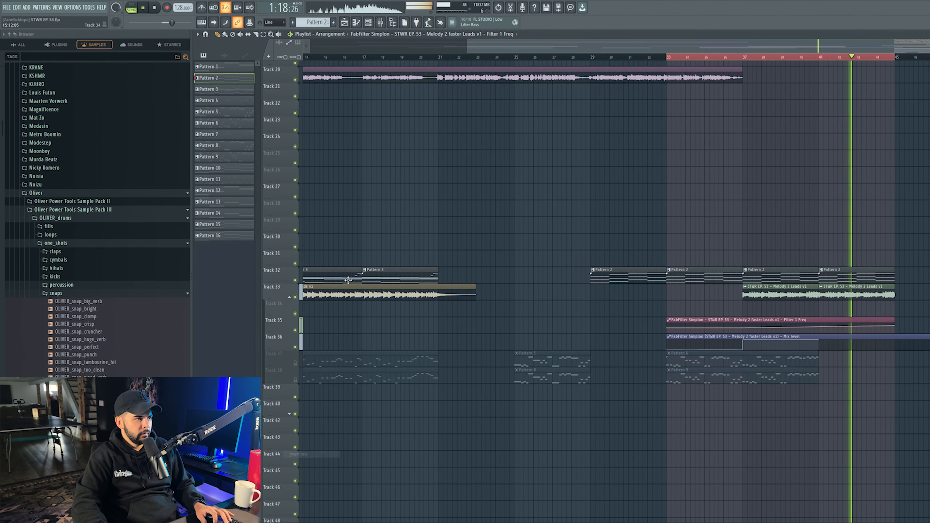
Step: Stop playback and load Endless Smile into the third effect slot of the Melody 2 faster Leads mixer track
key("space")
key("F9")
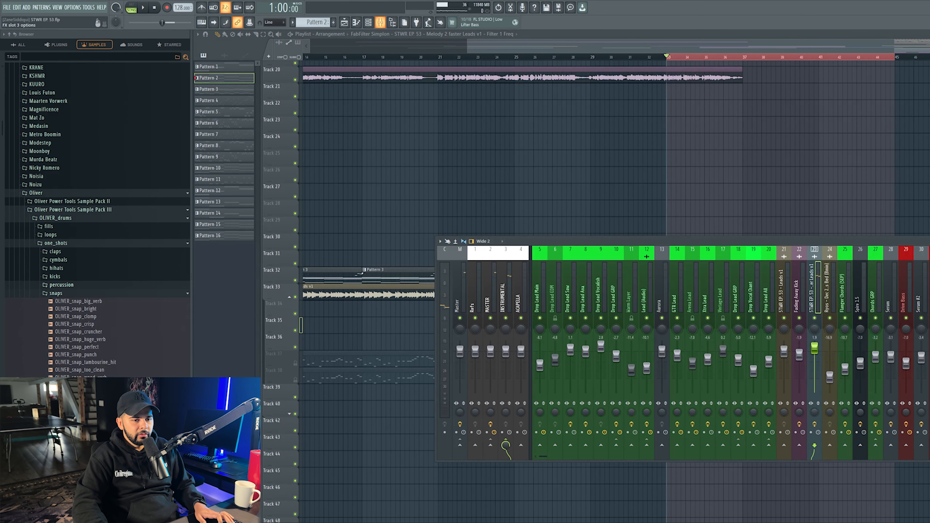
left_click(926, 73)
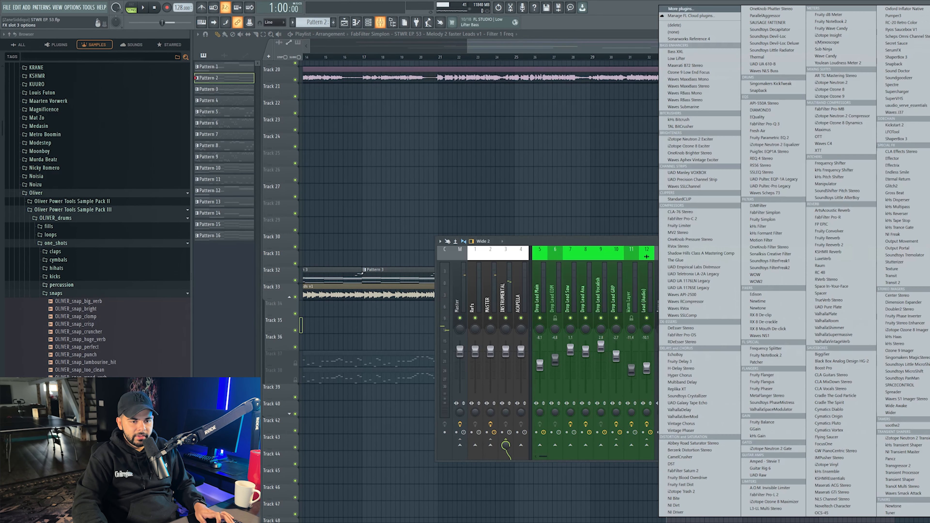
left_click(918, 172)
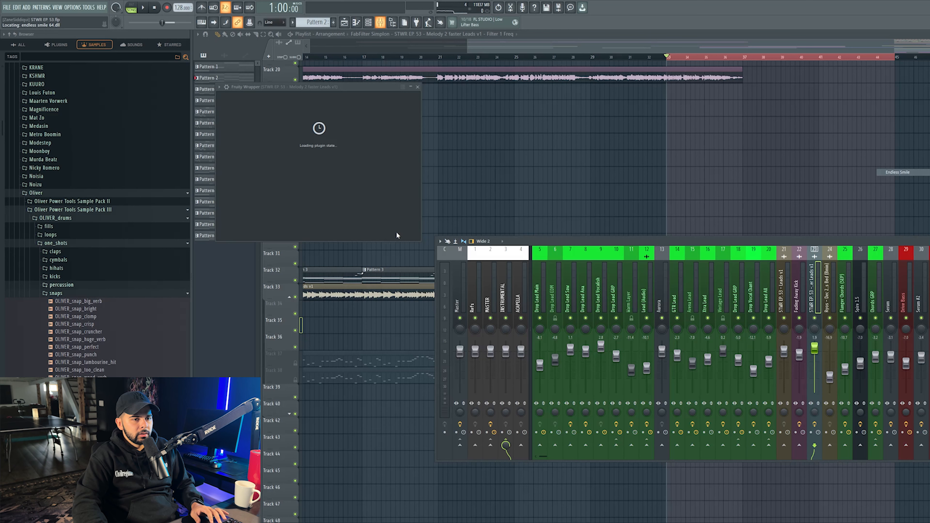
Step: Create an automation clip for Endless Smile's Intensity over bars 33 to 45 and move it to Track 34
left_click_drag(335, 141, 335, 126)
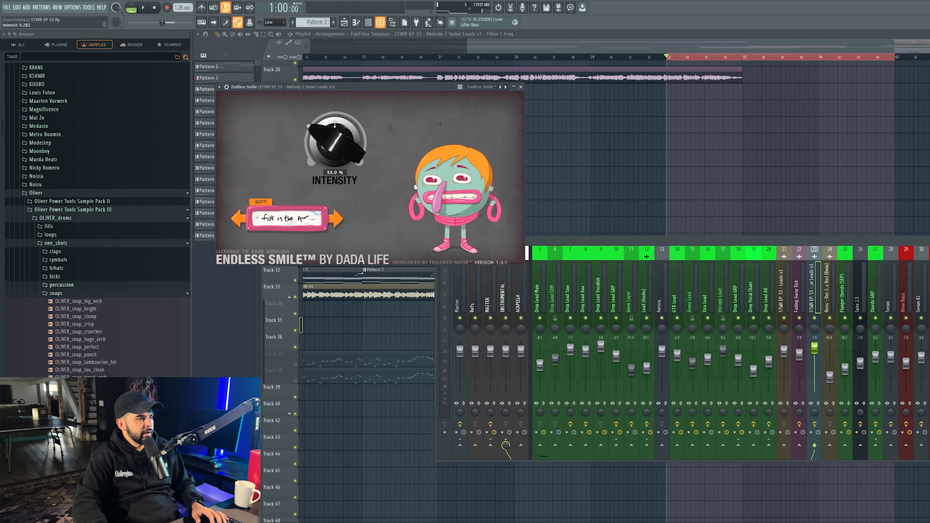
left_click(89, 7)
mouse_move(122, 137)
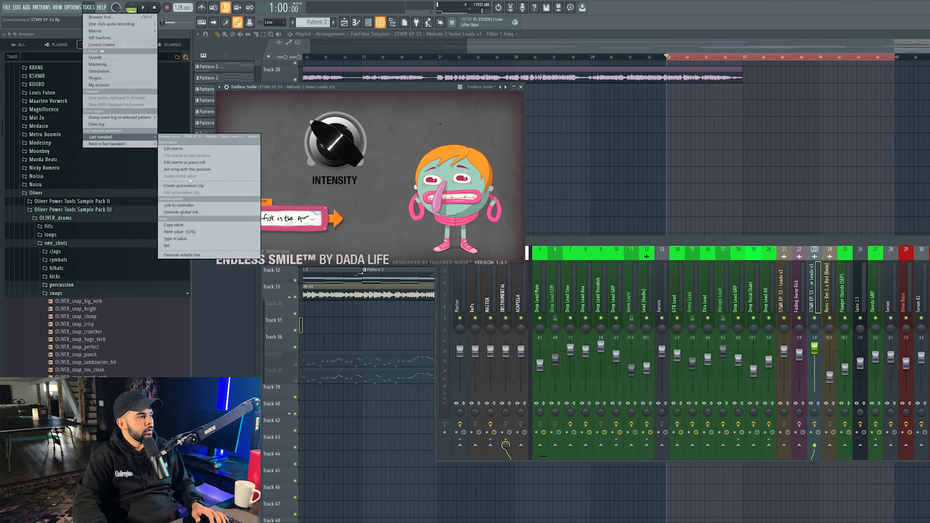
left_click(176, 145)
left_click_drag(701, 88, 708, 305)
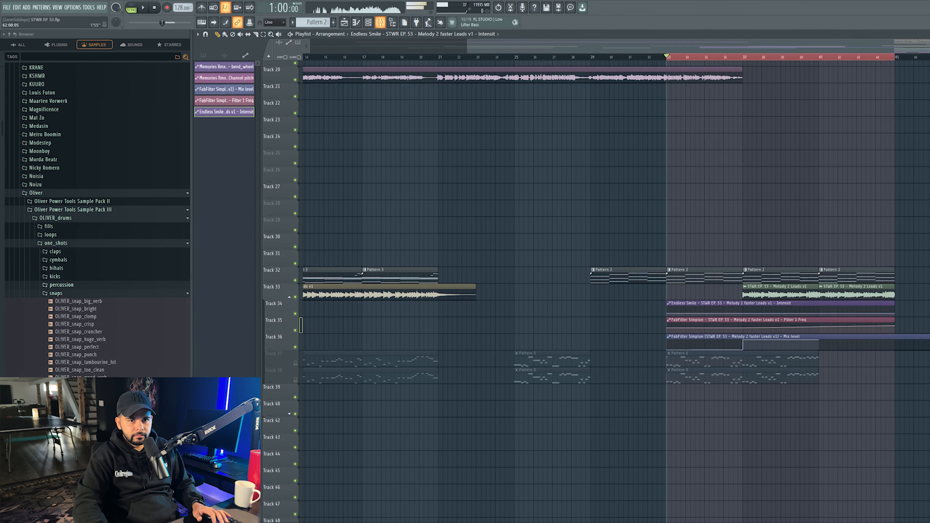
Step: Slope the Endless Smile intensity automation slightly downward towards its end point at bar 45 while listening from about bar 37
scroll(615, 290, "up", 4)
left_click(738, 57)
key("space")
scroll(772, 199, "down", 5)
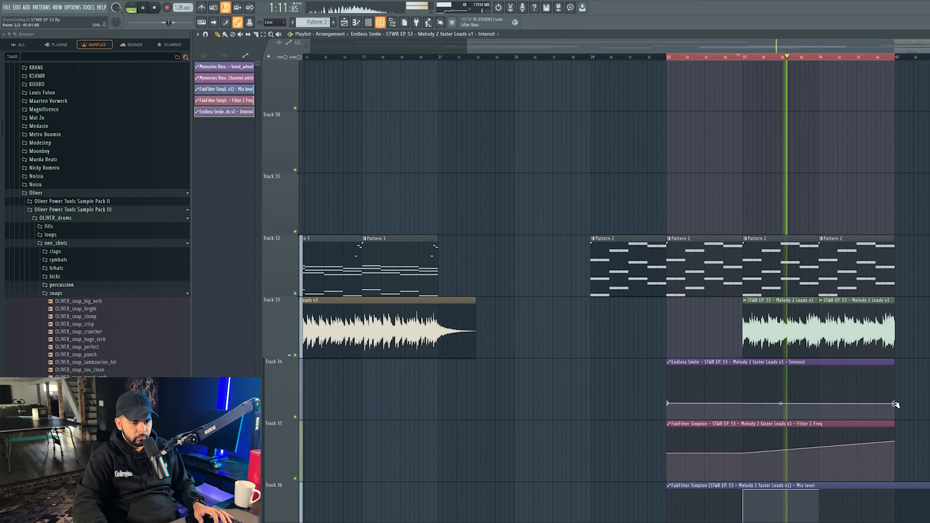
left_click_drag(894, 403, 894, 408)
left_click_drag(783, 407, 783, 405)
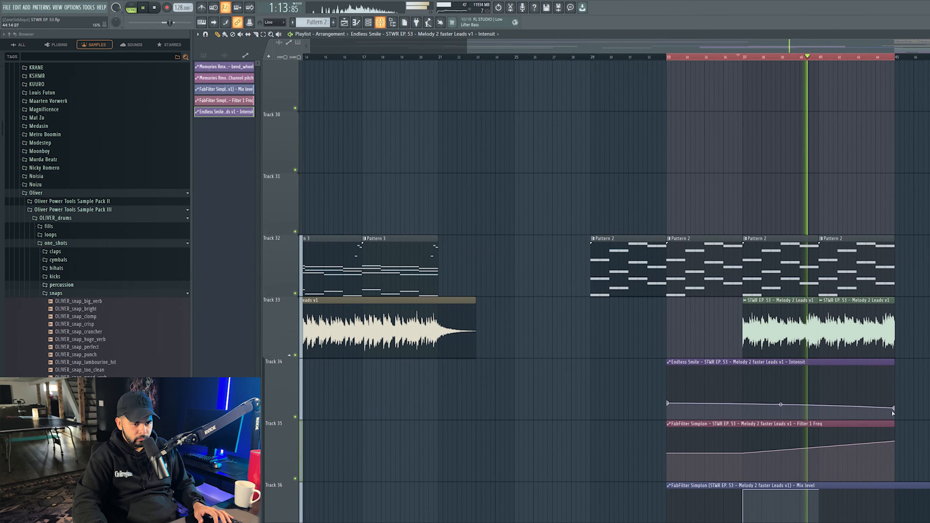
left_click_drag(893, 362, 928, 362)
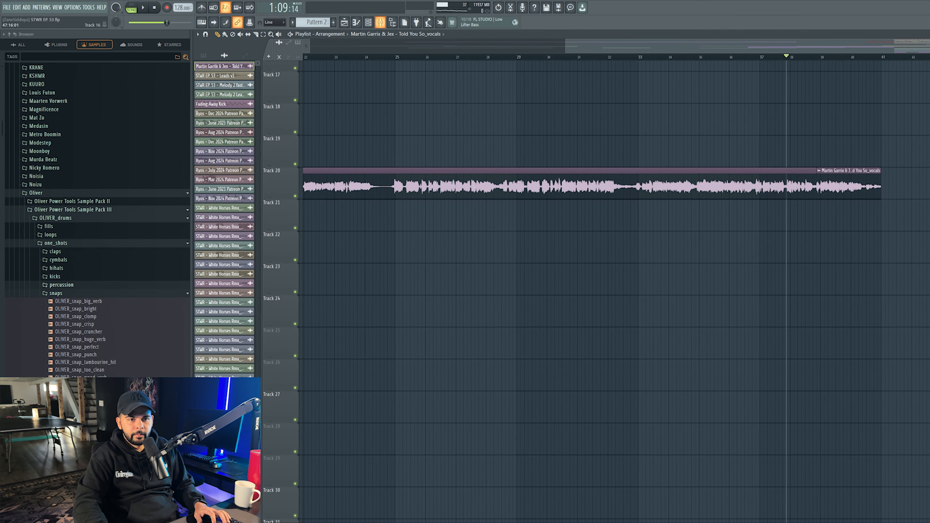
Step: Repeat the half-bar vocal slice at the end of the Told You So vocal along Track 20 from bar 41 onward
key("space")
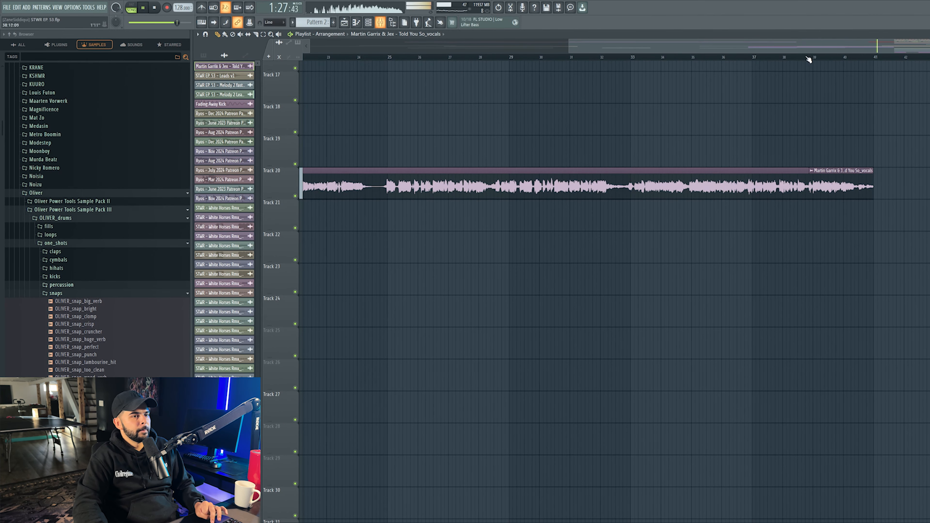
scroll(806, 58, "down", 3)
left_click_drag(808, 41, 908, 47)
scroll(771, 264, "down", 4)
scroll(766, 254, "up", 2)
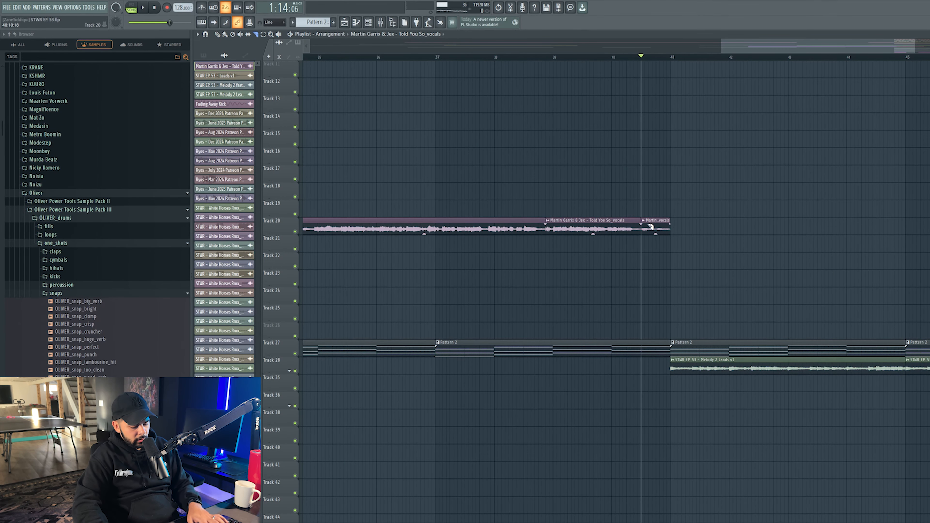
mouse_move(674, 225)
left_mouse_down()
mouse_move(820, 220)
mouse_move(880, 165)
left_mouse_up()
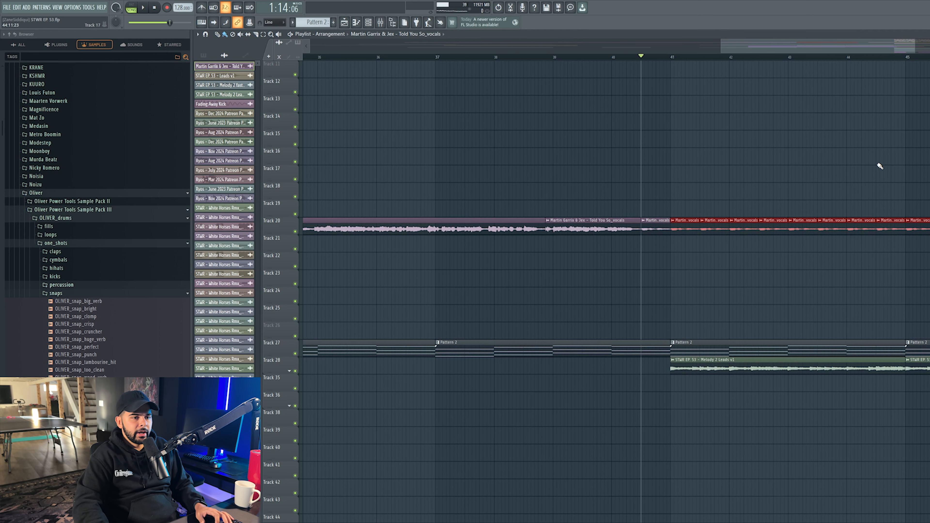
Step: Insert an empty track above the vocal and move the separate vocal clip near bar 47 up onto it
right_click(289, 218)
left_click(311, 370)
key("space")
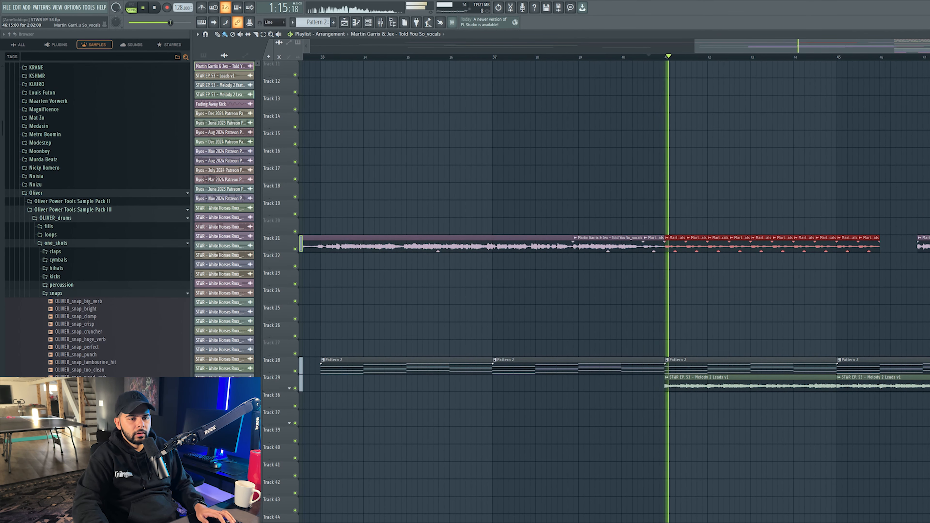
left_click_drag(923, 244, 924, 227)
Step: Continue the repeated vocal slices on Track 21 up to about bar 47 and remove the surplus slices
left_click(882, 243)
right_click(884, 244)
left_click_drag(881, 244, 929, 245)
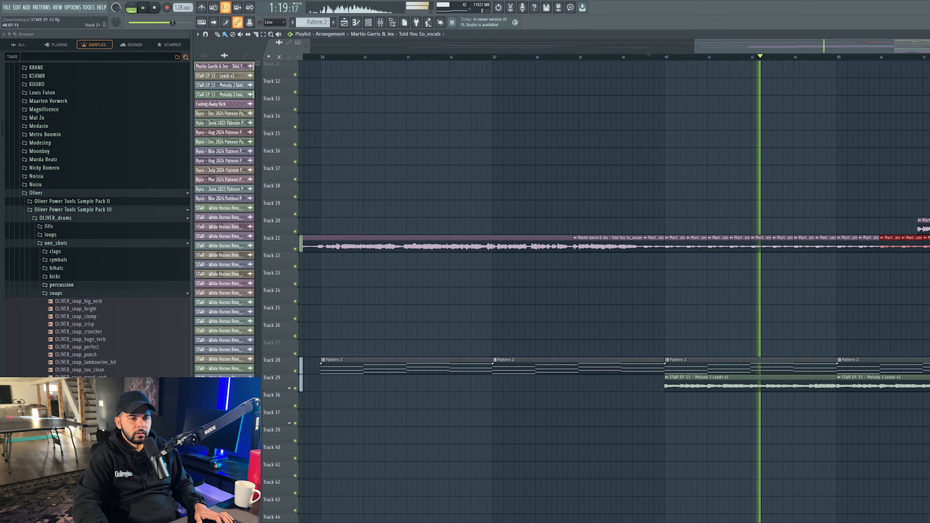
right_click(928, 244)
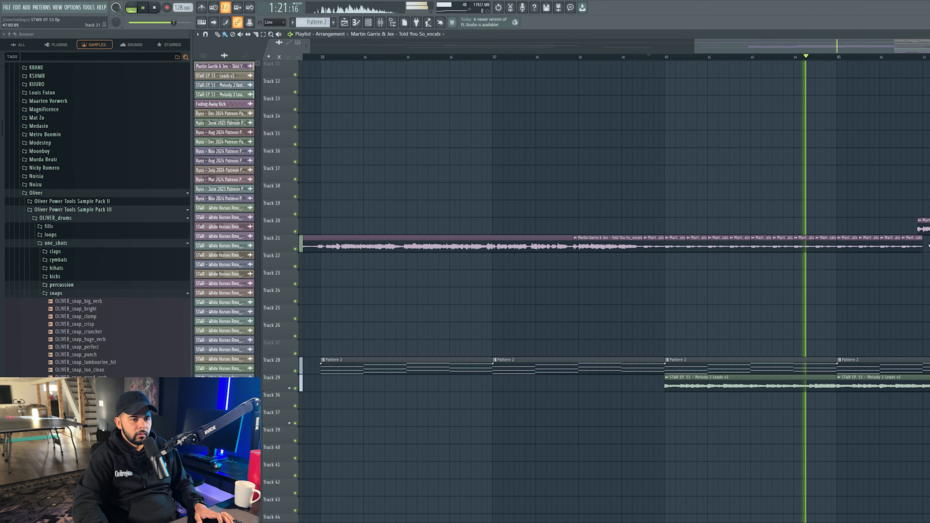
key("ctrl+z")
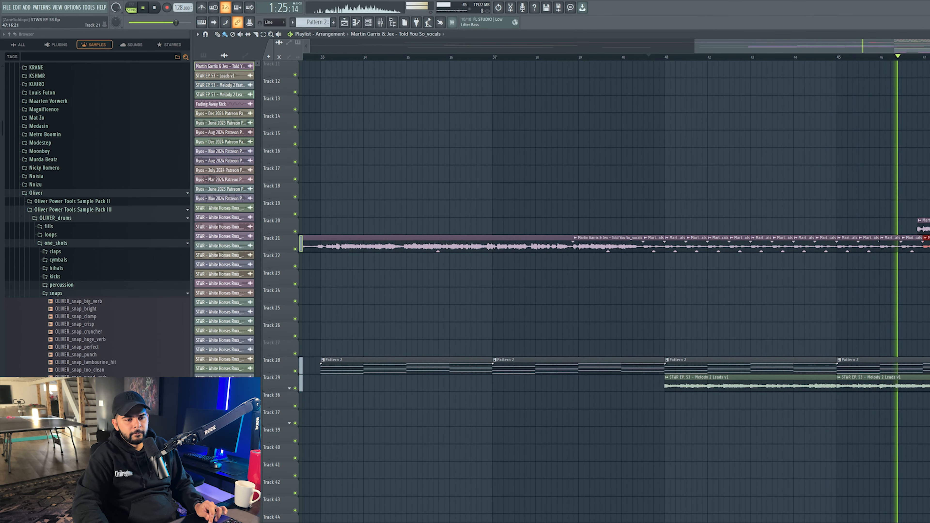
Step: Unfold the automation tracks grouped below the Melody 2 Leads clips and select the section from bar 41 onward
scroll(291, 303, "down", 3)
left_click(291, 303)
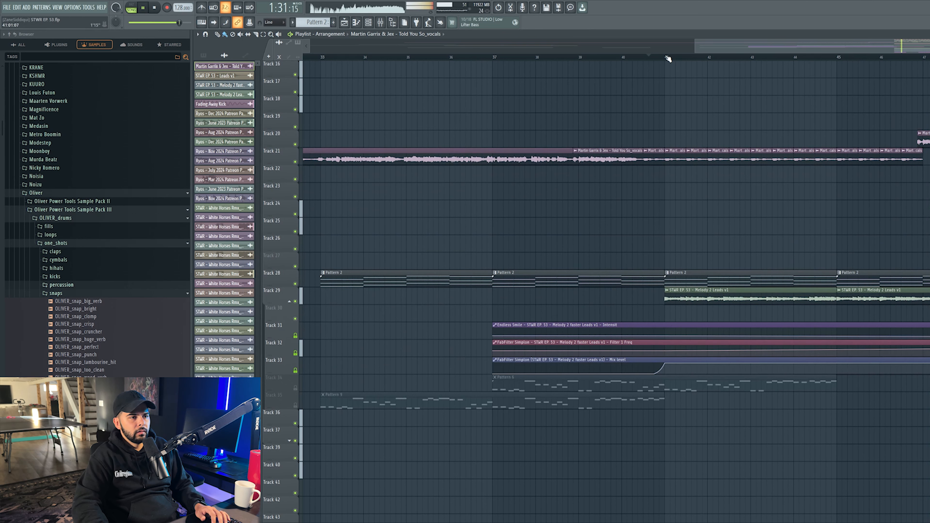
left_click_drag(666, 58, 928, 58)
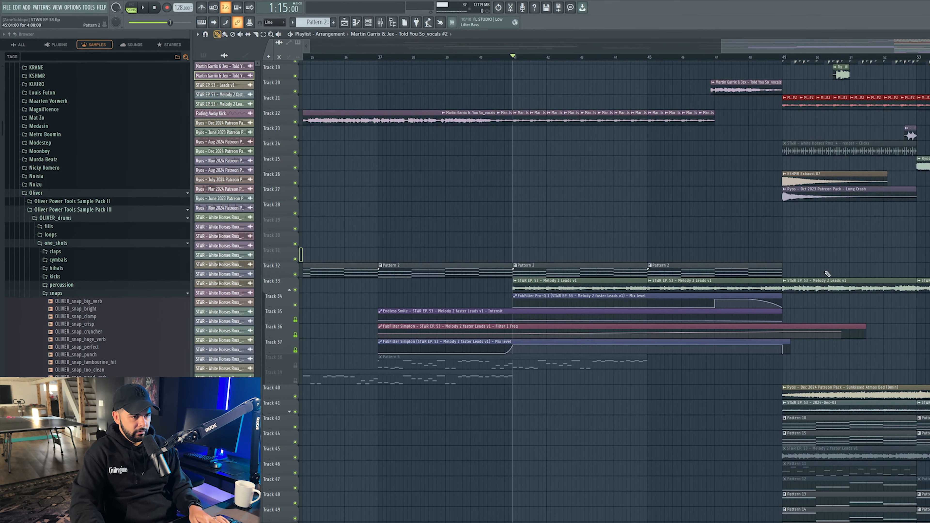
Step: Copy the Sunkissed Atmos Bed clip on Track 40 from bar 49 back to bar 41 and audition it
scroll(687, 225, "up", 5)
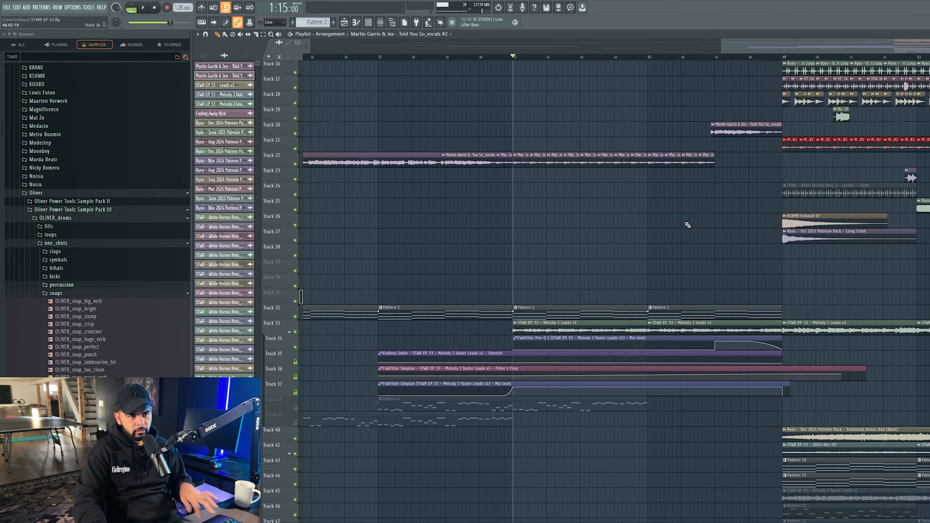
scroll(684, 225, "up", 1)
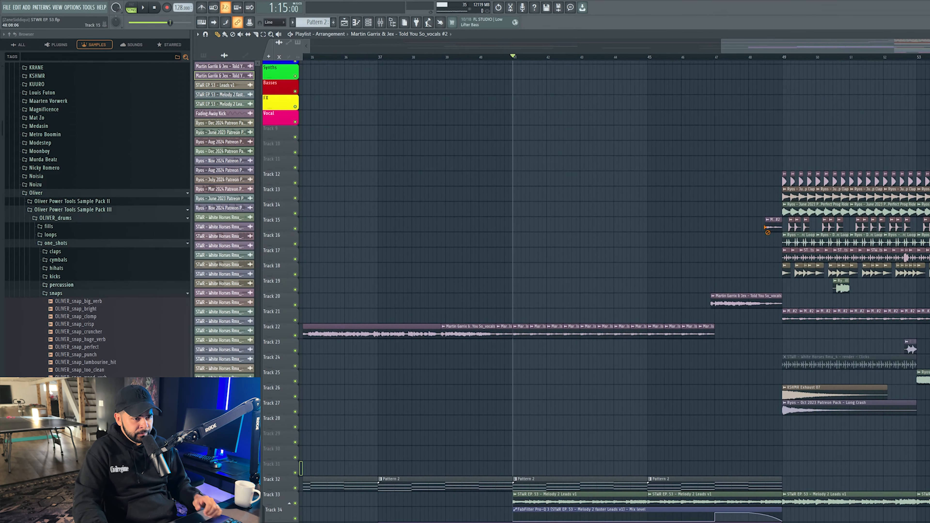
scroll(743, 235, "down", 13)
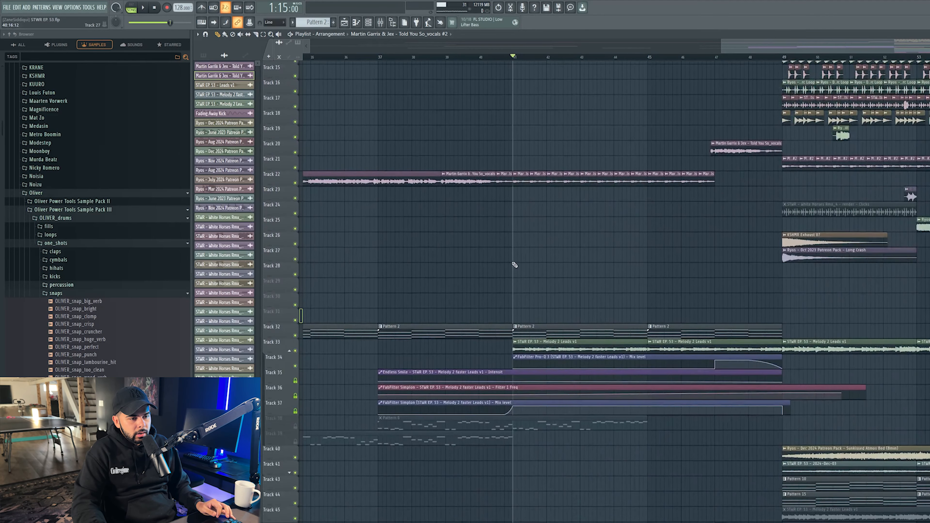
scroll(573, 237, "down", 9)
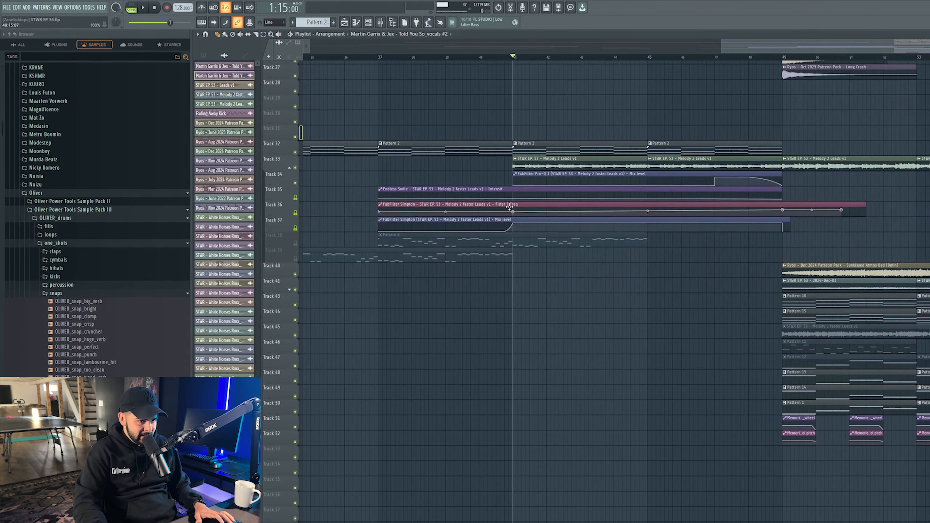
left_click_drag(839, 258, 579, 267)
key("space")
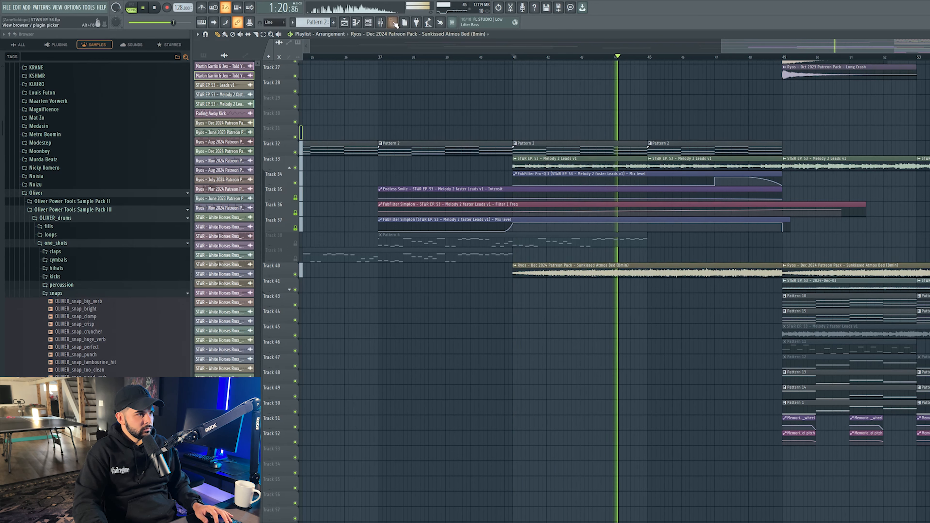
key("space")
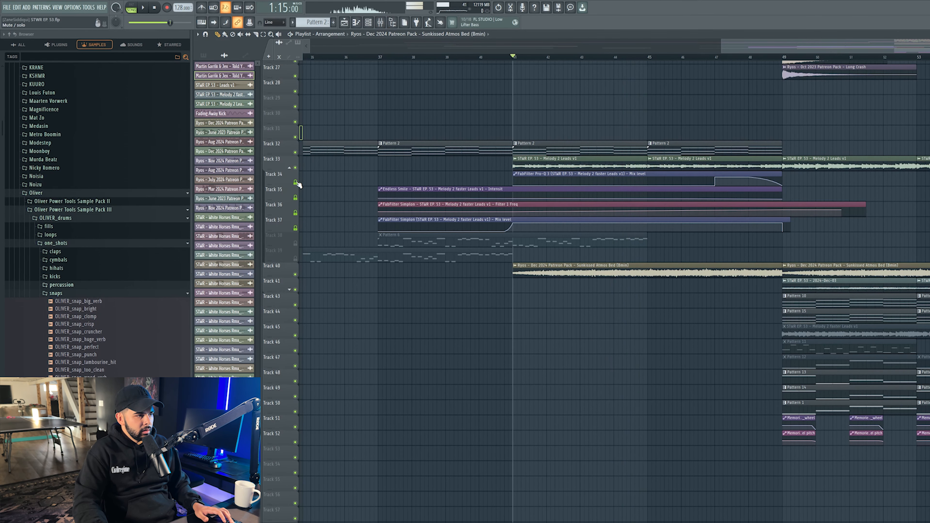
Step: Insert a track above the Pro-Q 3 mix level automation and select bars 41 to 49 in the playlist
right_click(283, 171)
left_click(304, 324)
left_click_drag(515, 58, 919, 57)
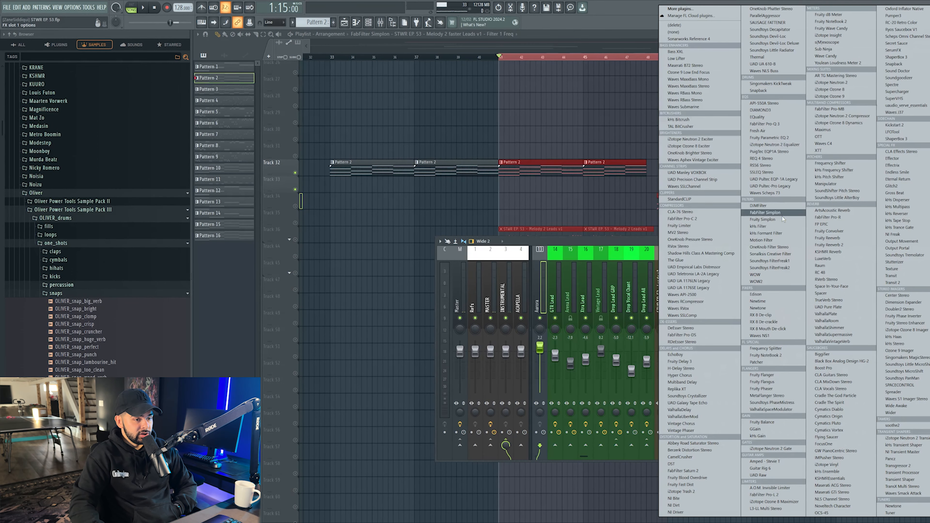
Step: Load Fruity Simplon on the Aurora mixer track and automate its HP Filter on Track 33 over bars 41 to 49
left_click(755, 219)
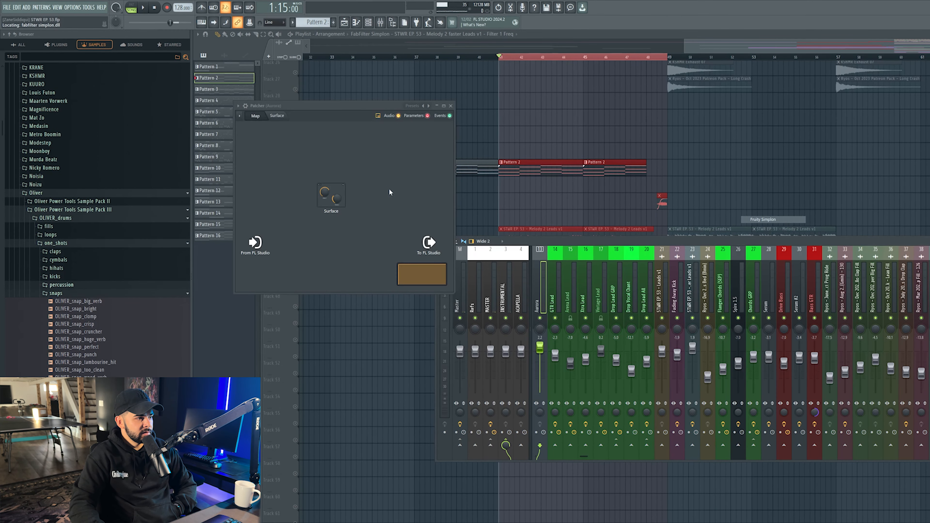
right_click(326, 275)
left_click(344, 304)
key("F12")
left_click_drag(611, 67, 611, 186)
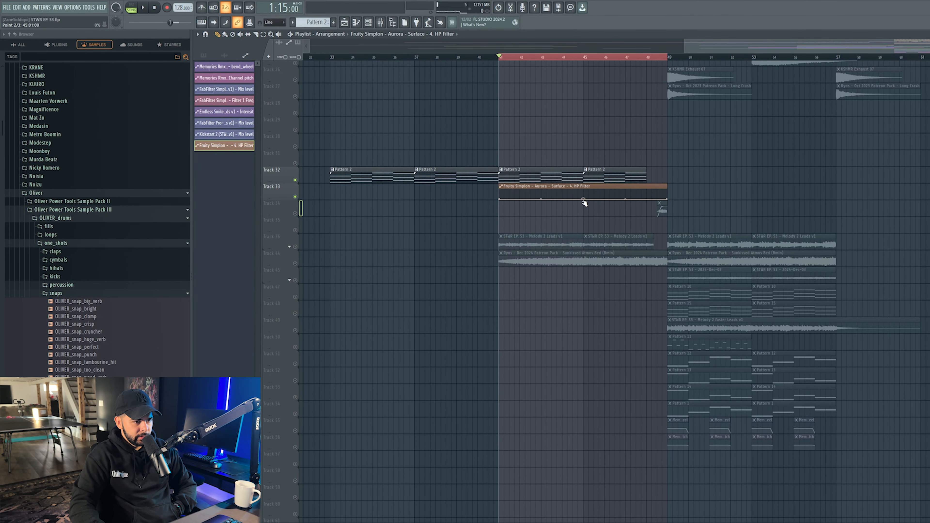
left_click_drag(616, 56, 628, 57)
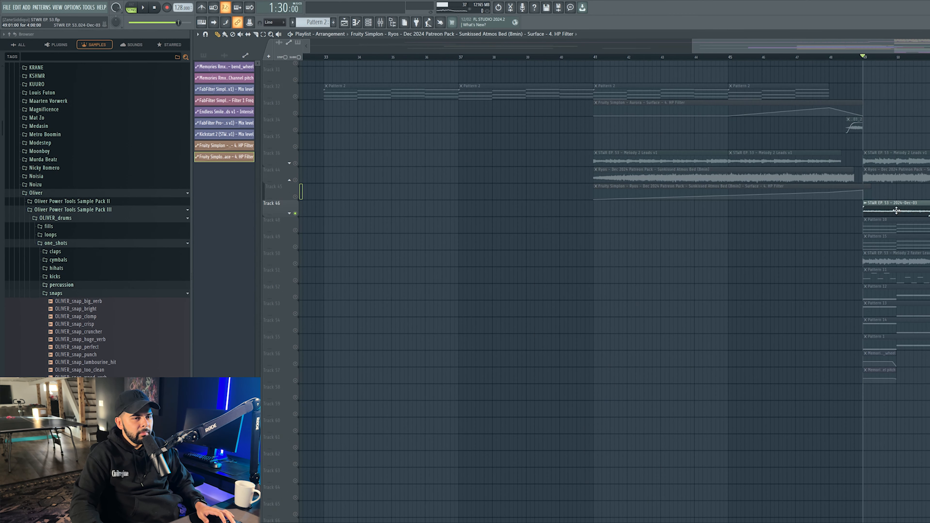
Step: Copy the STWR EP. 53 - 2024-Dec-03 clip to bars 41 and 45 on Track 46, then audition and unsolo the track
left_click_drag(896, 211, 637, 216)
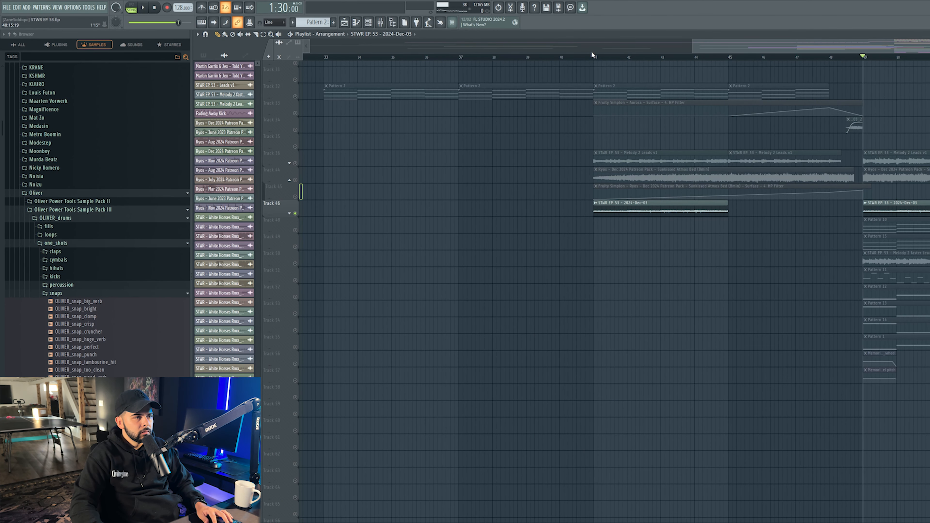
left_click(604, 57)
key("space")
right_click(295, 213)
key("space")
key("space")
left_click_drag(643, 212, 776, 210)
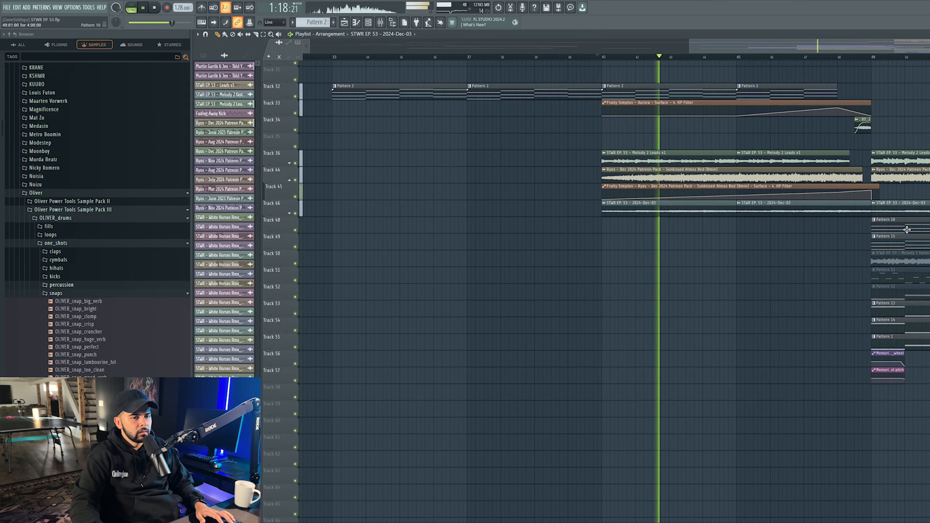
Step: Solo Track 48 to audition Pattern 10, unsolo it and place Pattern 10 clips at bars 41 and 45
key("space")
right_click(296, 230)
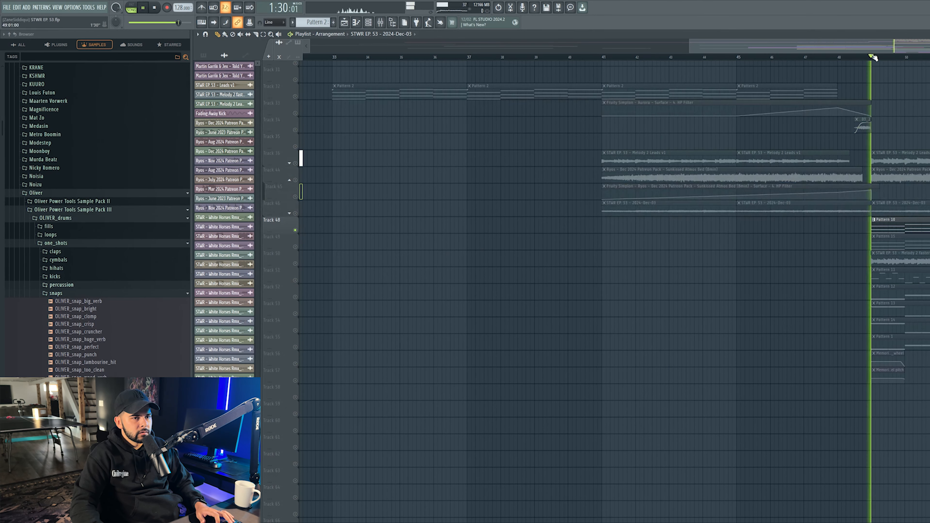
key("space")
left_click(604, 56)
right_click(295, 230)
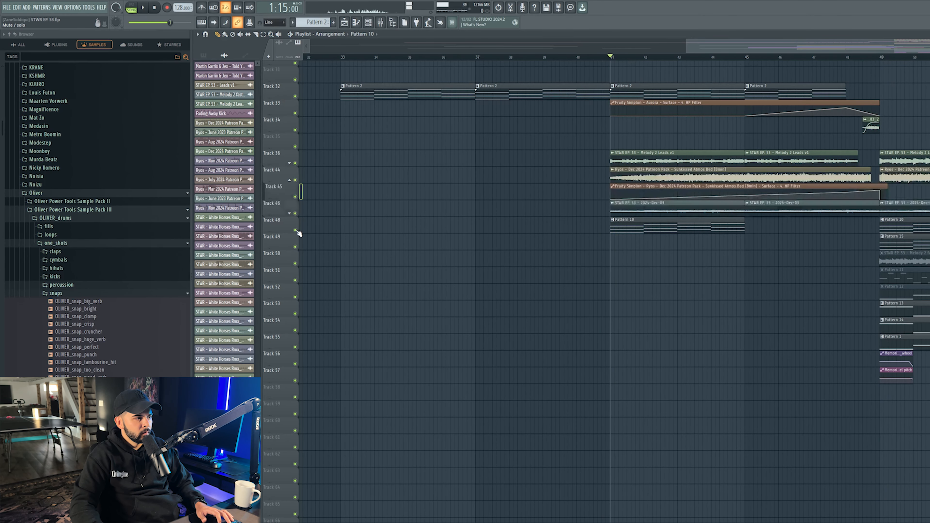
left_click(775, 223)
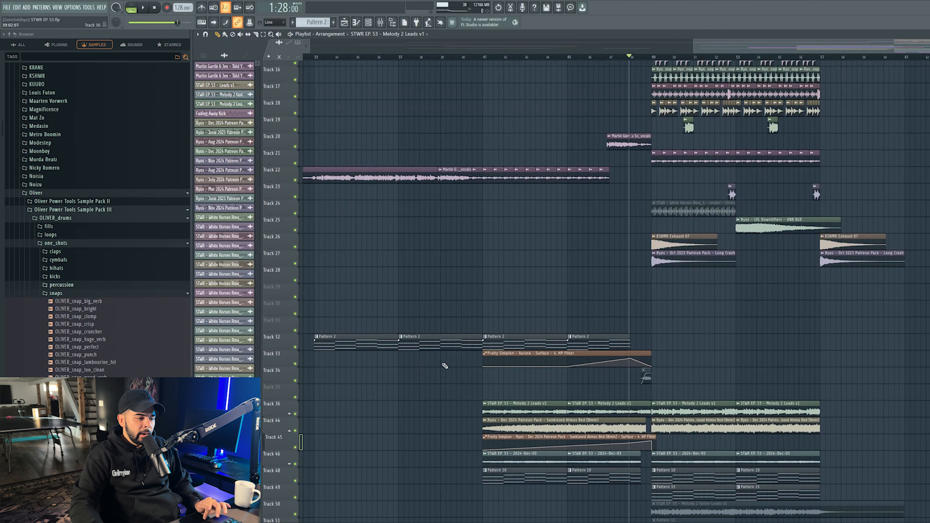
Step: Collapse the Official Sample Packs and Stems & Project Files folders and look through the Vol. 29 - December 2024 samples
scroll(513, 393, "down", 4)
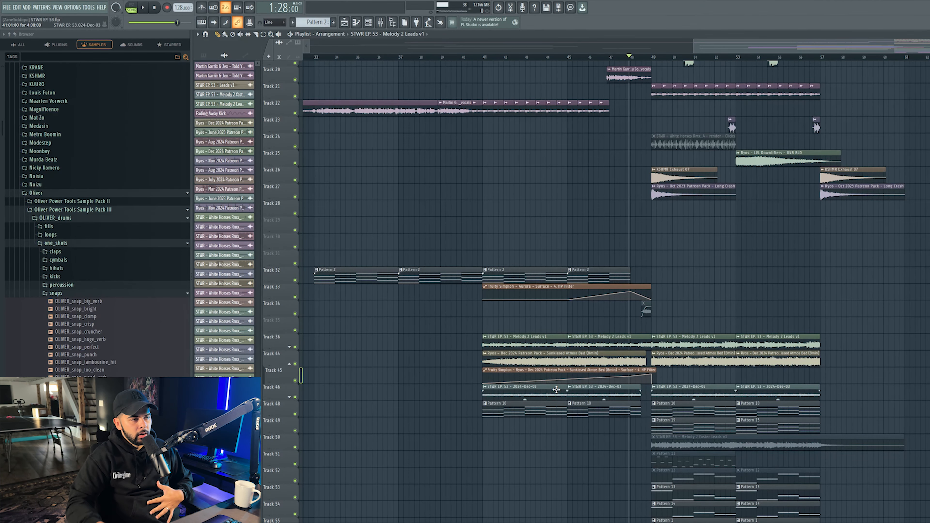
scroll(454, 230, "up", 10)
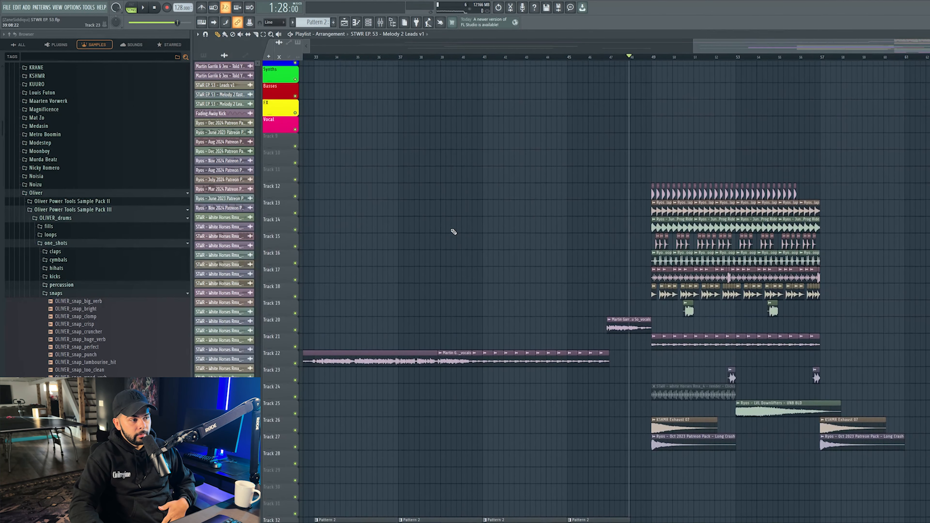
scroll(63, 204, "up", 12)
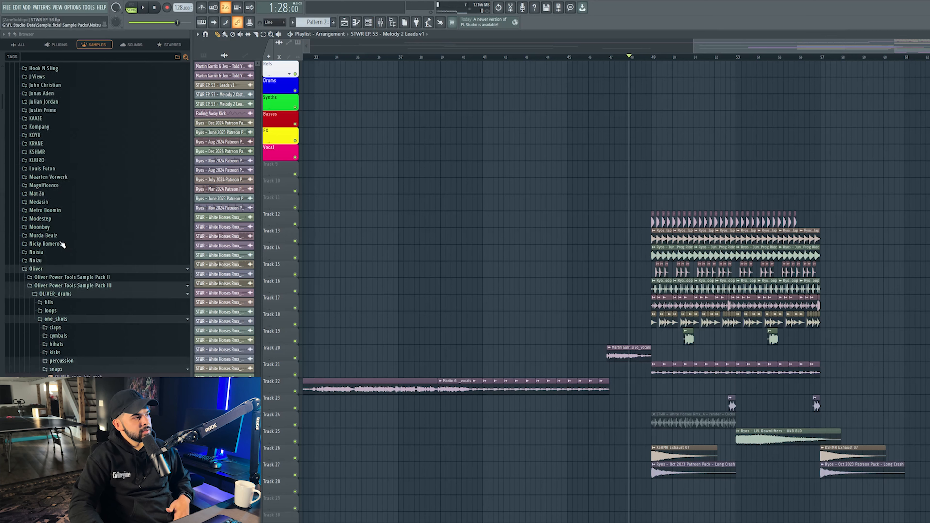
left_click(55, 113)
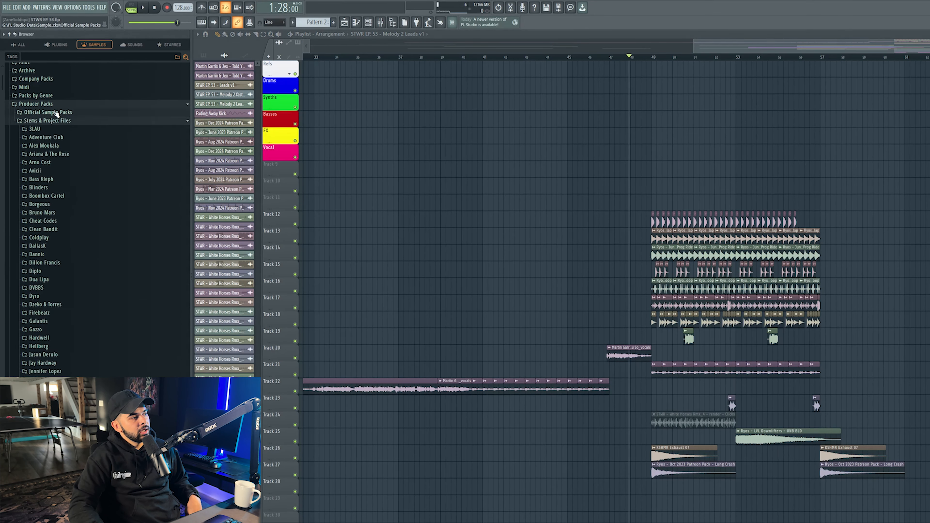
left_click(58, 121)
scroll(63, 136, "down", 9)
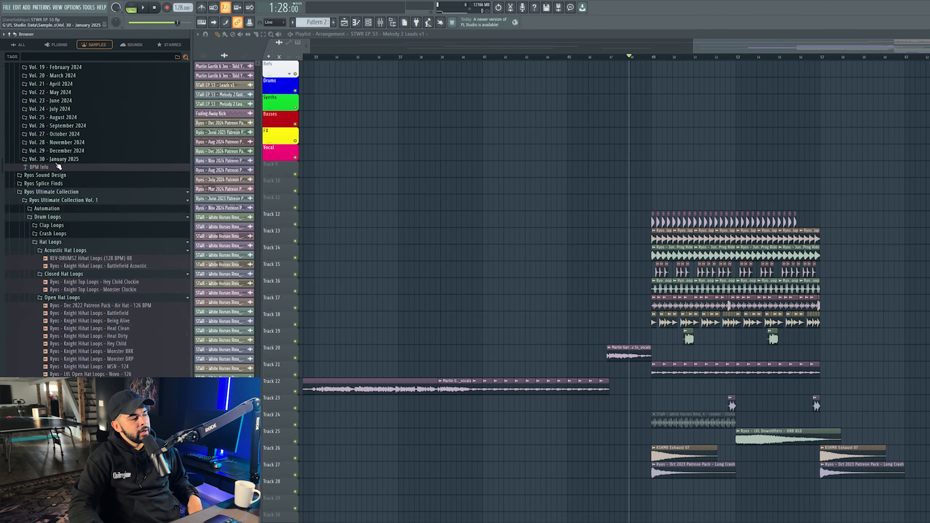
left_click(79, 152)
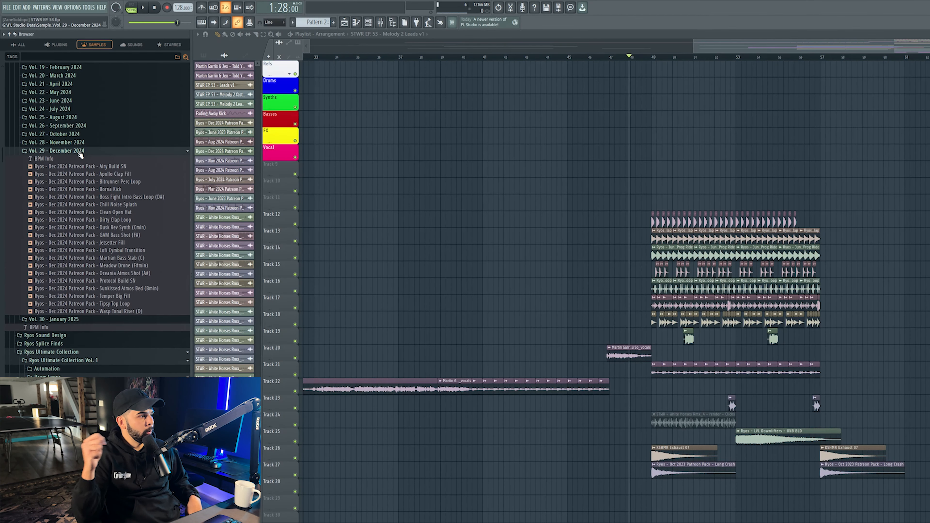
scroll(115, 309, "up", 4)
left_click(121, 311)
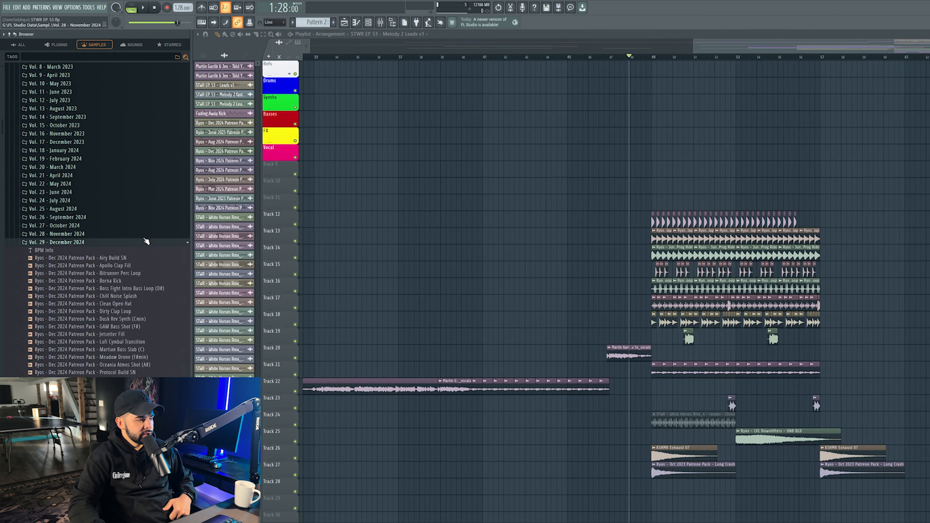
Step: Collapse the Hat Loops and Percussion folders in Ryos Ultimate Collection Vol. 1 and look through its drum and FX folders
scroll(55, 259, "down", 10)
left_click(83, 253)
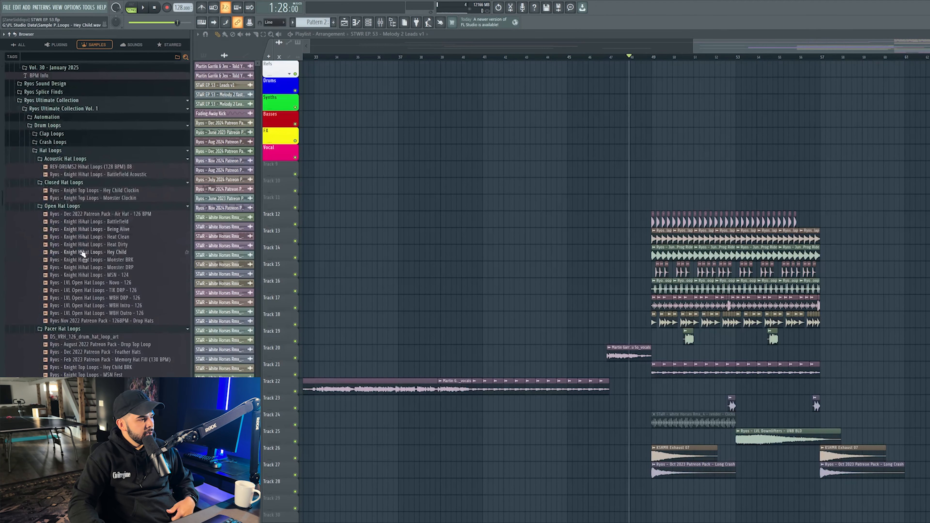
left_click(59, 151)
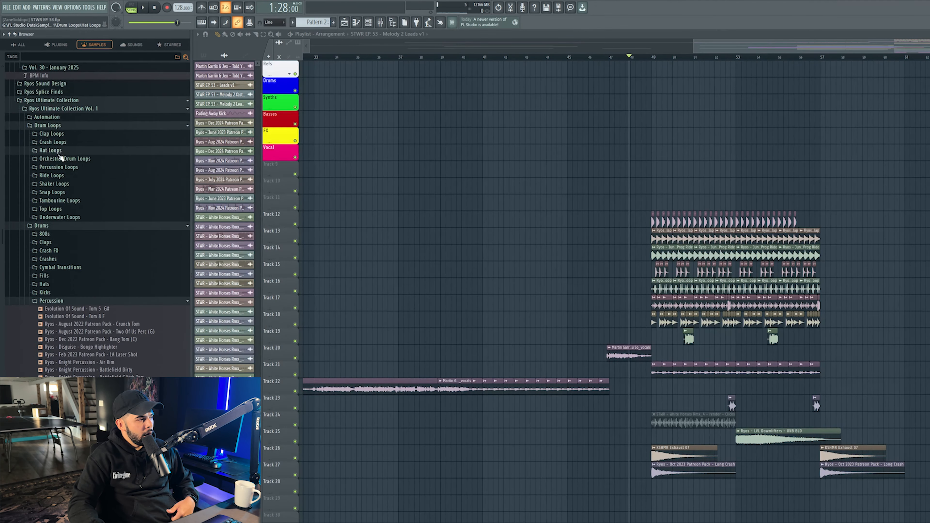
left_click(35, 303)
scroll(55, 325, "down", 8)
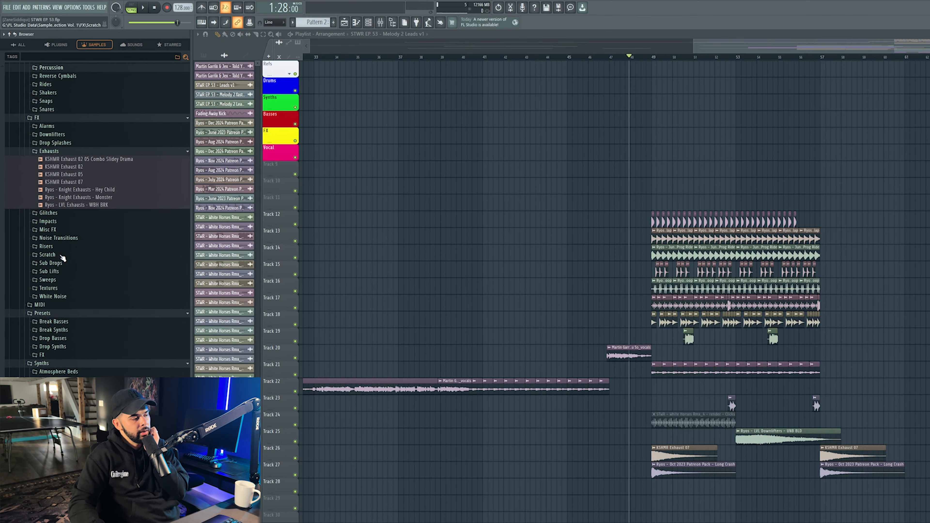
scroll(68, 256, "up", 4)
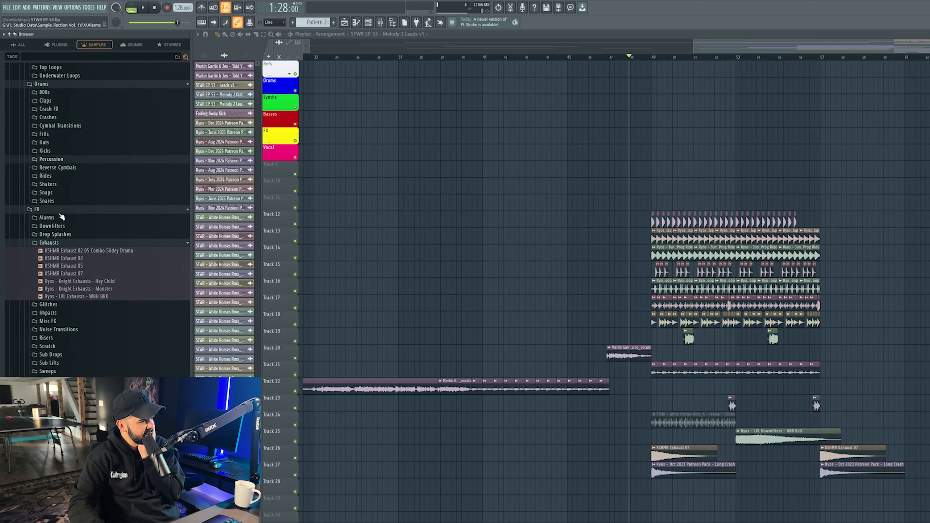
Step: Preview Ryos - LVL Tight Snares - Novo BLD from the Tight Snares folder and filter the channel rack to Unsorted channels
left_click(46, 201)
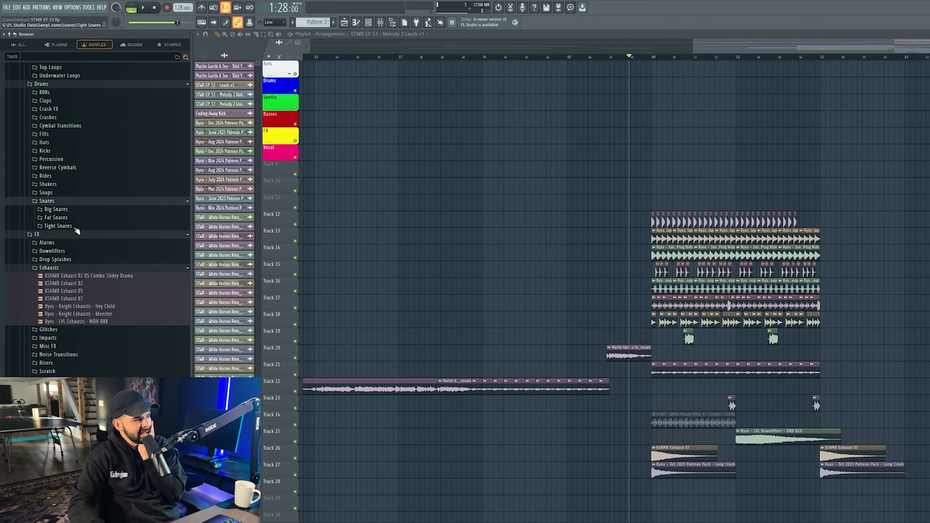
left_click(58, 226)
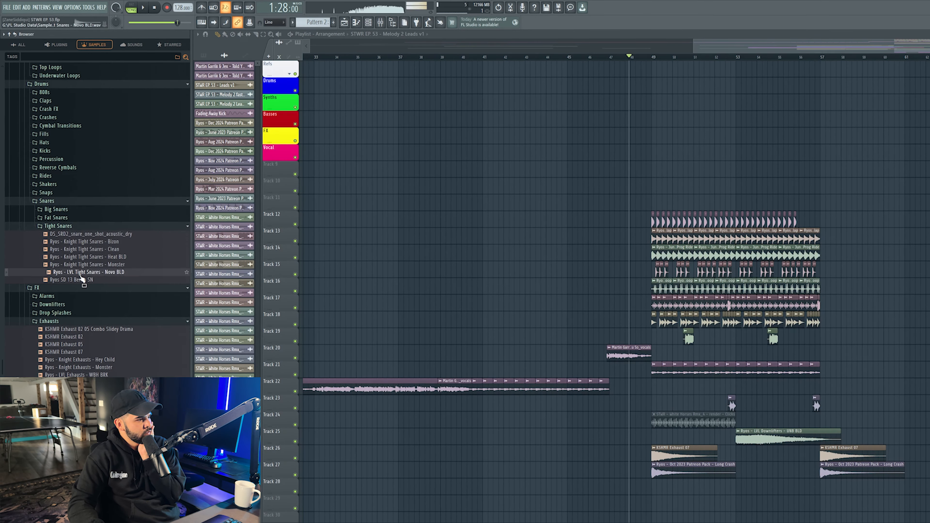
left_click(368, 27)
left_click(792, 147)
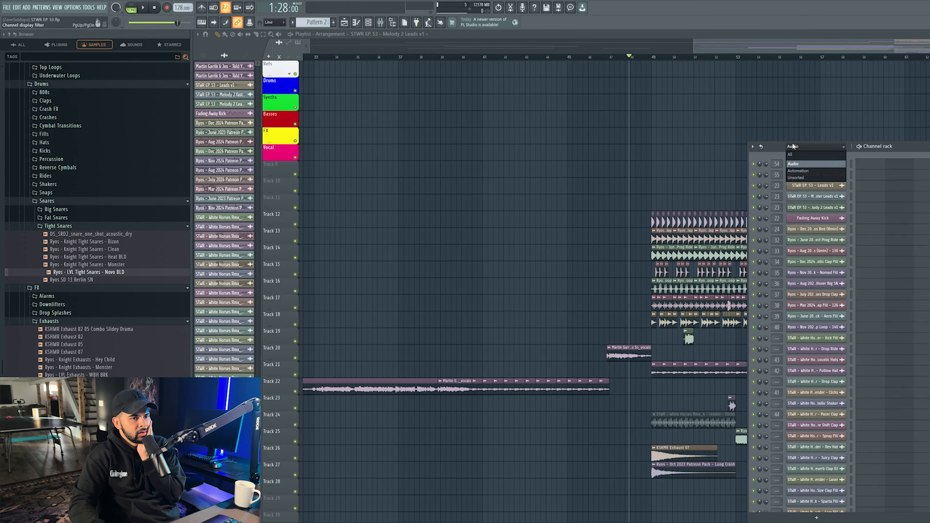
left_click(811, 177)
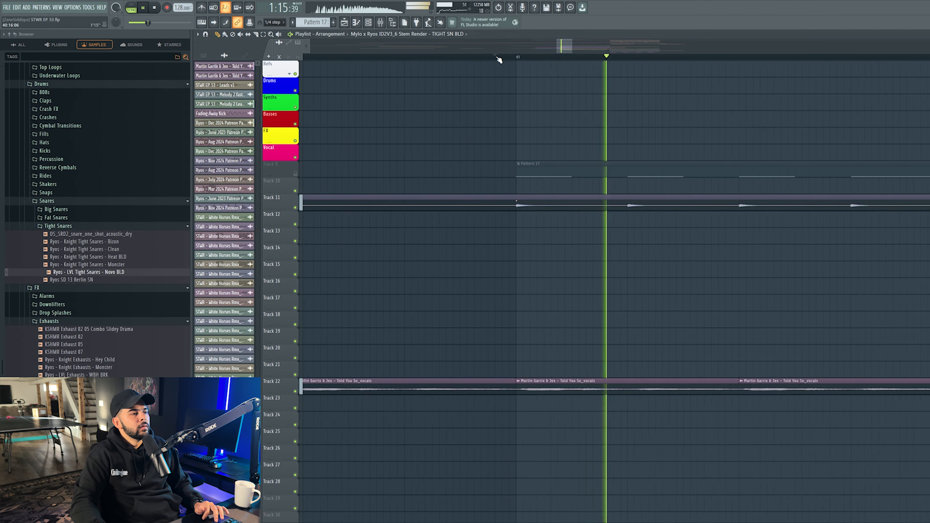
Step: Open the TIGHT SN BLD clip's channel settings and lower its volume on mixer insert 59 while the build plays
double_click(548, 199)
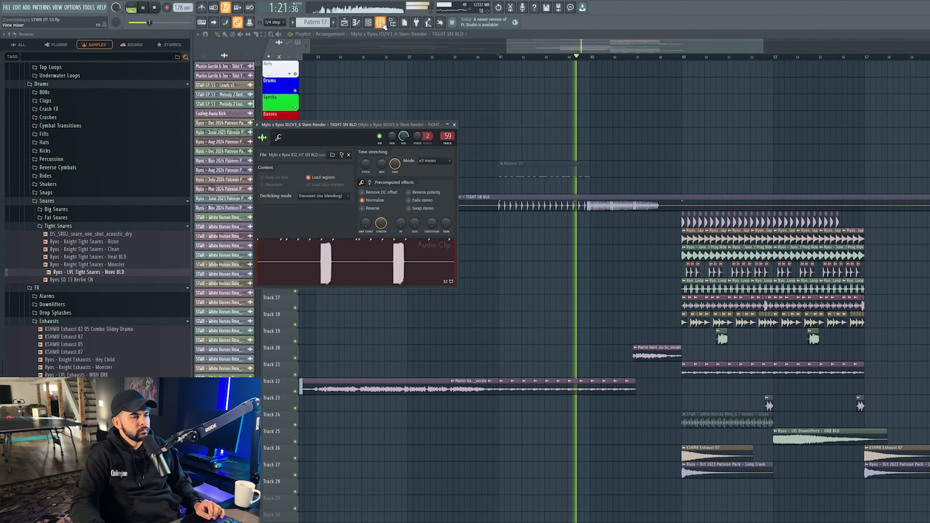
left_click(380, 22)
left_click_drag(783, 351, 789, 360)
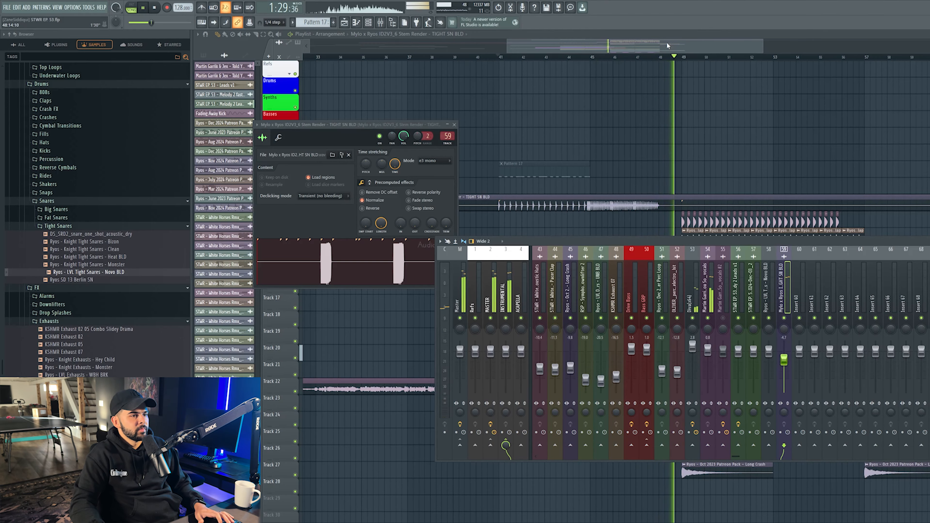
left_click(675, 43)
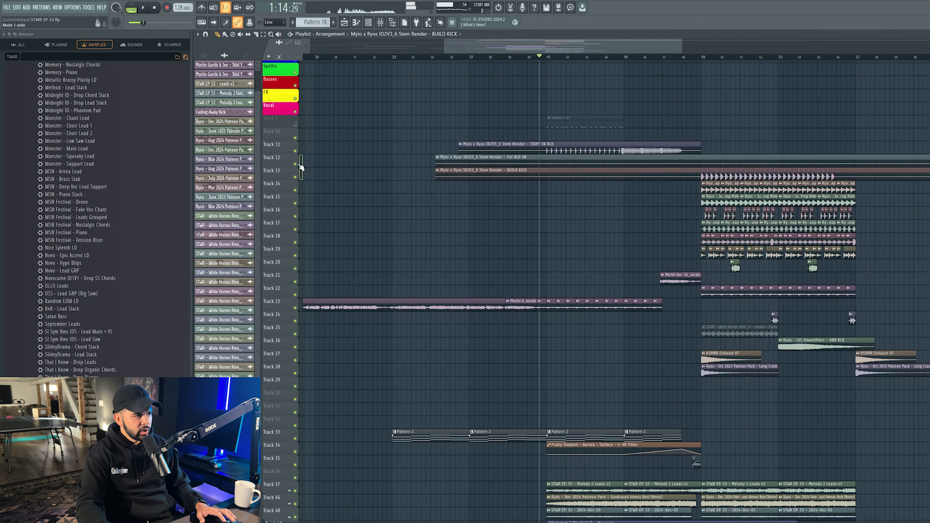
Step: Insert a playlist track to separate the build stems from the drop drums and move the Fat BLD SN and BUILD KICK clips to bar 1
right_click(285, 155)
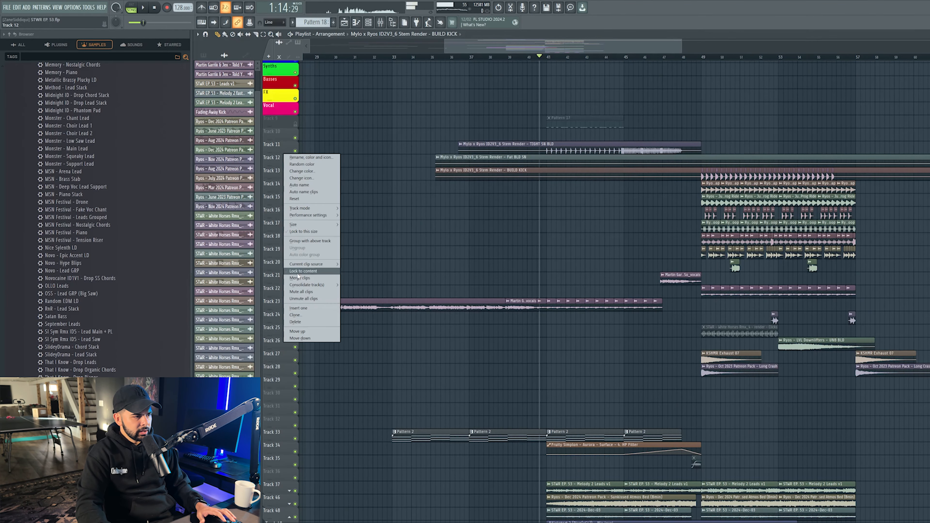
left_click(304, 308)
scroll(734, 274, "down", 5)
left_click_drag(906, 174, 322, 174)
key("ctrl+d")
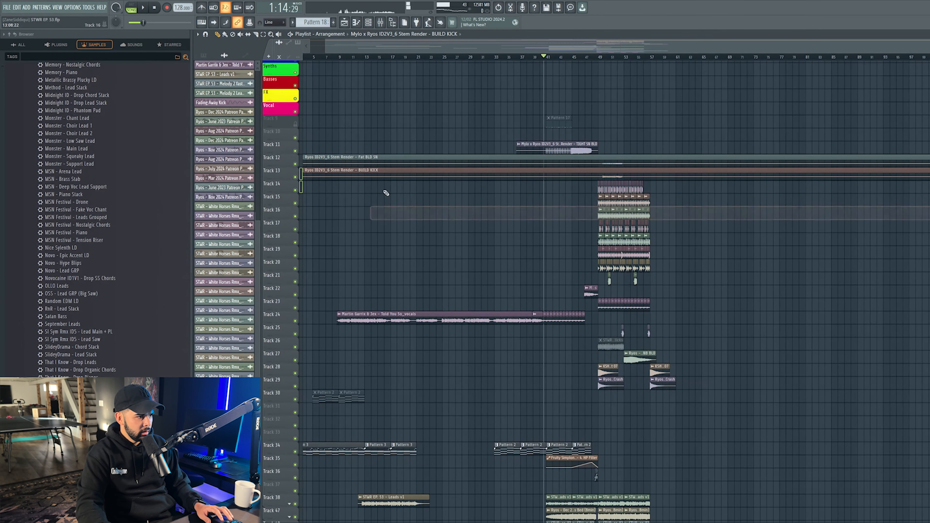
Step: Fit the Fat BLD SN clip on Track 12 to the project tempo
scroll(371, 211, "left", 1)
right_click(310, 165)
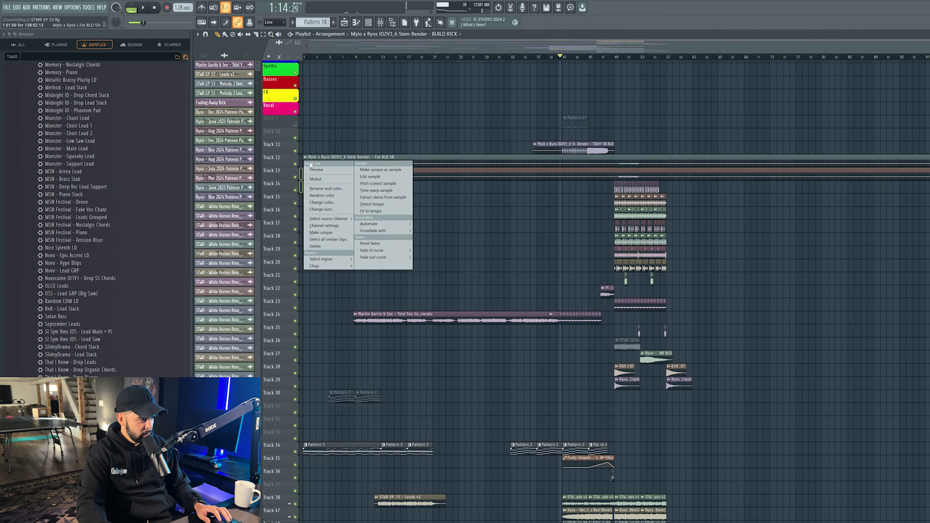
left_click(371, 211)
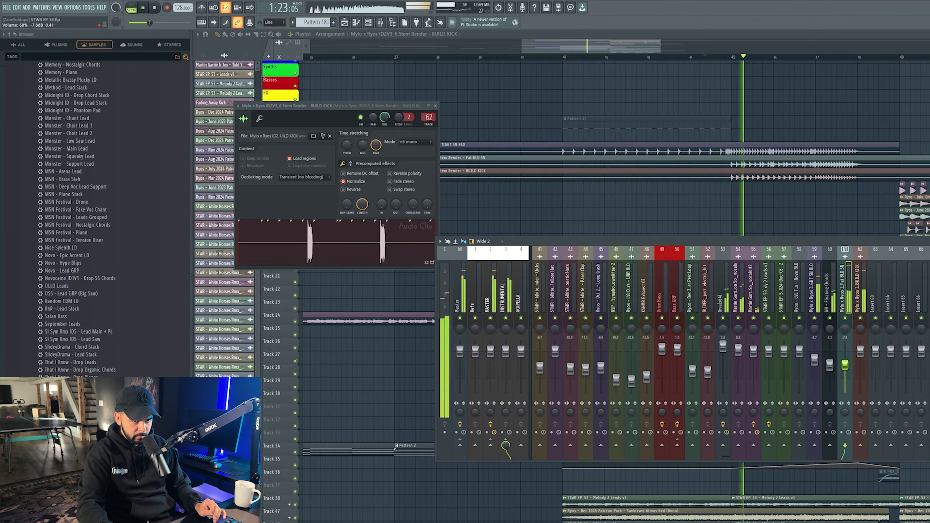
Step: Lower the Fat BLD SN and BUILD KICK mixer volumes, close the open windows and select the three build clips on Tracks 11 to 13
left_click_drag(845, 364, 860, 354)
scroll(860, 359, "down", 3)
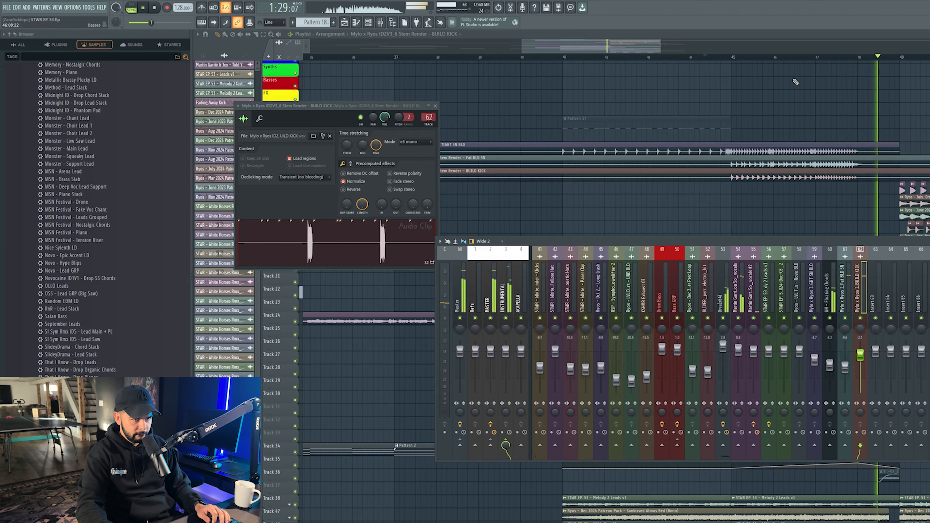
key("F12")
key("space")
key("F9")
key("F9")
left_click_drag(719, 130, 727, 174)
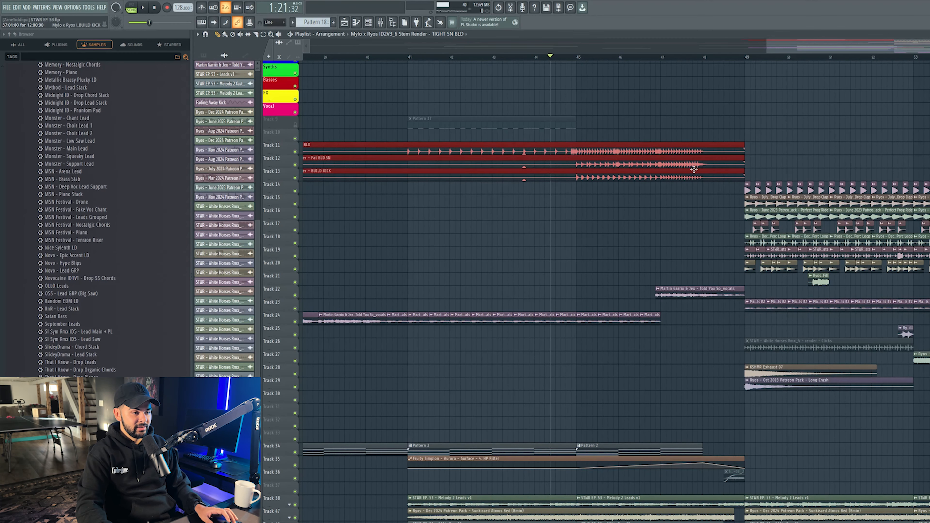
Step: Audition the drop patterns on Tracks 59 to 62 in solo and undo the last track mute change
scroll(291, 150, "down", 2)
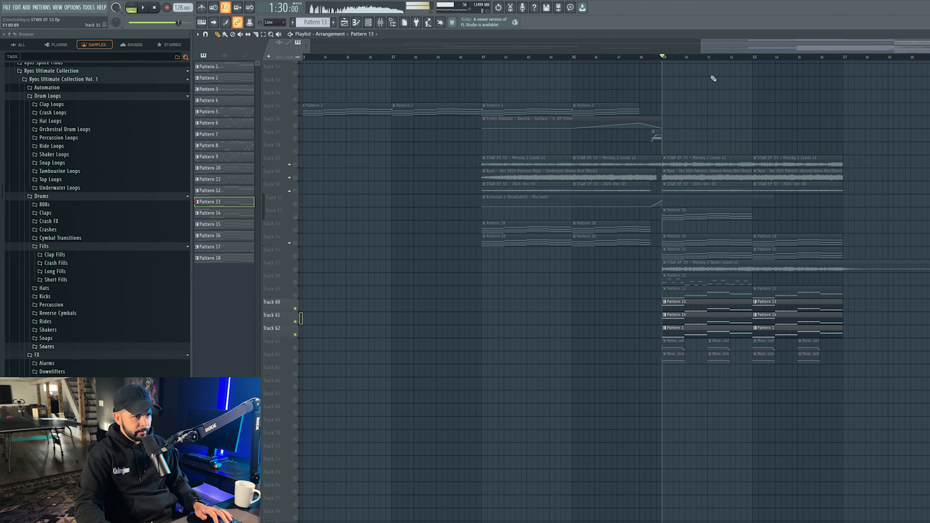
scroll(712, 77, "up", 2)
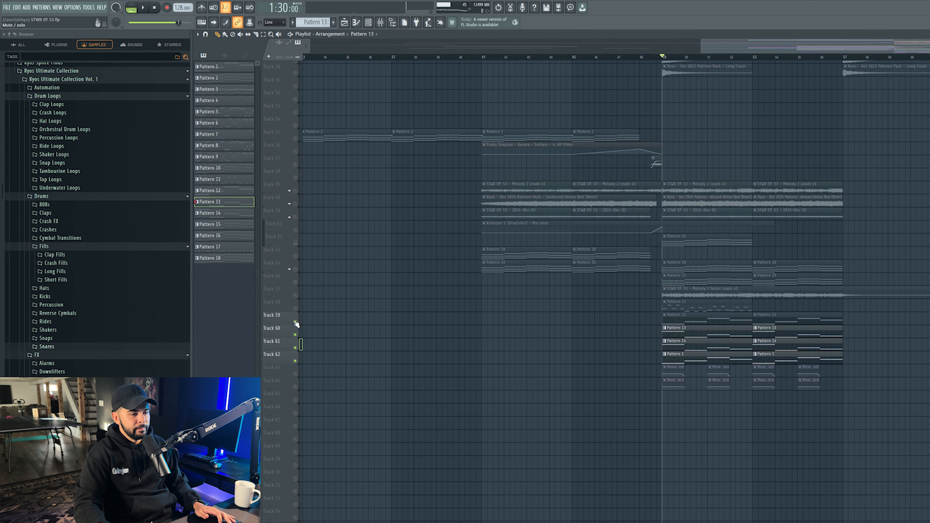
right_click(296, 322)
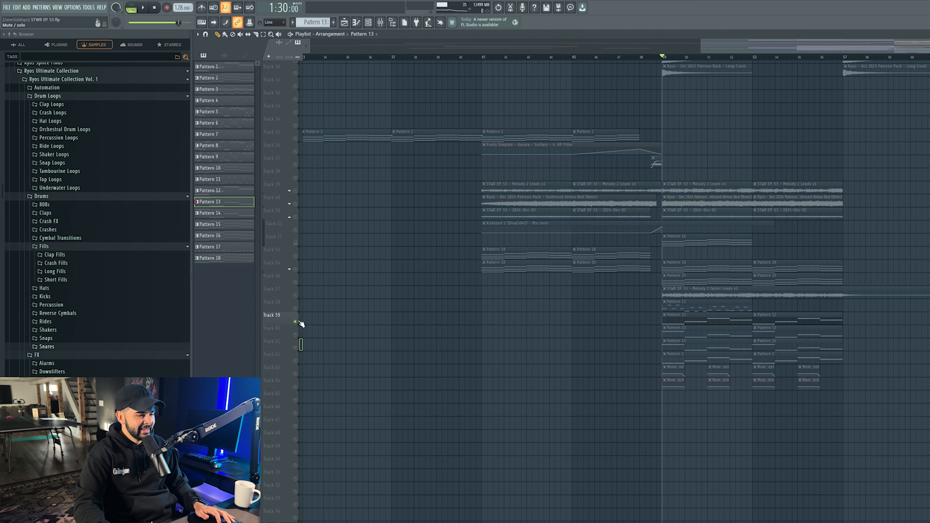
key("space")
right_click(296, 327)
right_click(295, 334)
key("space")
left_click(296, 362)
key("space")
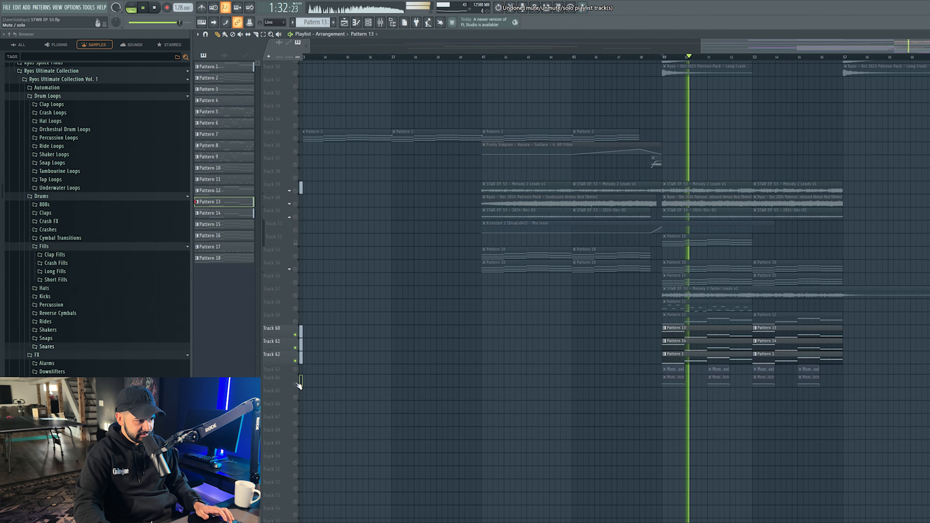
key("ctrl+z")
Step: Copy the bass pattern clips and their automation clips, down to Track 64, from bar 49 to bar 41
key("space")
left_click_drag(659, 323, 744, 392)
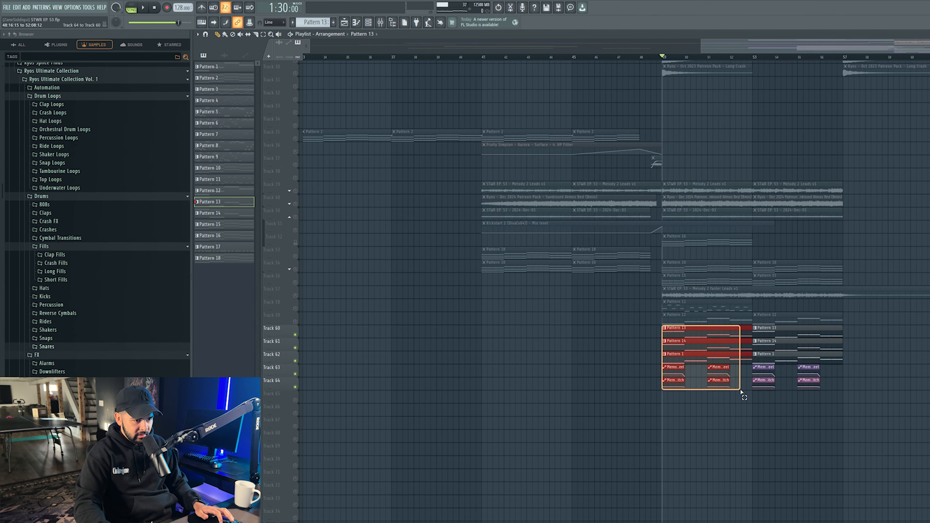
left_click_drag(700, 331, 522, 331)
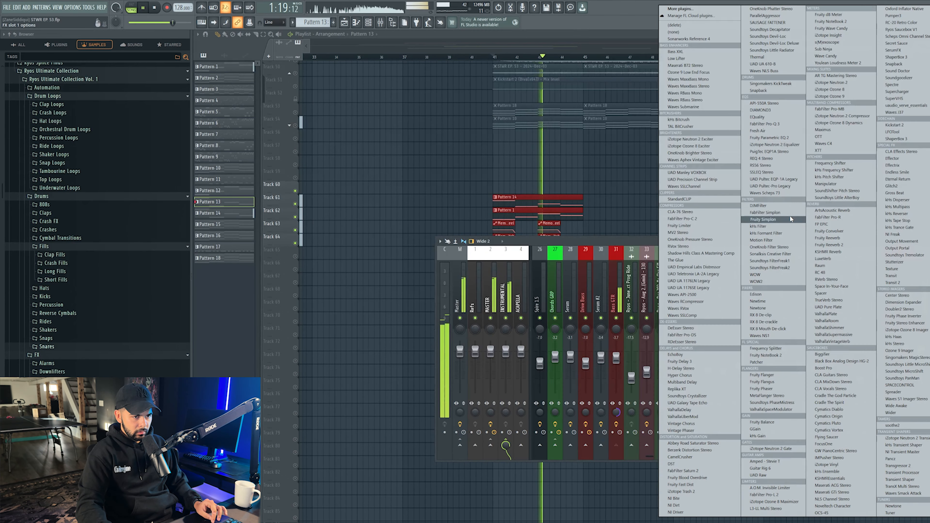
Step: Load FabFilter Simplon on mixer Insert 51 and lower the Filter 1 frequency to cut the highs while listening
left_click(765, 213)
key("space")
key("space")
left_click_drag(324, 150, 260, 136)
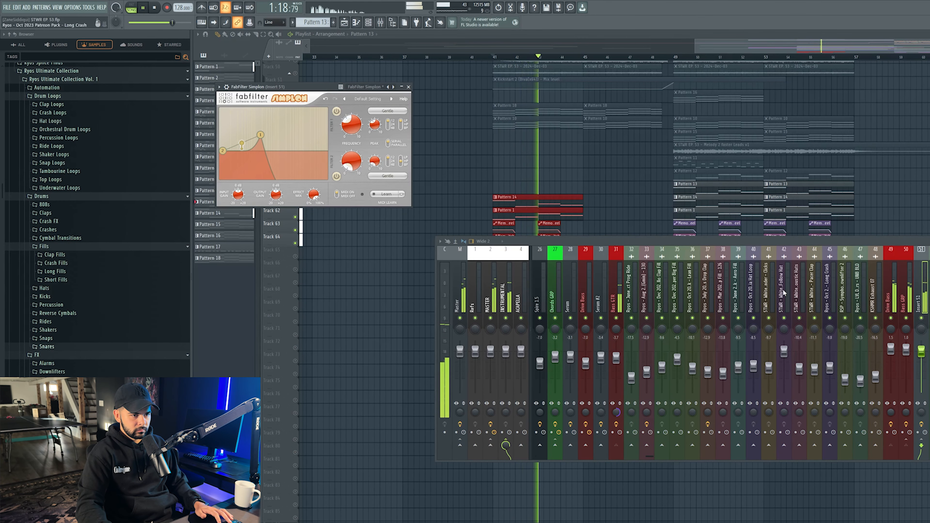
key("F12")
key("space")
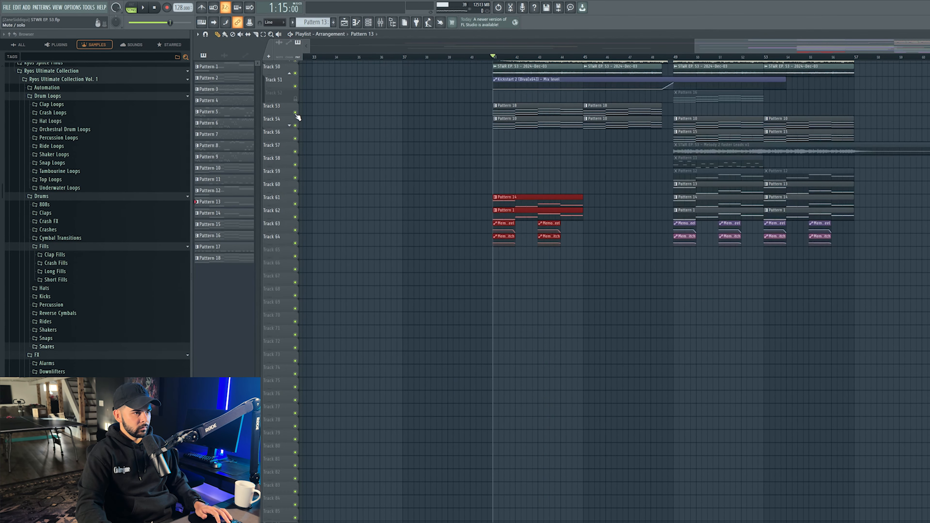
Step: Copy the Pattern 13 clip on Track 60 from bar 49 to bar 41, play it and select the Serum #2 mixer track
left_click_drag(670, 183, 488, 183)
key("space")
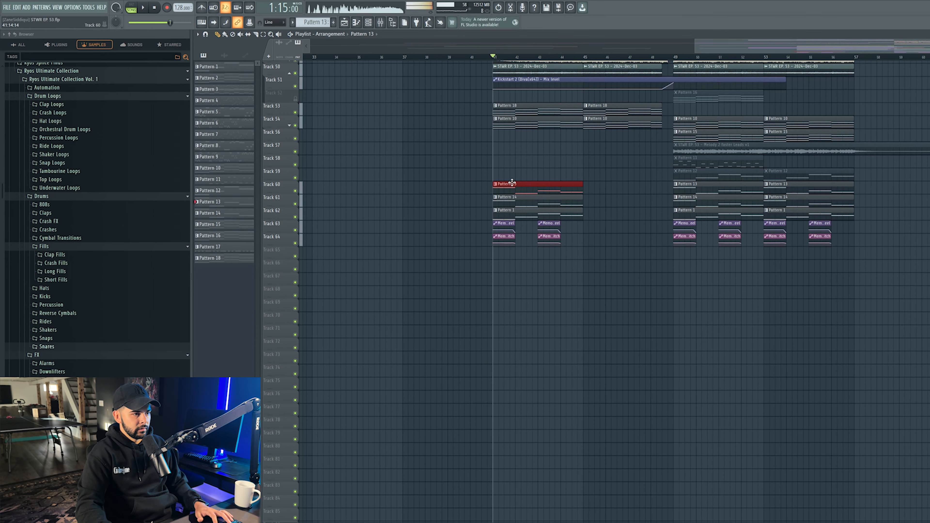
left_click(381, 22)
left_click(606, 305)
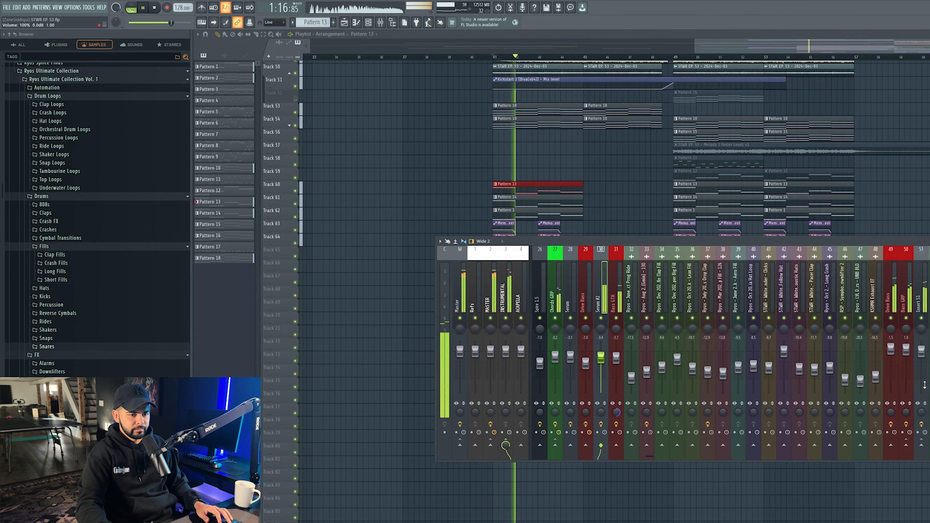
scroll(753, 297, "left", 3)
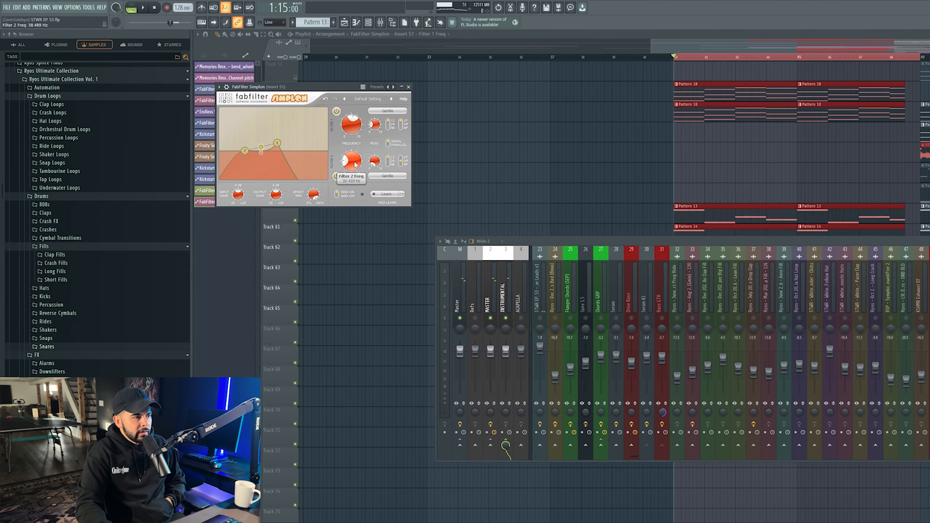
Step: Create an automation clip for Simplon's Filter 2 frequency, move it to Track 66 and shape a rise through bar 48 that falls back at bar 49
left_click(88, 7)
mouse_move(144, 133)
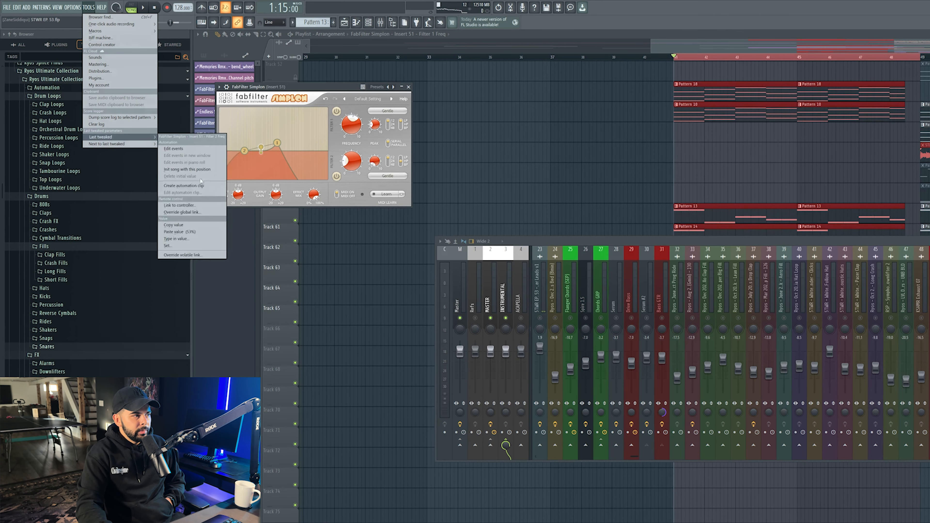
left_click(179, 144)
left_click_drag(710, 71, 713, 348)
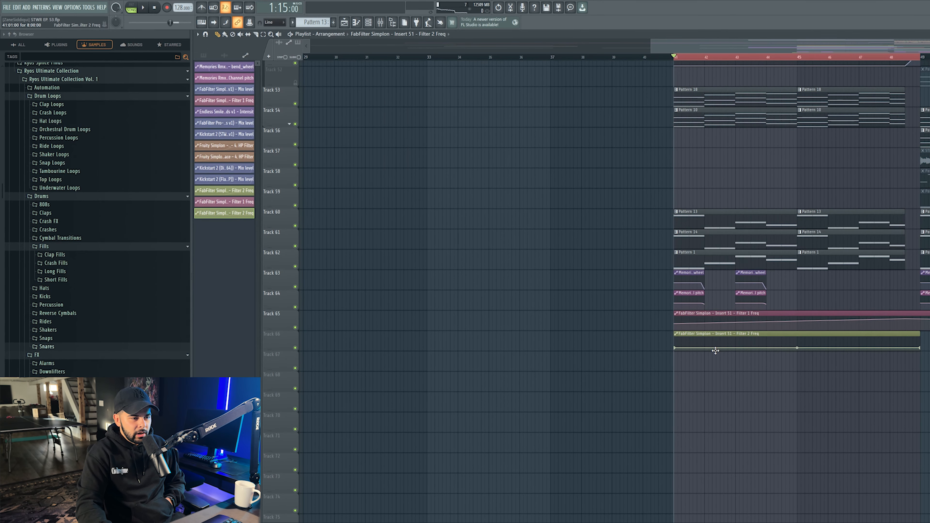
right_click(676, 348)
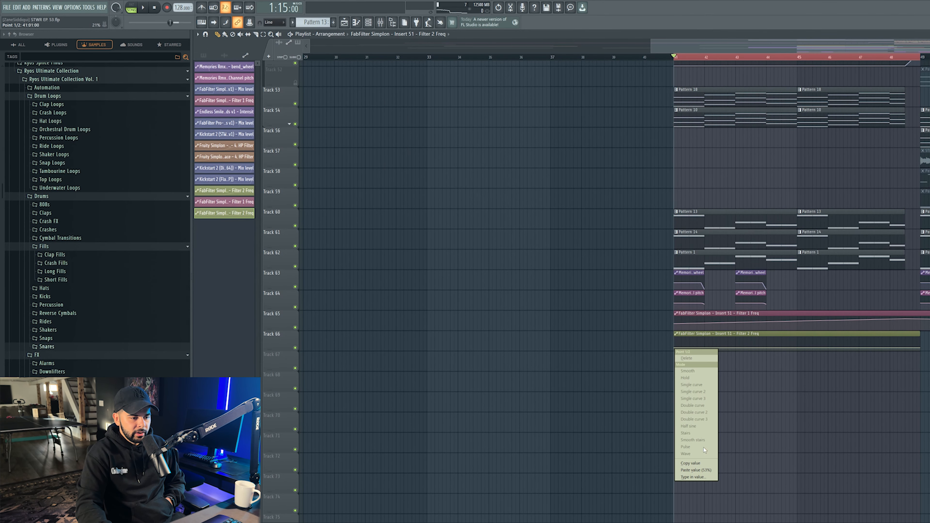
left_click(701, 464)
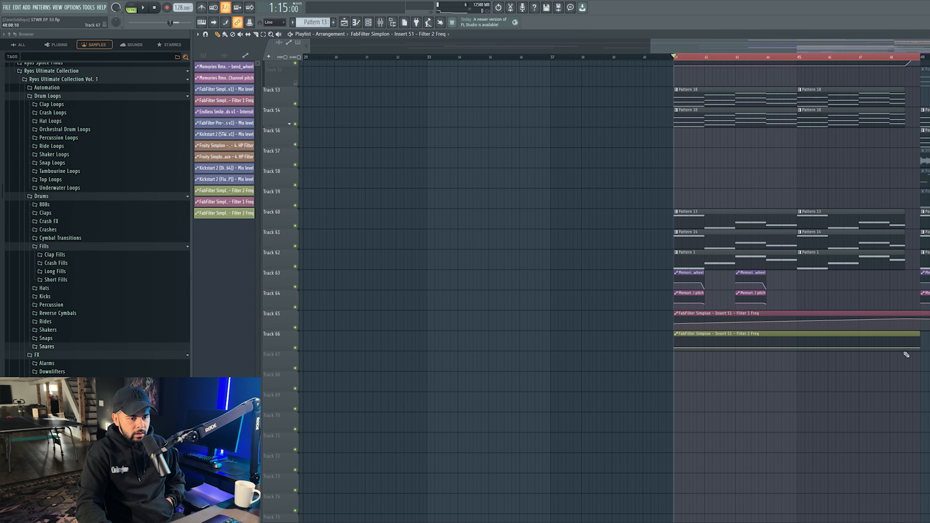
right_click(905, 342)
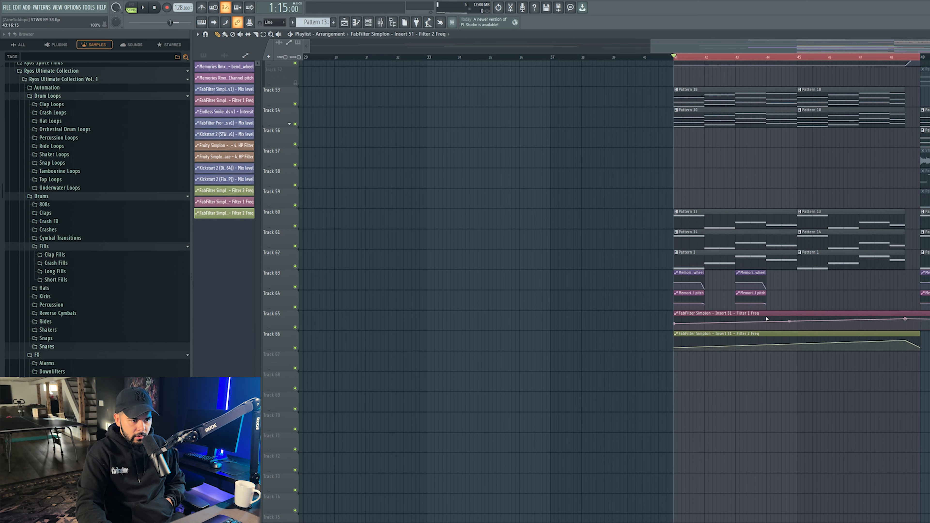
Step: Automate the Simplon mix level on Insert 51 with a clip on Track 67 that drops to 0% at bar 49
left_click(380, 22)
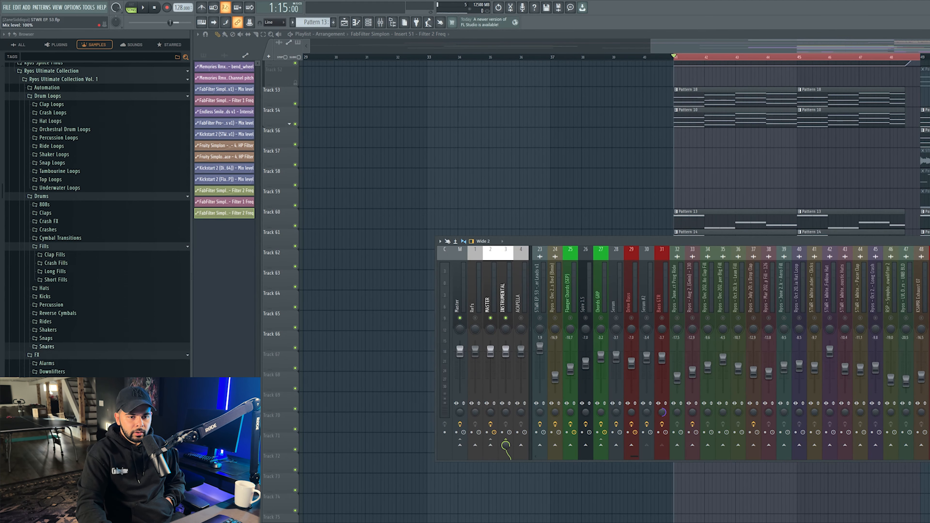
left_click_drag(748, 71, 745, 362)
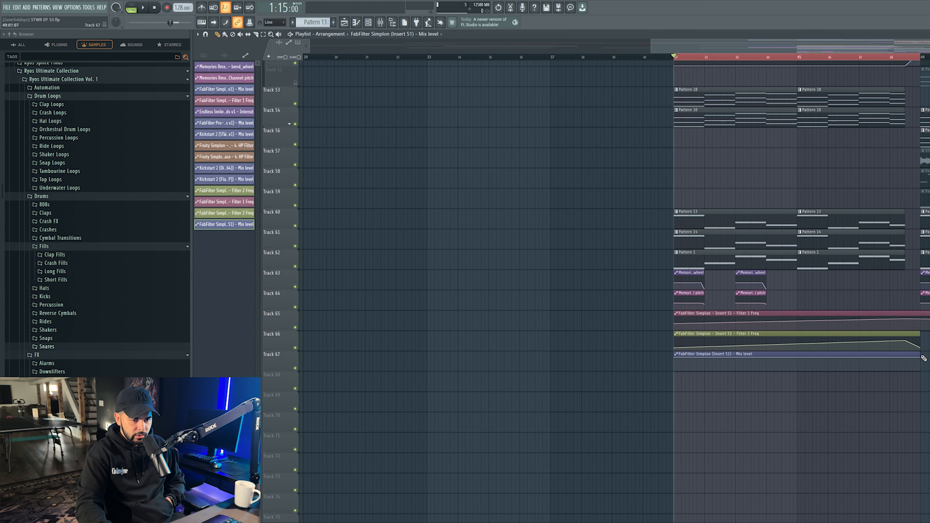
left_click_drag(924, 358, 927, 374)
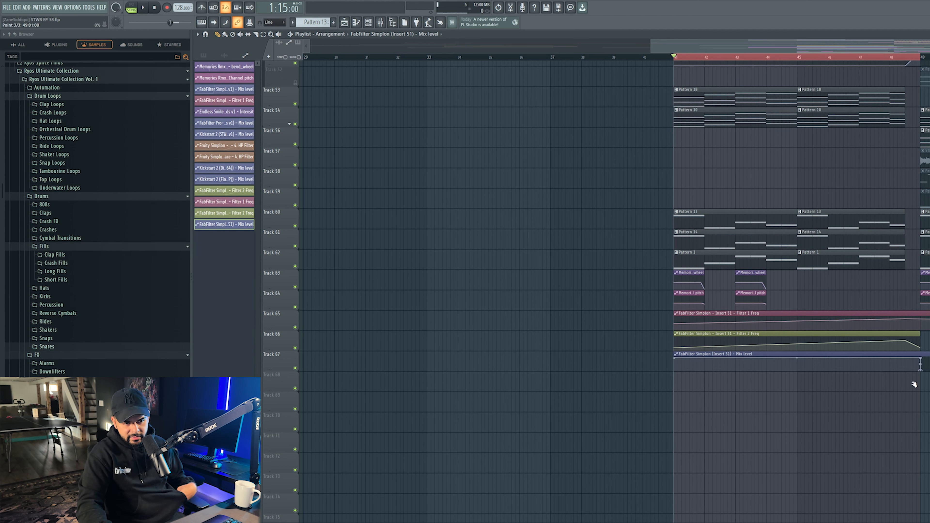
Step: Play the section from bar 41 and check the filtered bass and synth levels in the mixer
key("space")
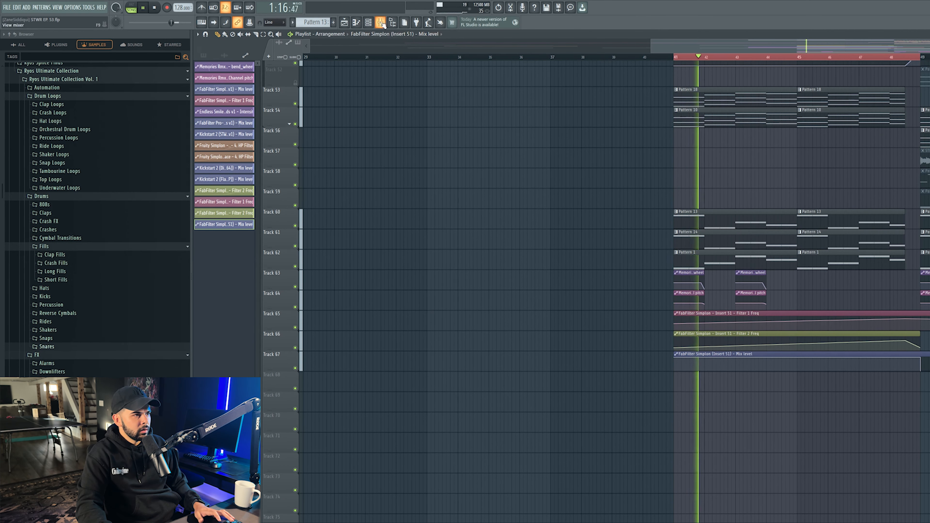
key("F9")
key("space")
key("space")
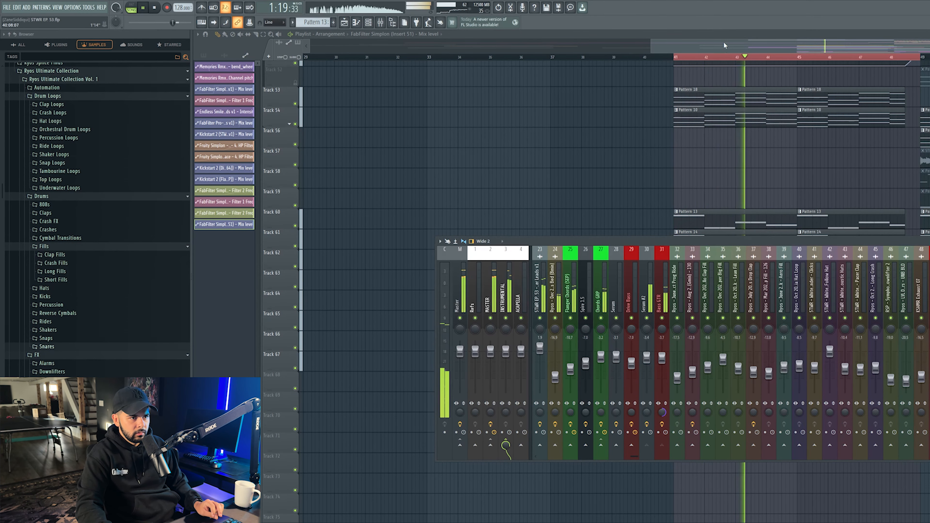
key("F9")
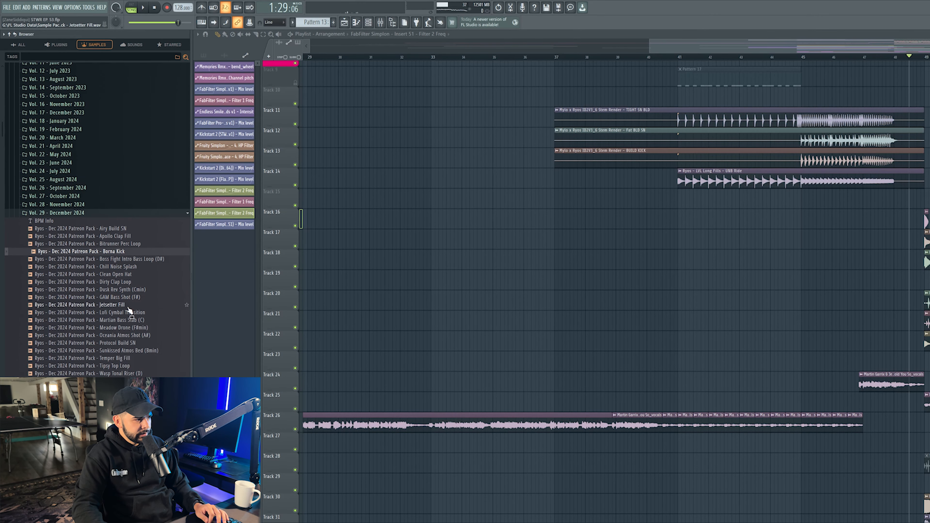
Step: Place the Ryos Dec 2024 Protocol Build SN sample on Track 15 at bar 41 and open its channel settings
left_click_drag(106, 343, 737, 201)
double_click(738, 199)
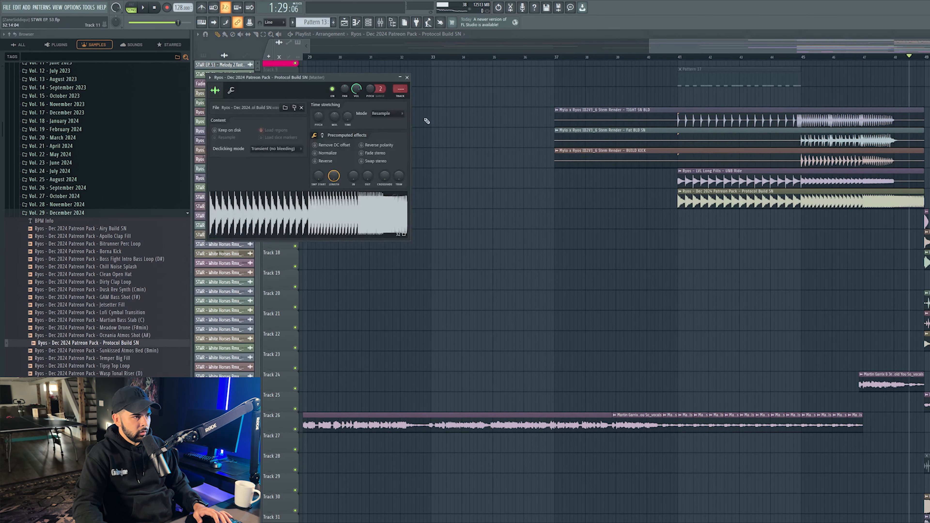
double_click(400, 94)
scroll(680, 351, "down", 3)
key("space")
Step: Mute the build clips on Tracks 11 to 14 and play from bar 41 to hear the Protocol Build SN sample
mouse_move(728, 118)
left_mouse_down()
mouse_move(746, 166)
mouse_move(708, 128)
mouse_move(696, 157)
left_mouse_up()
key("ctrl+z")
key("t")
key("space")
key("space")
mouse_move(695, 119)
left_mouse_down()
mouse_move(694, 160)
mouse_move(688, 117)
left_mouse_up()
left_click(670, 56)
left_click(383, 22)
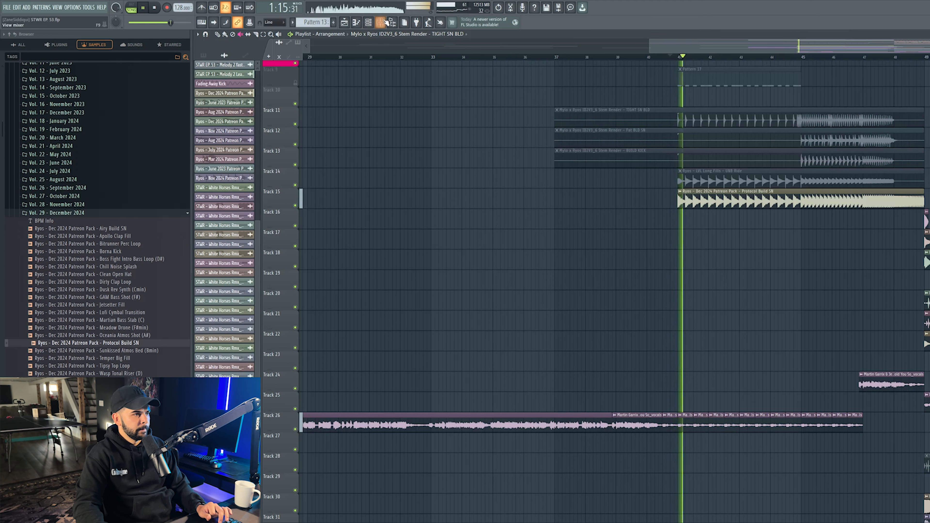
Step: Insert an empty playlist track above the Protocol Build SN clip's track
left_click(387, 23)
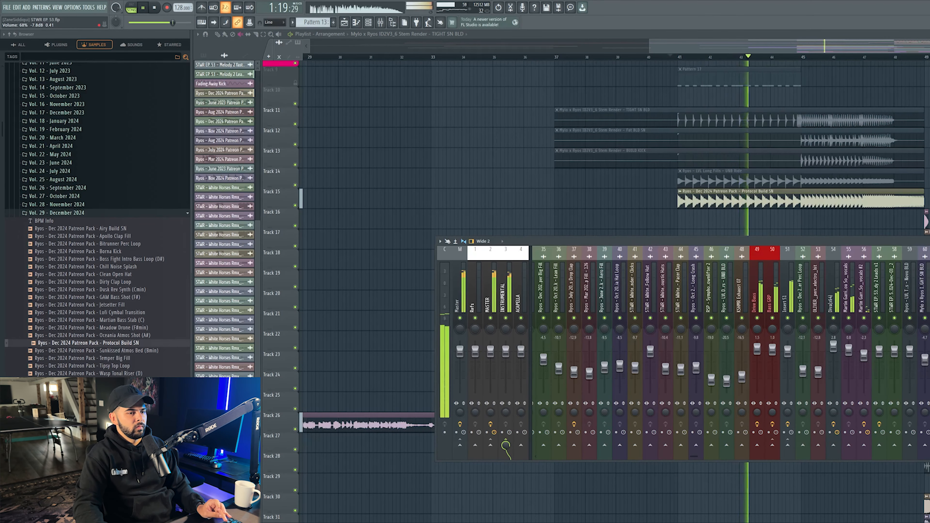
right_click(267, 188)
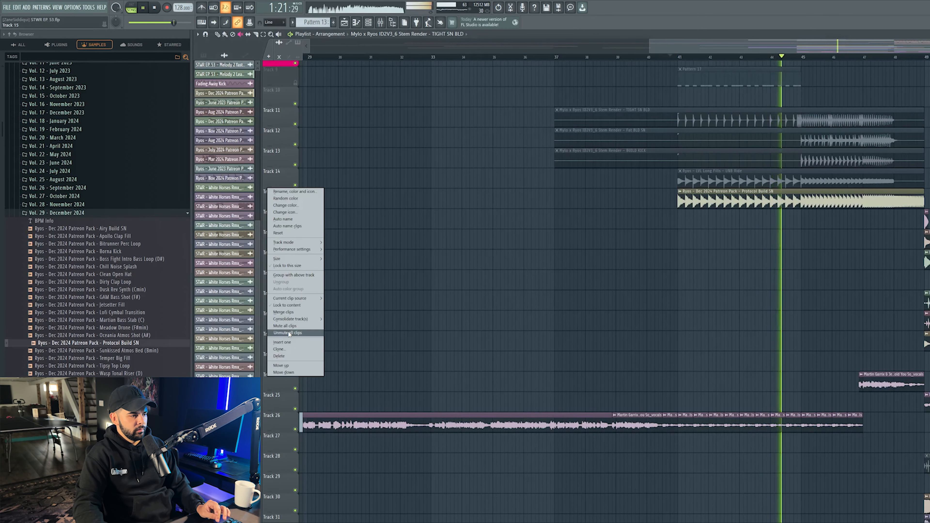
left_click(282, 343)
Step: Look through the official sample packs and the Drums and FX folders of Ryos Ultimate Collection Vol. 1 for build sounds
scroll(55, 165, "up", 8)
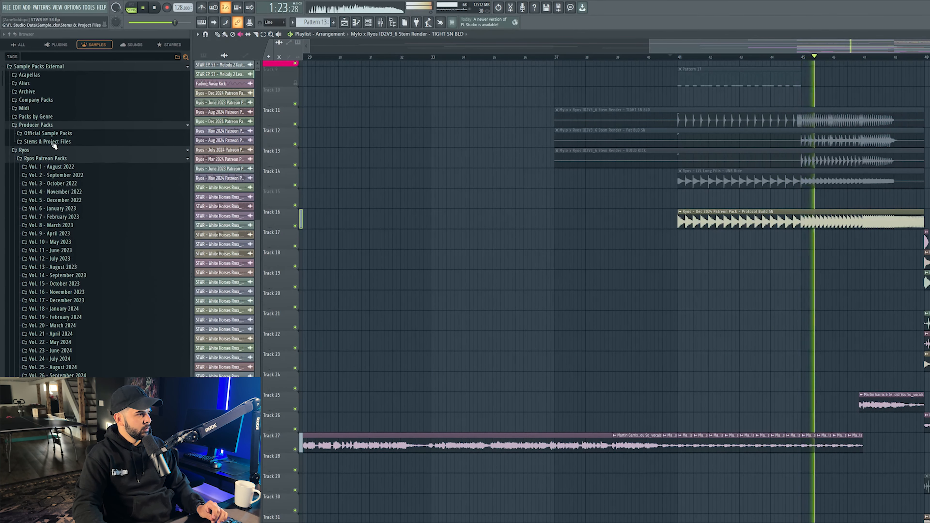
left_click(54, 134)
scroll(55, 176, "down", 7)
left_click(40, 285)
scroll(55, 293, "down", 15)
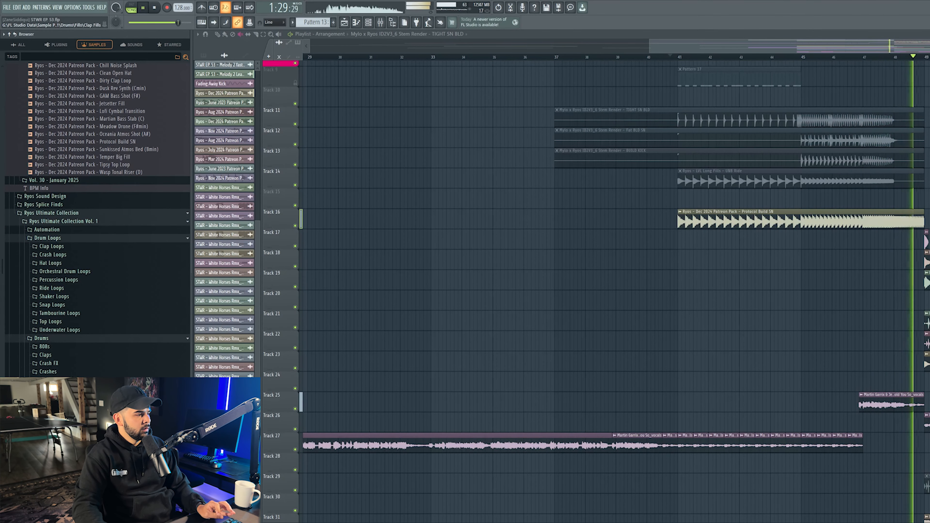
scroll(55, 366, "down", 5)
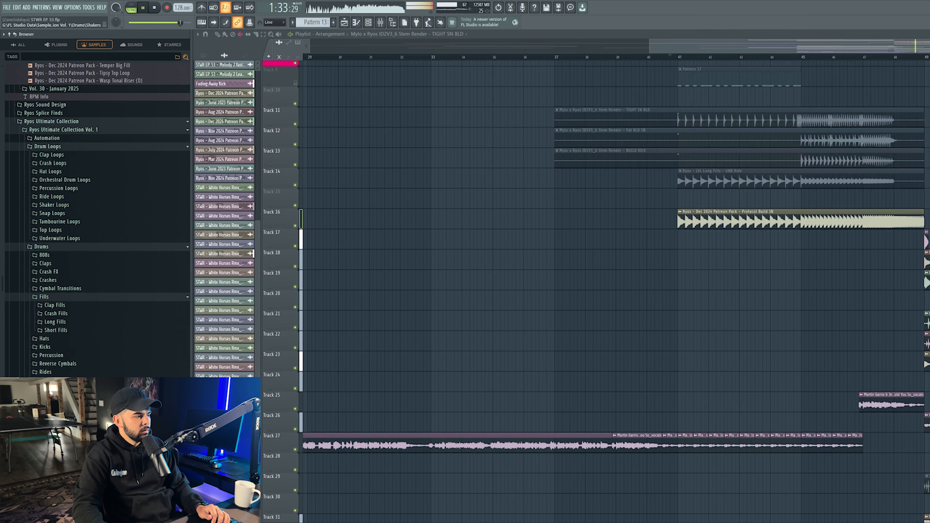
key("space")
scroll(9, 227, "down", 12)
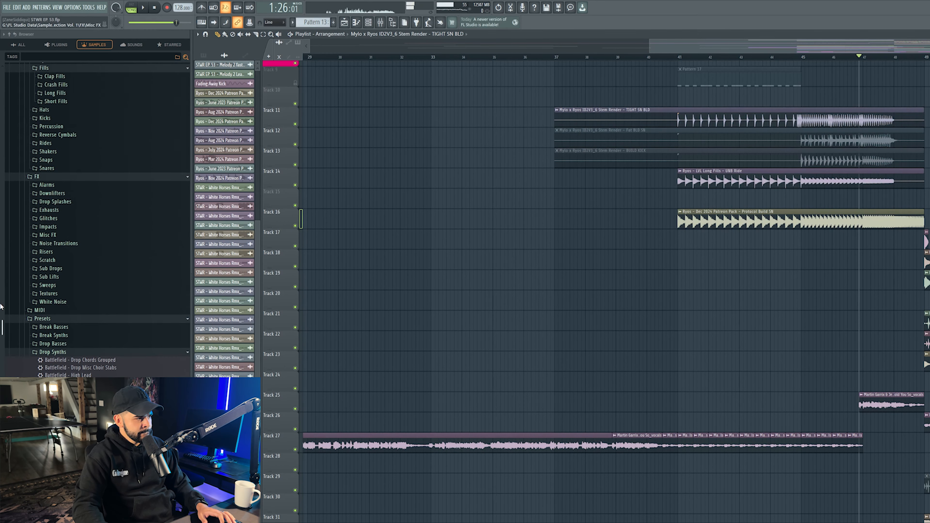
scroll(57, 237, "up", 8)
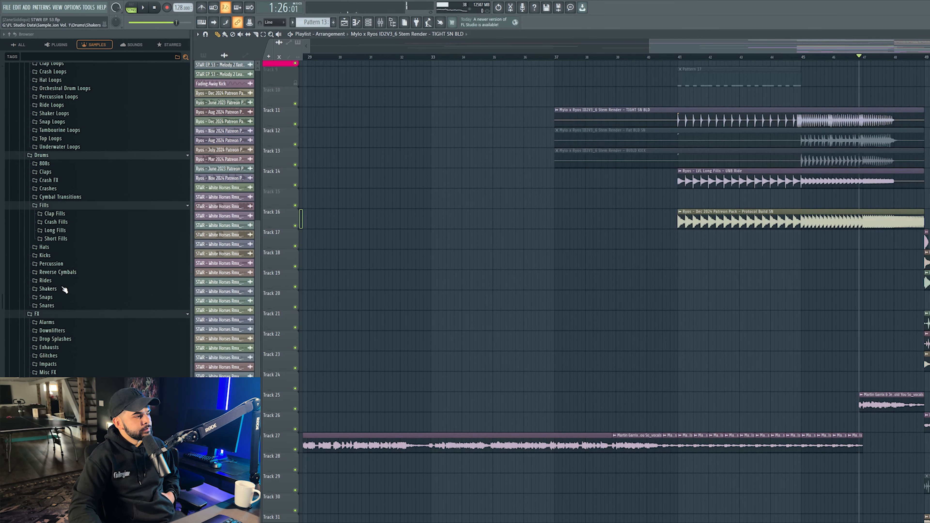
scroll(64, 290, "down", 8)
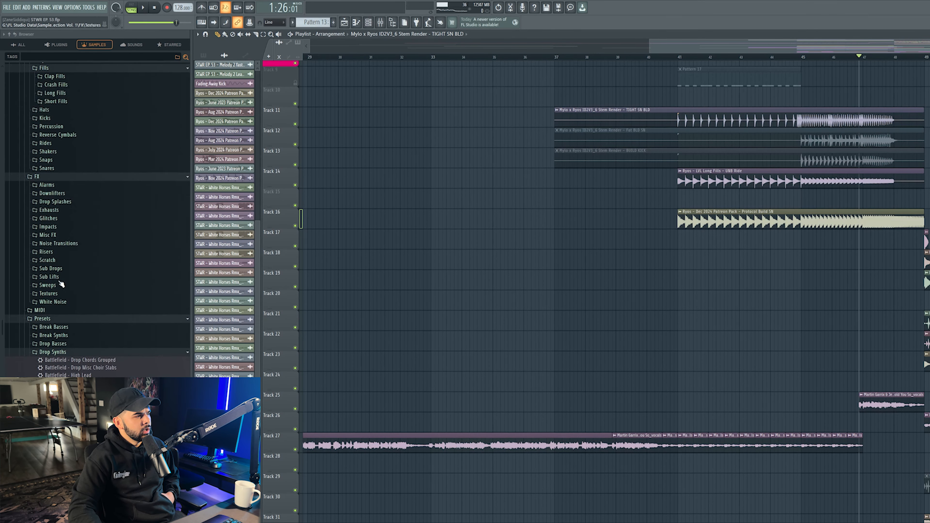
scroll(65, 226, "up", 11)
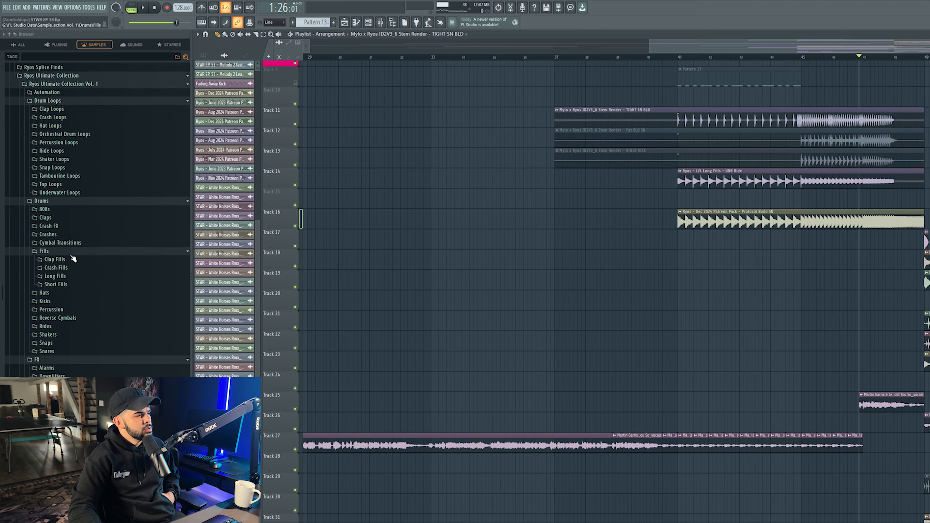
Step: Audition the Big Snares samples and place LVL Big Snares - Novo PDF on Track 15 at the end of bar 48
left_click(59, 352)
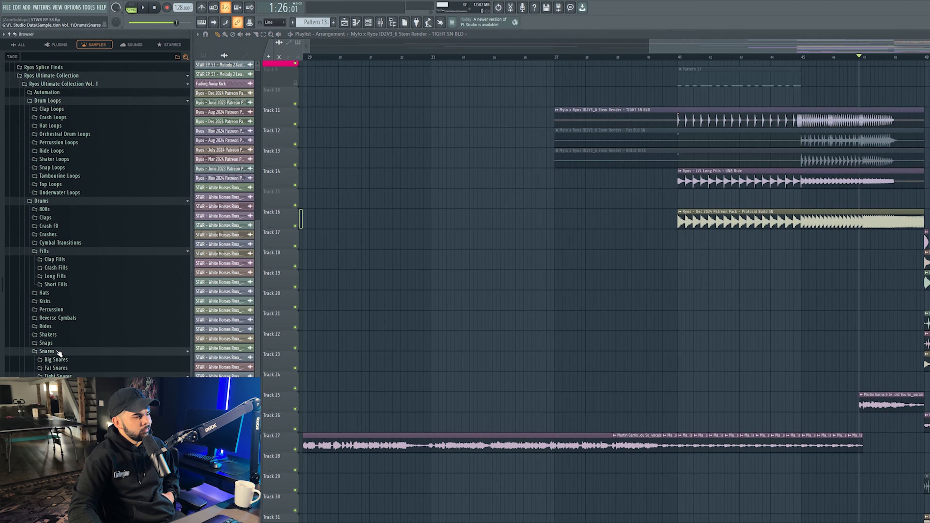
left_click(68, 361)
left_click(95, 286)
left_click(104, 360)
left_click(121, 291)
left_click(130, 298)
left_click(121, 346)
left_click_drag(348, 339, 914, 200)
key("space")
scroll(914, 199, "up", 5)
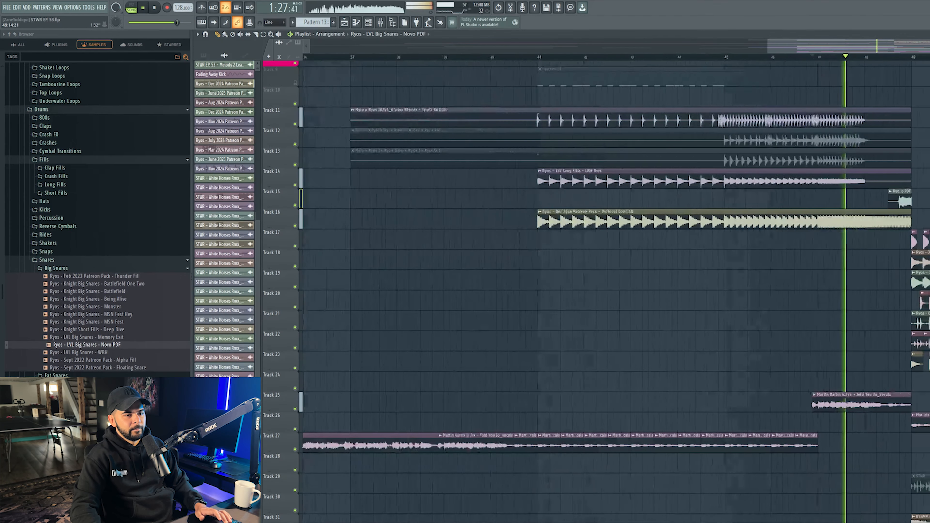
Step: Slice the Protocol Build SN clip on Track 16 where the big snare hits and delete the remainder before bar 49
key("c")
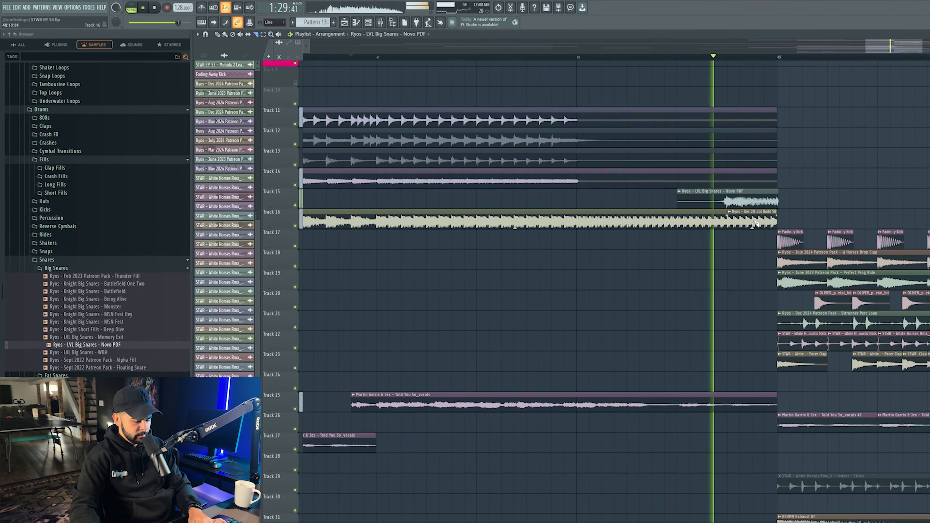
left_click_drag(726, 207, 726, 230)
key("p")
right_click(747, 219)
Step: Fit the LVL Big Snares - Novo PDF clip to the tempo and change its time-stretching mode
left_click(681, 191)
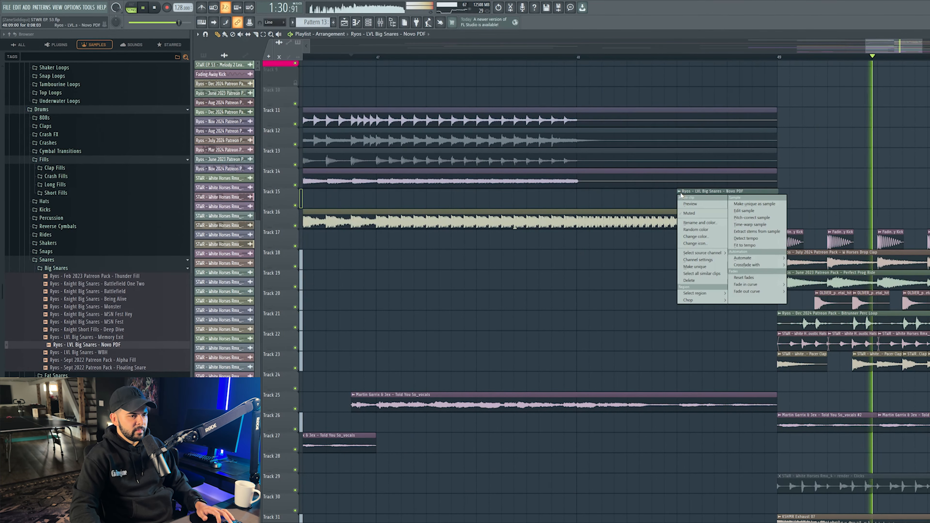
left_click(733, 245)
left_click(619, 268)
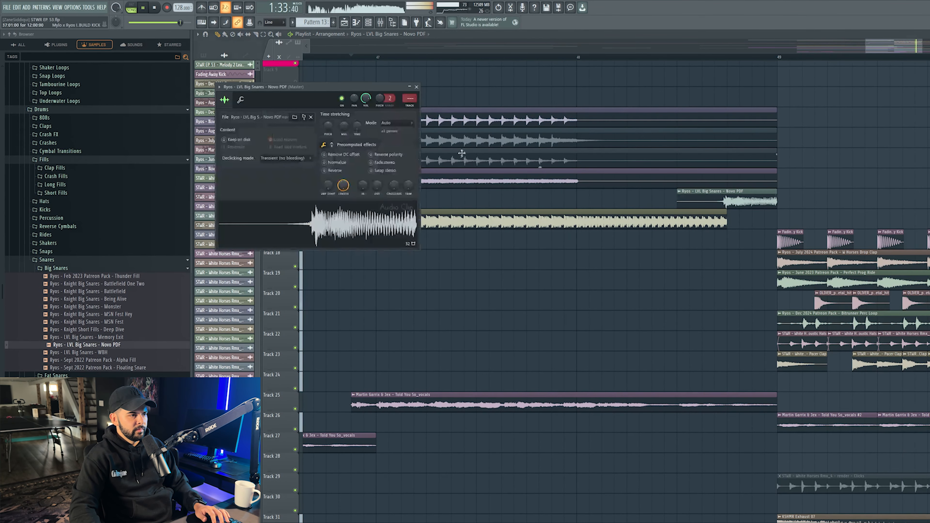
left_click(395, 124)
left_click(395, 171)
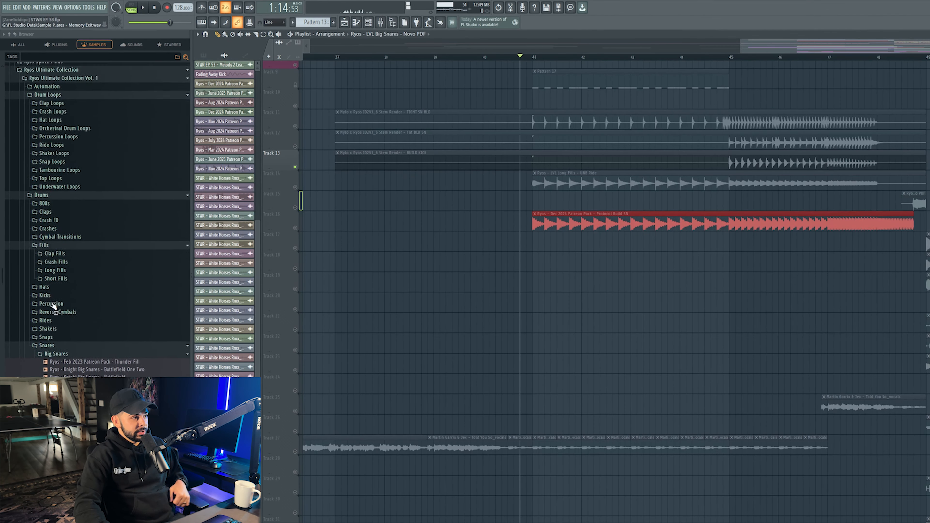
Step: Browse Ryos Ultimate Collection Vol. 1 to the Long Kick Fills folder inside the drum fills
scroll(53, 307, "up", 15)
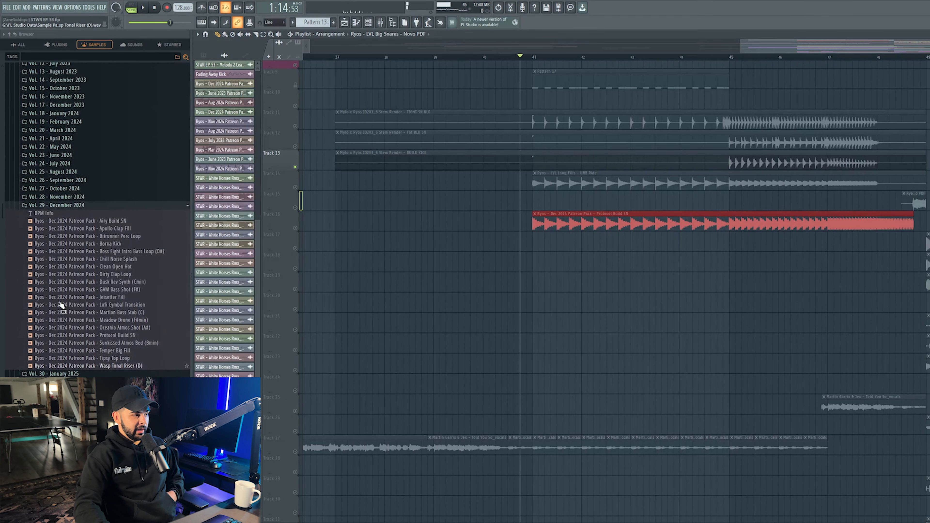
scroll(97, 220, "up", 7)
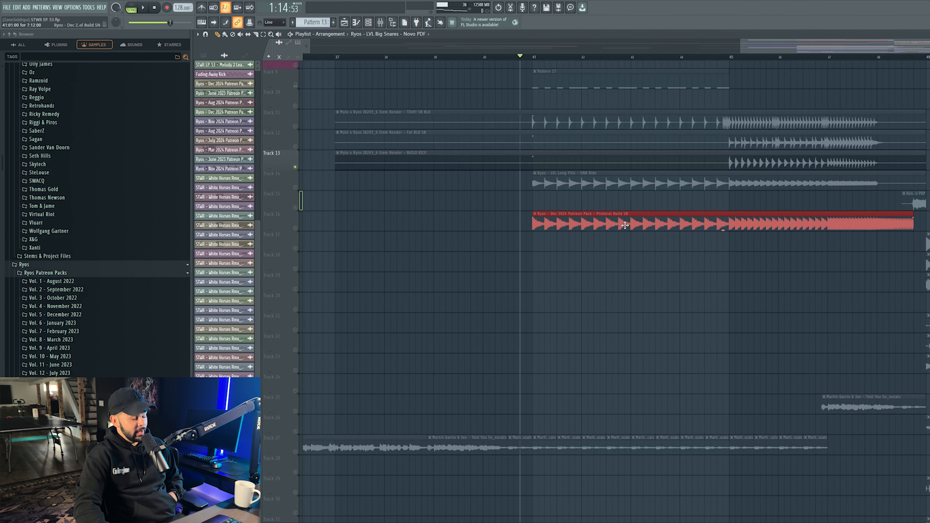
scroll(53, 309, "down", 9)
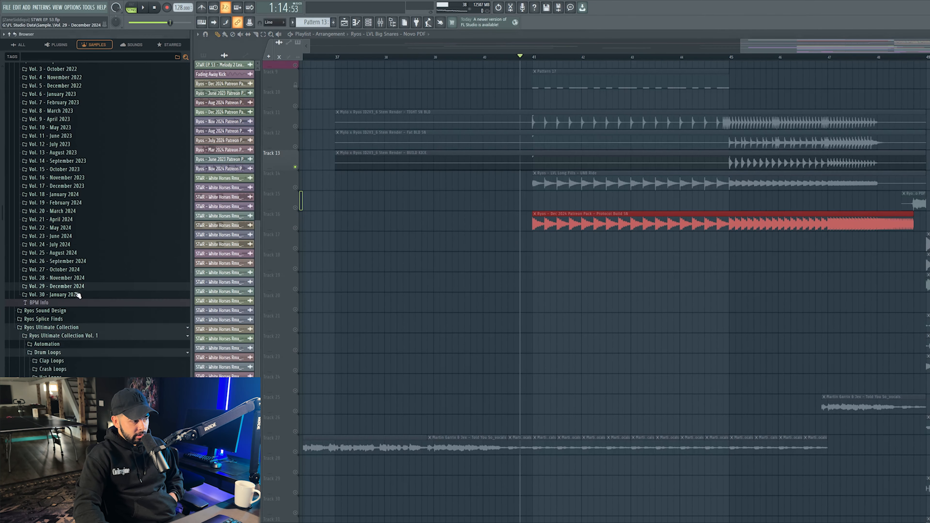
scroll(89, 366, "down", 4)
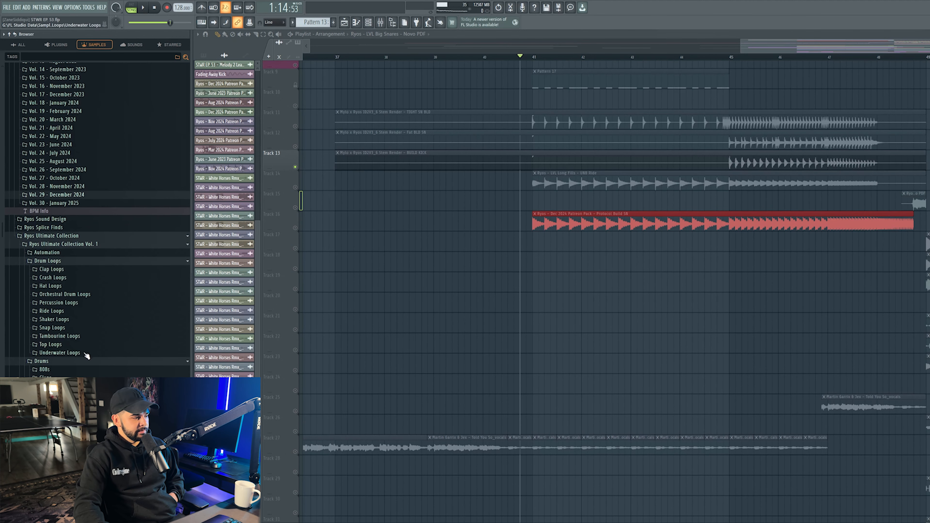
scroll(87, 357, "down", 7)
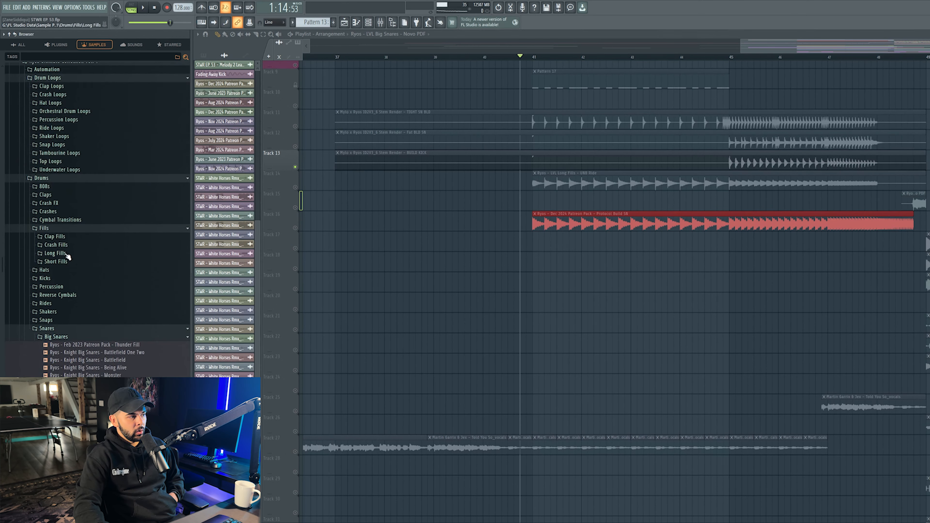
left_click(55, 253)
left_click(65, 270)
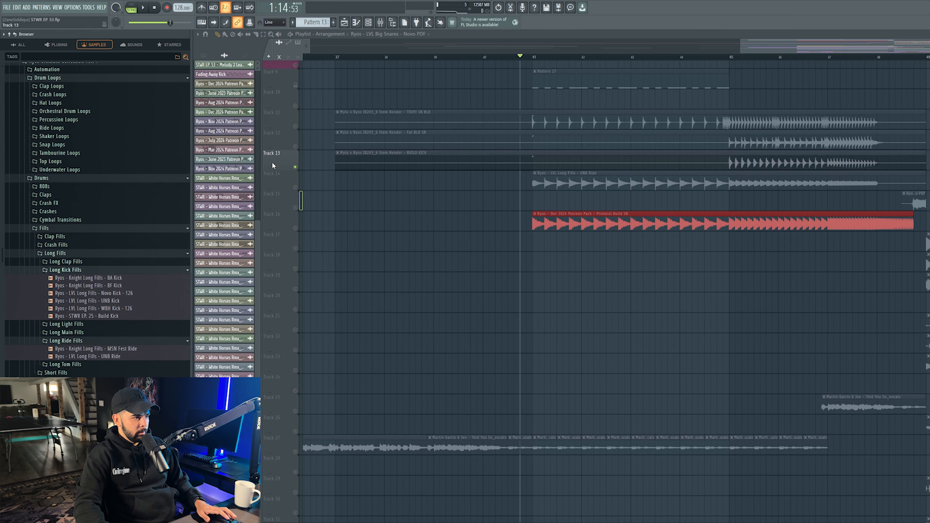
Step: Insert a track above the build kick stem on Track 13 and place STWR EP. 25 - Build Kick there at bar 41
right_click(283, 150)
left_click(316, 305)
left_click(137, 309)
left_click(130, 316)
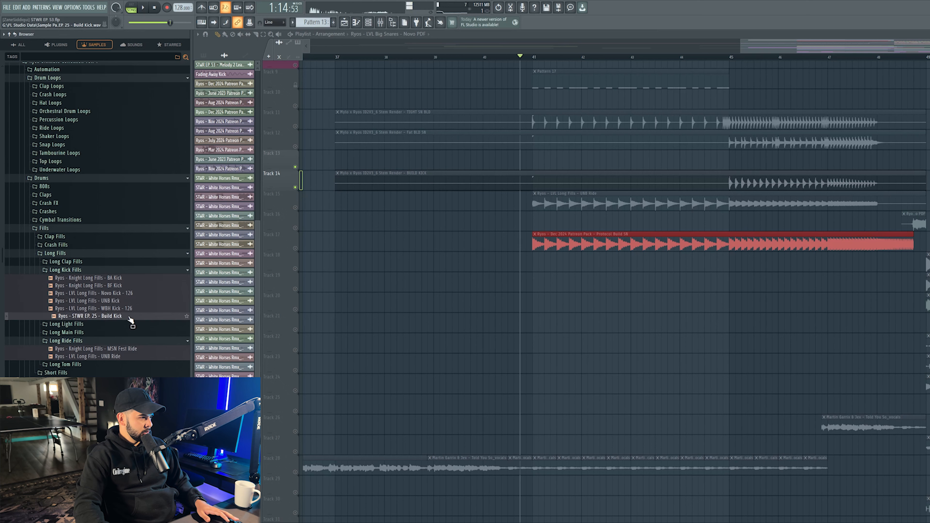
left_click_drag(130, 319, 537, 155)
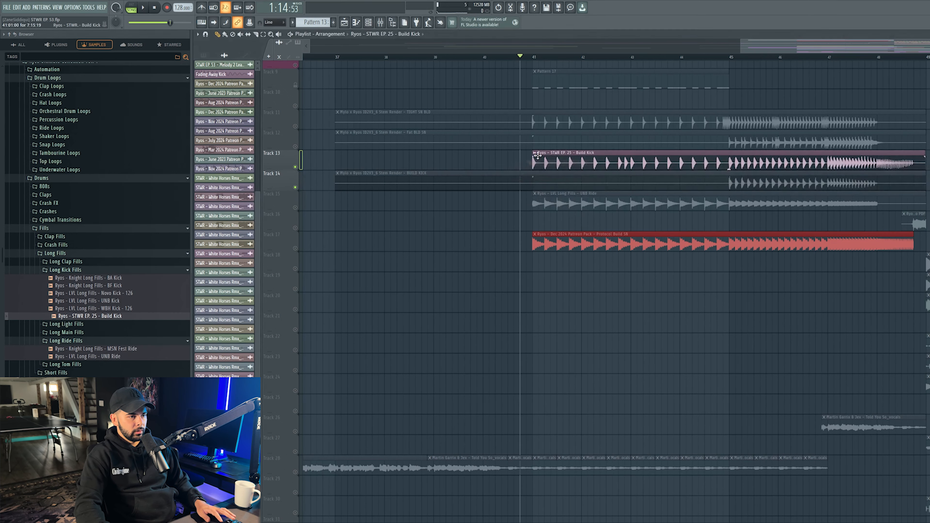
left_click(871, 151)
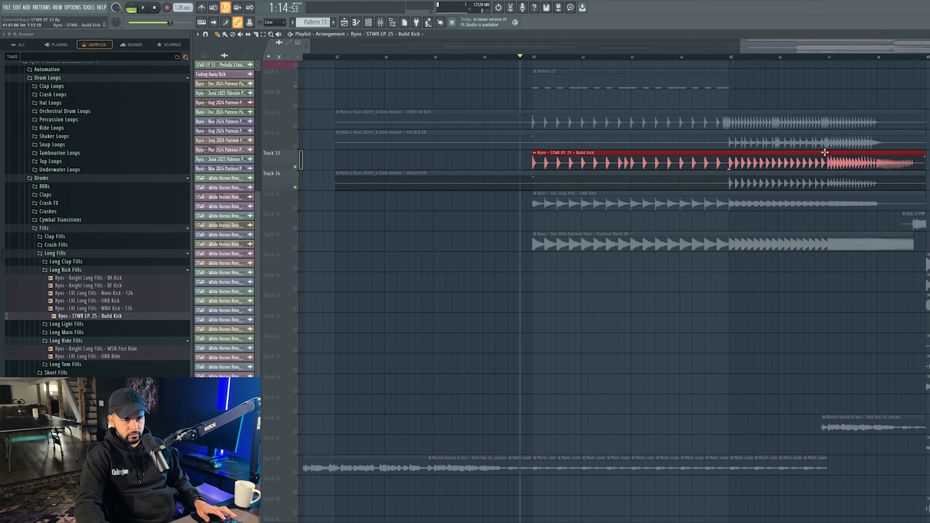
Step: Route the STWR EP. 25 - Build Kick sample to mixer track 67 and set its level to -4.0 dB
double_click(576, 157)
left_click(418, 116)
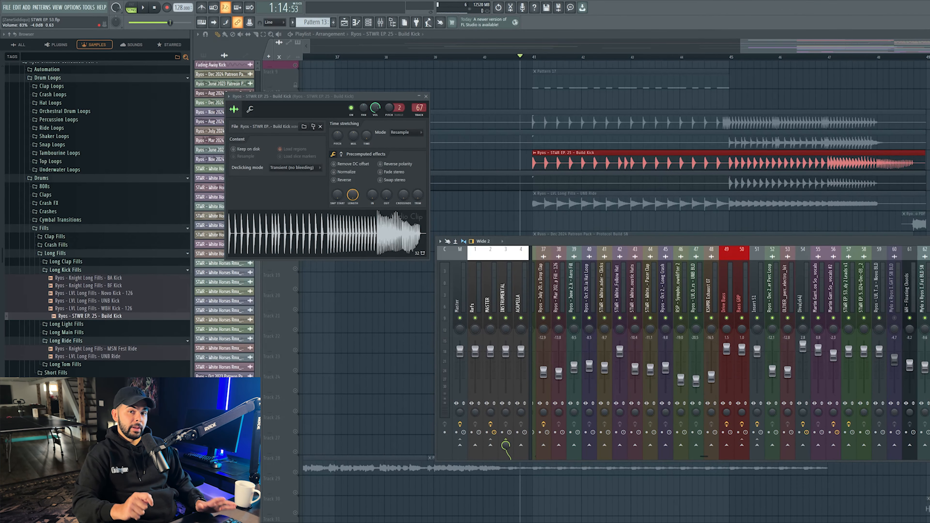
left_click(599, 133)
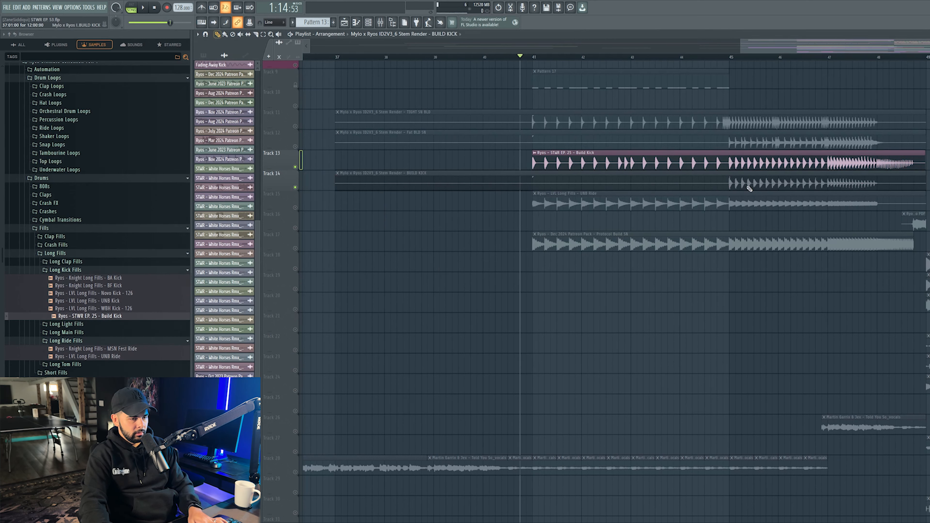
Step: Play the build with the new kick and unsolo the tracks to hear it against the snare and ride layers
left_click(381, 22)
key("space")
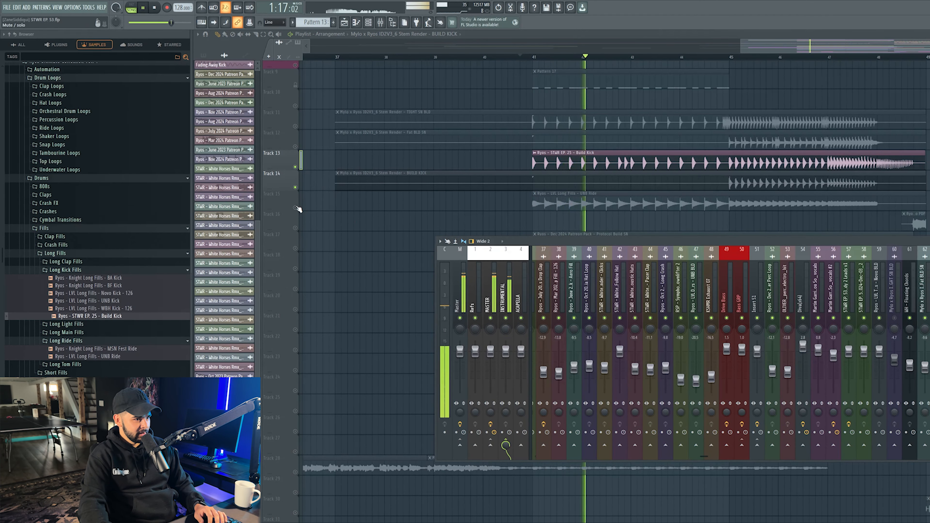
key("F9")
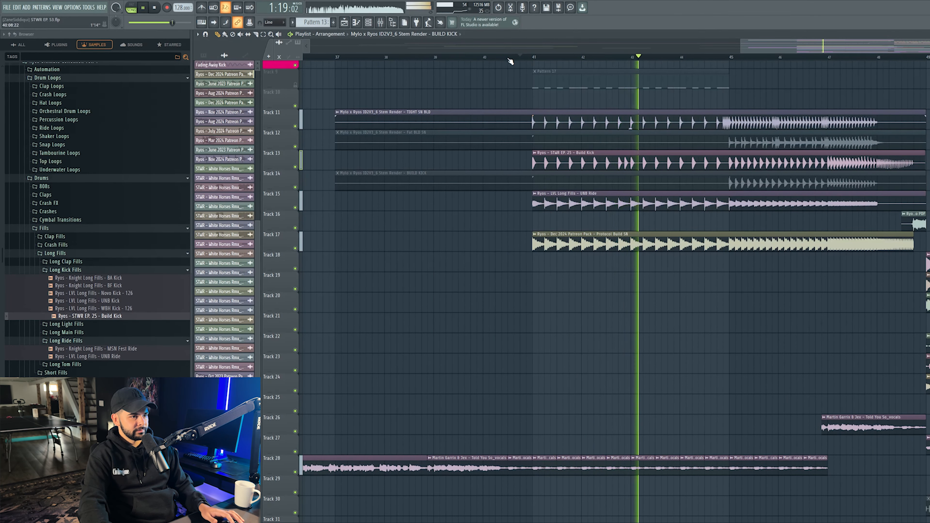
key("F9")
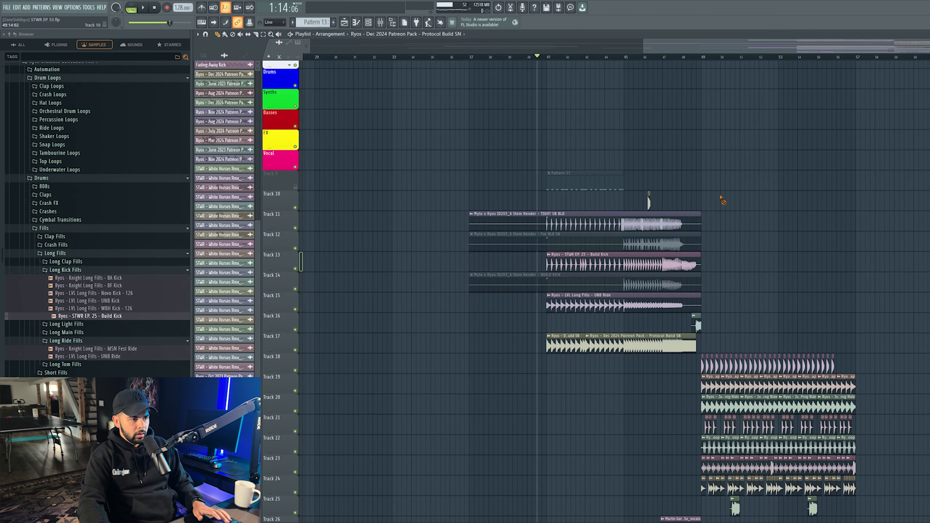
Step: Delete the TIGHT SN BLD stem clip from Track 11
left_click_drag(465, 221, 552, 220)
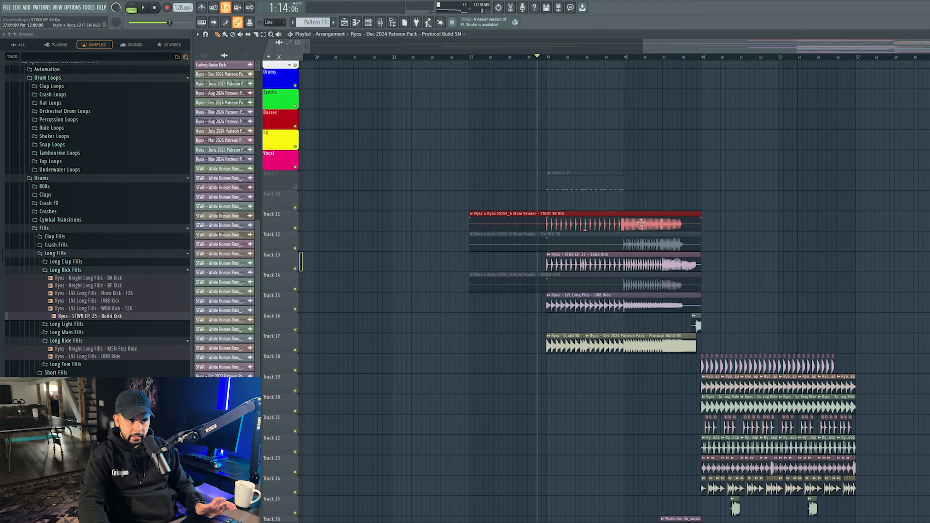
left_click(746, 226)
left_click_drag(777, 239, 660, 212)
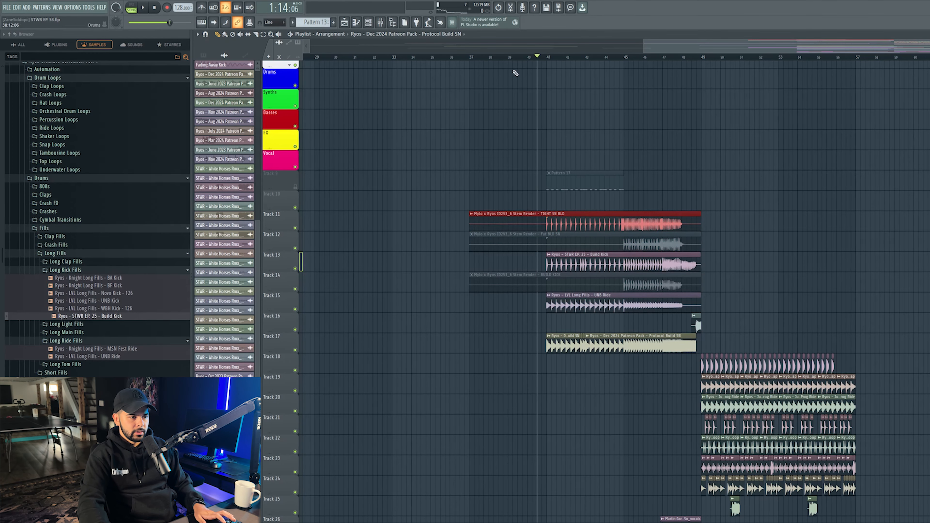
scroll(566, 59, "up", 3)
left_click_drag(507, 335, 725, 344)
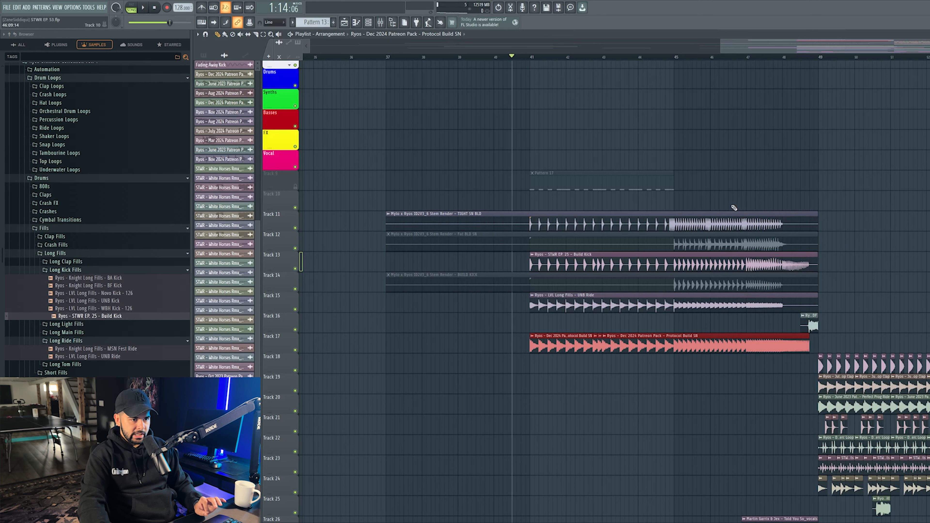
right_click(670, 211)
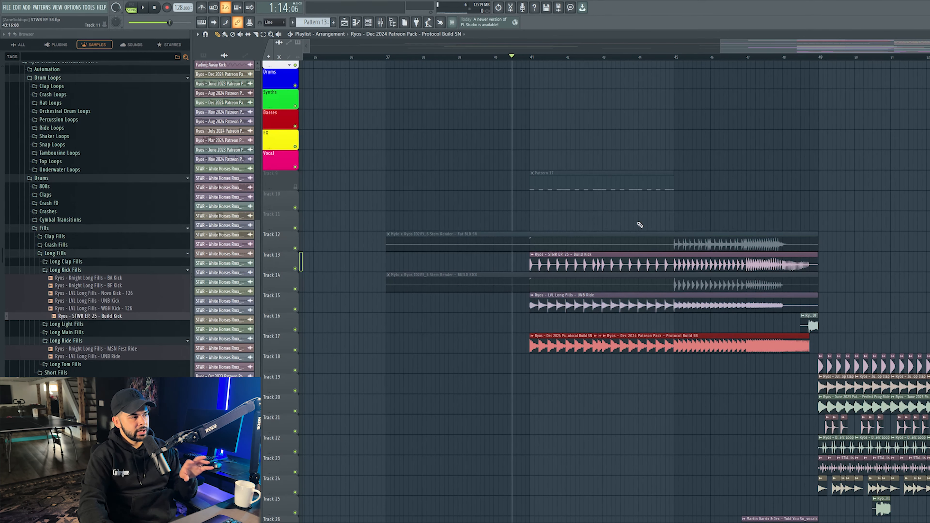
Step: Browse the drum fills in the sample library and open the Long Light Fills folder
left_click(51, 253)
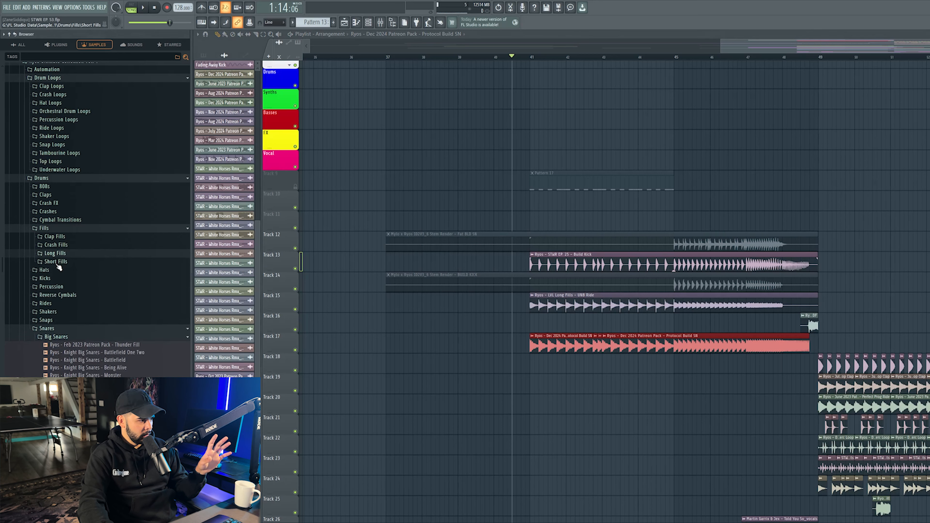
left_click(55, 262)
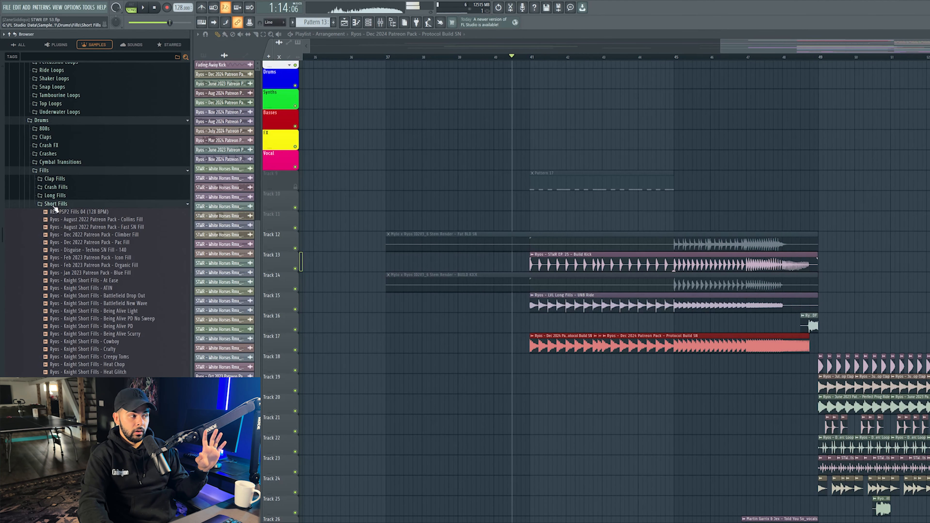
left_click(55, 205)
left_click(56, 195)
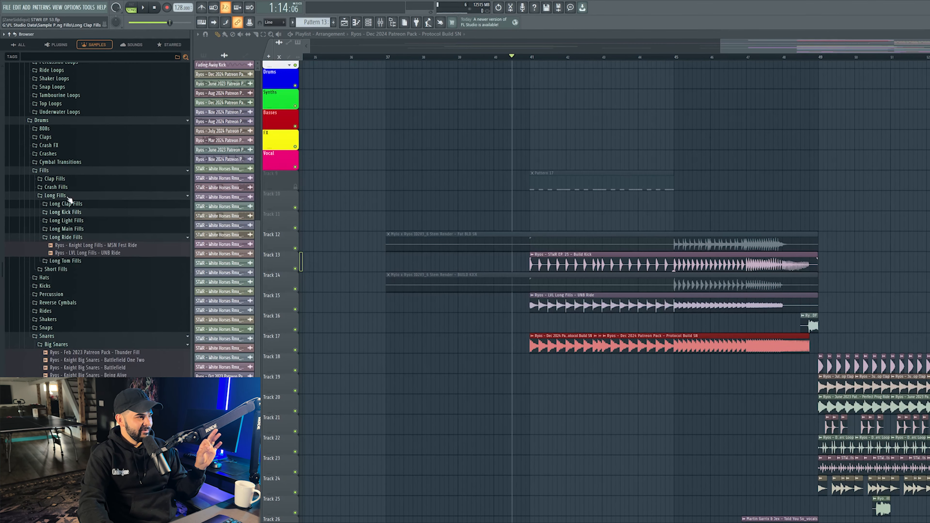
left_click(82, 221)
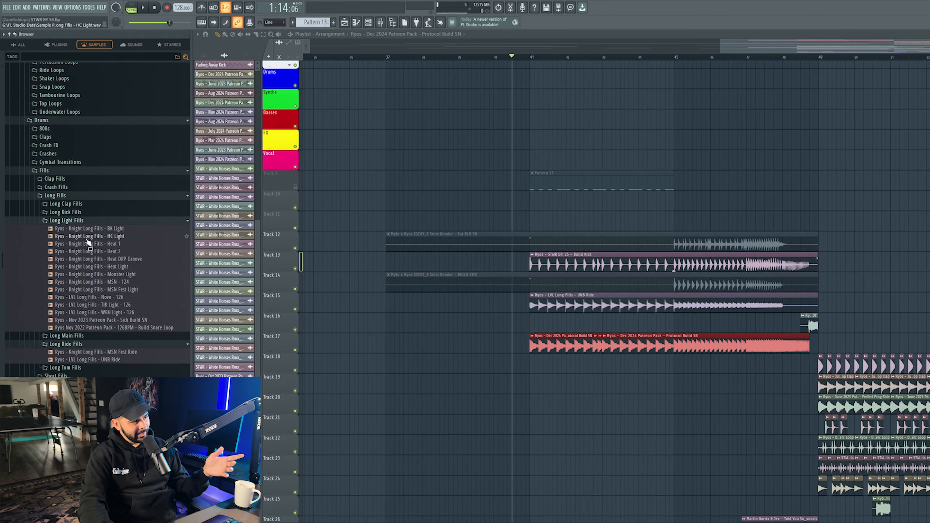
Step: Audition the long light fills and place Ryos Nov 2022 Patreon Pack - 126BPM - Build Snare Loop on Track 10 at bar 41
left_click(117, 298)
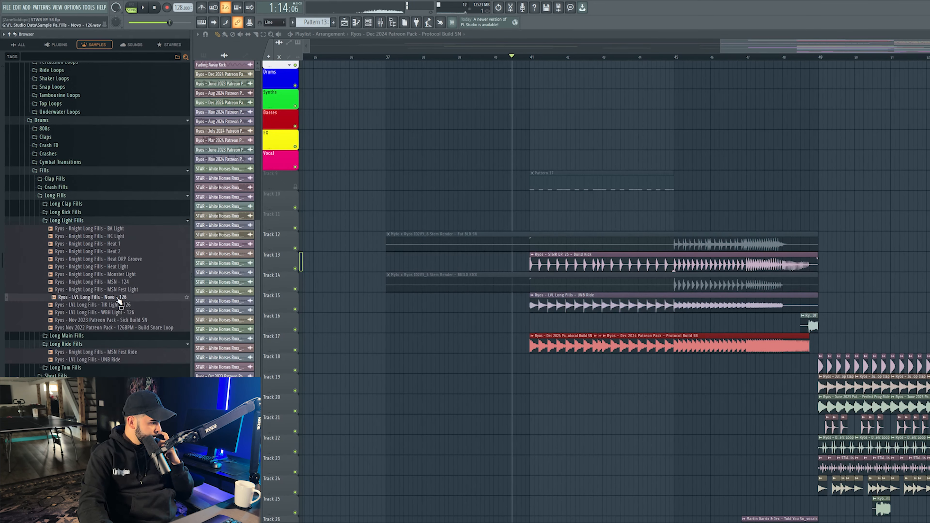
left_click(122, 304)
left_click(126, 312)
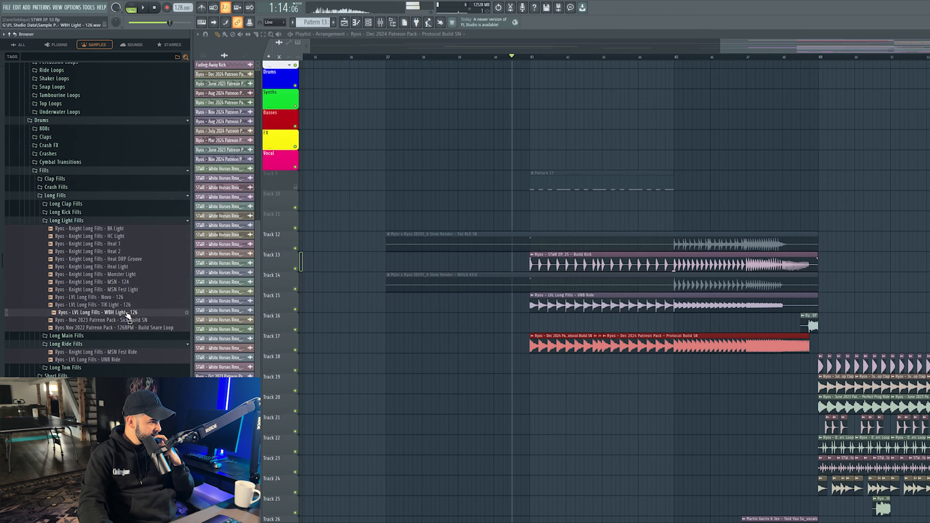
left_click(128, 322)
left_click(131, 328)
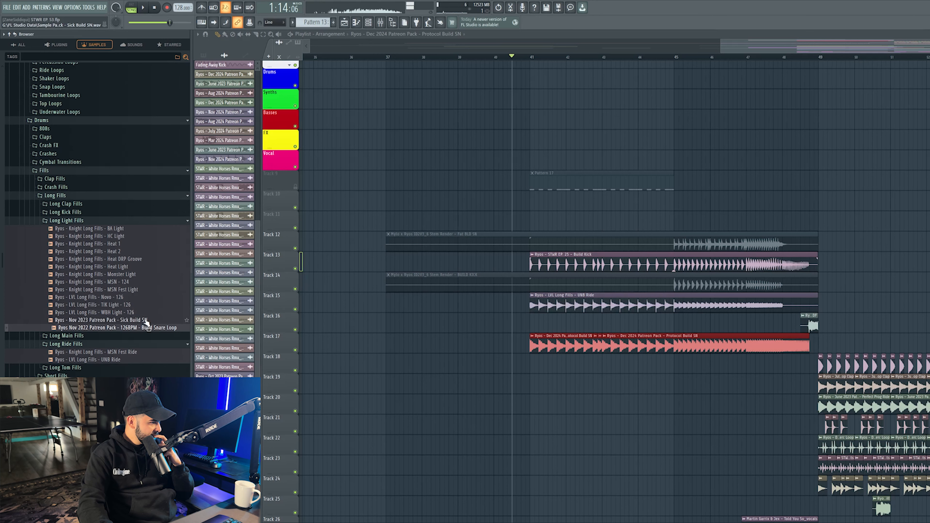
left_click_drag(164, 325, 525, 201)
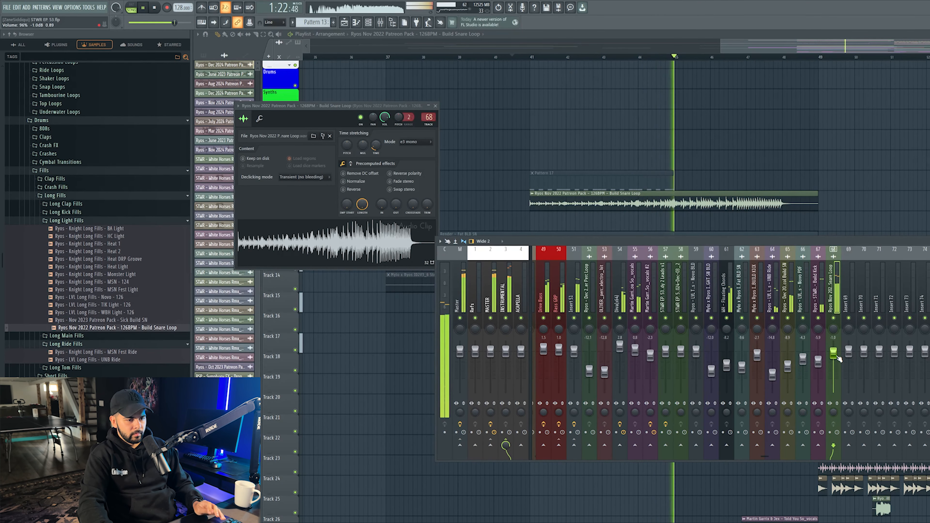
Step: Lower the Build Snare Loop's mixer level to -6.4 dB while the build plays
left_click_drag(834, 356, 838, 362)
scroll(838, 362, "up", 1)
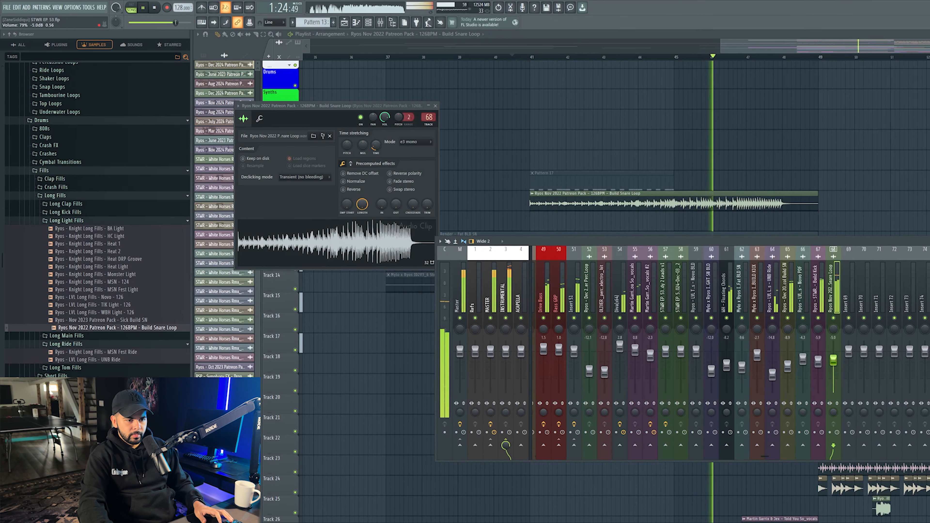
scroll(836, 362, "down", 3)
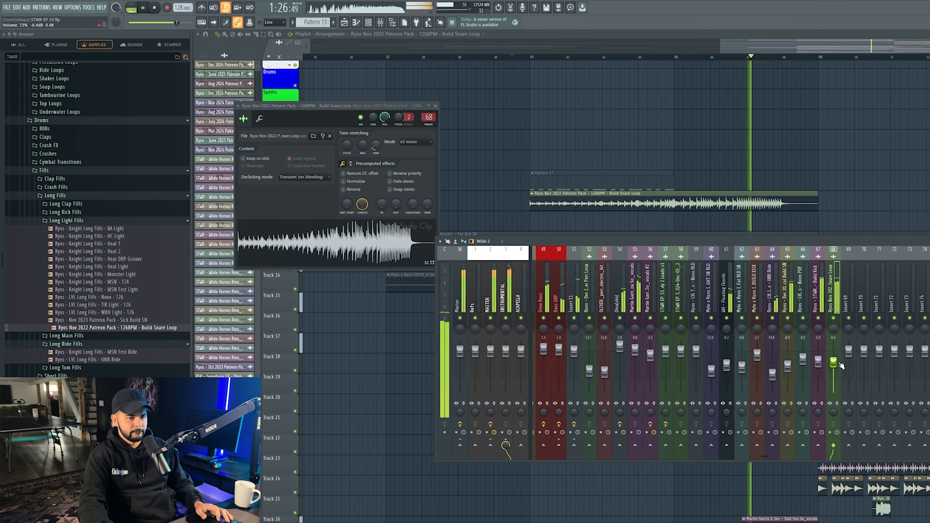
left_click_drag(805, 49, 854, 56)
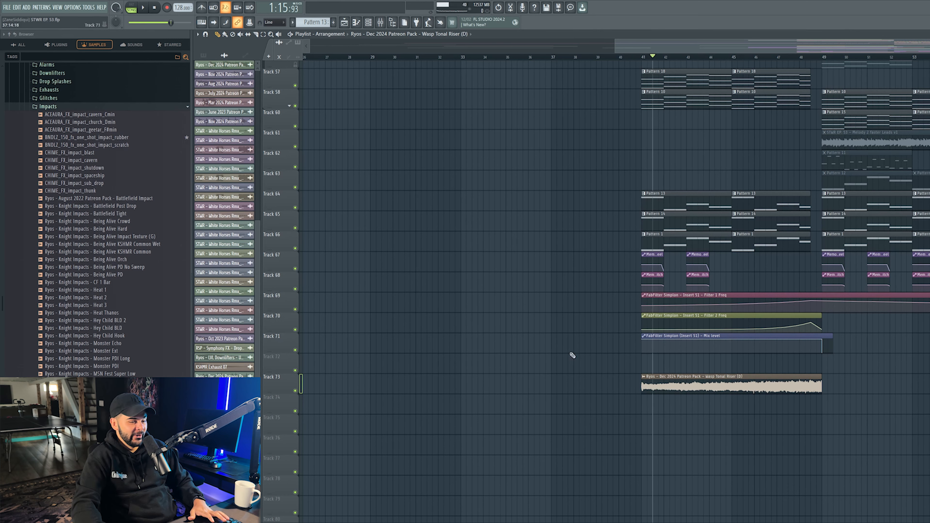
Step: Close the Impacts folder and browse the FX samples to the Long Sweeps folder
scroll(60, 149, "up", 2)
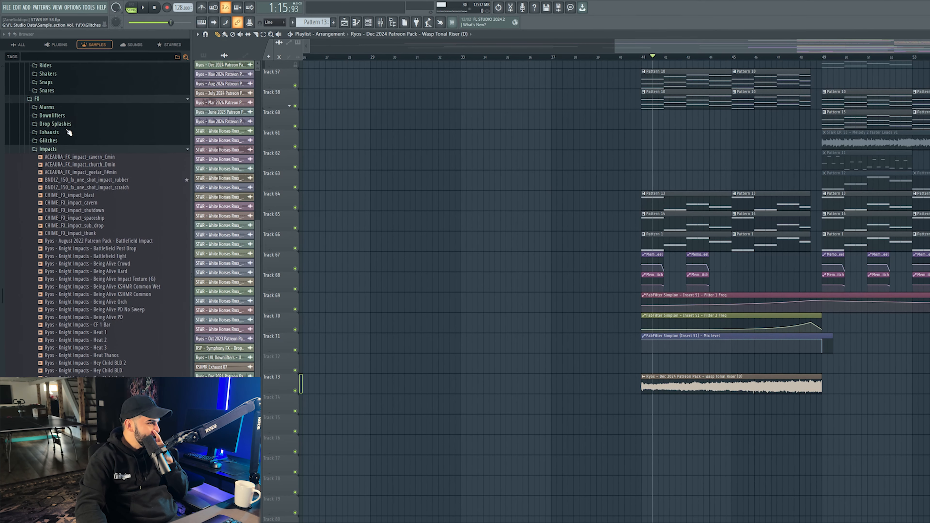
left_click(59, 152)
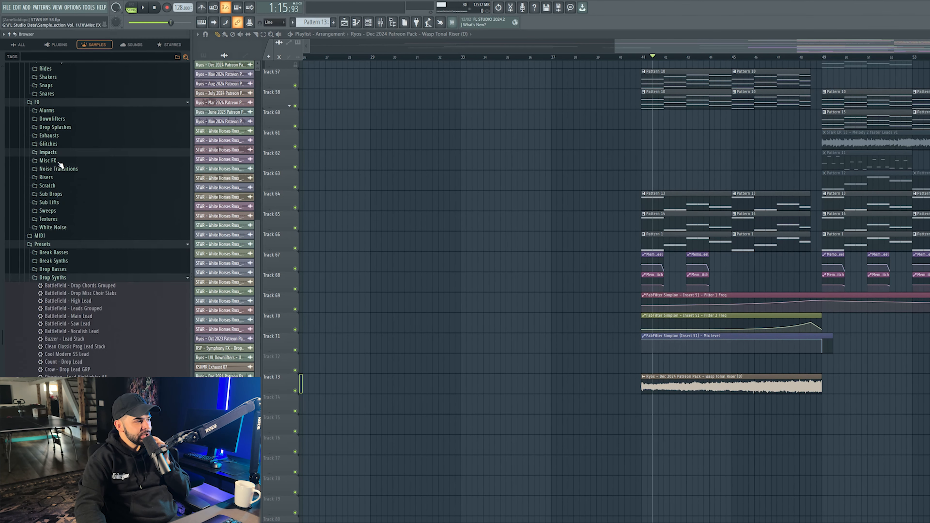
left_click(55, 211)
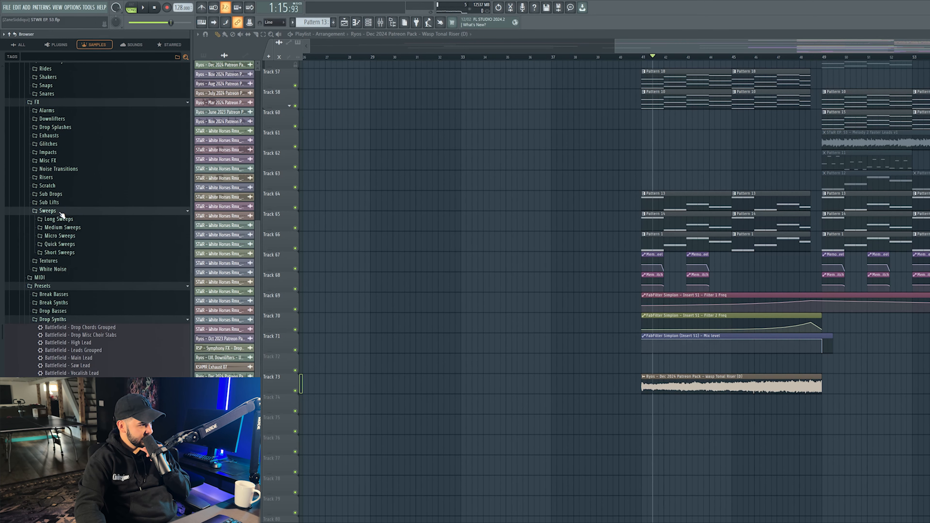
left_click(62, 219)
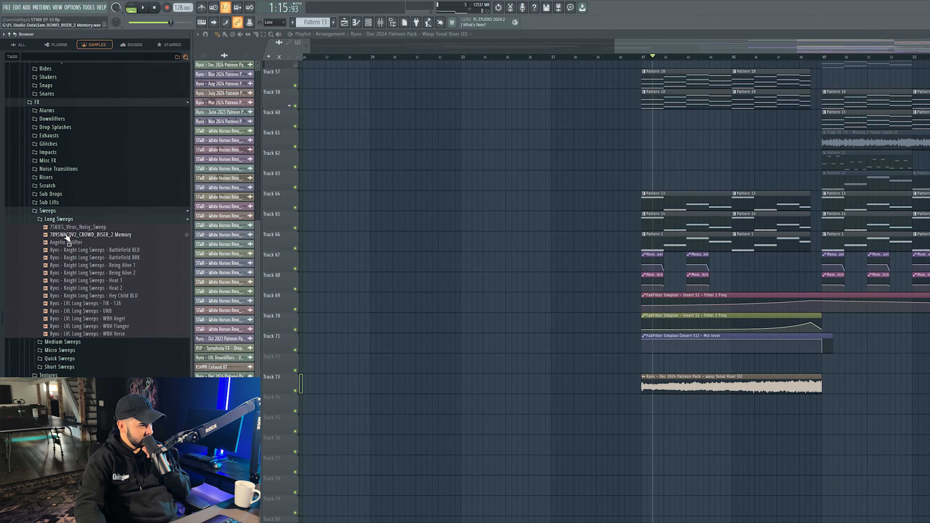
Step: Place the Angello Uplifter sample on Track 74 so it ends at bar 49, and route it to mixer track 72
left_click_drag(66, 242, 618, 429)
left_click_drag(847, 423, 733, 398)
key("space")
double_click(733, 398)
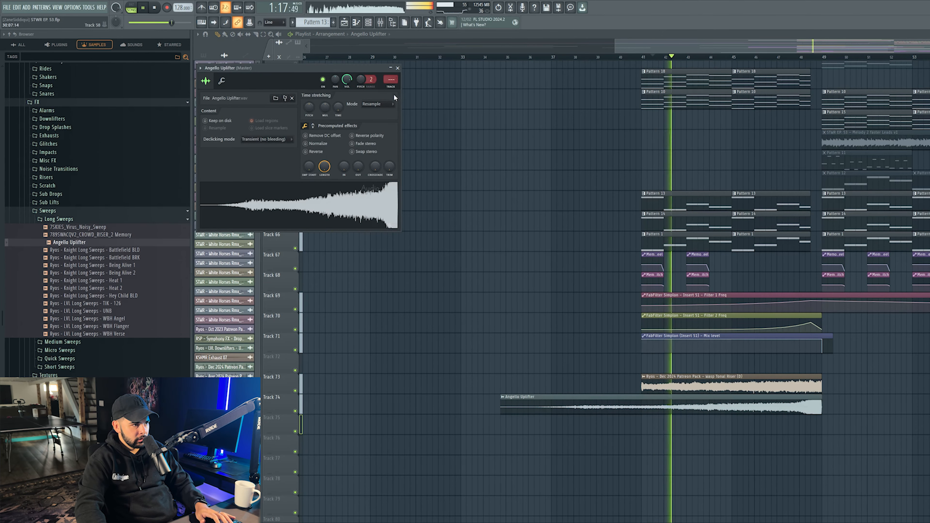
key("ctrl+l")
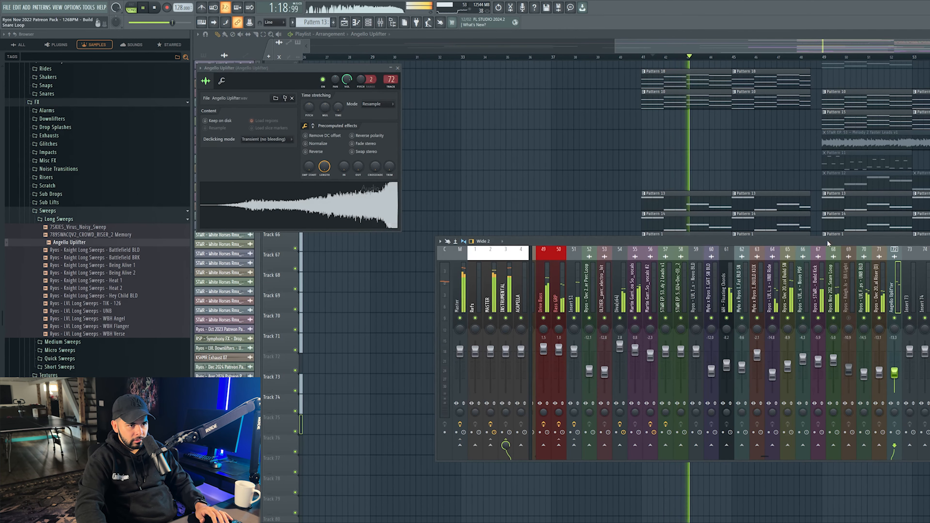
Step: Move the Angello Uplifter clip about one beat earlier and shorten the Wasp Tonal Riser to end one beat before bar 49
left_click(734, 57)
scroll(801, 59, "up", 4)
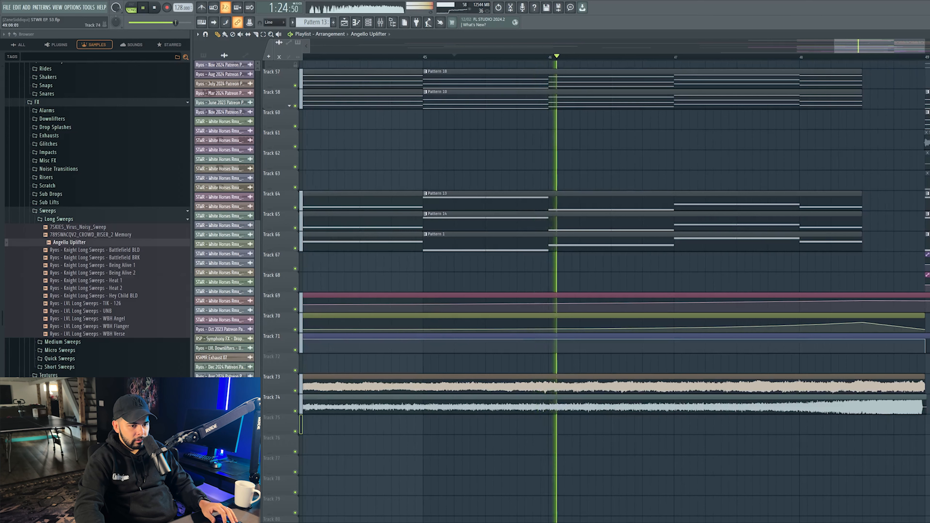
scroll(853, 361, "up", 3)
left_click_drag(866, 398, 783, 397)
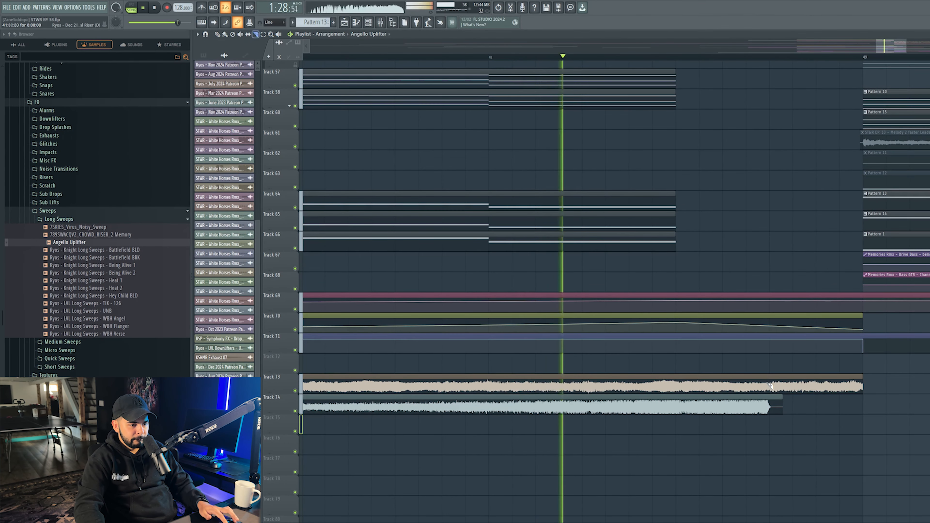
left_click_drag(861, 385, 769, 385)
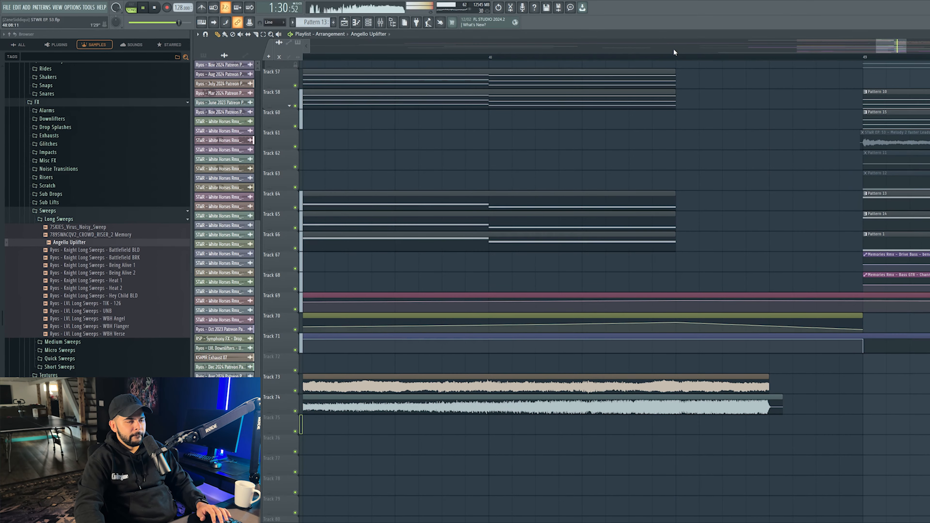
Step: Slice the lead and atmos clips on Tracks 43 and 52 halfway through bar 48 and try muting the pieces after the cut
scroll(686, 56, "down", 3)
scroll(794, 196, "up", 3)
key("space")
scroll(758, 202, "up", 5)
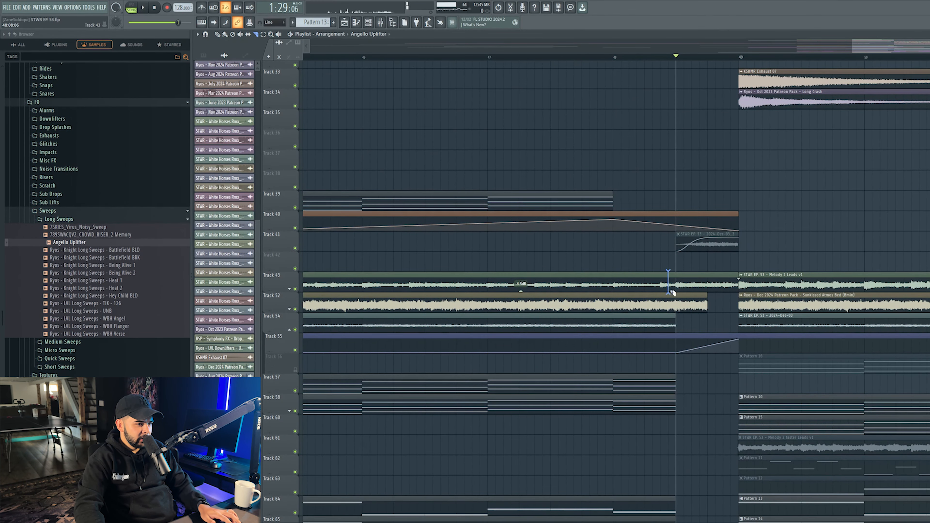
key("t")
left_click_drag(678, 299, 693, 304)
key("space")
key("space")
key("ctrl+z")
Step: Slice the Melody 2 Leads v1 clip on Track 43 one beat before bar 49, mute its last piece and play the transition
left_click(707, 281)
key("t")
left_click(723, 278)
key("space")
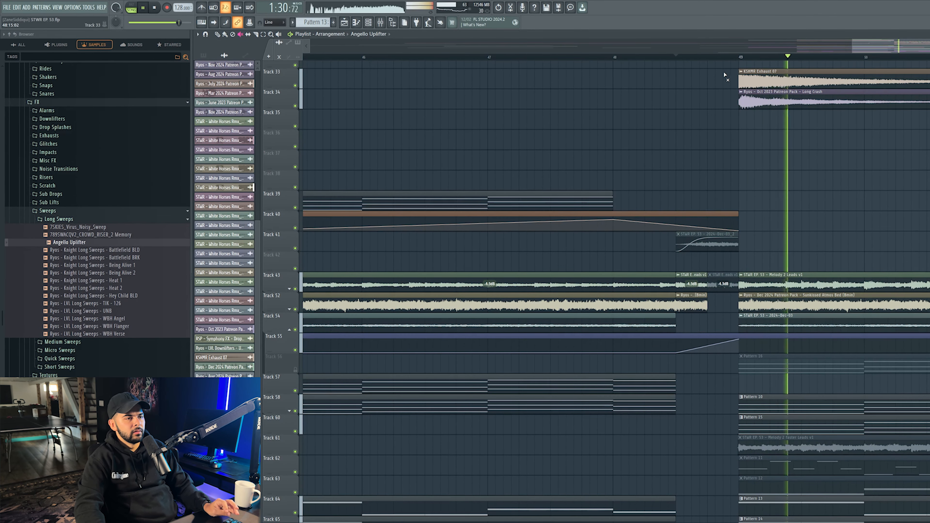
scroll(724, 59, "down", 6)
left_click(641, 58)
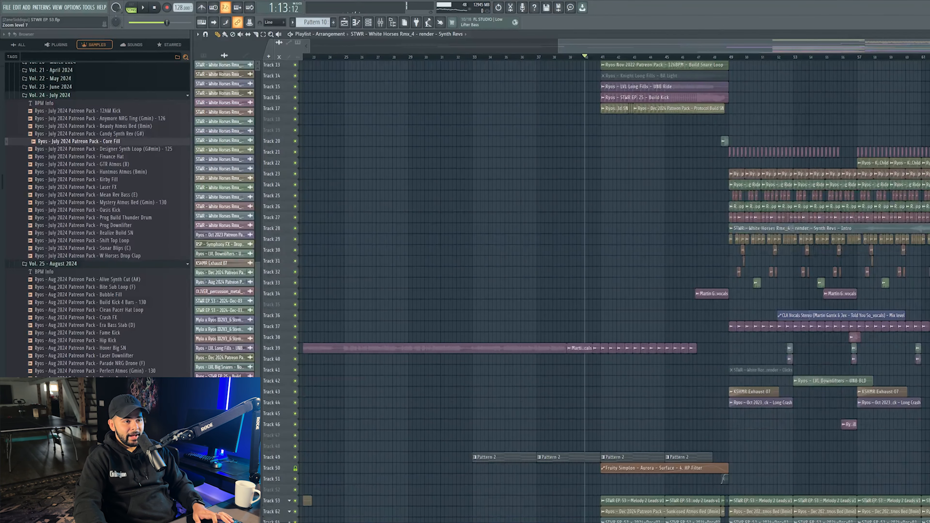
scroll(455, 191, "up", 1)
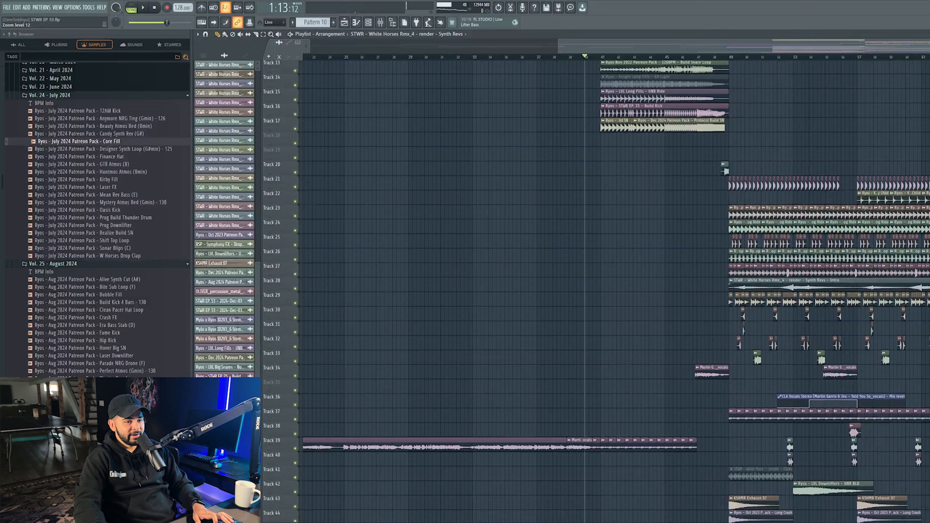
scroll(455, 191, "up", 4)
scroll(469, 166, "down", 6)
scroll(469, 166, "down", 10)
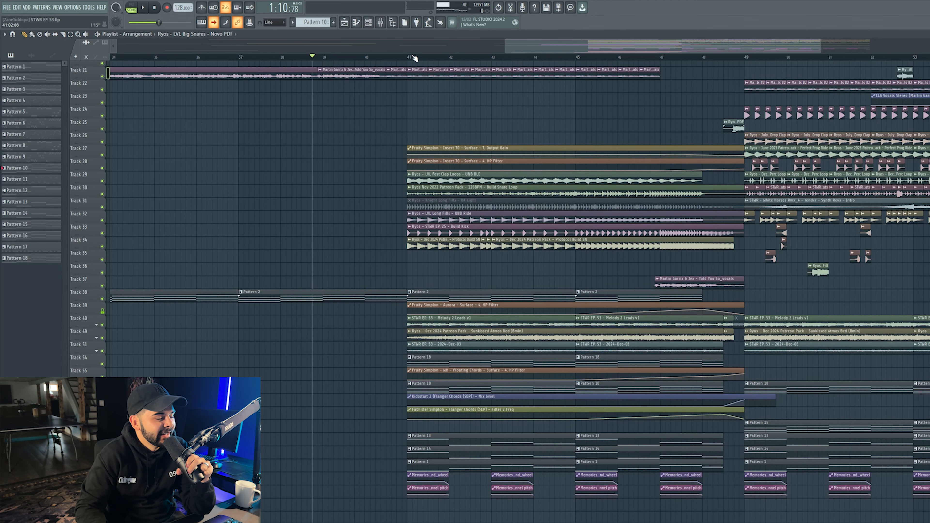
scroll(414, 58, "down", 2)
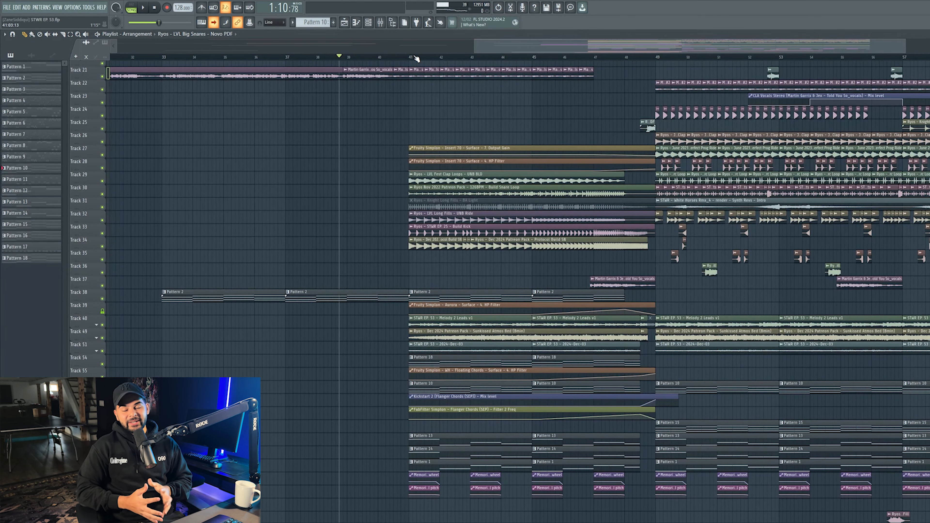